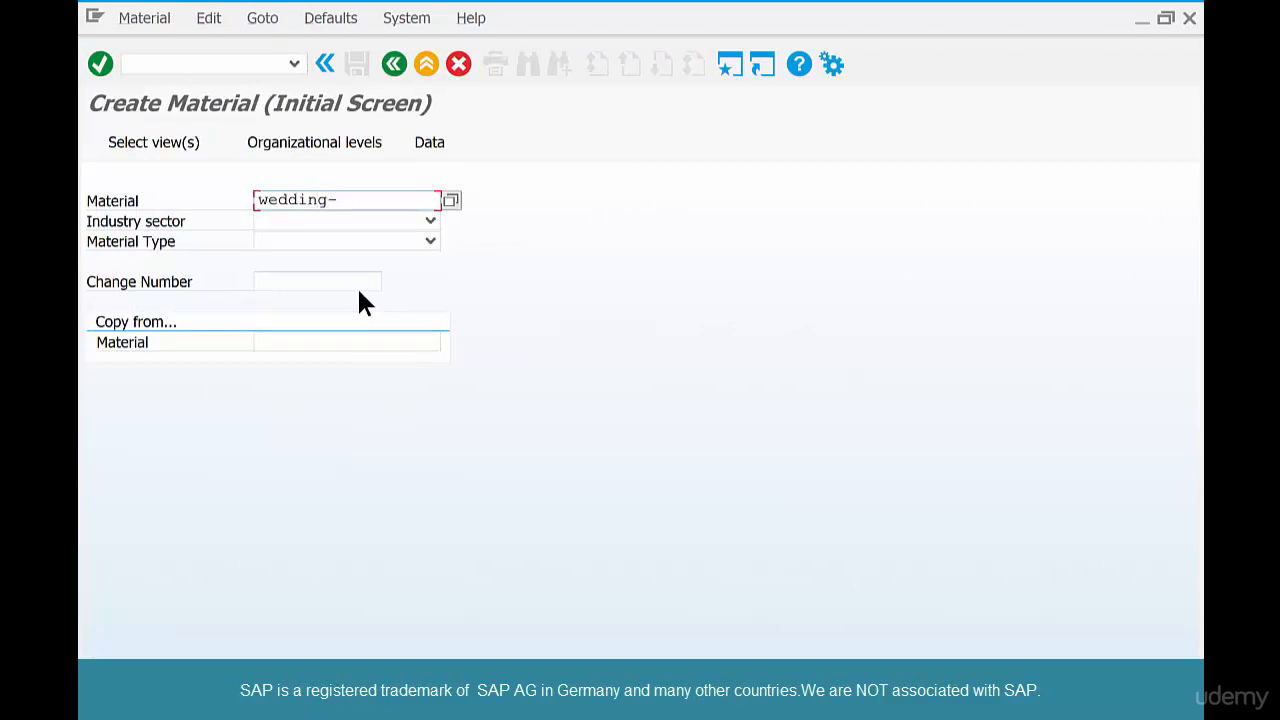
Step: Start creating material weddingcake-01 with industry sector Retail and material type FERT Finished product, proceeding to view selection
{"action": "key", "text": "BackSpace"}
{"action": "type", "text": "cake-01"}
{"action": "left_click", "coordinate": [341, 220]}
{"action": "left_click", "coordinate": [337, 242]}
{"action": "left_click", "coordinate": [339, 244]}
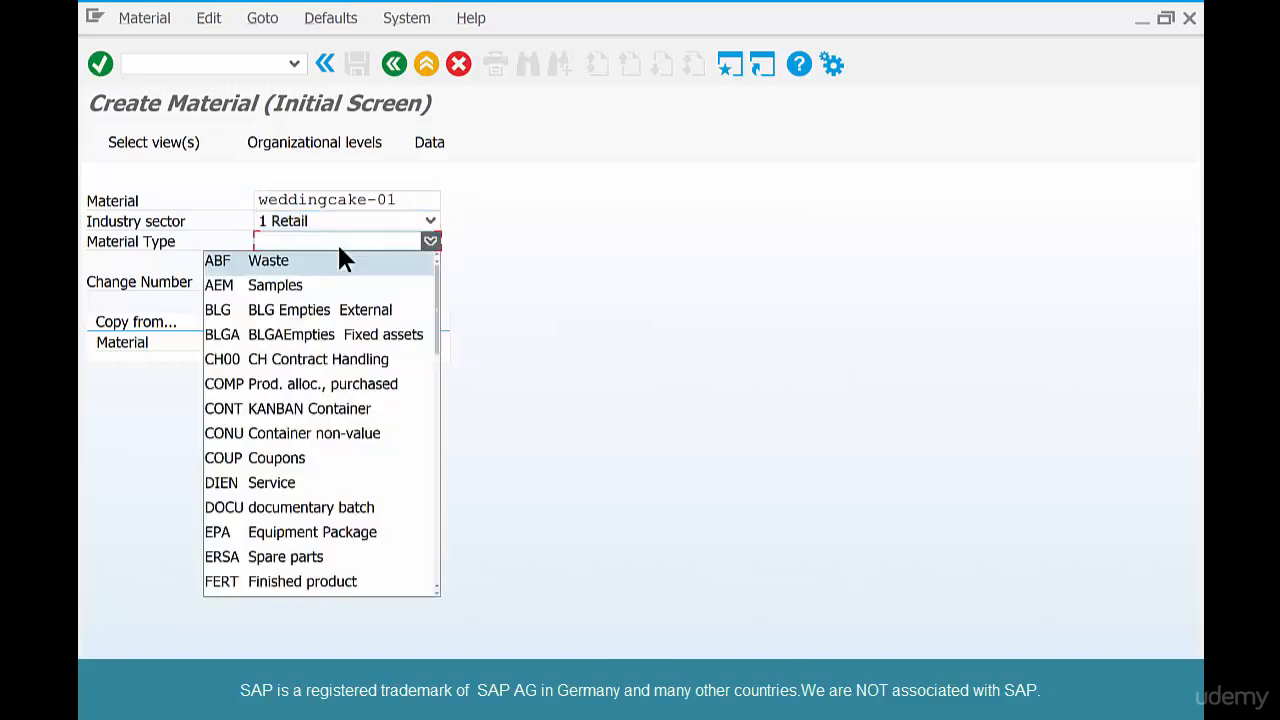
{"action": "key", "text": "f"}
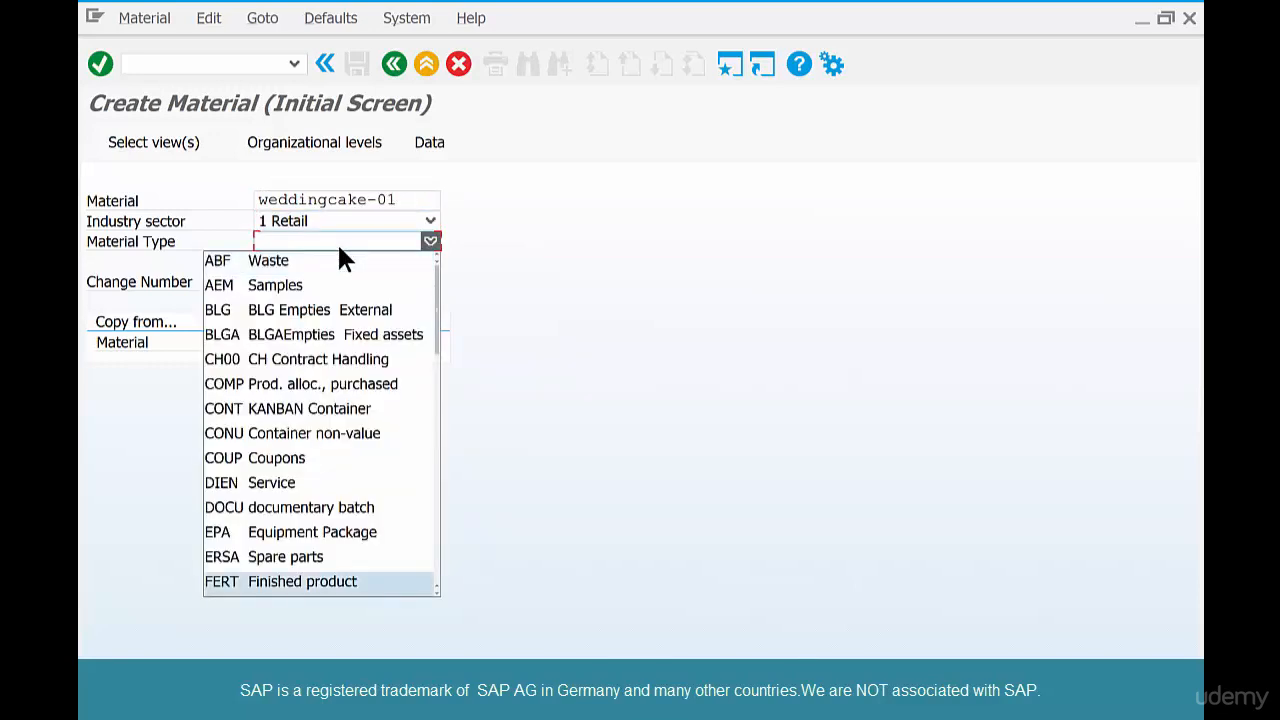
{"action": "key", "text": "Return"}
{"action": "left_click", "coordinate": [99, 68]}
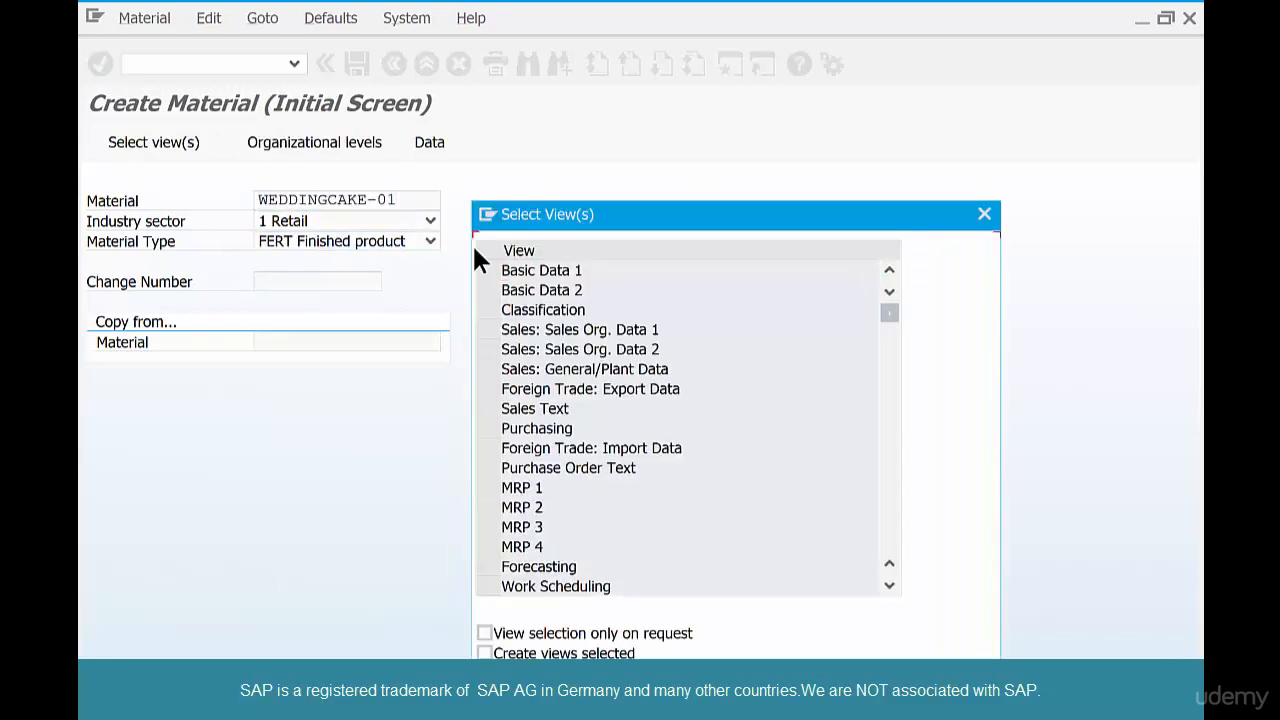
Step: Choose the Basic Data 1, Purchasing, MRP 1, General Plant Data / Storage 1 and Accounting 1 views for the material
{"action": "left_click", "coordinate": [489, 270]}
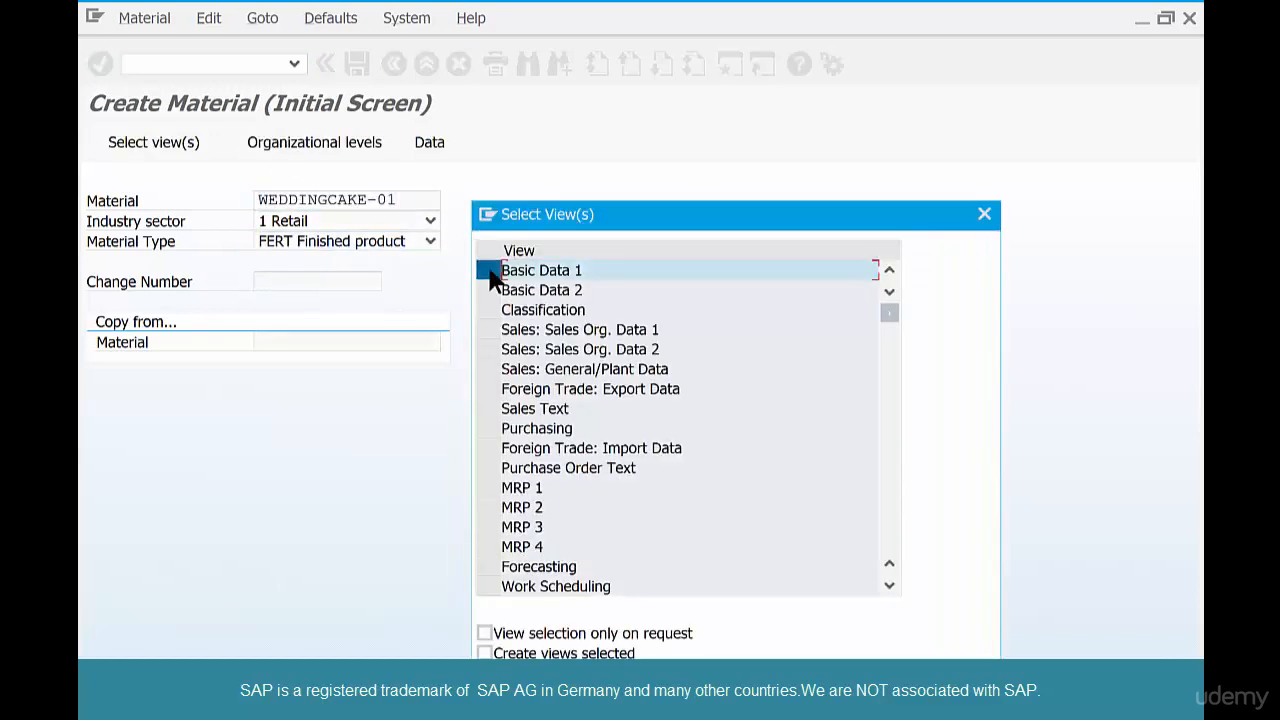
{"action": "left_click", "coordinate": [491, 428]}
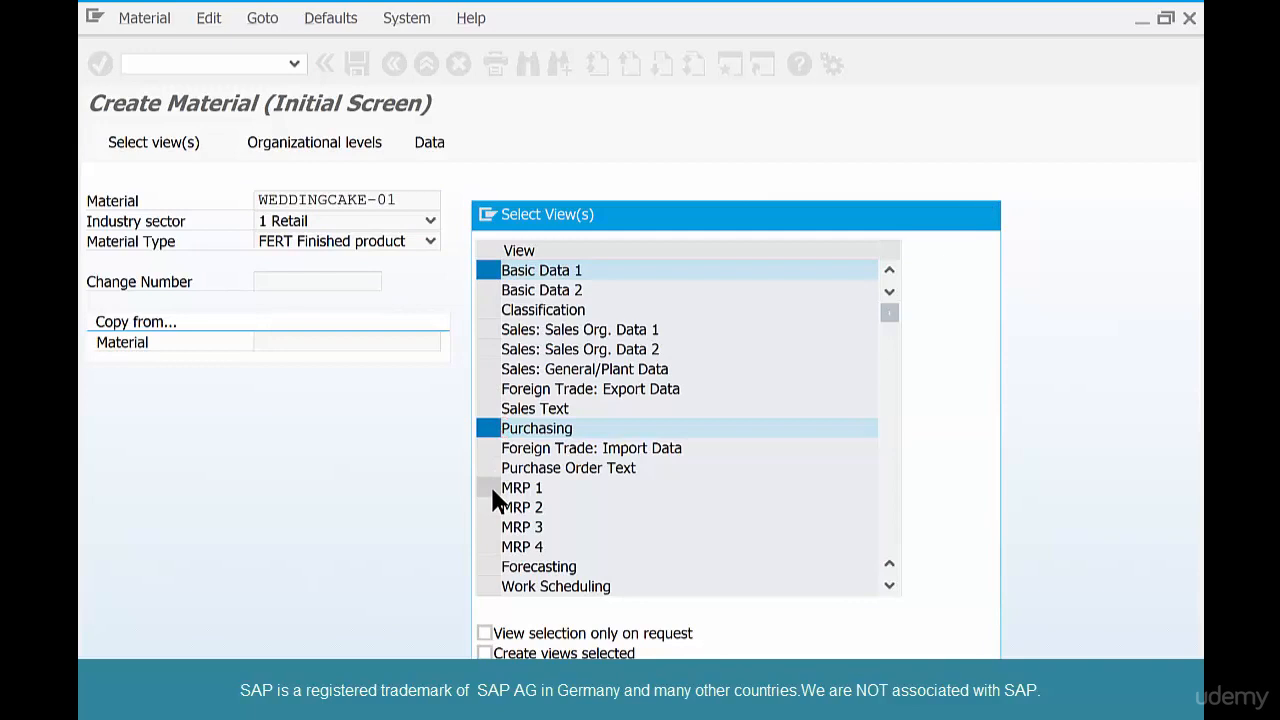
{"action": "scroll", "coordinate": [492, 495], "scroll_direction": "down", "scroll_amount": 3}
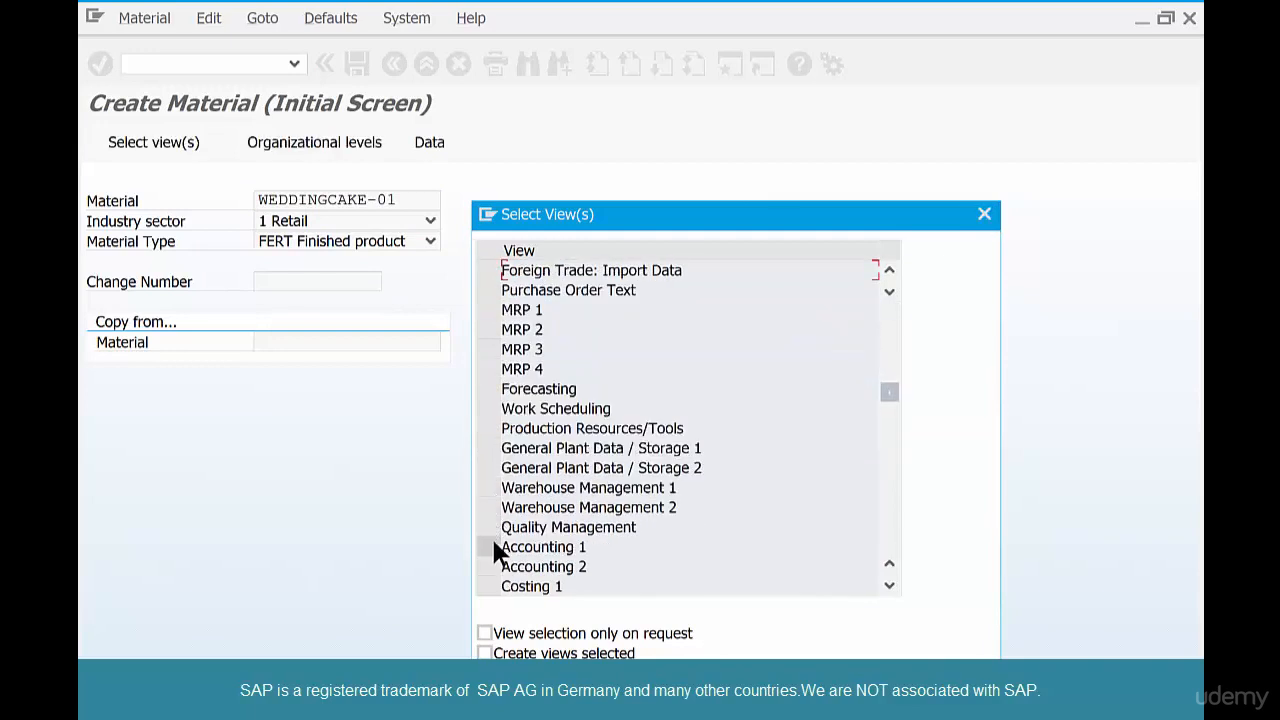
{"action": "left_click", "coordinate": [489, 547]}
{"action": "left_click", "coordinate": [486, 448]}
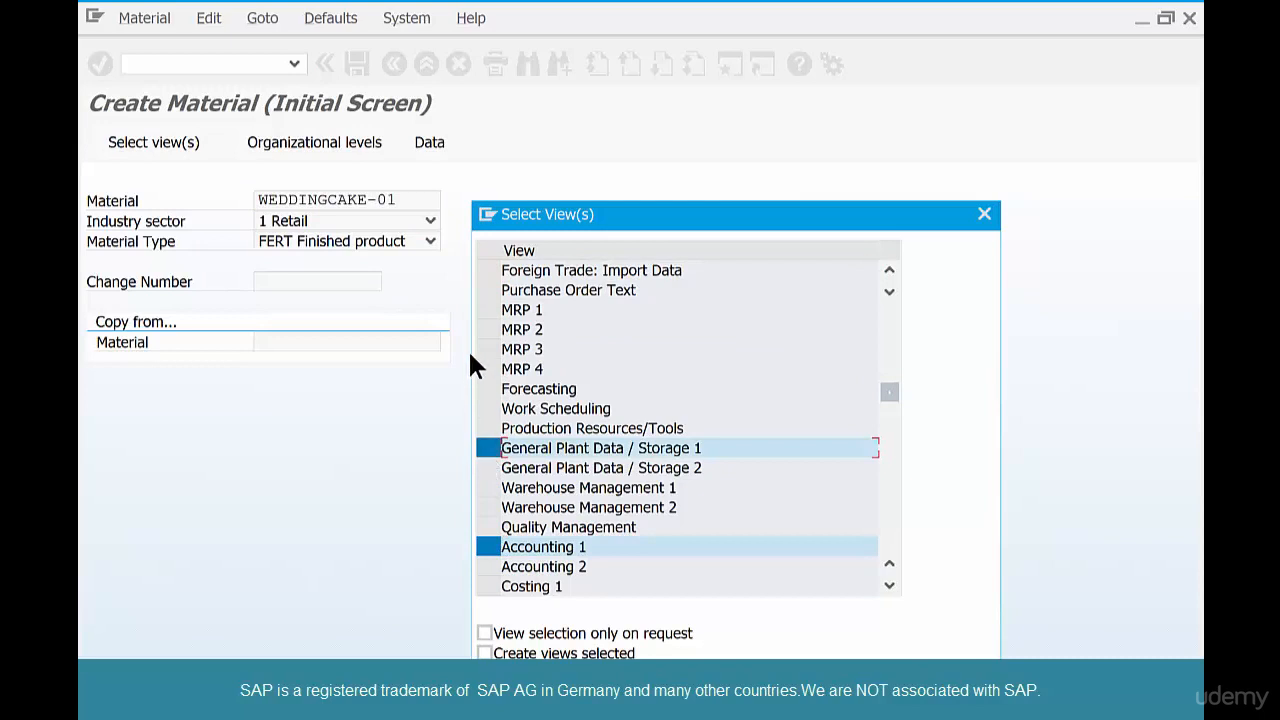
{"action": "left_click", "coordinate": [489, 310]}
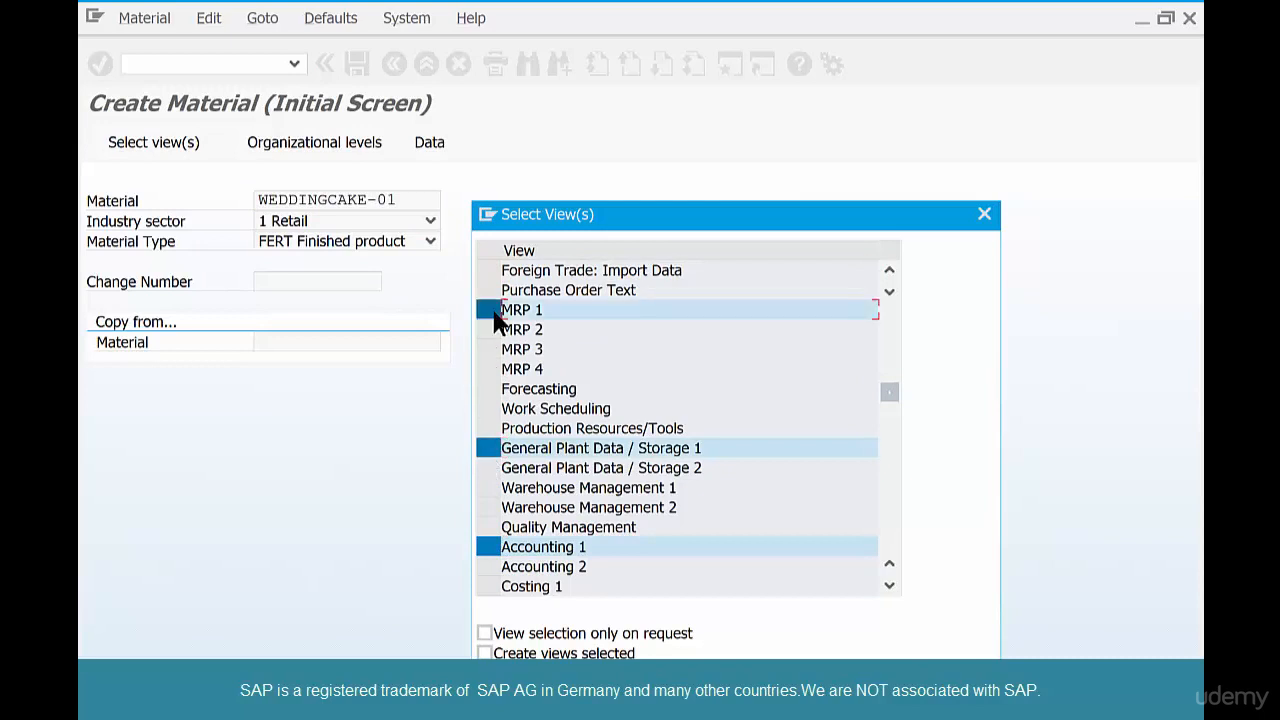
{"action": "key", "text": "Return"}
Step: Set the organizational levels to plant chi1 and storage location bake
{"action": "type", "text": "chi1"}
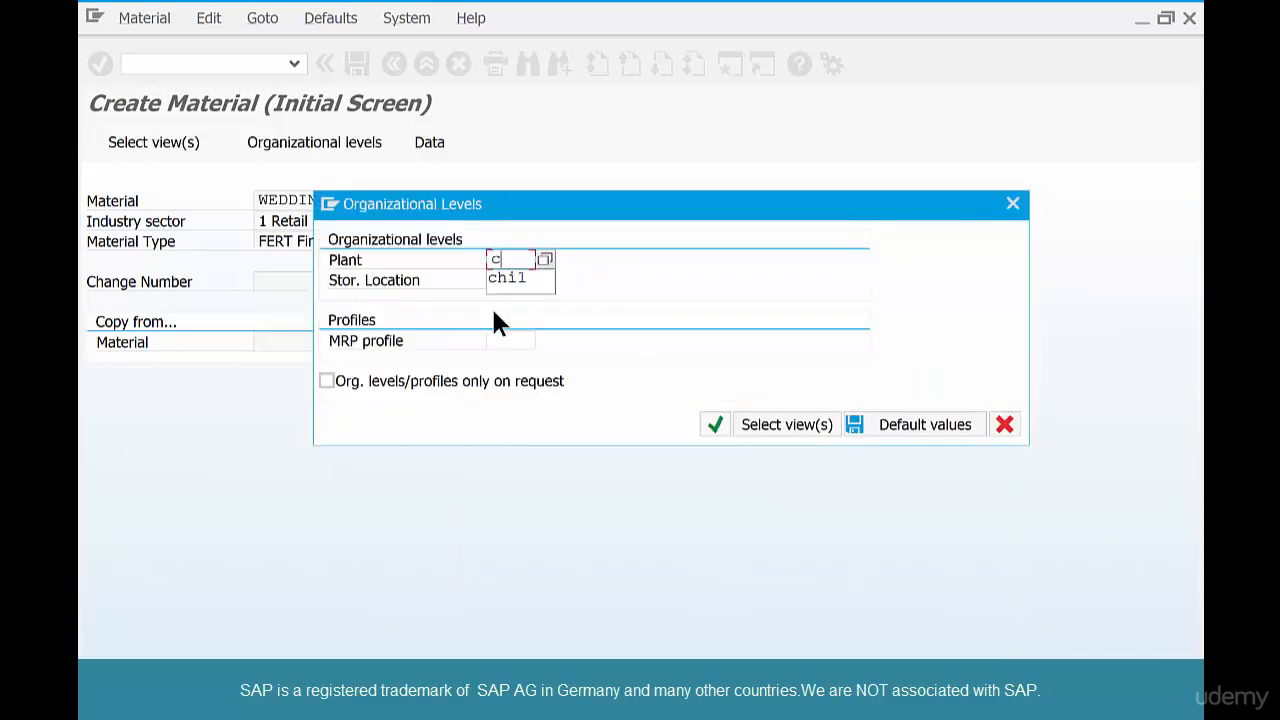
{"action": "key", "text": "Tab"}
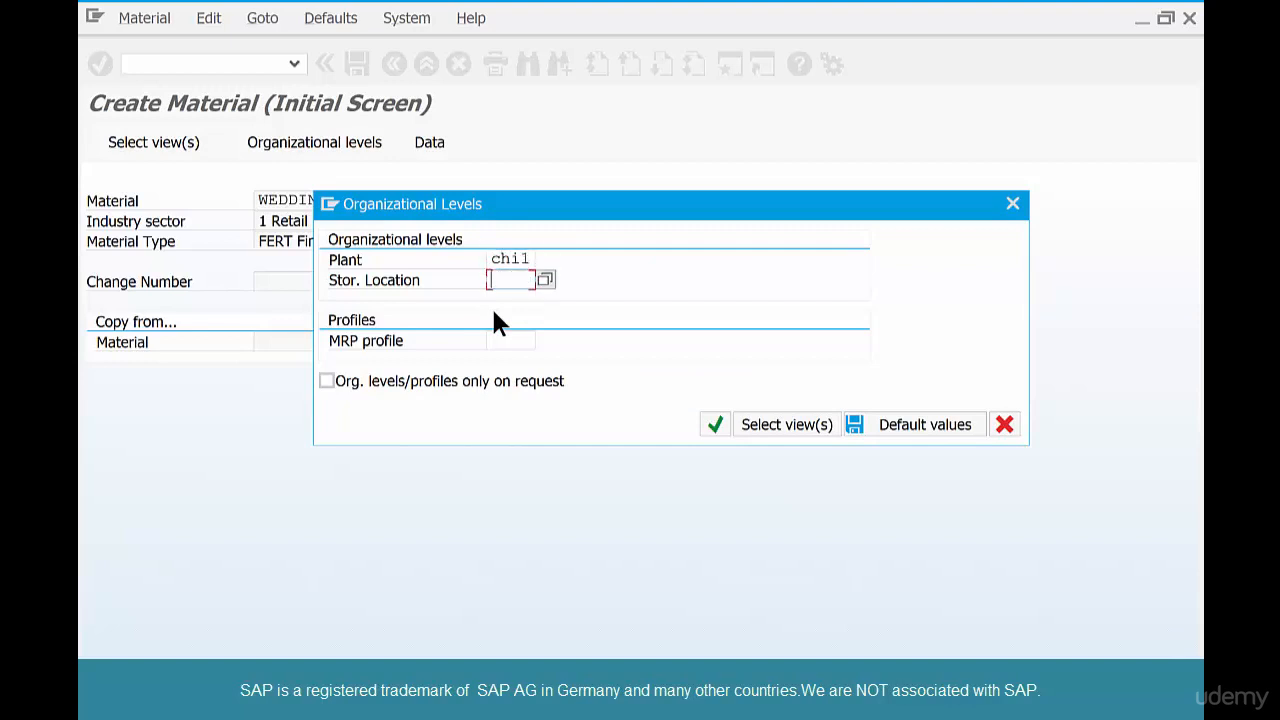
{"action": "type", "text": "bake"}
{"action": "left_click", "coordinate": [711, 422]}
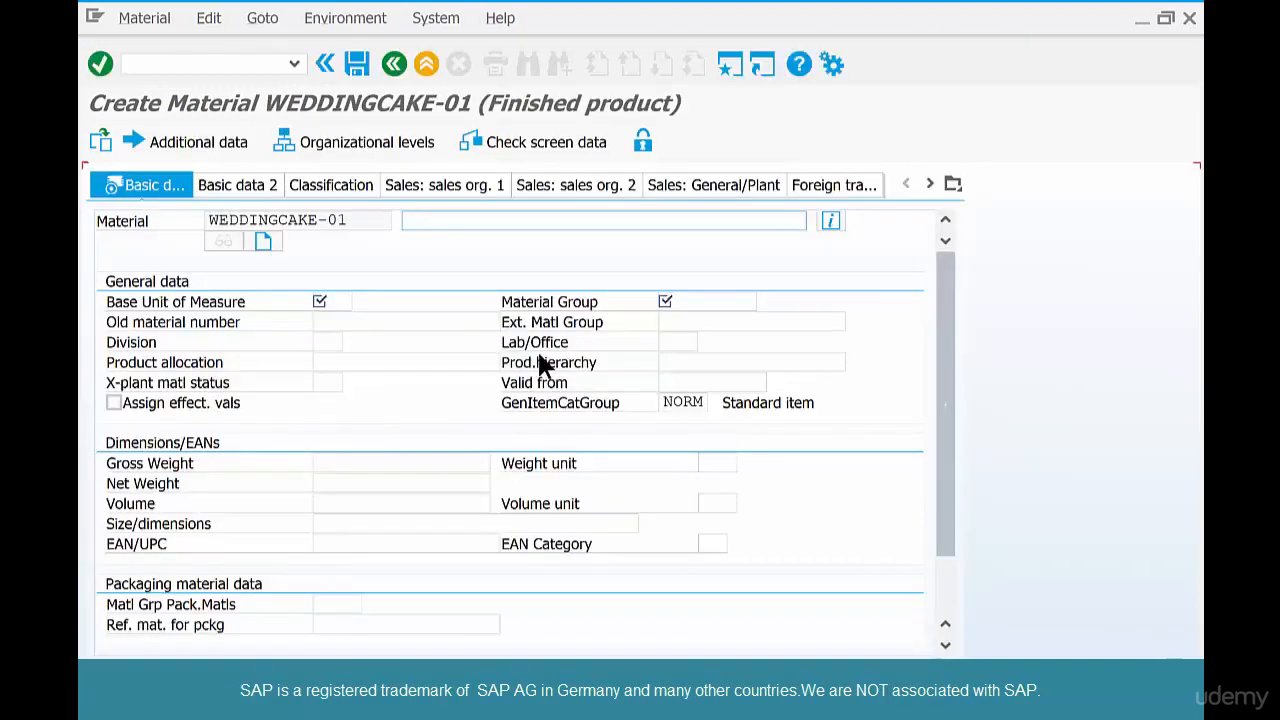
Step: Fill in the basic data with description Wedding cake, base unit of measure ea and material group 015
{"action": "type", "text": "Wedding cakw"}
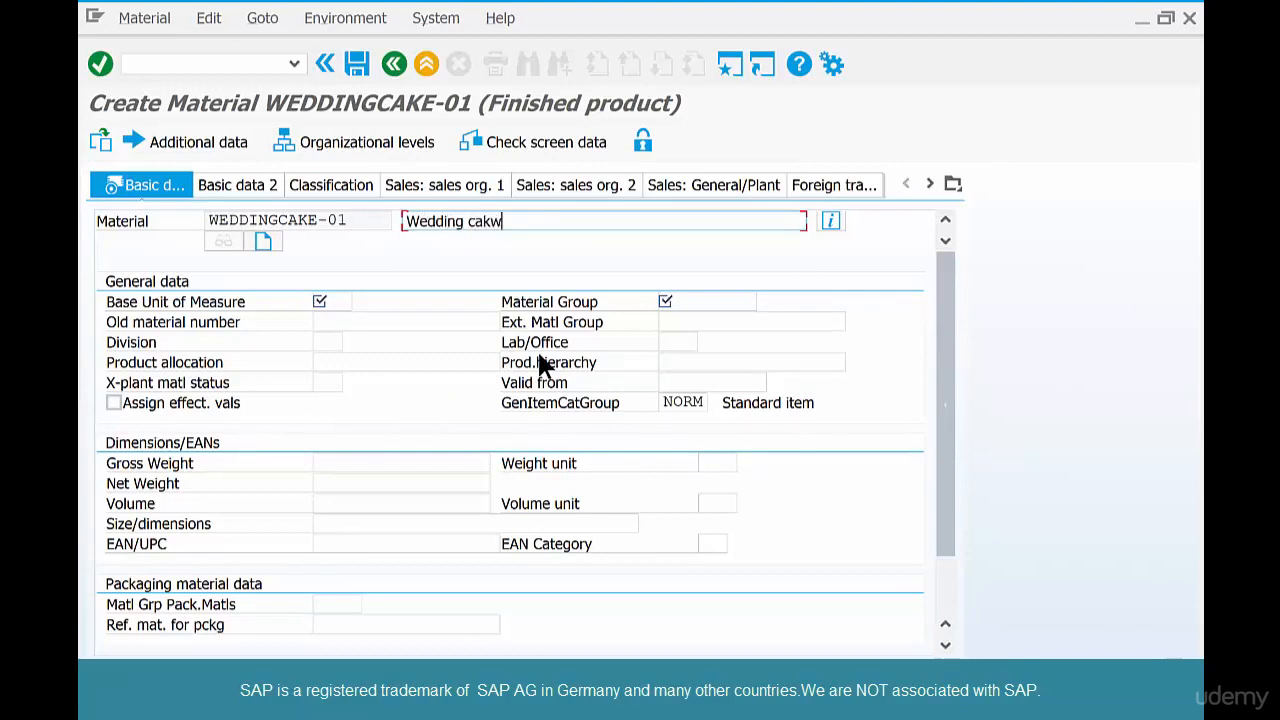
{"action": "key", "text": "BackSpace"}
{"action": "type", "text": "e"}
{"action": "left_click", "coordinate": [330, 300]}
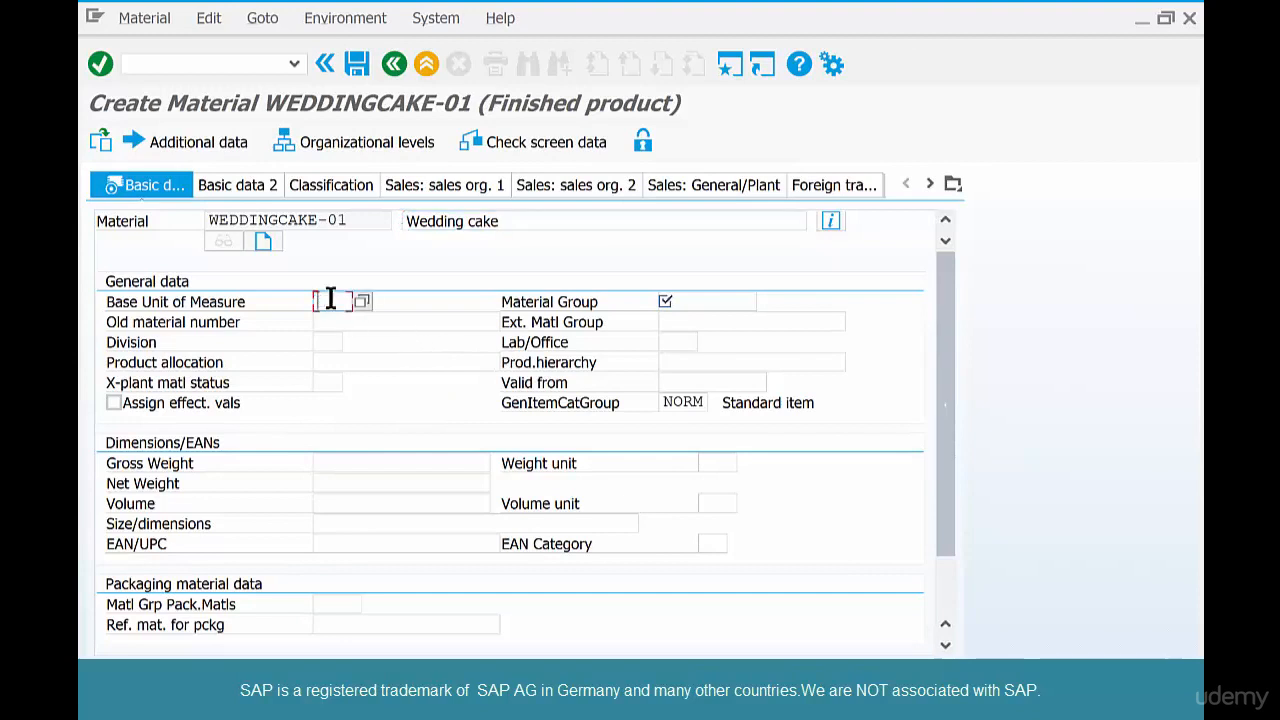
{"action": "type", "text": "ea"}
{"action": "left_click", "coordinate": [733, 300]}
{"action": "type", "text": "015"}
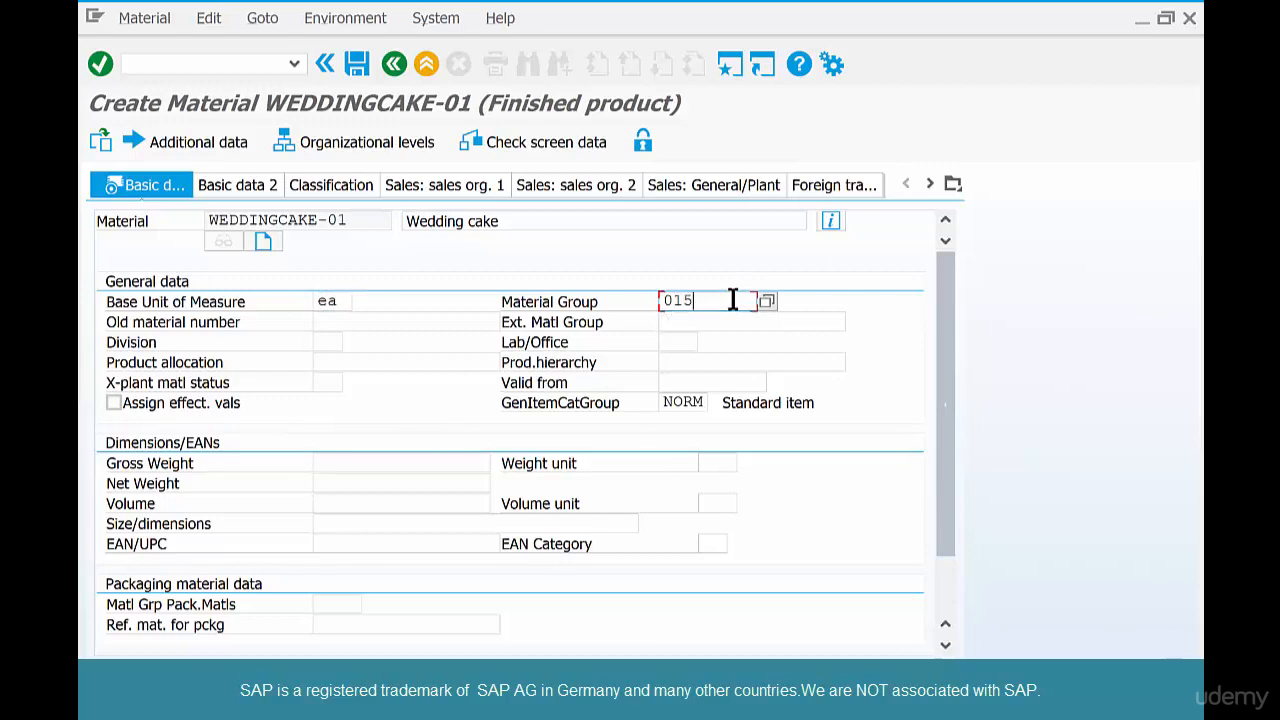
{"action": "key", "text": "Return"}
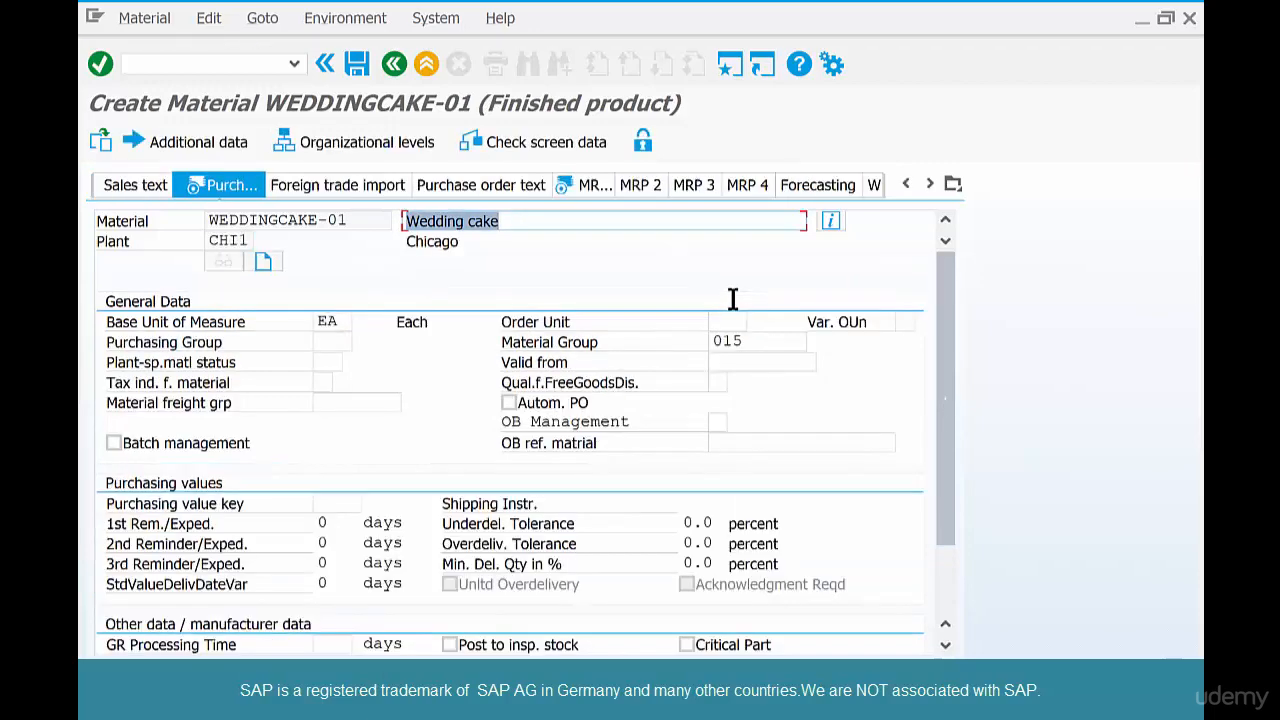
Step: Pass the purchasing view unchanged and set MRP type pd, MRP controller 001 and lot size ex in the MRP 1 view
{"action": "key", "text": "Return"}
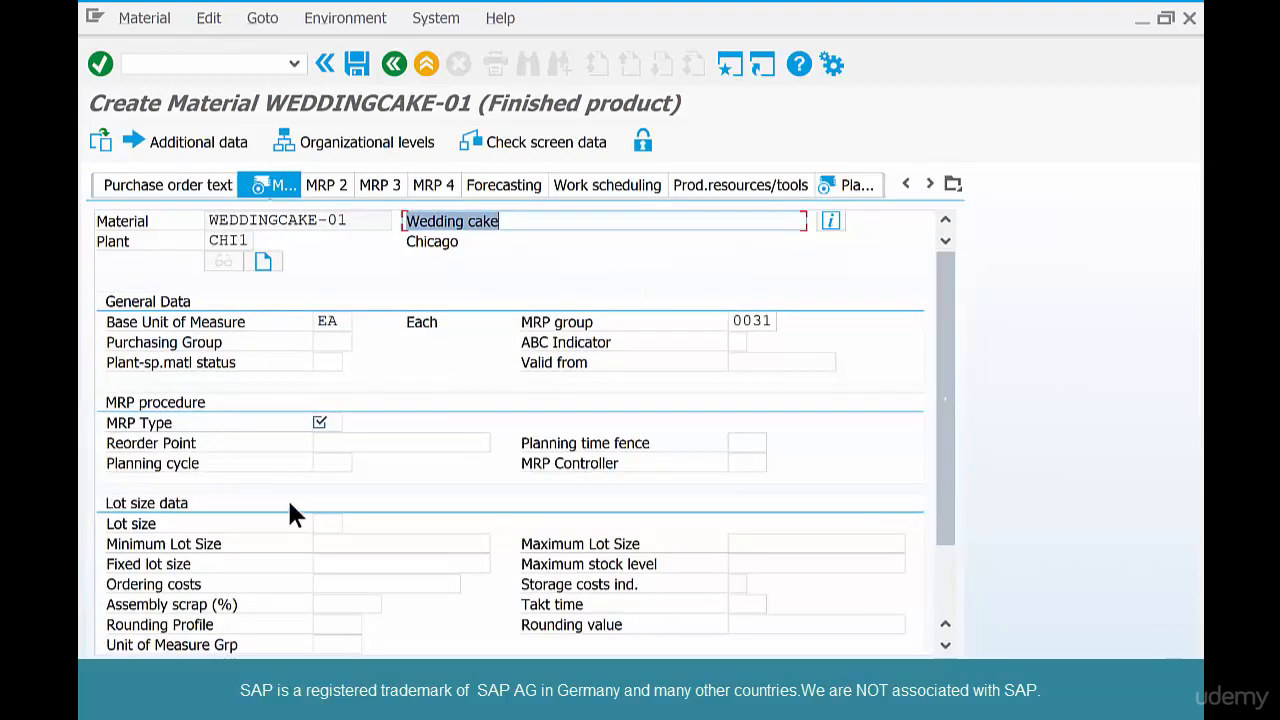
{"action": "left_click", "coordinate": [333, 423]}
{"action": "type", "text": "pd"}
{"action": "key", "text": "Return"}
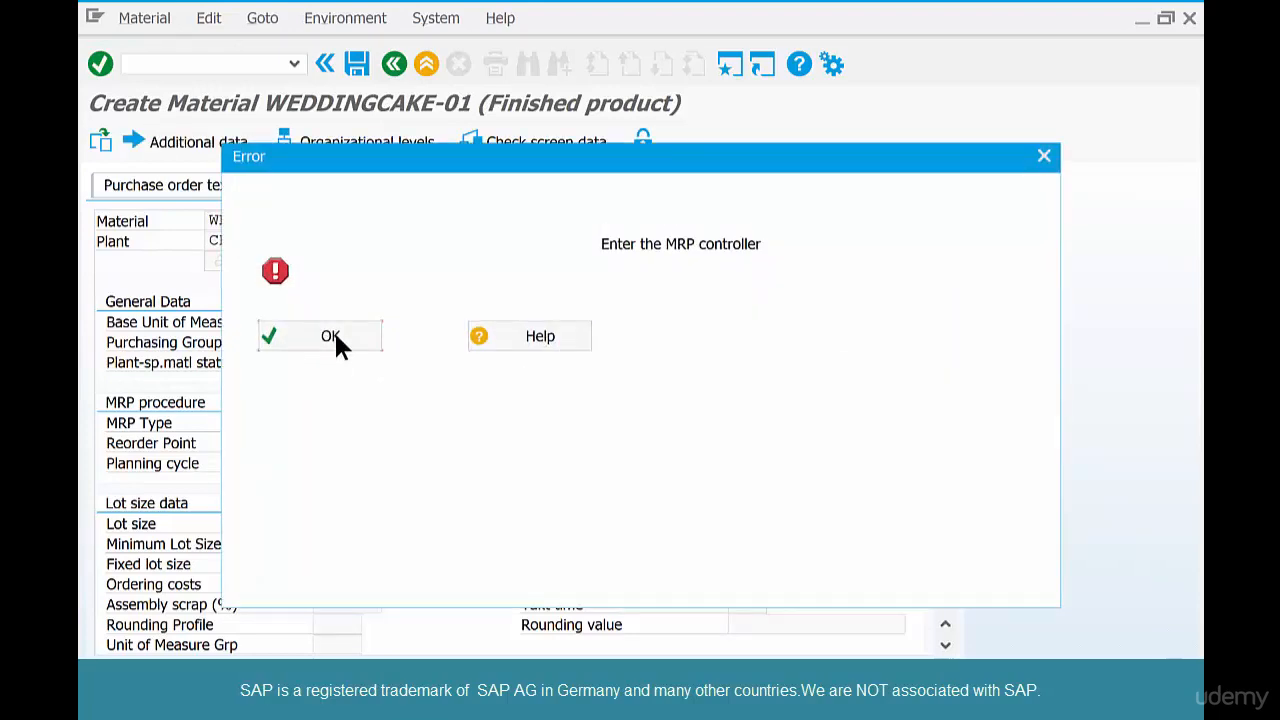
{"action": "left_click", "coordinate": [331, 337]}
{"action": "type", "text": "001"}
{"action": "key", "text": "Return"}
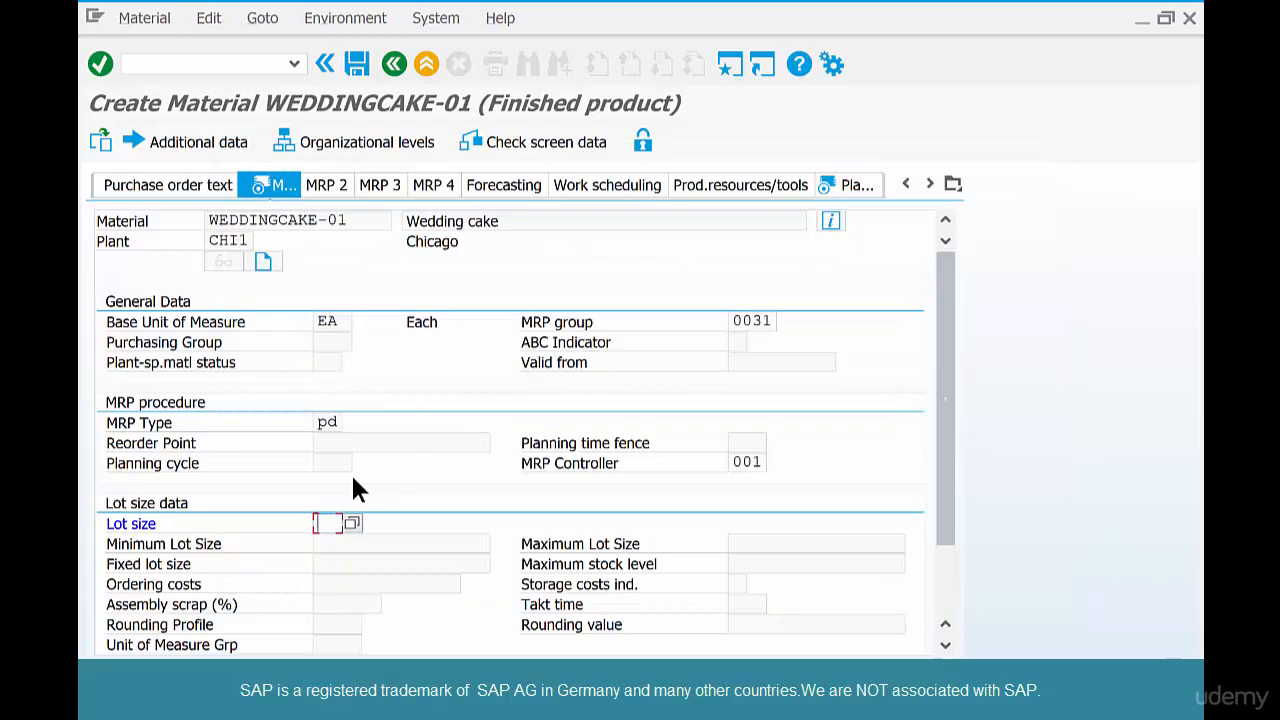
{"action": "type", "text": "ex"}
{"action": "key", "text": "Return"}
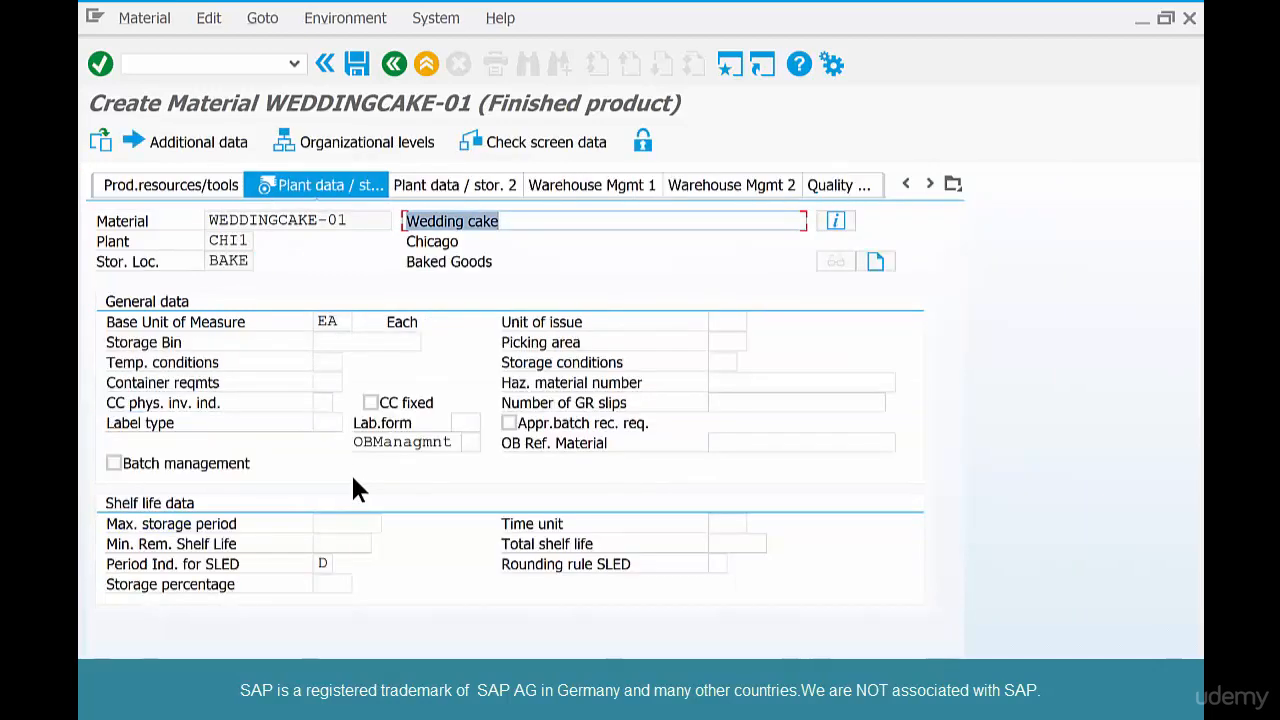
Step: Pass the plant storage view unchanged and assign valuation class 7920 Finished products in the accounting view
{"action": "key", "text": "Return"}
{"action": "left_click", "coordinate": [357, 423]}
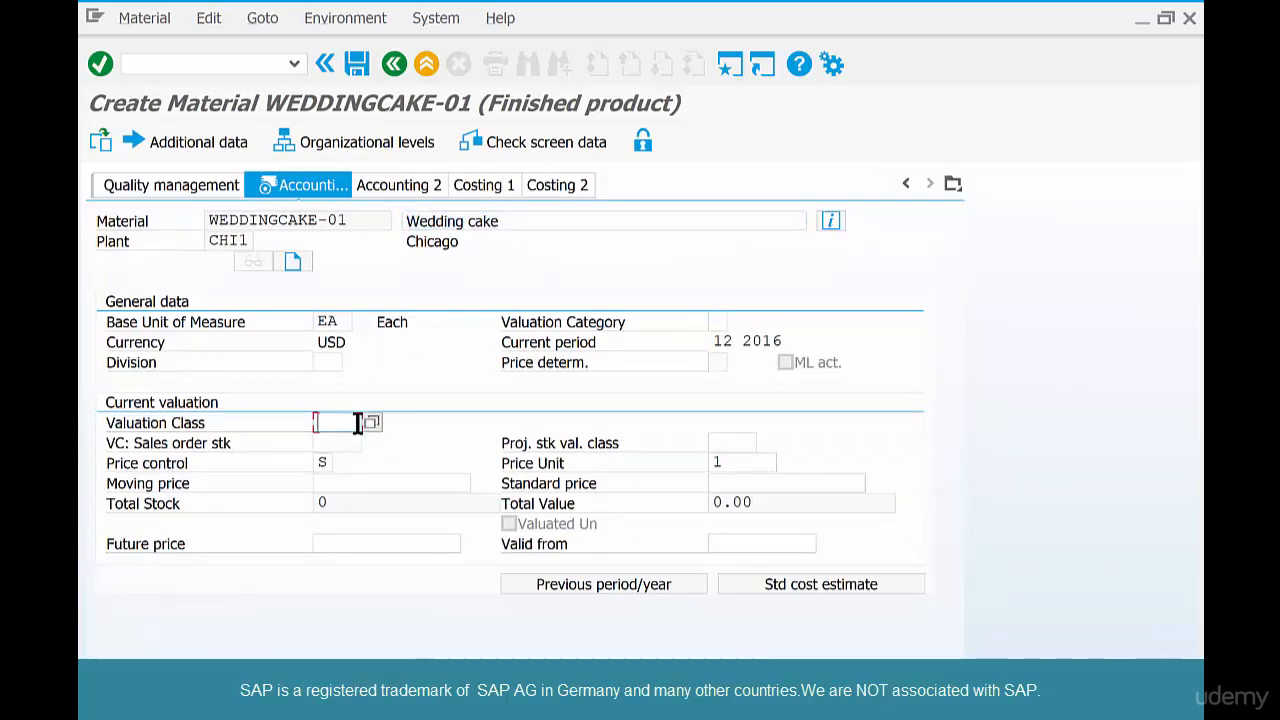
{"action": "left_click", "coordinate": [362, 420]}
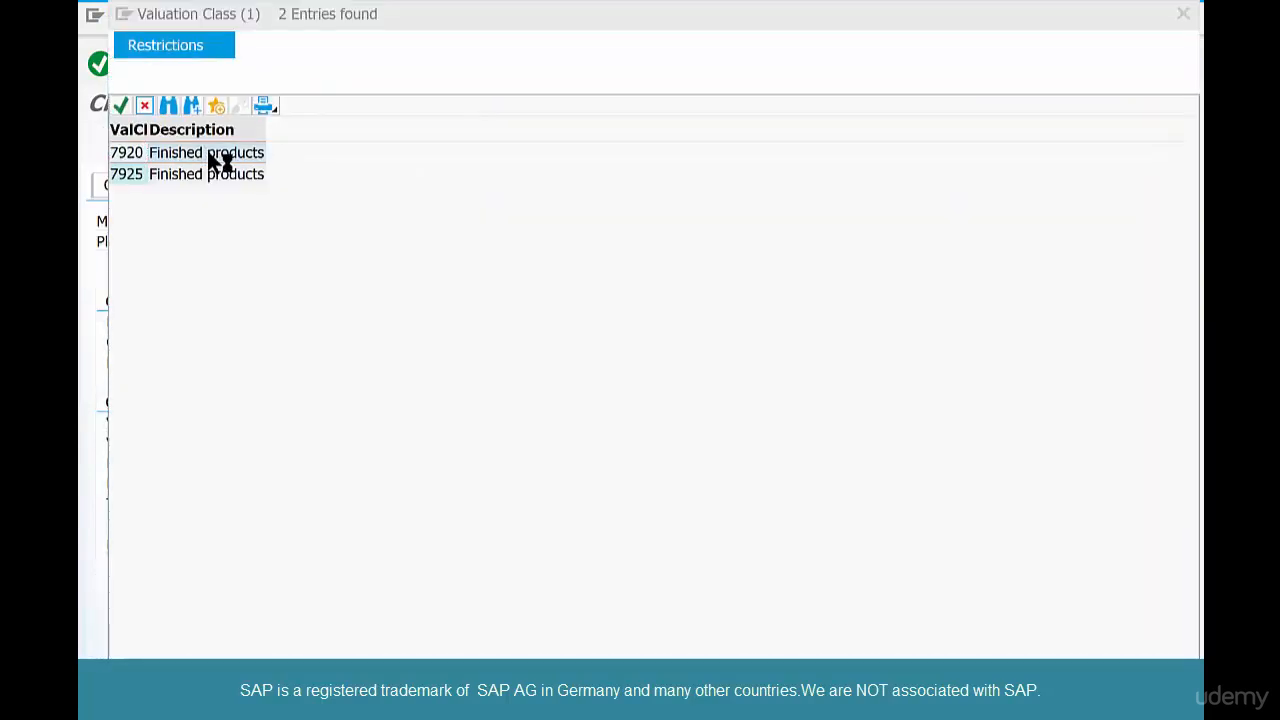
{"action": "double_click", "coordinate": [208, 154]}
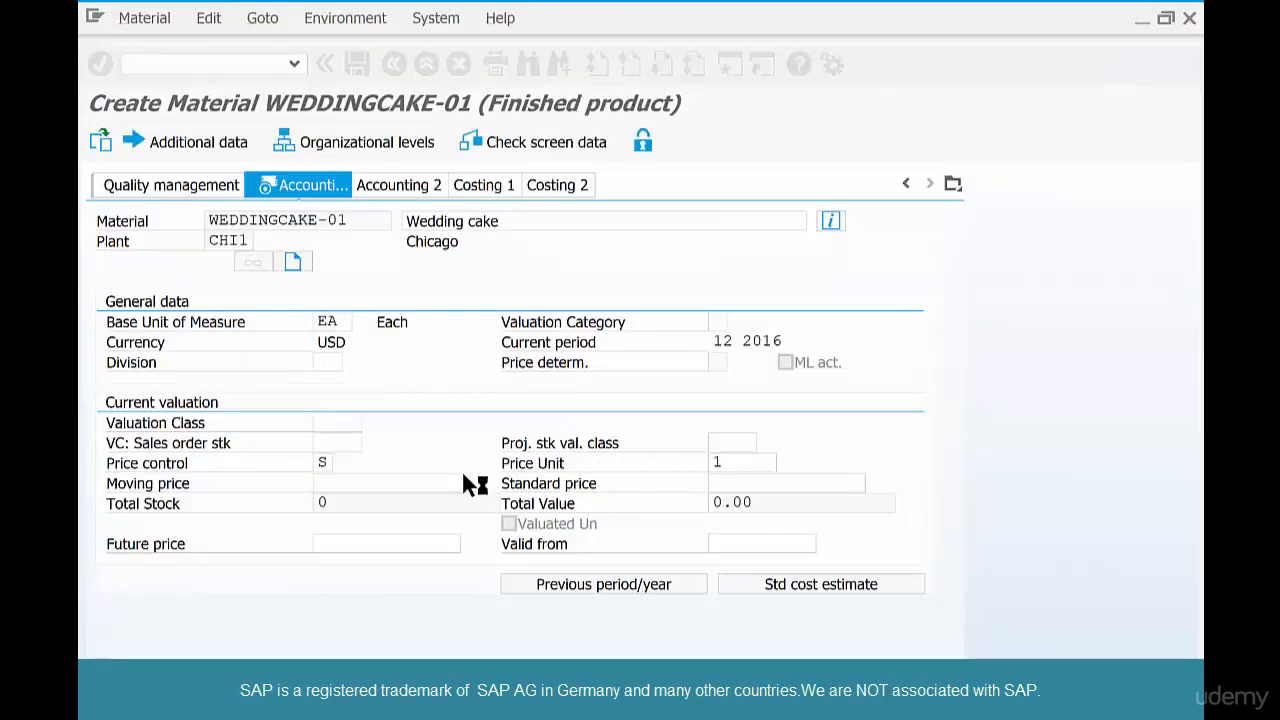
Step: Set the price control to V without a moving price and try to save the material data
{"action": "left_click", "coordinate": [320, 463]}
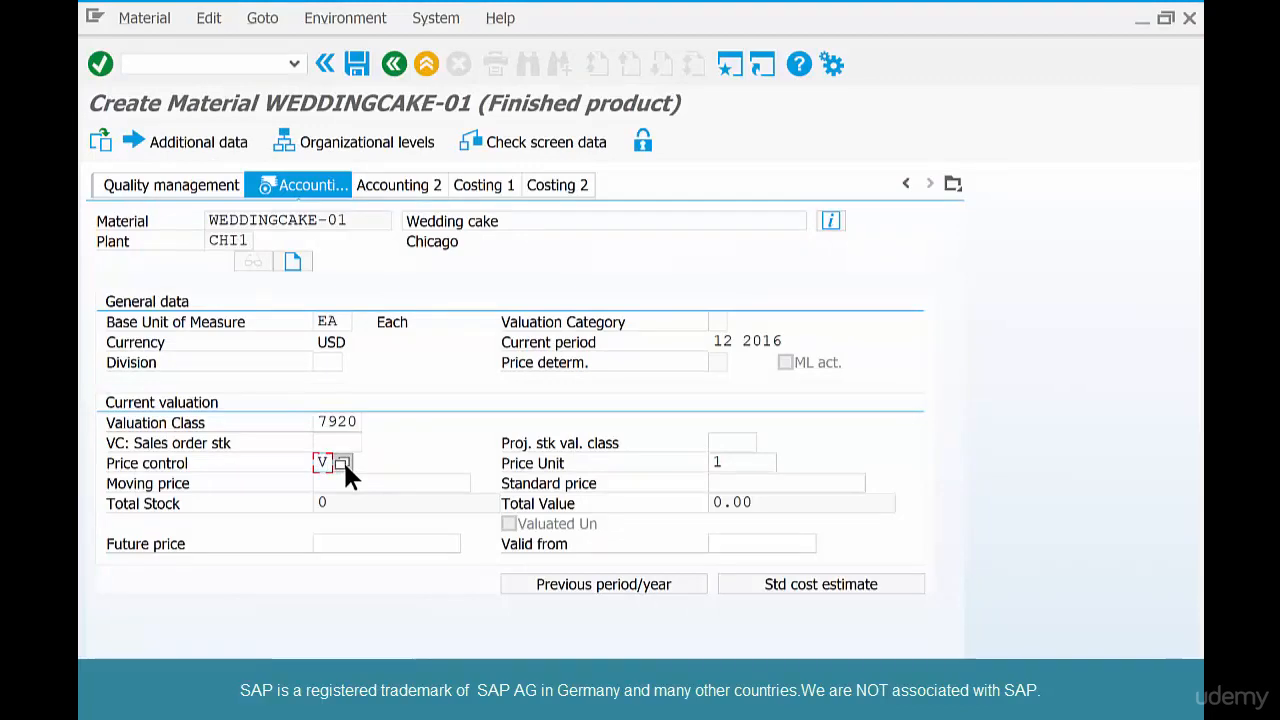
{"action": "key", "text": "Return"}
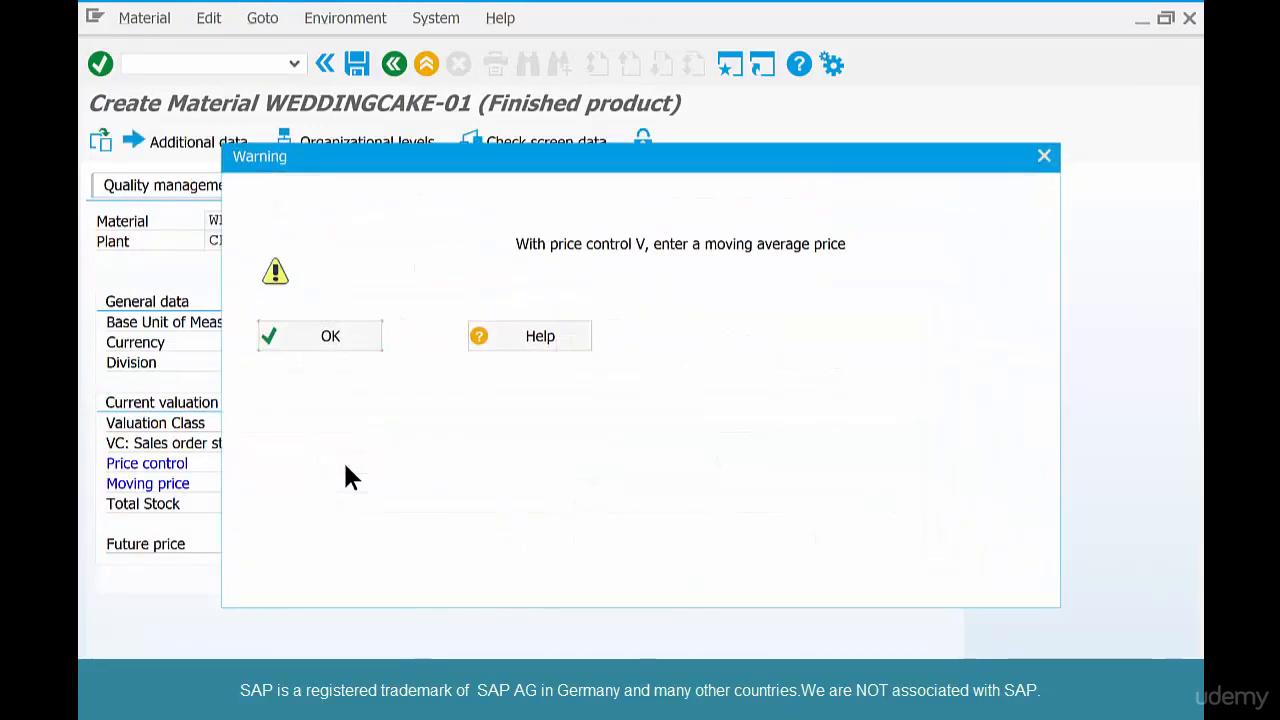
{"action": "left_click", "coordinate": [320, 337]}
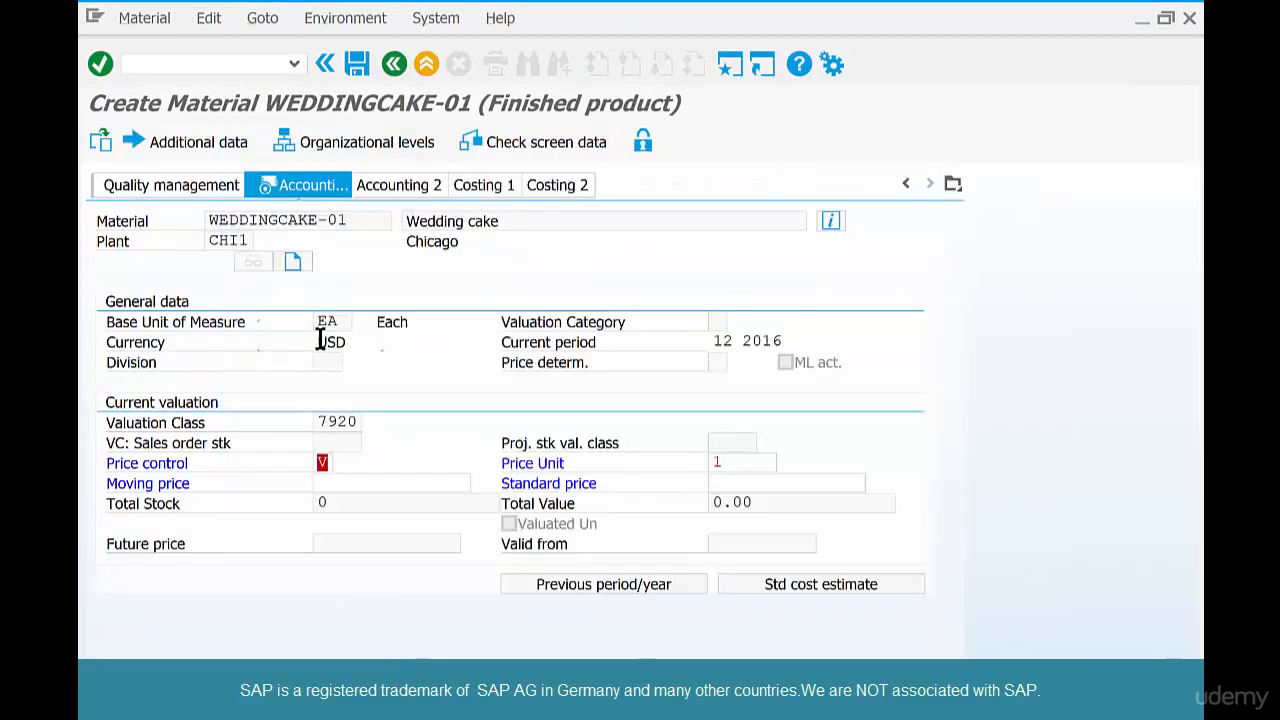
{"action": "key", "text": "Return"}
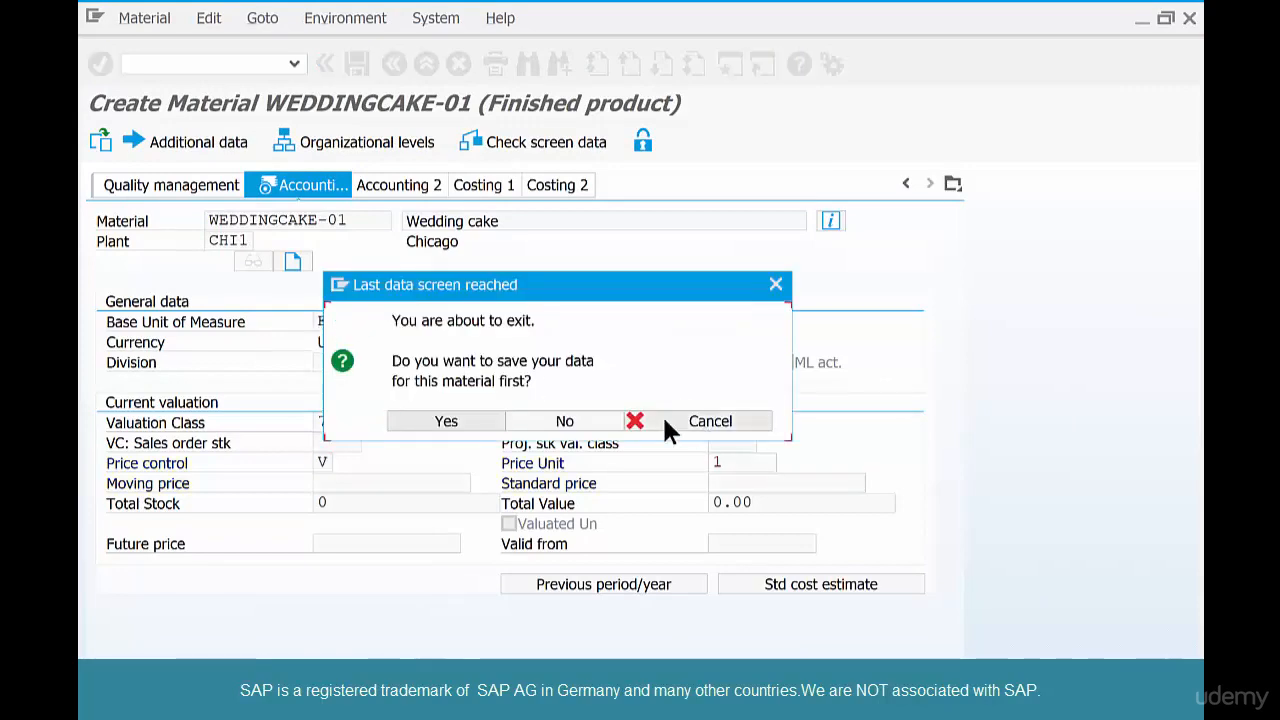
{"action": "left_click", "coordinate": [447, 423]}
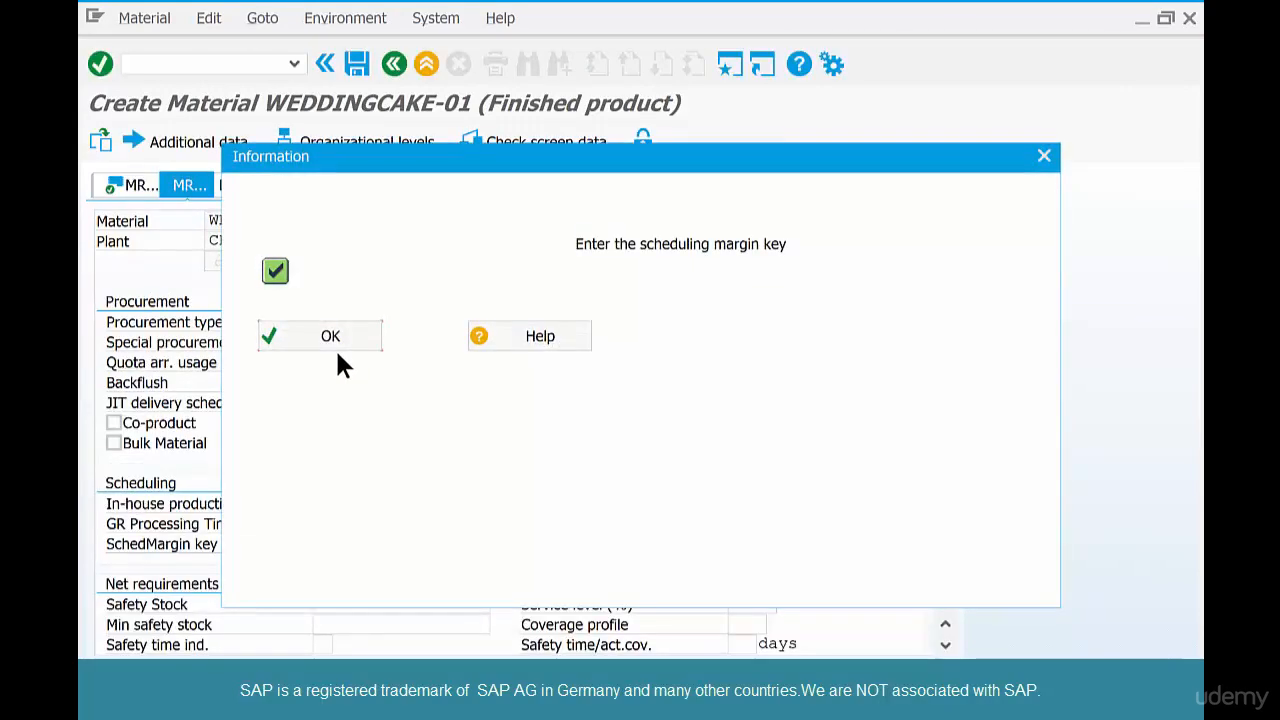
Step: Set the scheduling margin key in the MRP 2 view to 000
{"action": "left_click", "coordinate": [335, 340]}
{"action": "left_click", "coordinate": [337, 480]}
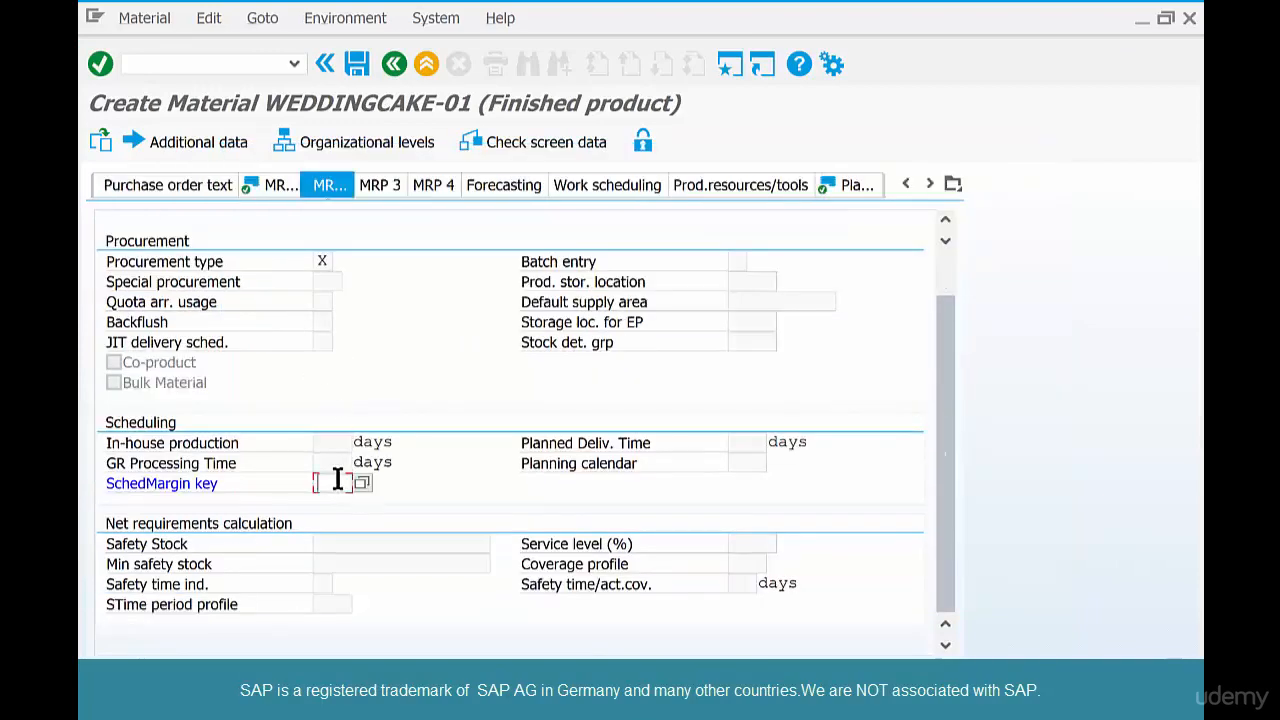
{"action": "type", "text": "000"}
{"action": "key", "text": "Return"}
Step: Set the in-house production time to 1 day and save the new material
{"action": "left_click", "coordinate": [322, 338]}
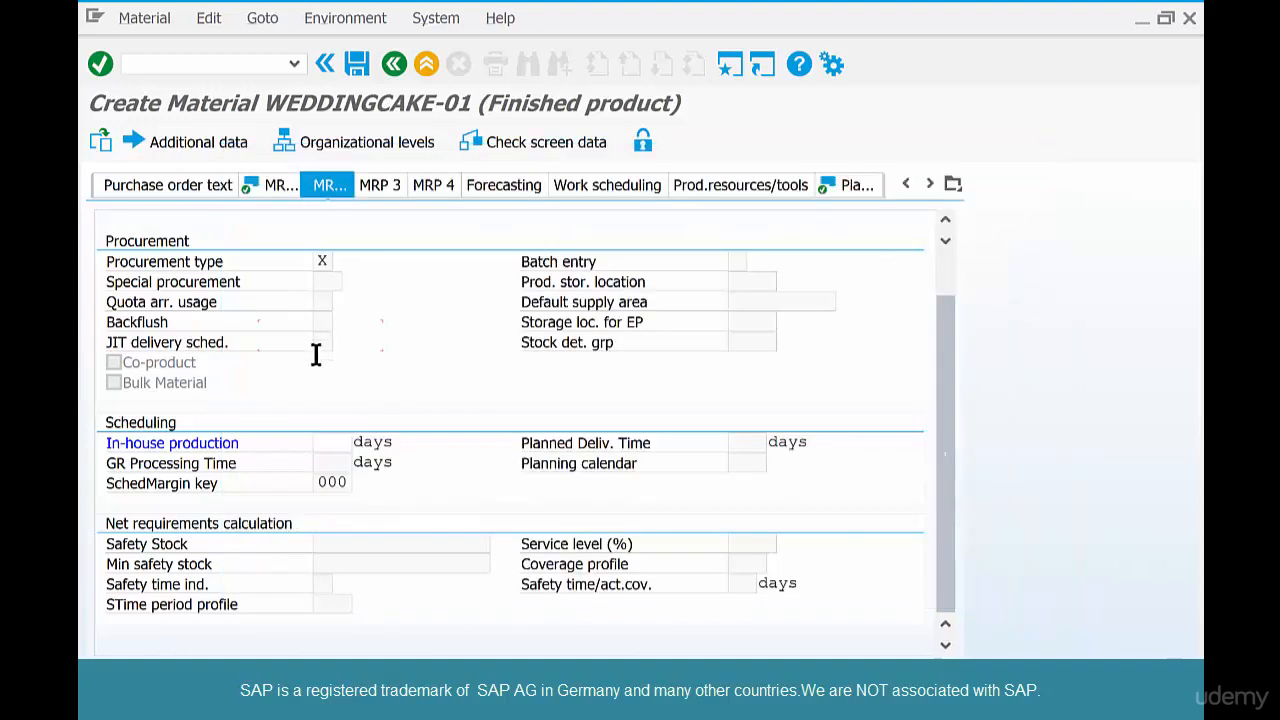
{"action": "left_click", "coordinate": [328, 446]}
{"action": "type", "text": "1"}
{"action": "key", "text": "Return"}
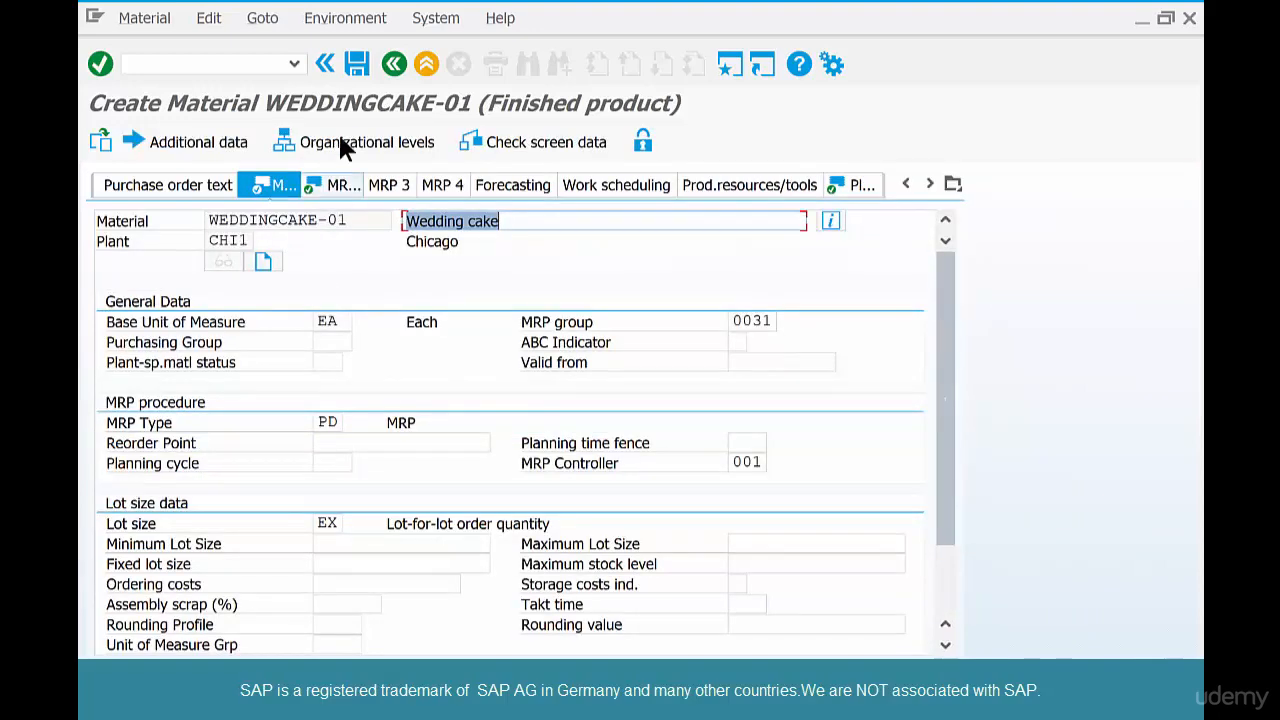
{"action": "left_click", "coordinate": [351, 70]}
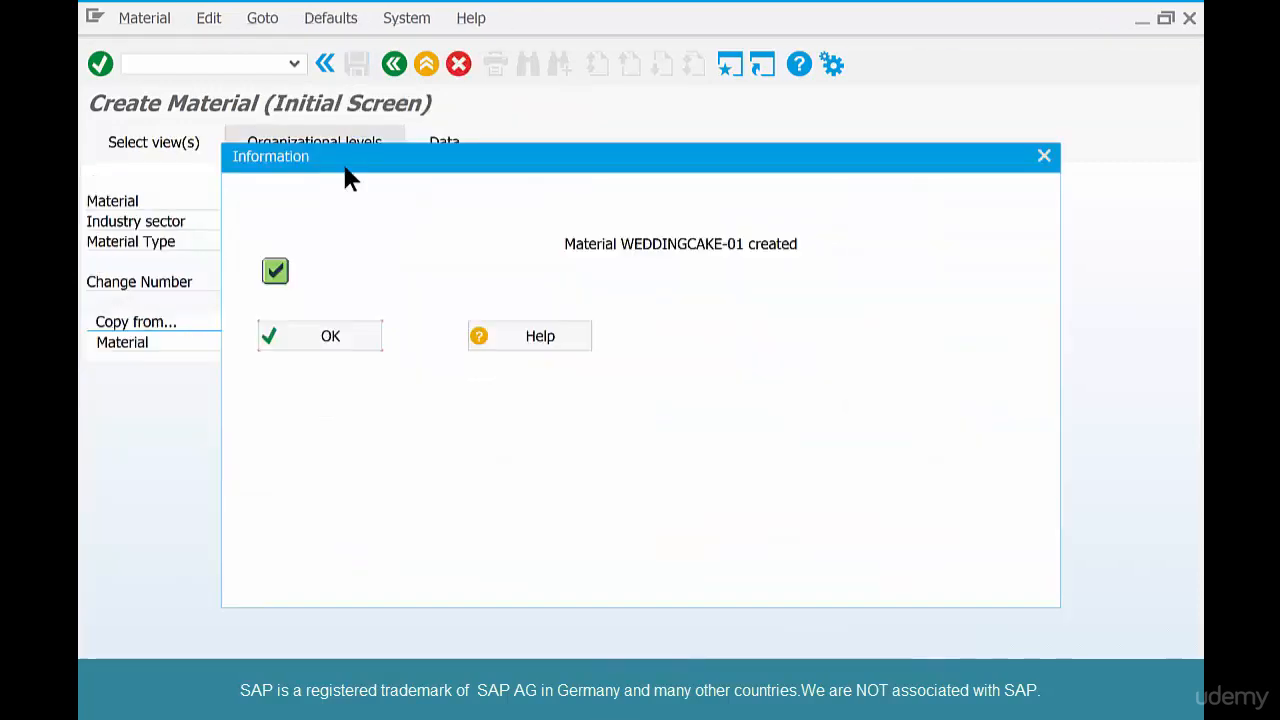
{"action": "left_click", "coordinate": [337, 340]}
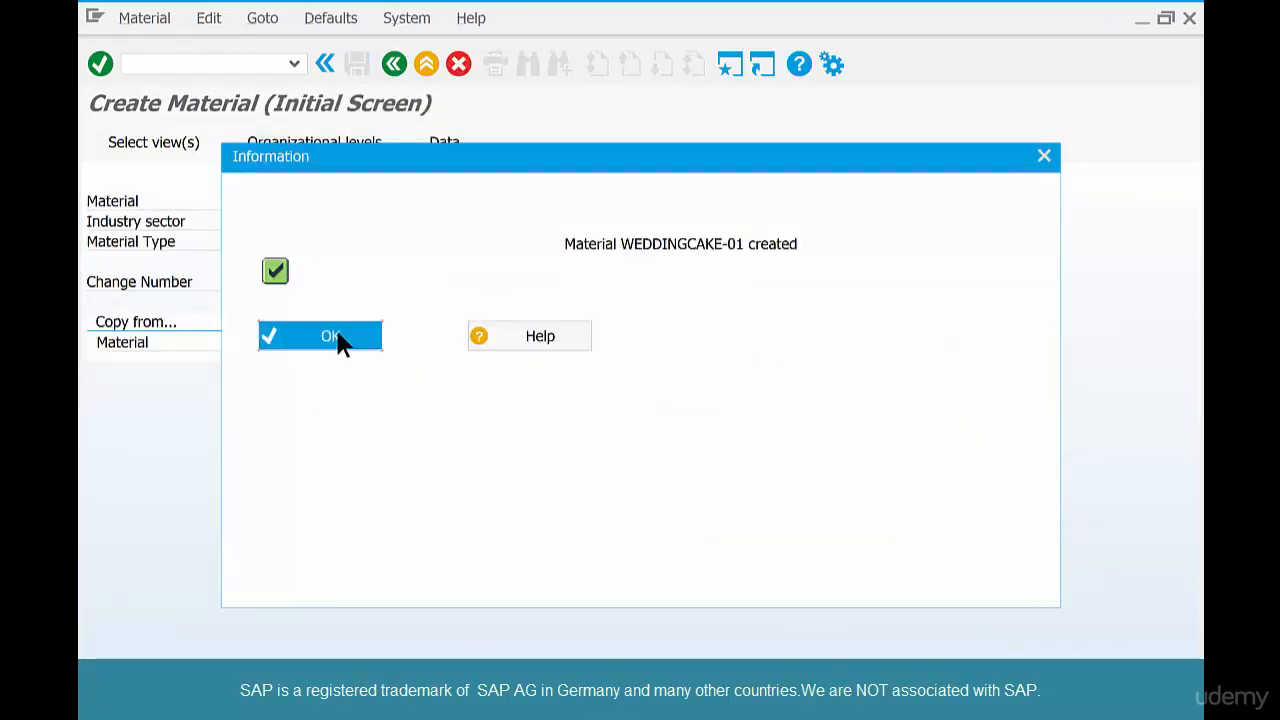
Step: Switch to the whiteboard slide and handwrite a bracketed note starting with "Wedding" beside the wedding cake quantity
{"action": "key", "text": "alt+Tab"}
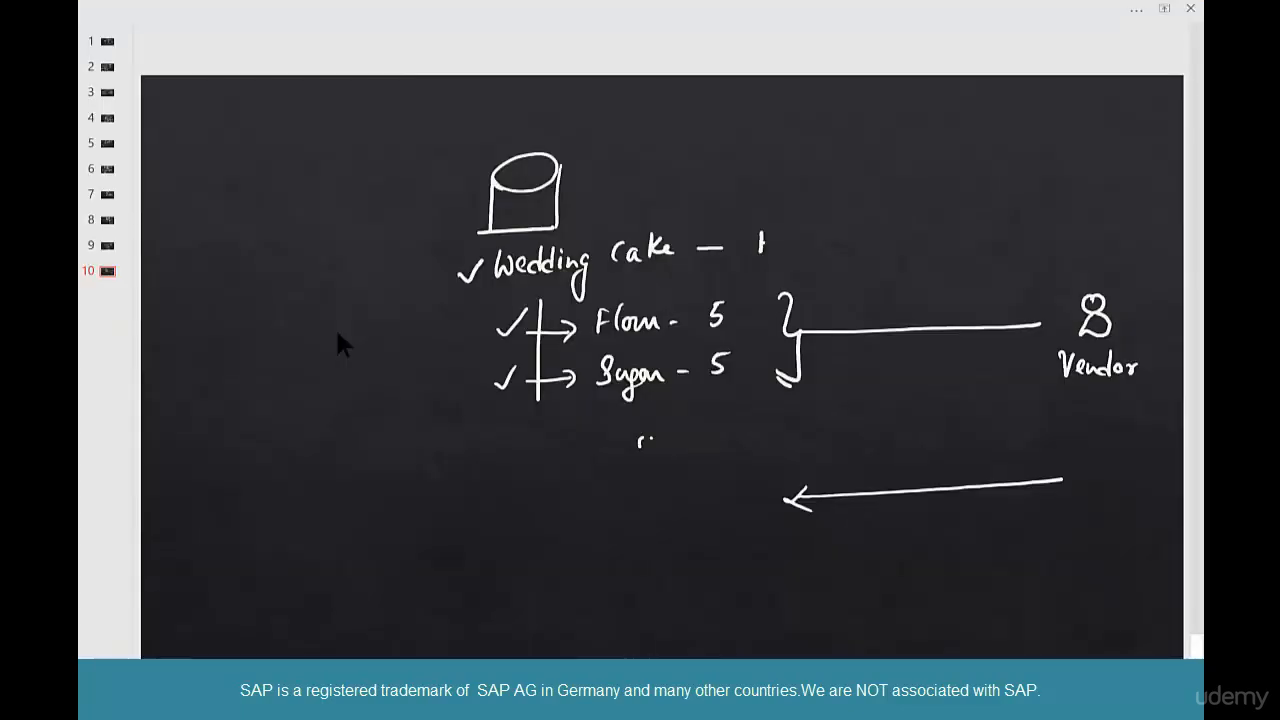
{"action": "mouse_move", "coordinate": [803, 216]}
{"action": "left_mouse_down"}
{"action": "mouse_move", "coordinate": [803, 260]}
{"action": "mouse_move", "coordinate": [834, 228]}
{"action": "mouse_move", "coordinate": [849, 245]}
{"action": "mouse_move", "coordinate": [880, 218]}
{"action": "mouse_move", "coordinate": [908, 230]}
{"action": "mouse_move", "coordinate": [910, 266]}
{"action": "left_mouse_up"}
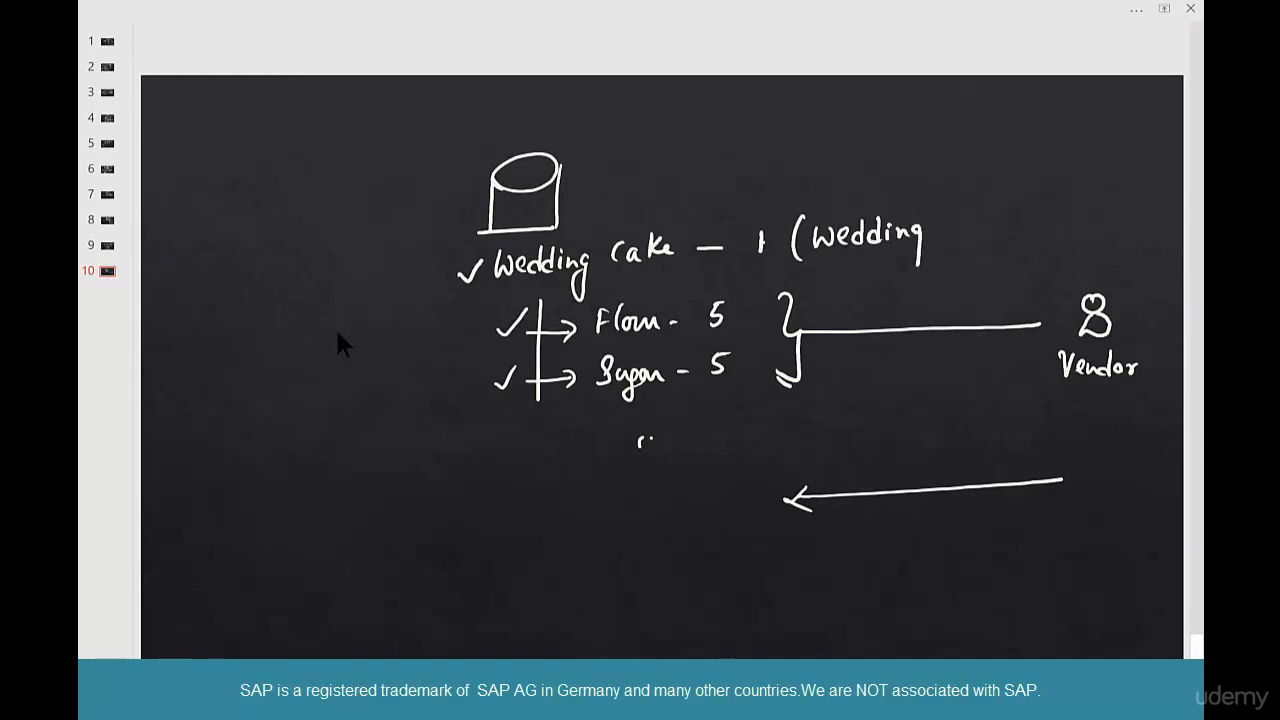
{"action": "mouse_move", "coordinate": [944, 218]}
{"action": "left_mouse_down"}
{"action": "mouse_move", "coordinate": [932, 236]}
{"action": "mouse_move", "coordinate": [968, 230]}
{"action": "left_mouse_up"}
{"action": "left_click_drag", "start_coordinate": [976, 212], "coordinate": [986, 228]}
{"action": "left_click_drag", "start_coordinate": [994, 224], "coordinate": [1023, 236]}
{"action": "left_click_drag", "start_coordinate": [1041, 208], "coordinate": [1058, 230]}
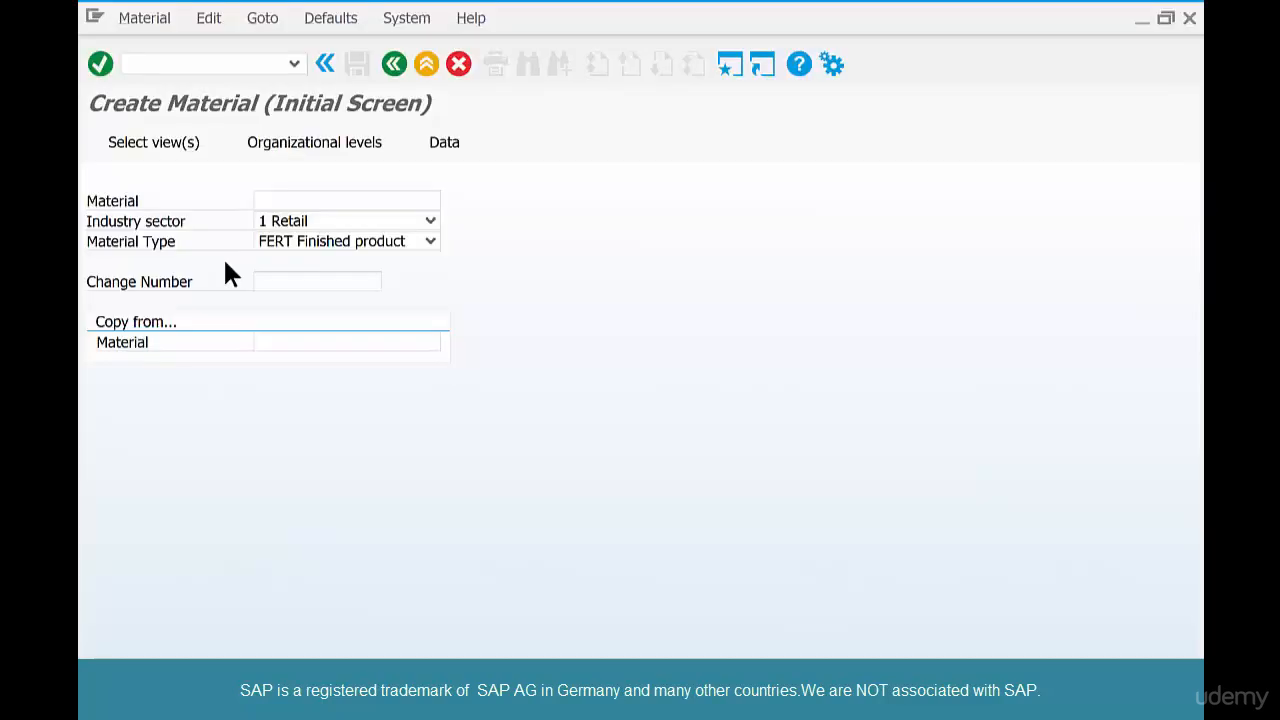
Step: Start creating material flour-01 in the Retail industry sector with material type ROH Raw material
{"action": "left_click", "coordinate": [417, 200]}
{"action": "type", "text": "flour"}
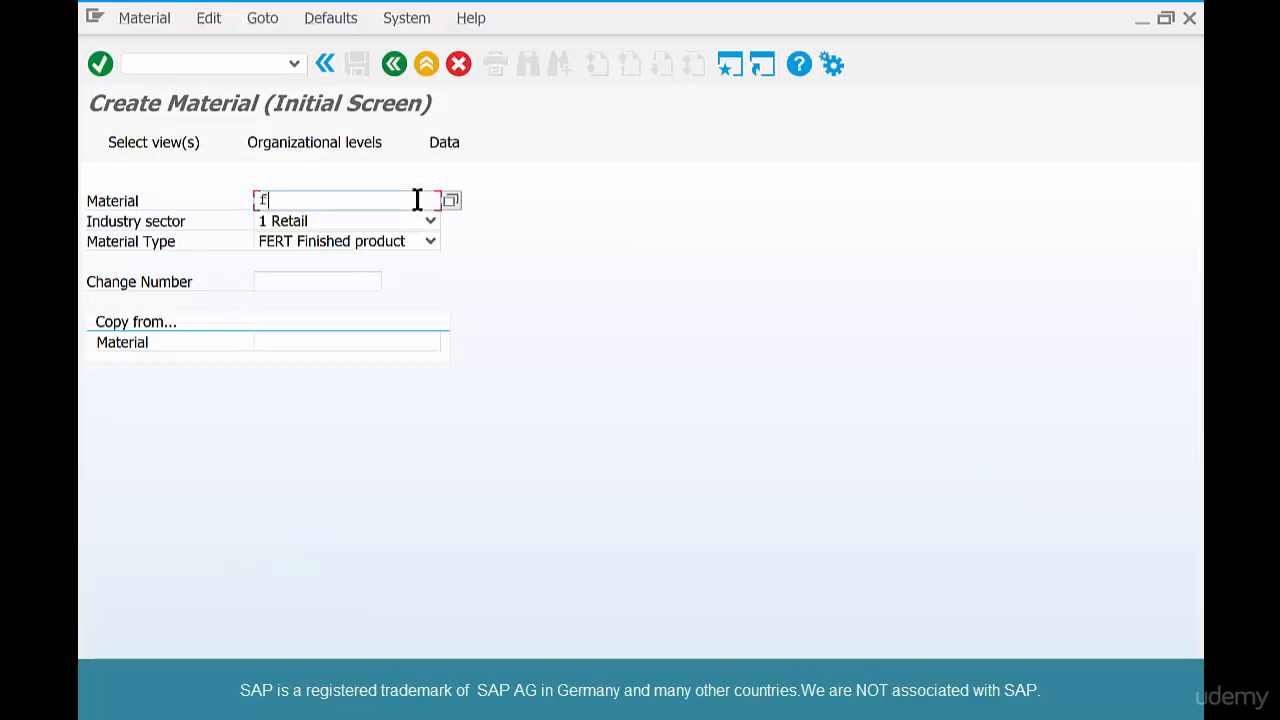
{"action": "left_click", "coordinate": [396, 250]}
{"action": "key", "text": "r"}
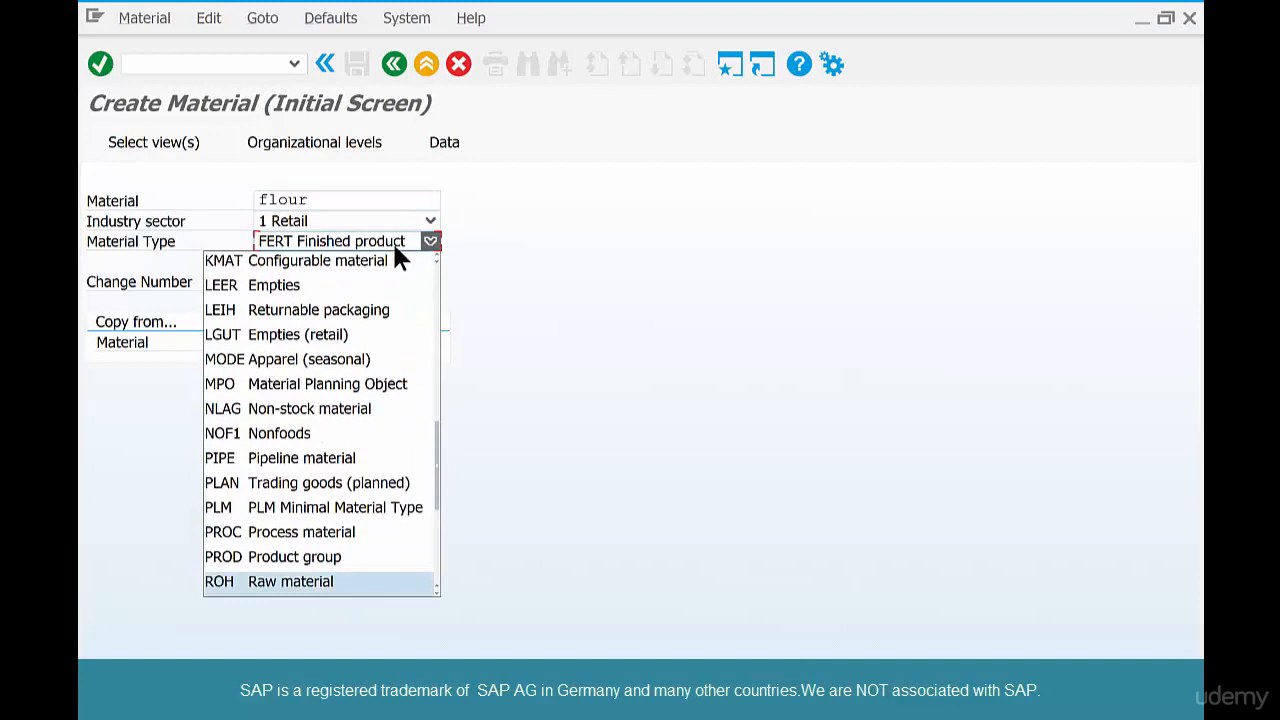
{"action": "key", "text": "Return"}
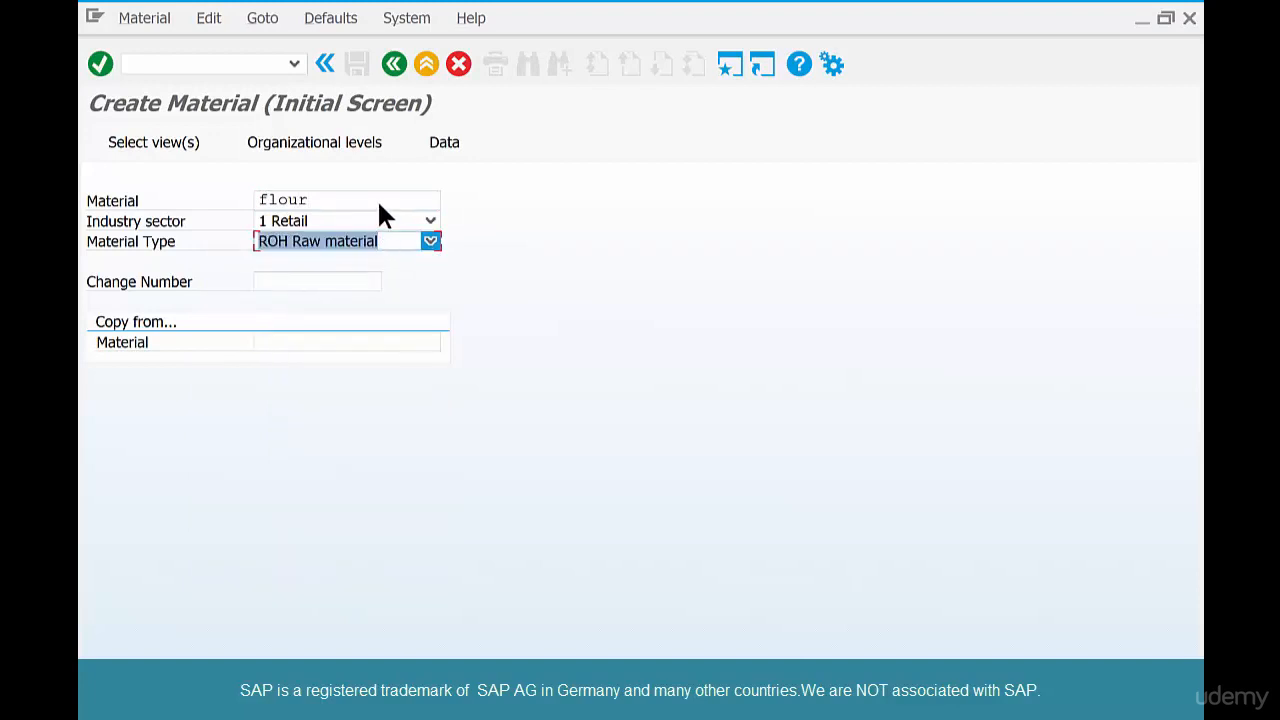
{"action": "left_click", "coordinate": [376, 197]}
{"action": "type", "text": "-01"}
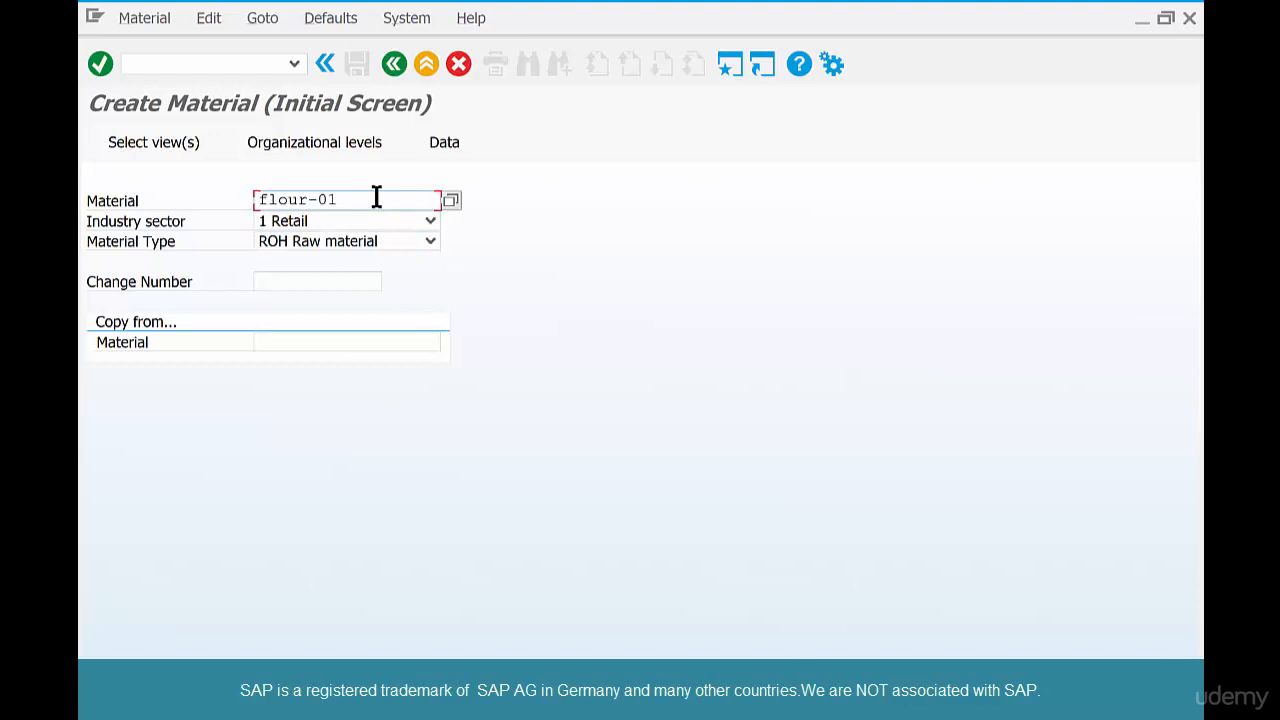
{"action": "key", "text": "Return"}
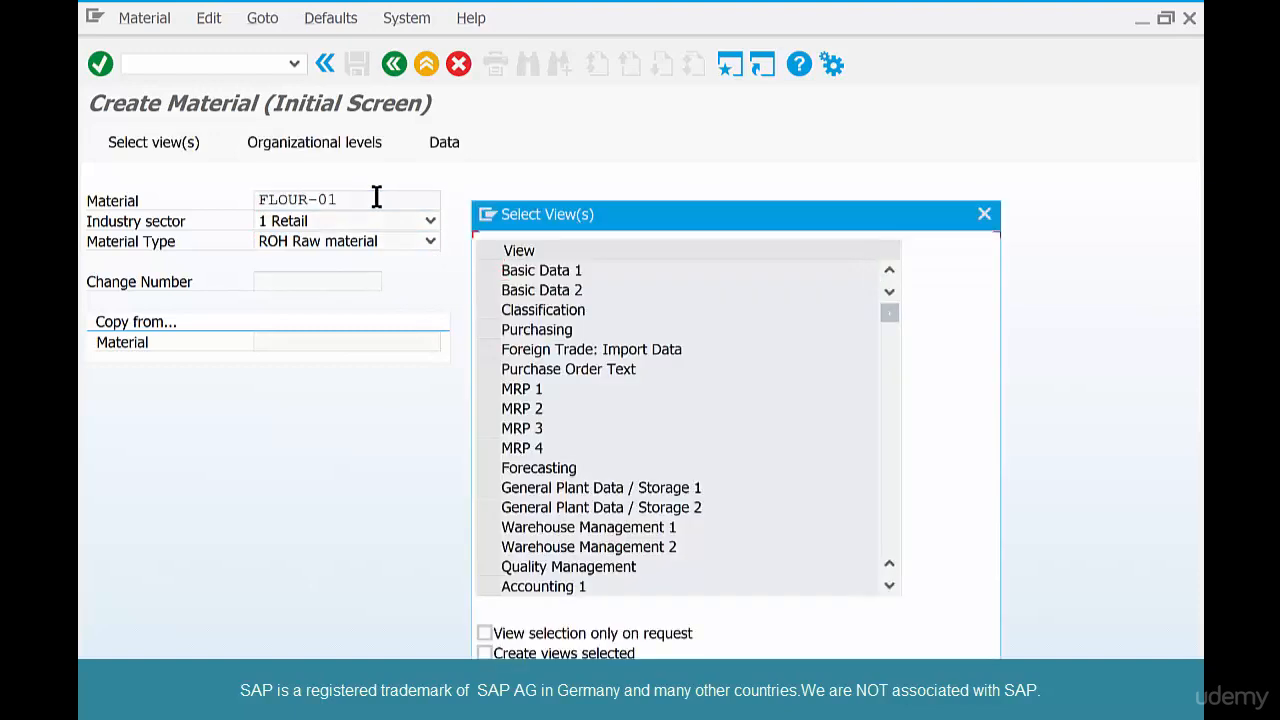
Step: Select the Basic Data 1, Purchasing, General Plant Data / Storage 1 and Accounting 1 views for FLOUR-01
{"action": "left_click", "coordinate": [488, 270]}
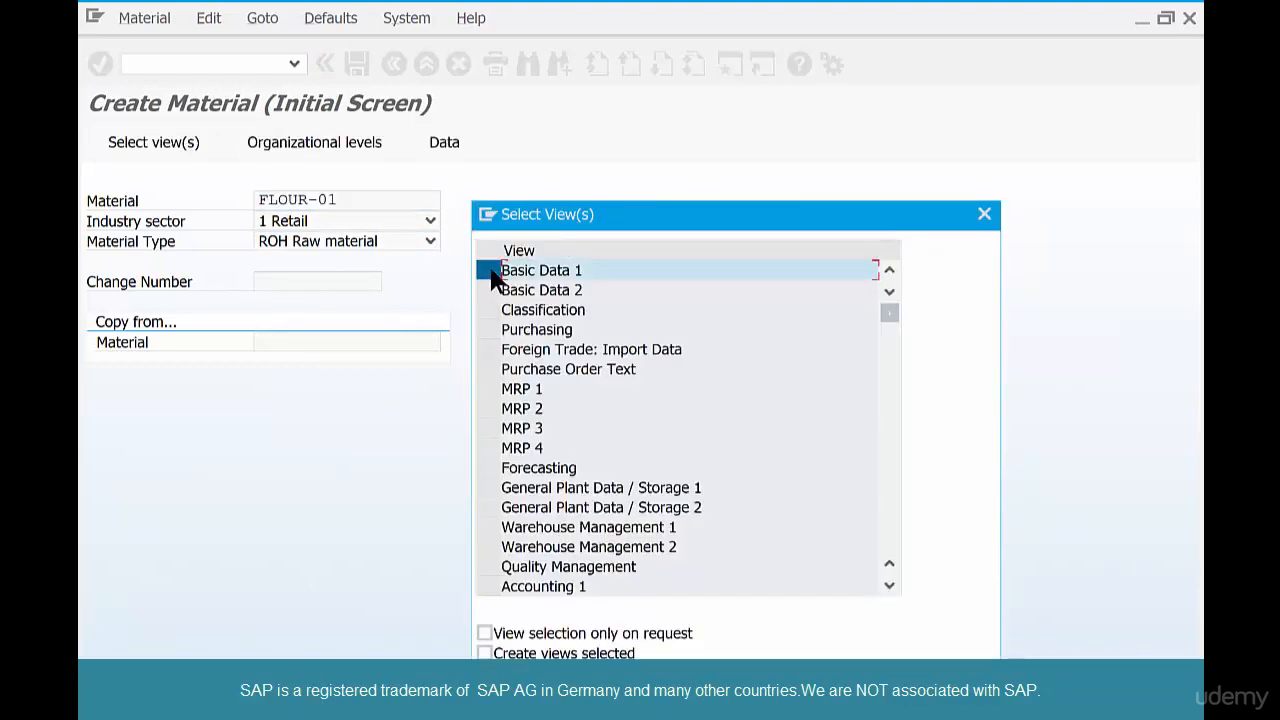
{"action": "left_click", "coordinate": [486, 330]}
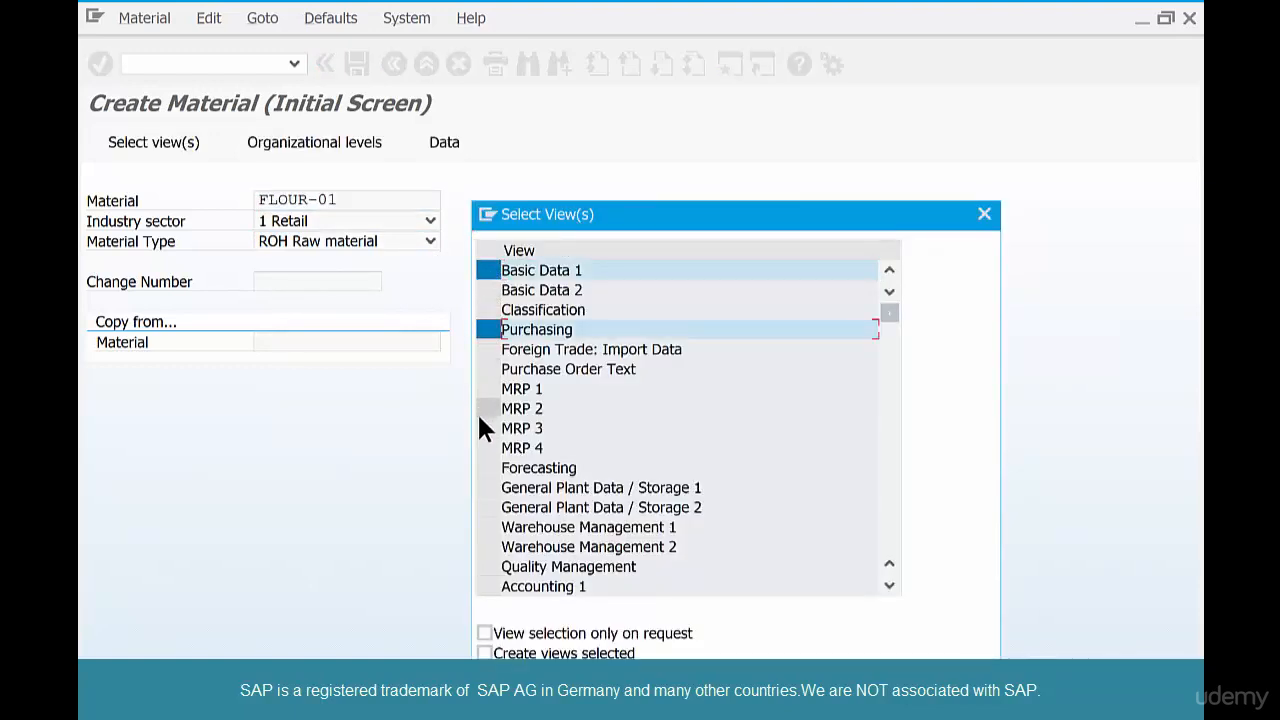
{"action": "left_click", "coordinate": [486, 487]}
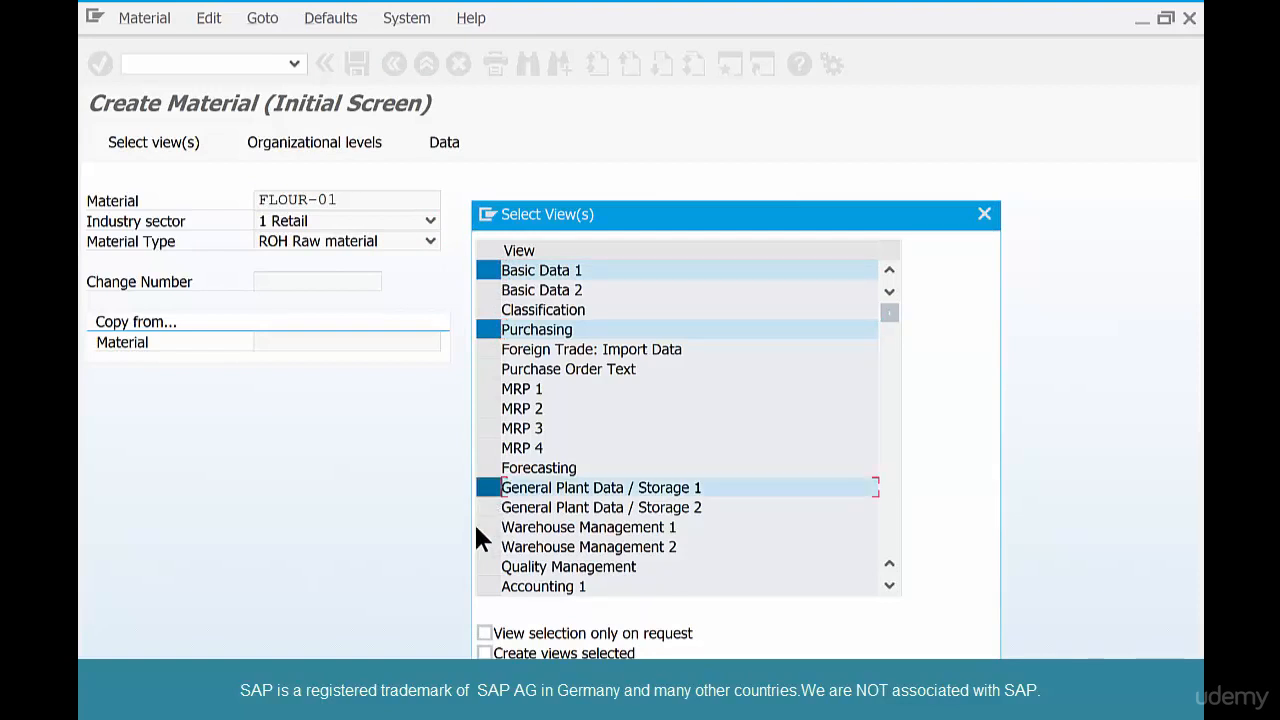
{"action": "scroll", "coordinate": [486, 560], "scroll_direction": "down", "scroll_amount": 1}
{"action": "left_click", "coordinate": [487, 527]}
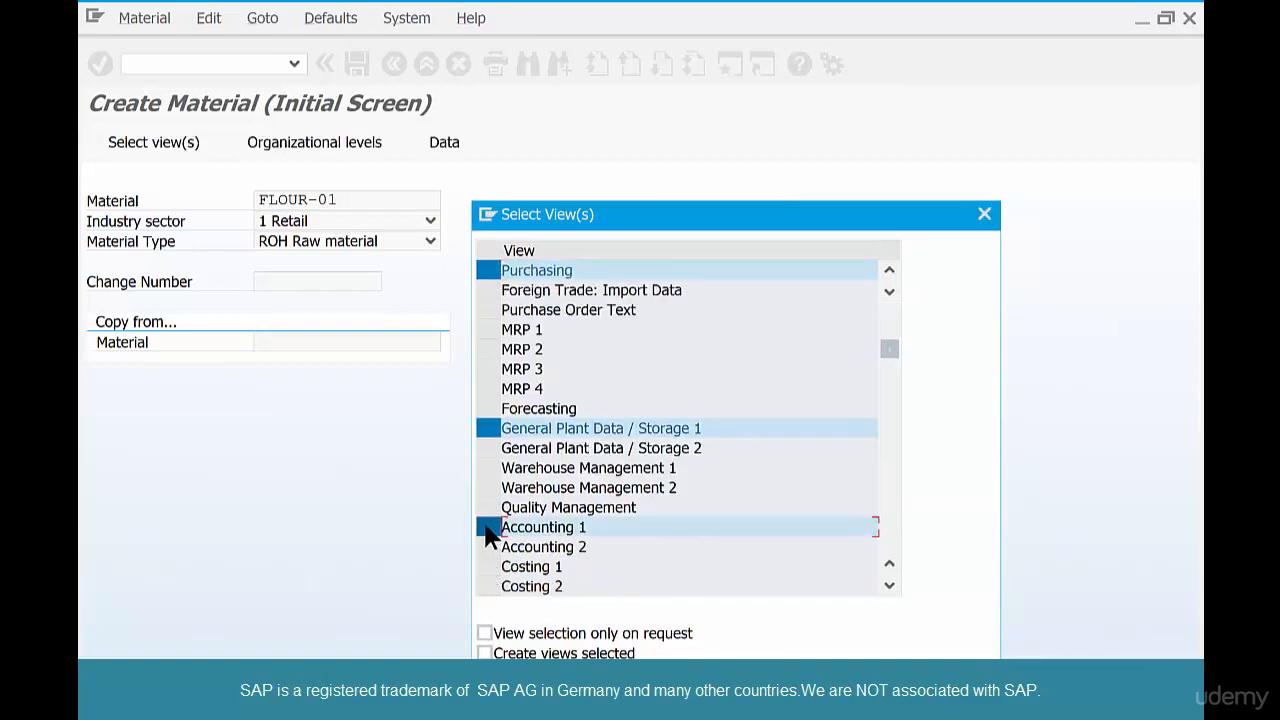
{"action": "key", "text": "Return"}
Step: Try to create FLOUR-01 for plant CHI1 and storage location RAW, and cancel the organizational levels entry
{"action": "type", "text": "chi1"}
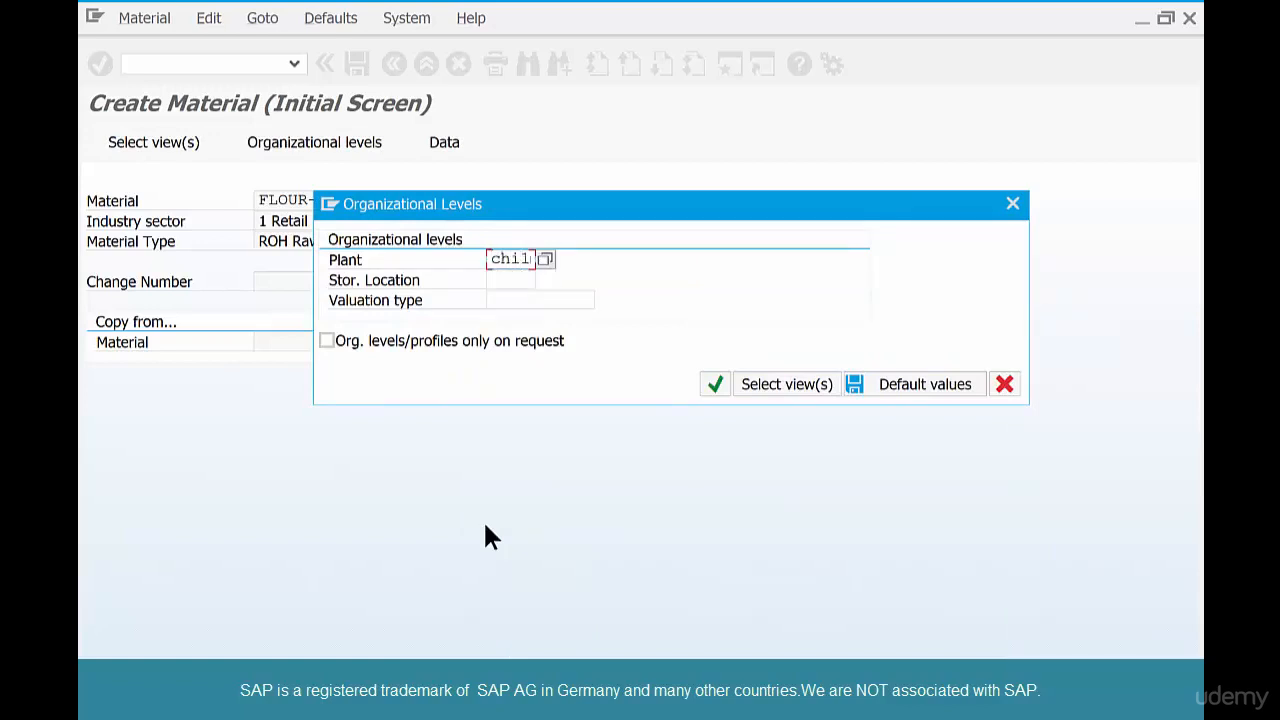
{"action": "key", "text": "Tab"}
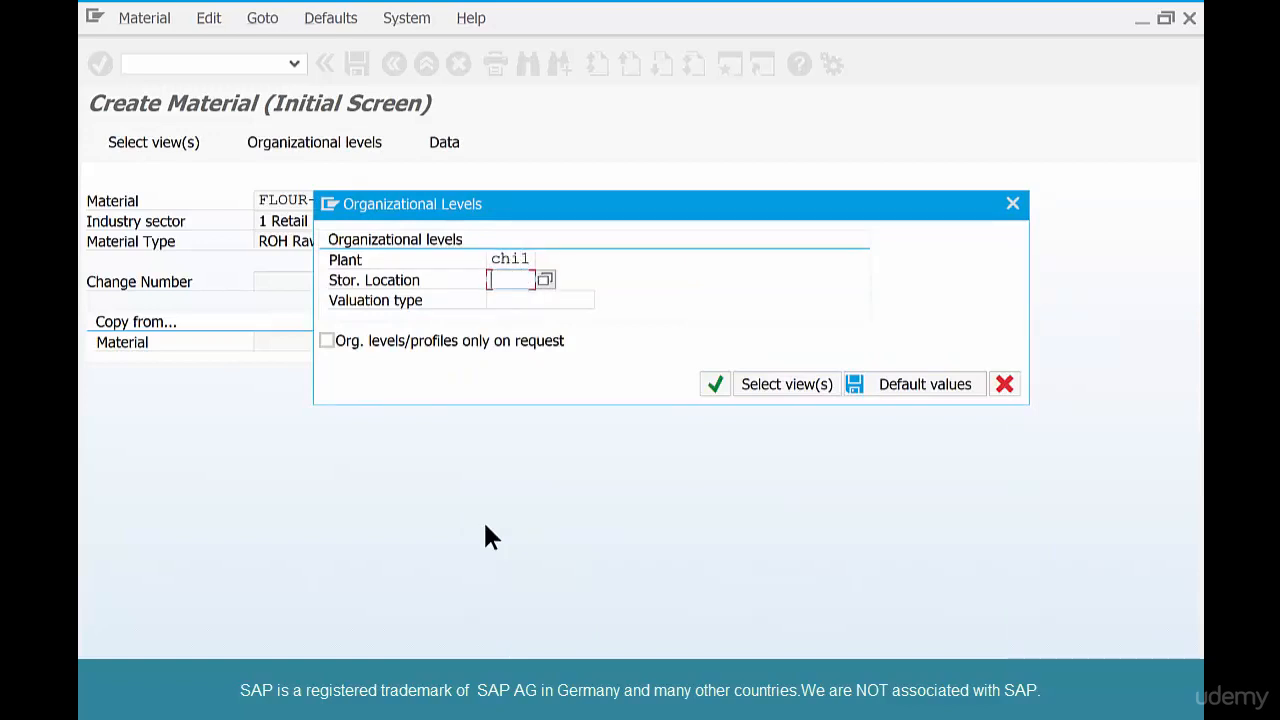
{"action": "type", "text": "b"}
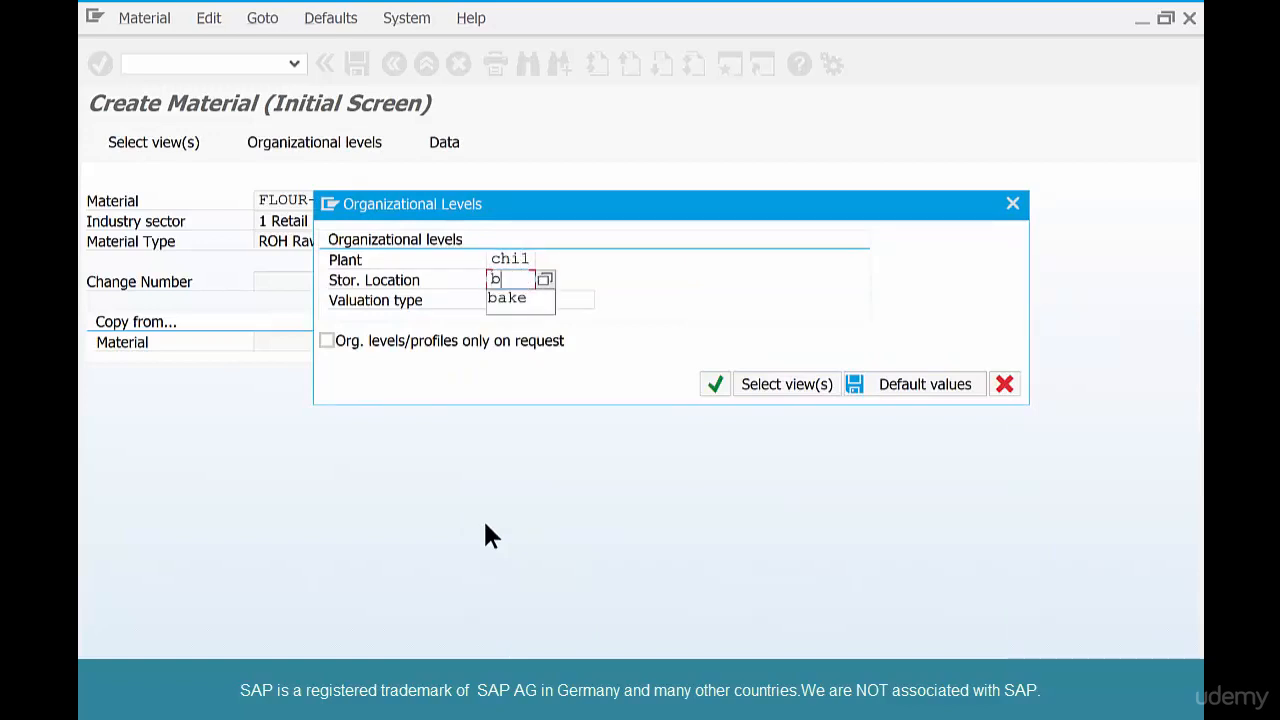
{"action": "key", "text": "BackSpace"}
{"action": "type", "text": "raw"}
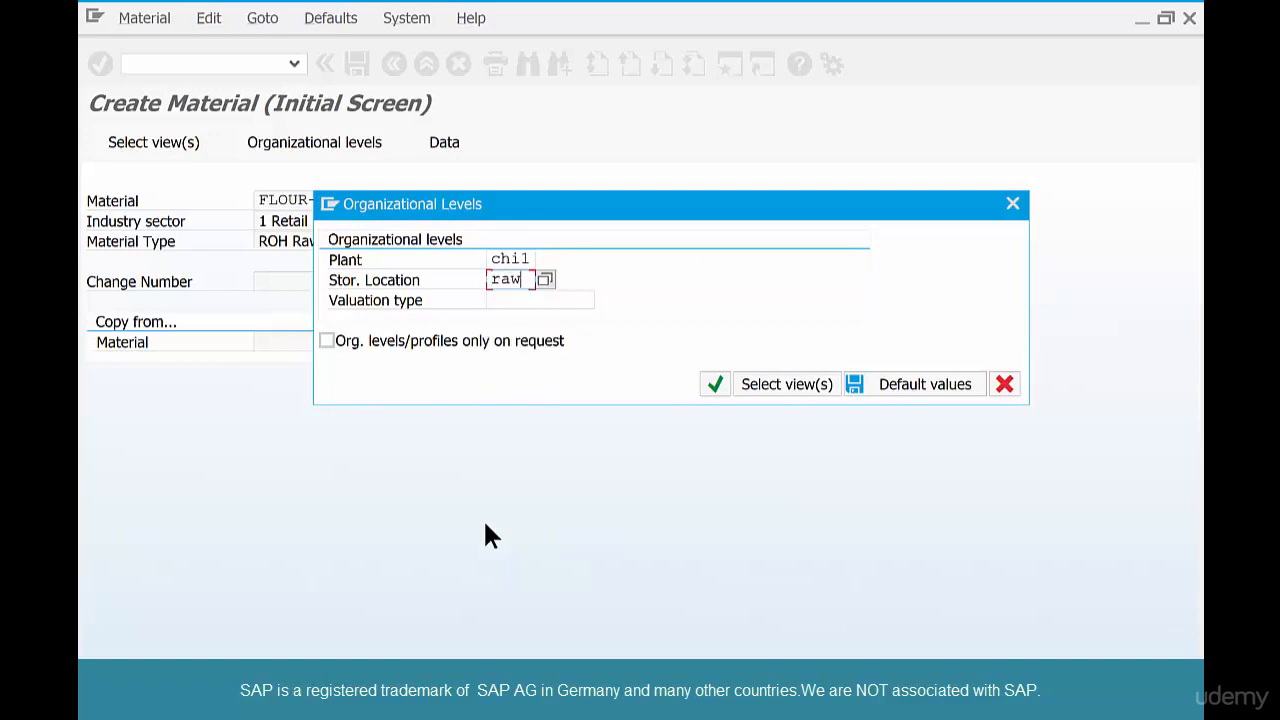
{"action": "left_click", "coordinate": [710, 382]}
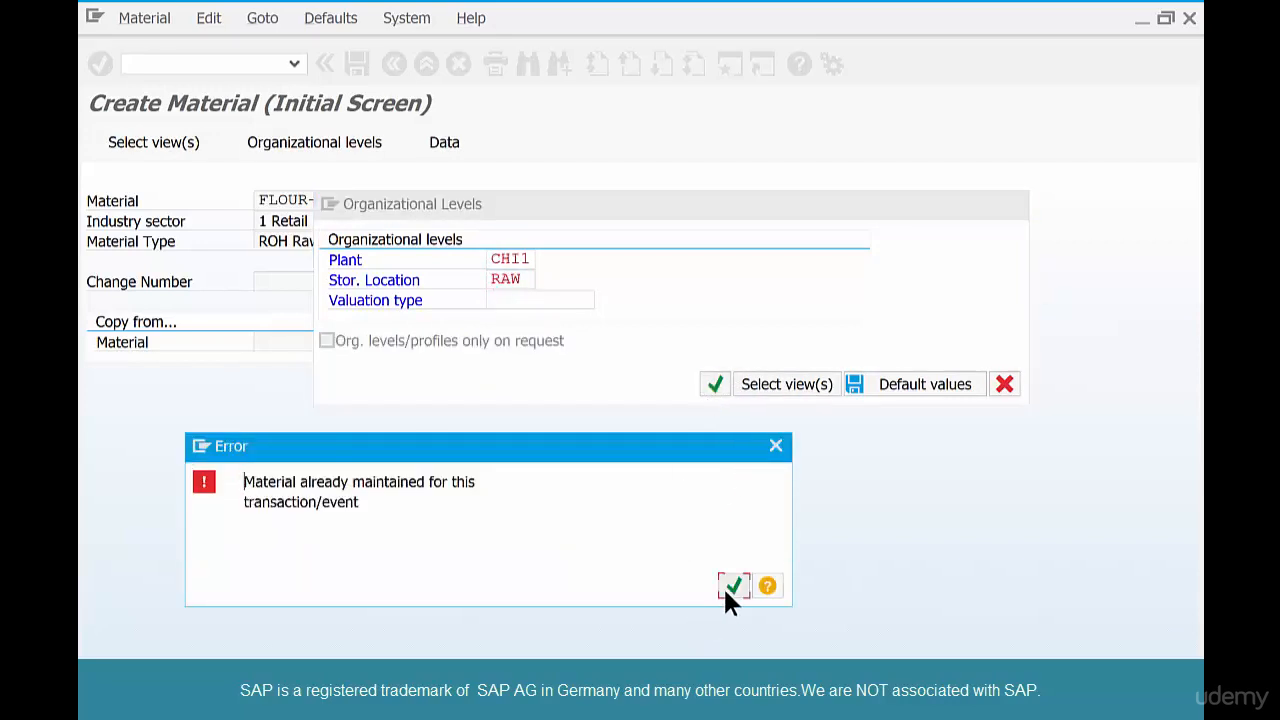
{"action": "left_click", "coordinate": [730, 588]}
{"action": "left_click", "coordinate": [1004, 386]}
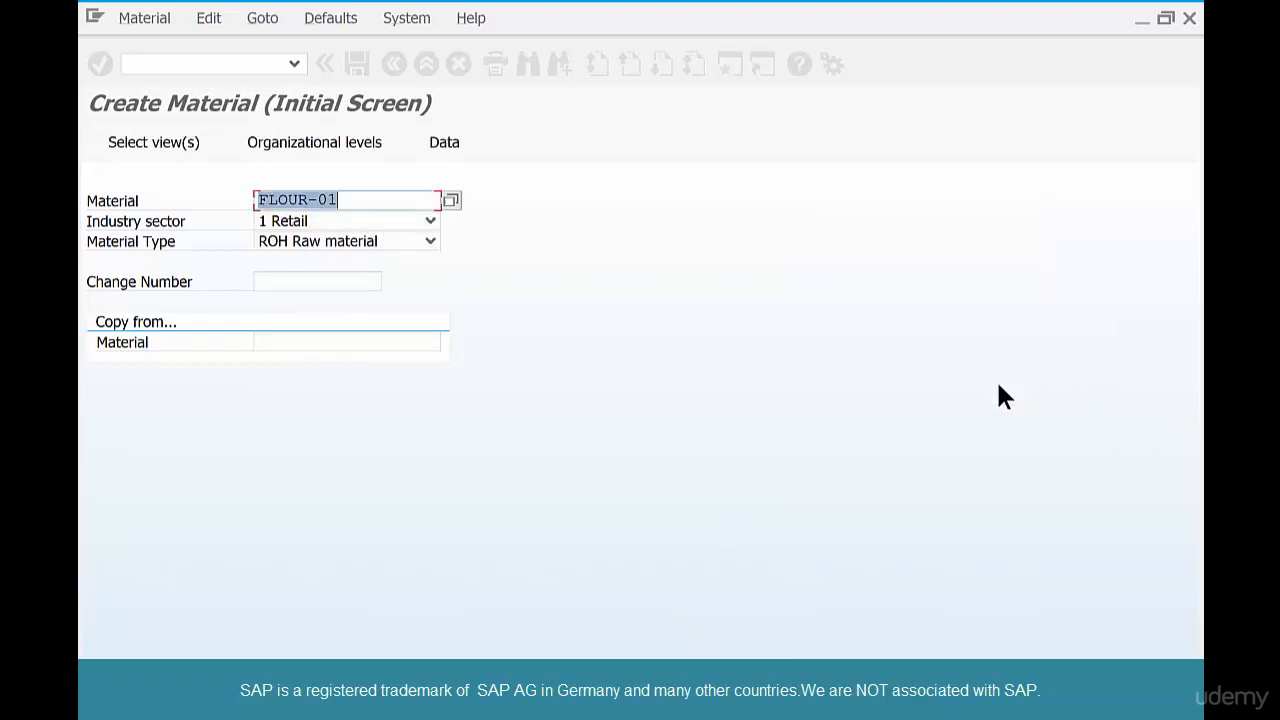
Step: Switch from creating to immediately changing a material and bring up the view selection for FLOUR-01
{"action": "left_click", "coordinate": [147, 18]}
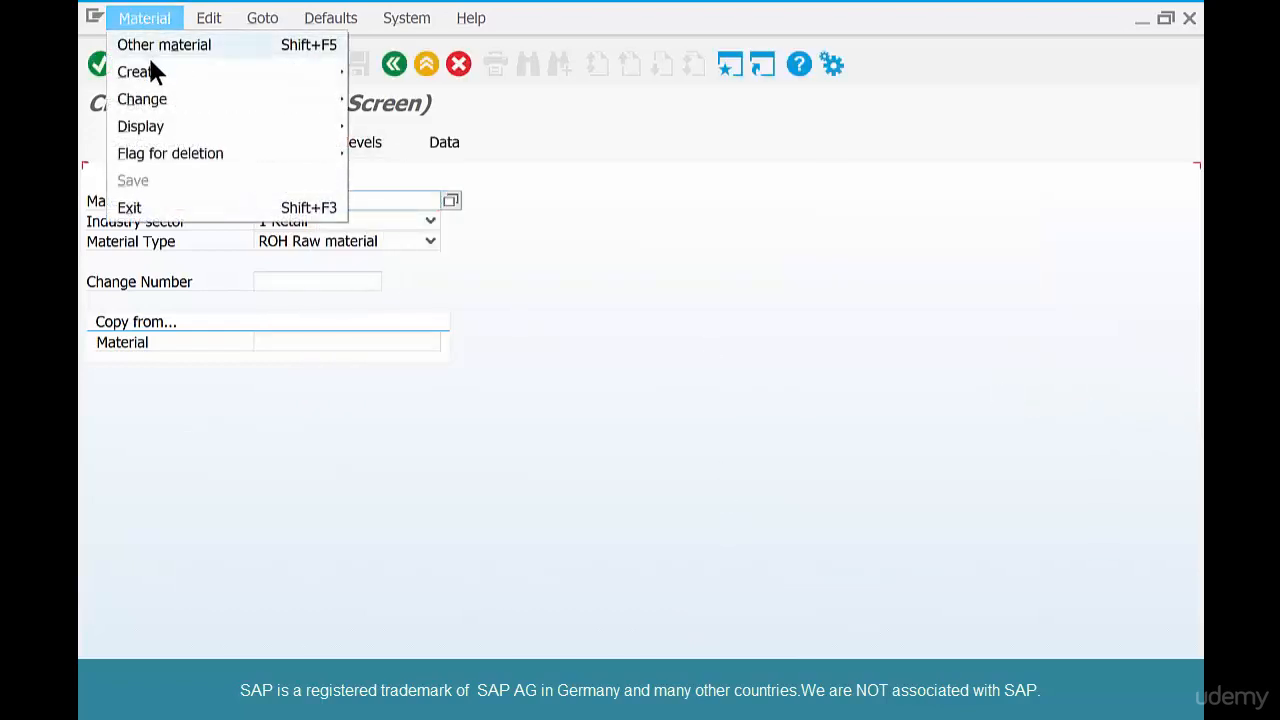
{"action": "mouse_move", "coordinate": [285, 106]}
{"action": "left_click", "coordinate": [380, 102]}
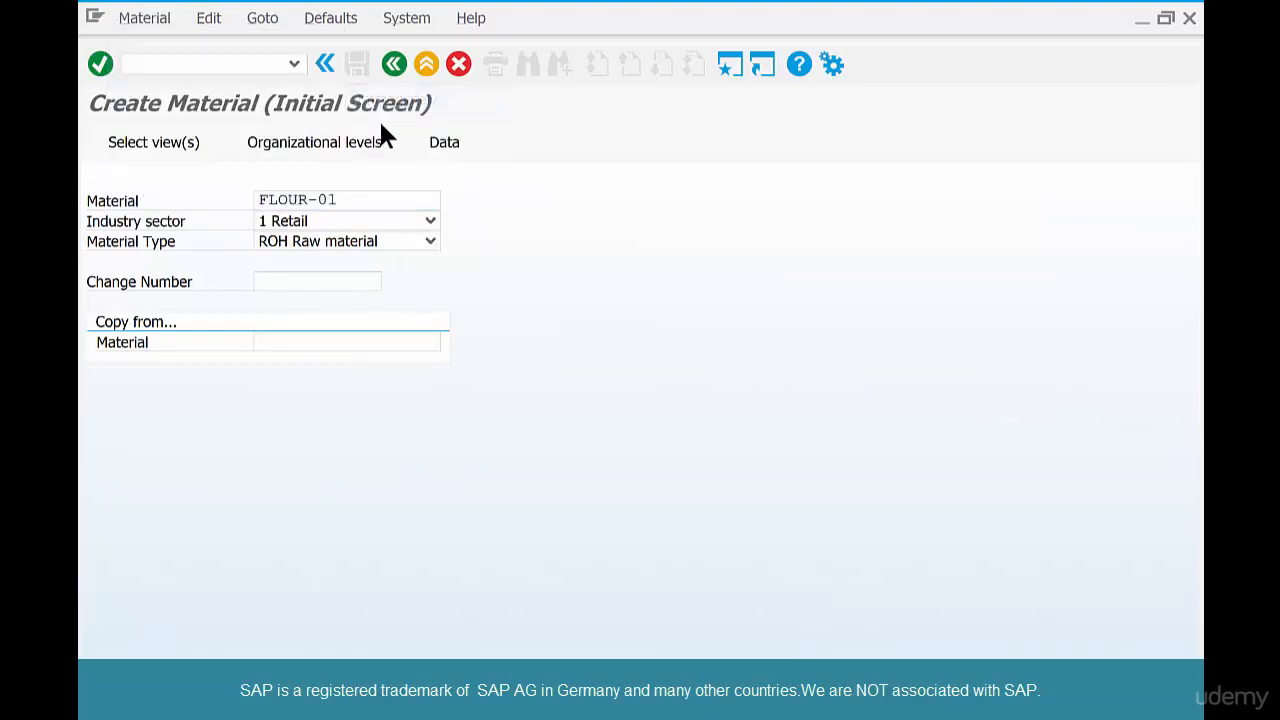
{"action": "key", "text": "Return"}
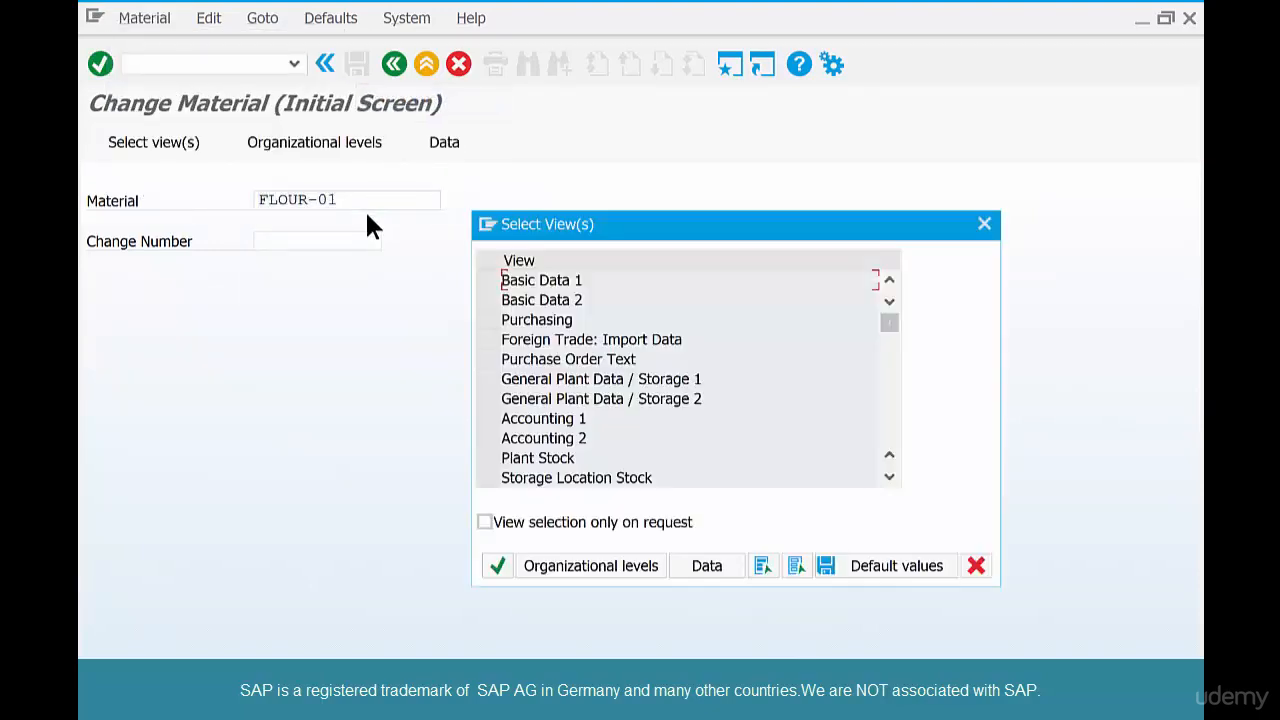
Step: Open the Basic Data 1, Purchasing and Accounting 1 views of FLOUR-01 for plant CHI1
{"action": "left_click", "coordinate": [490, 281]}
{"action": "left_click", "coordinate": [493, 319]}
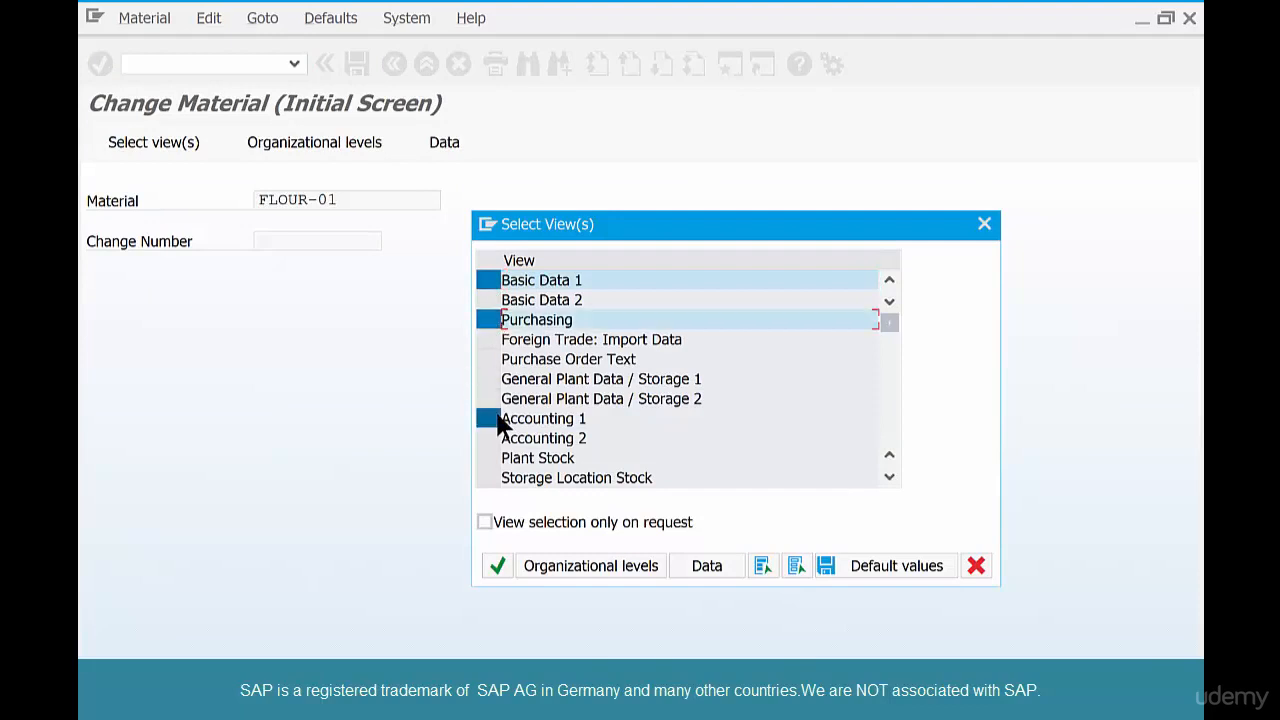
{"action": "left_click", "coordinate": [496, 419]}
{"action": "key", "text": "Return"}
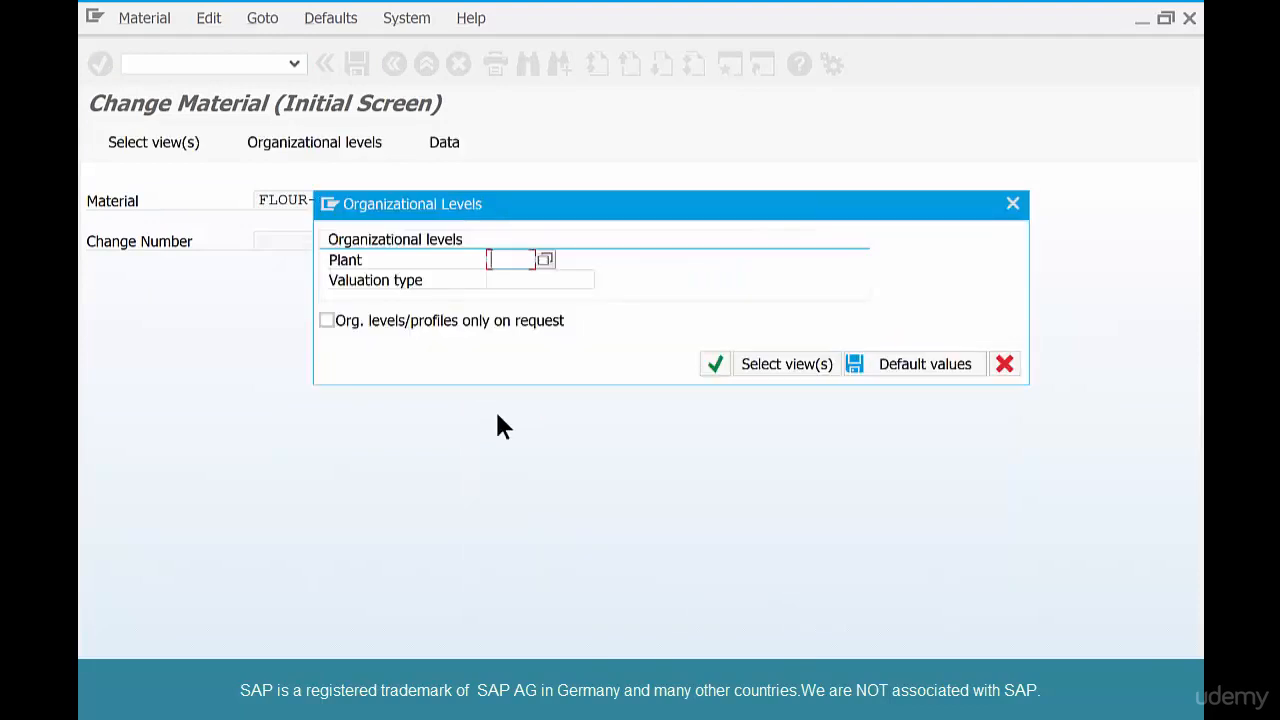
{"action": "type", "text": "chil"}
{"action": "key", "text": "Return"}
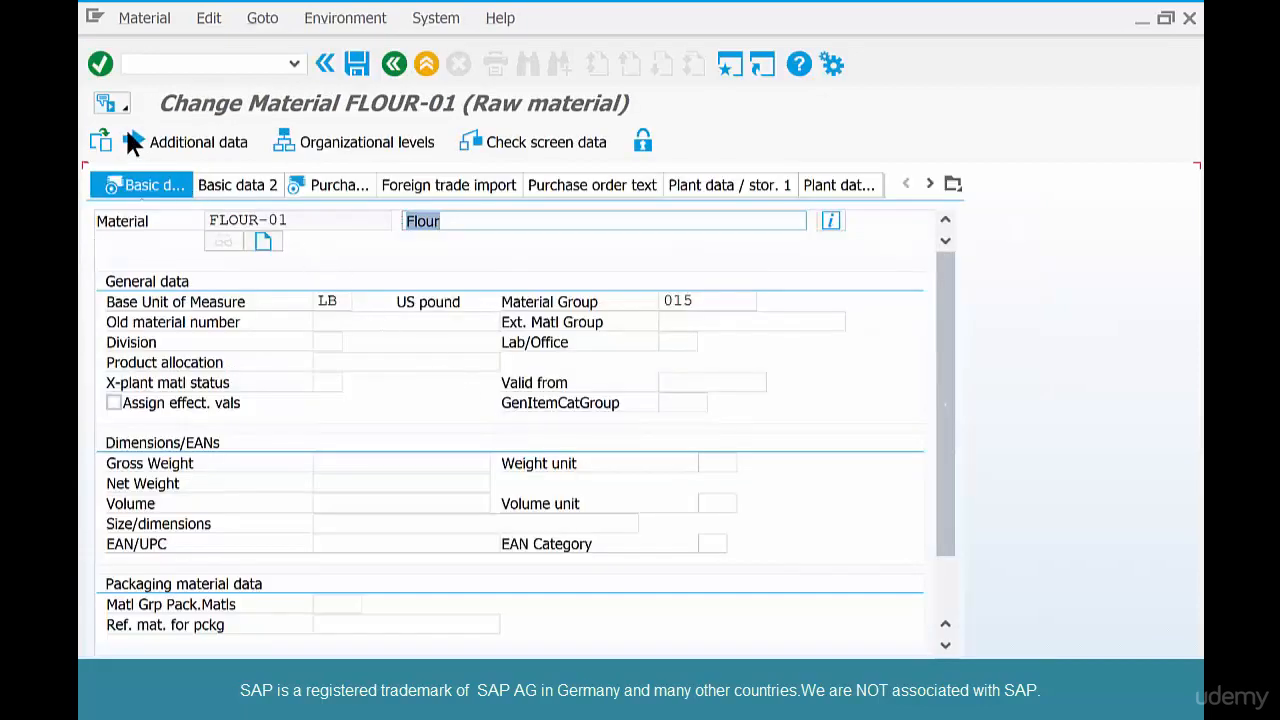
Step: Review the purchasing and accounting data of FLOUR-01, and save to return to the initial change screen
{"action": "left_click", "coordinate": [101, 64]}
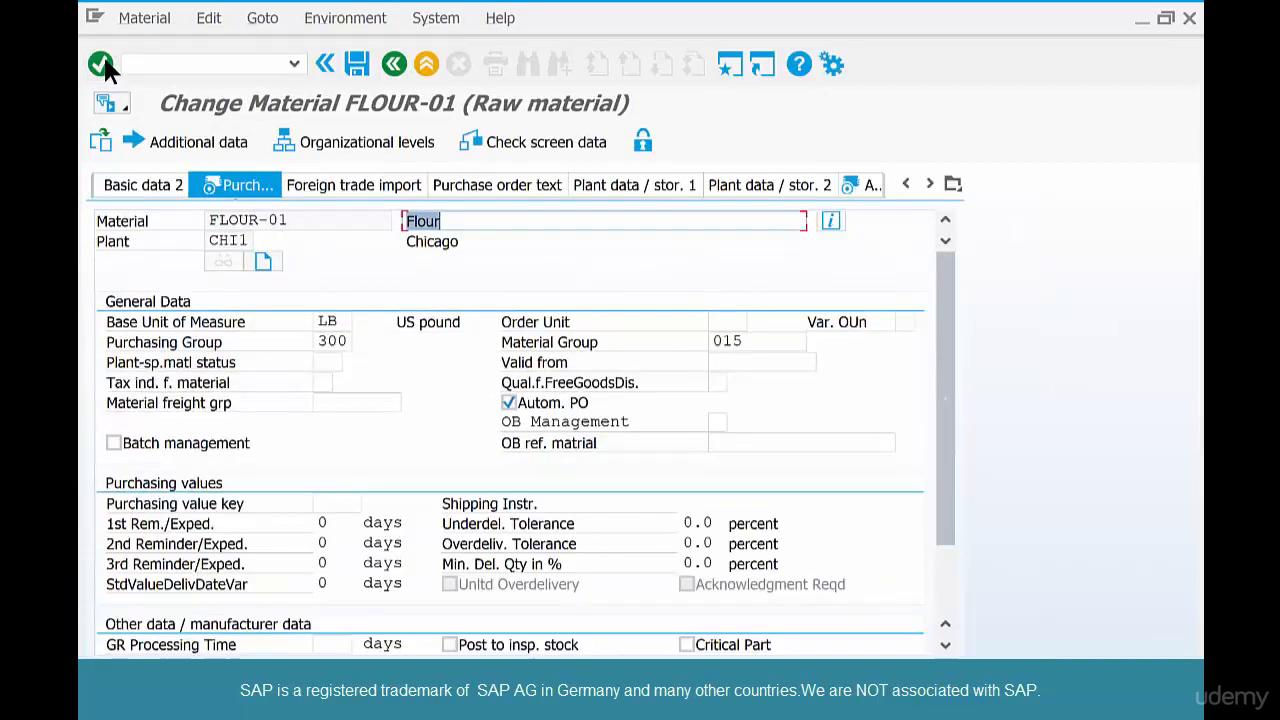
{"action": "left_click", "coordinate": [103, 65]}
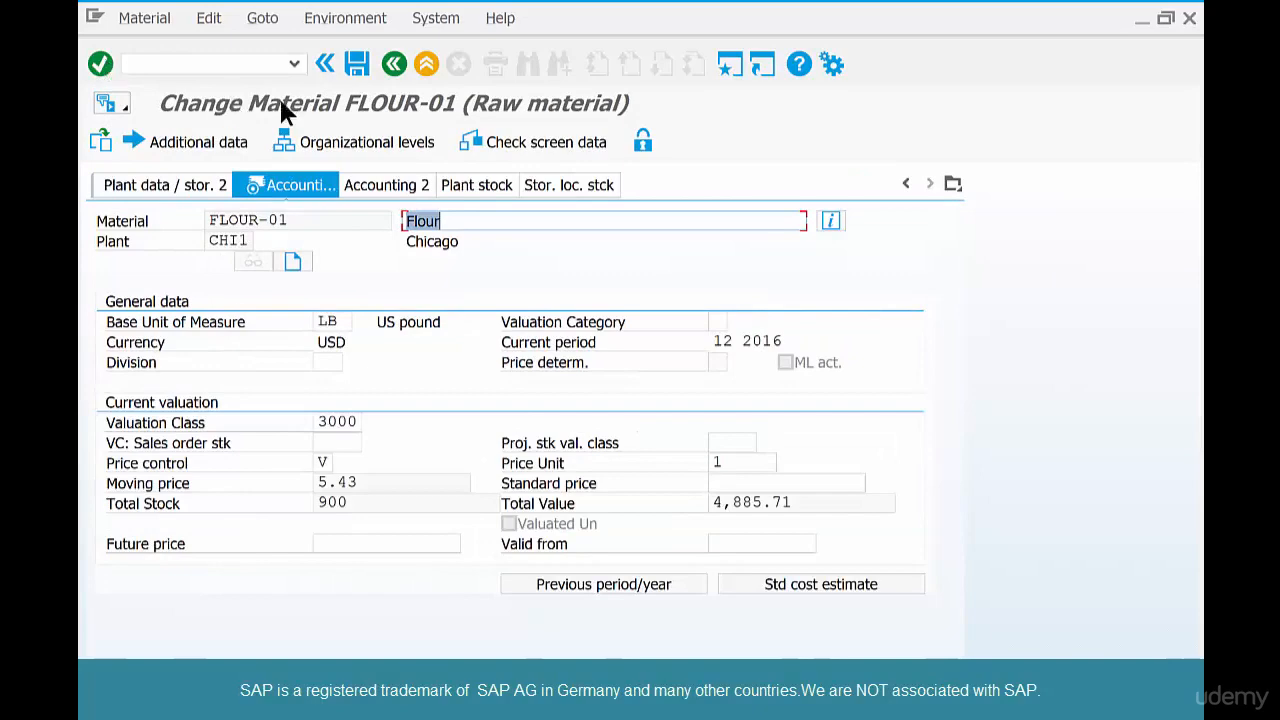
{"action": "left_click", "coordinate": [363, 58]}
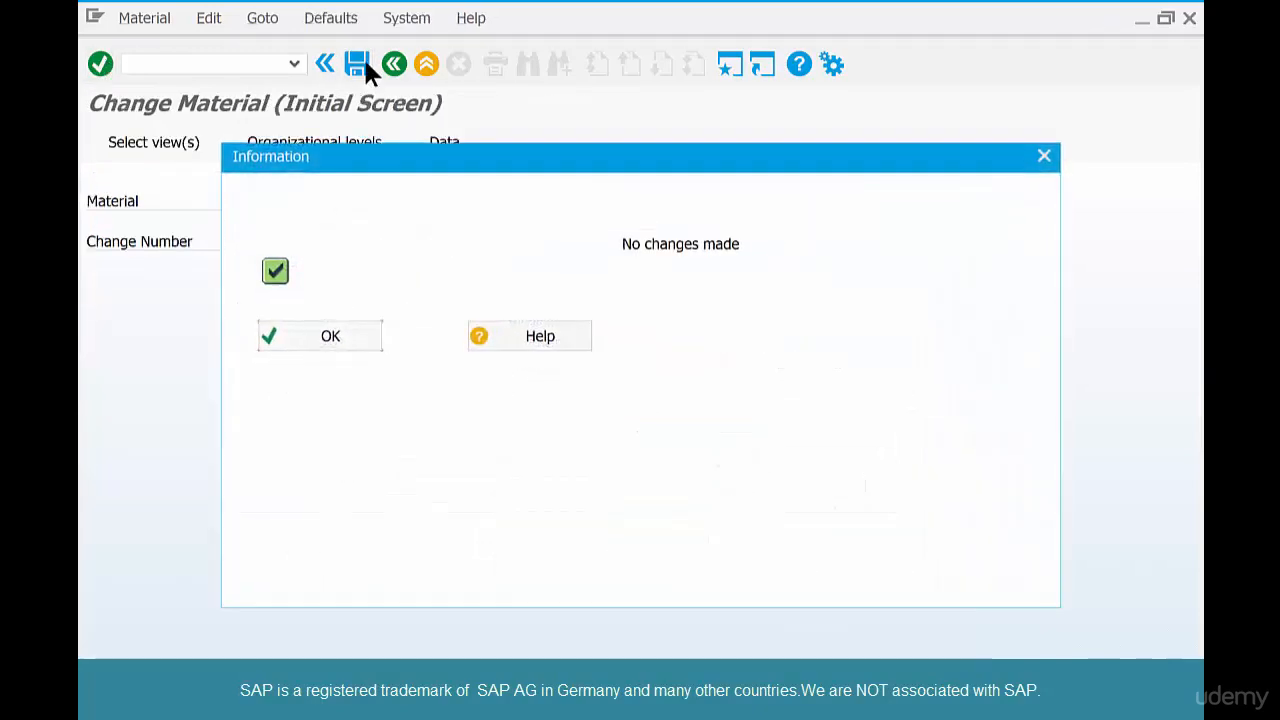
{"action": "left_click", "coordinate": [368, 333]}
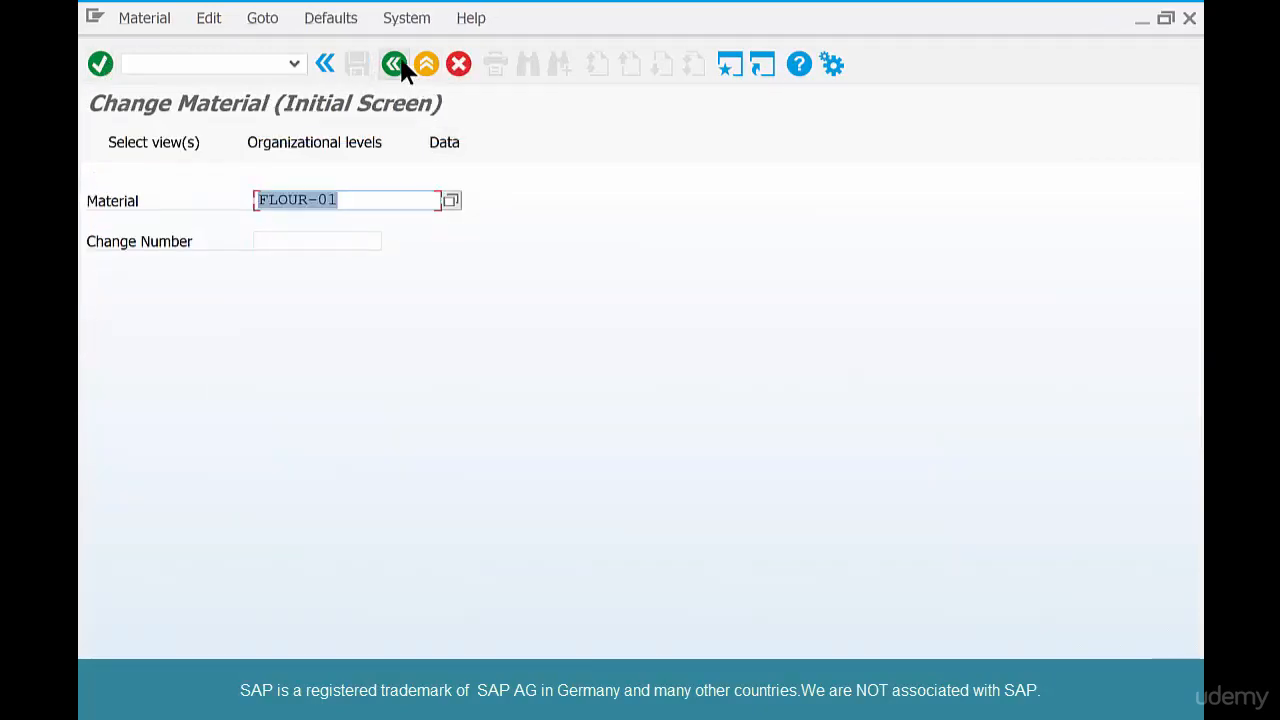
Step: Try to open material sugar-01 for changing
{"action": "type", "text": "sug"}
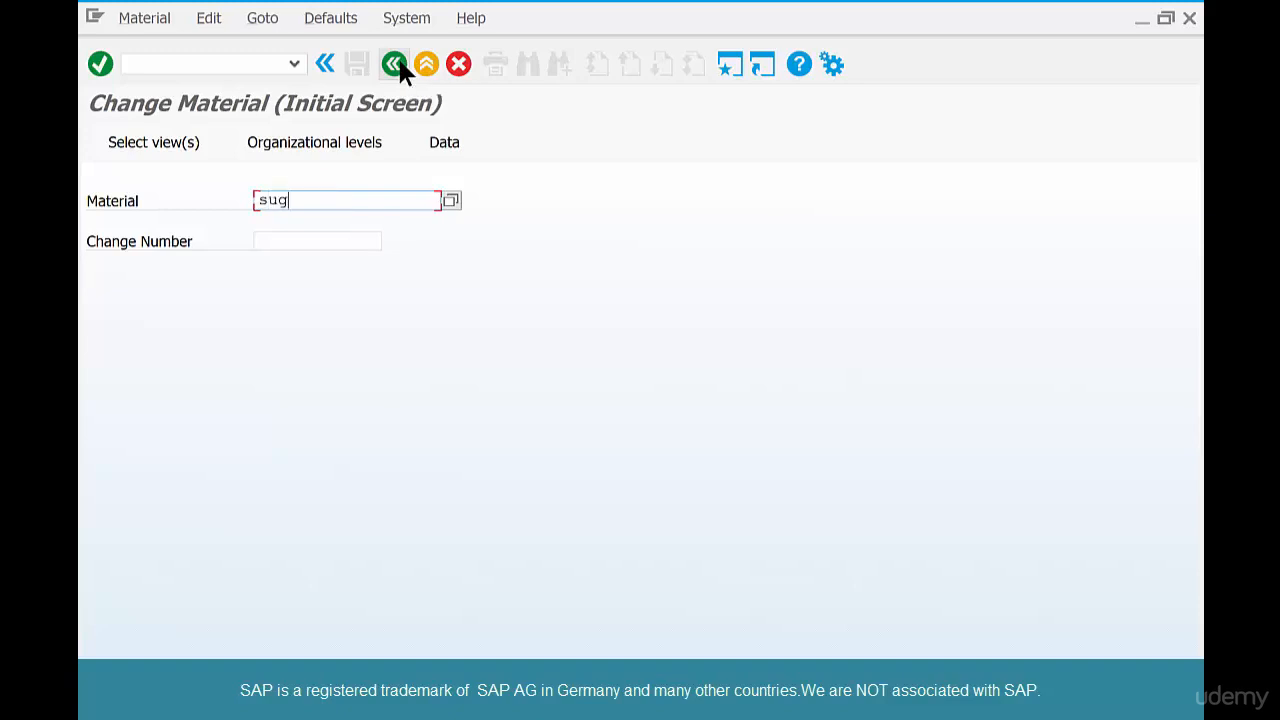
{"action": "type", "text": "ar-01"}
{"action": "key", "text": "Return"}
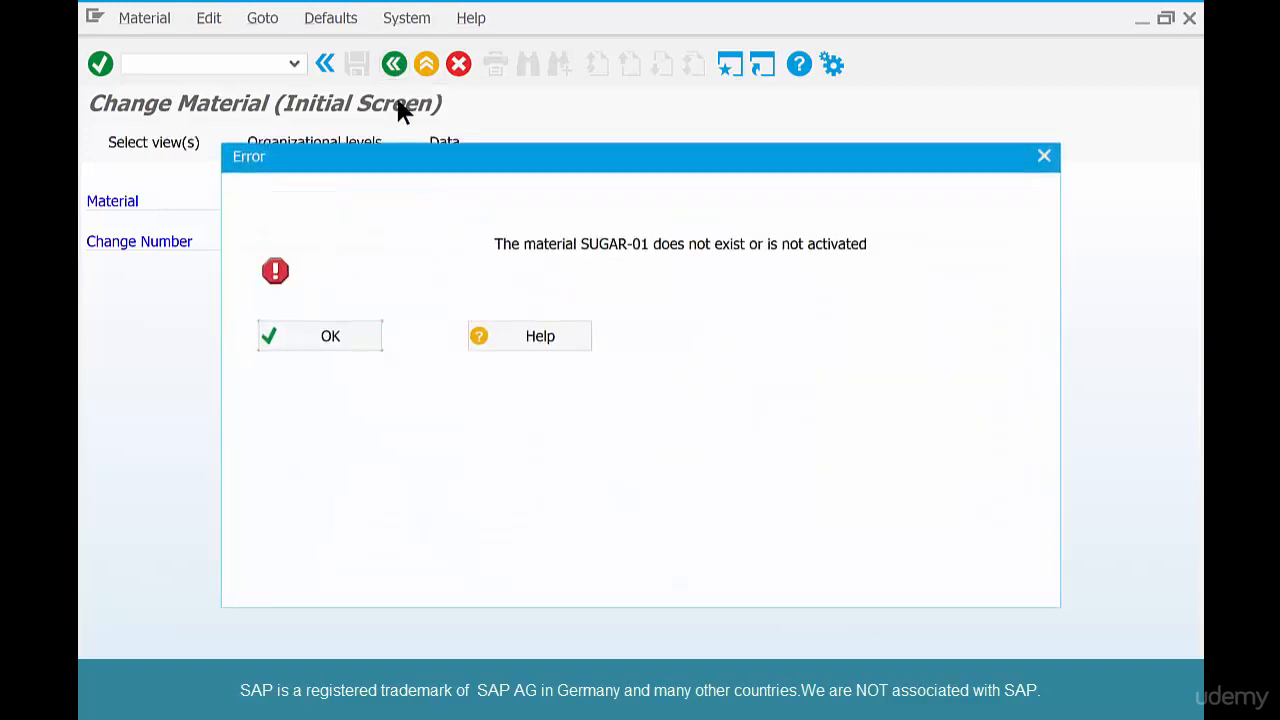
{"action": "left_click", "coordinate": [345, 334]}
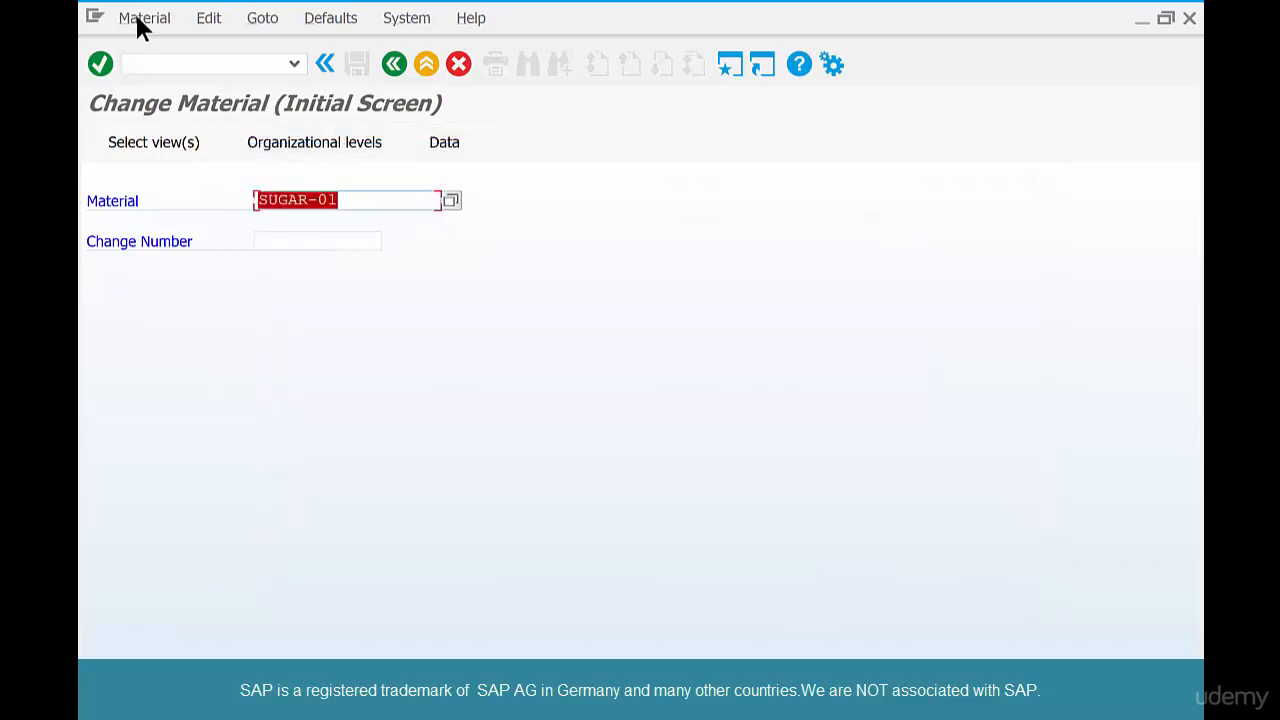
Step: Start creating raw material sugar-01 immediately, using FLOUR-01 as the material to copy from
{"action": "left_click", "coordinate": [137, 12]}
{"action": "mouse_move", "coordinate": [173, 78]}
{"action": "left_click", "coordinate": [400, 75]}
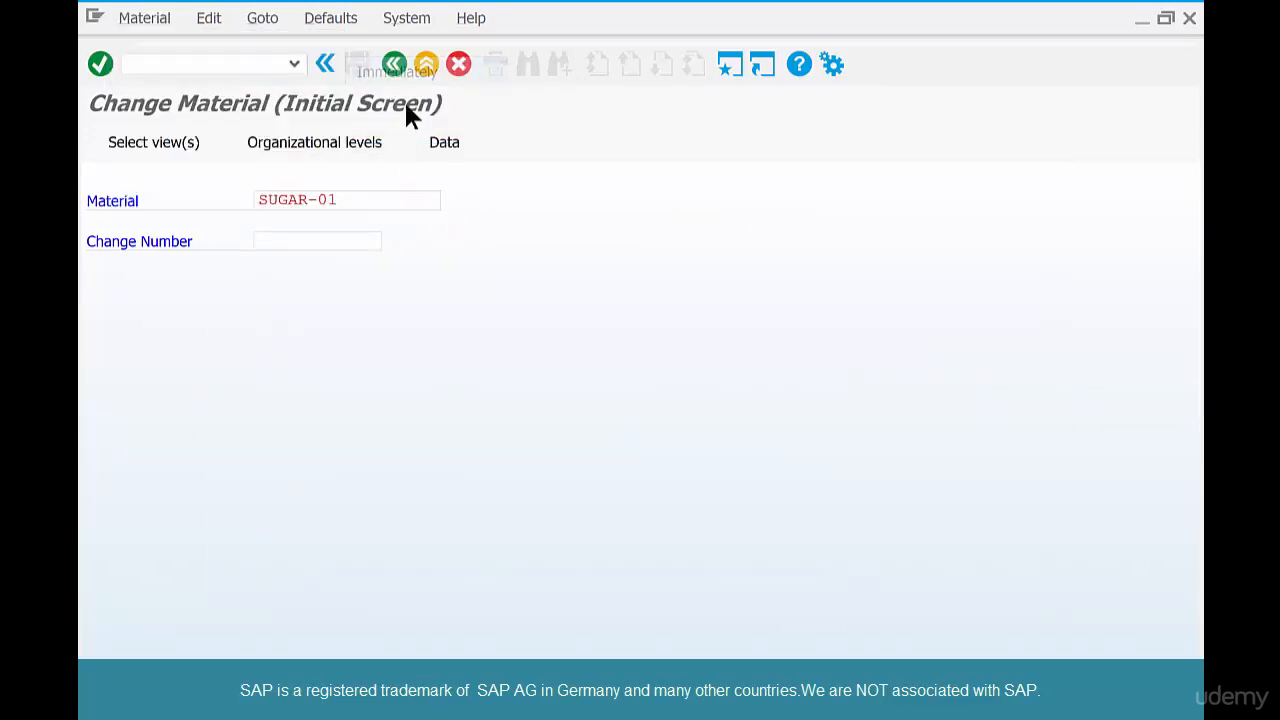
{"action": "type", "text": "s"}
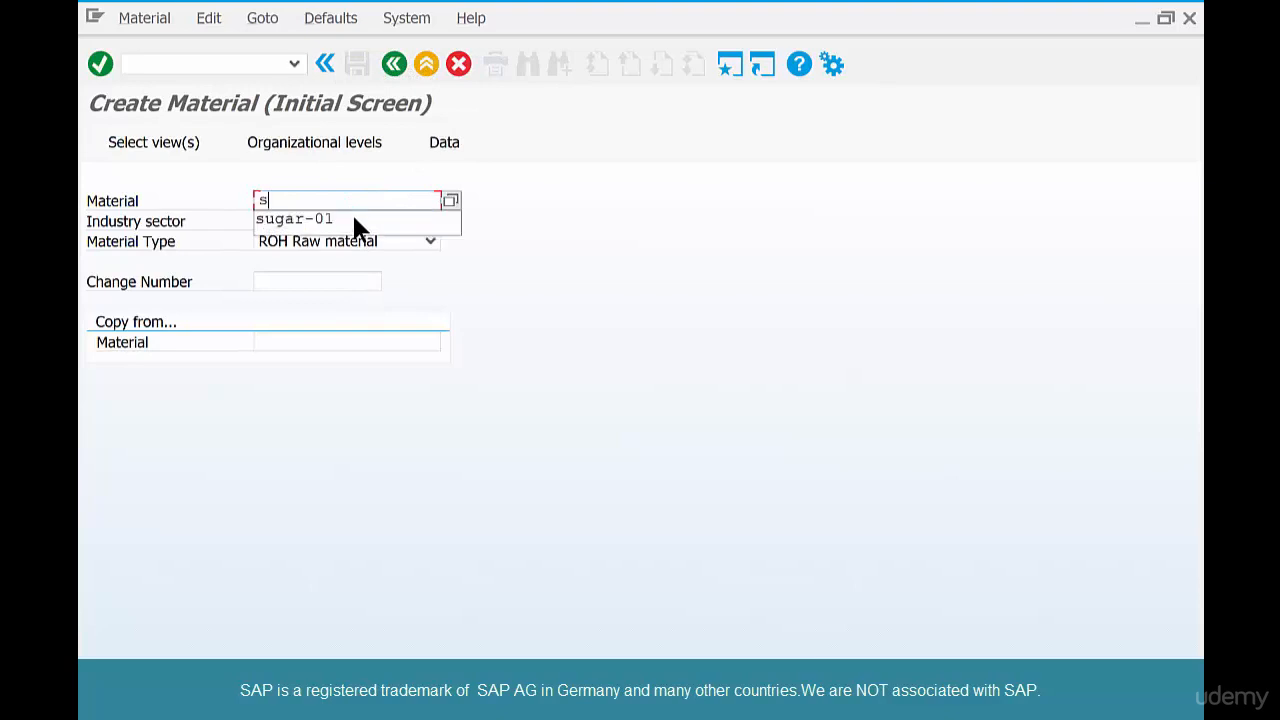
{"action": "type", "text": "ugar-01"}
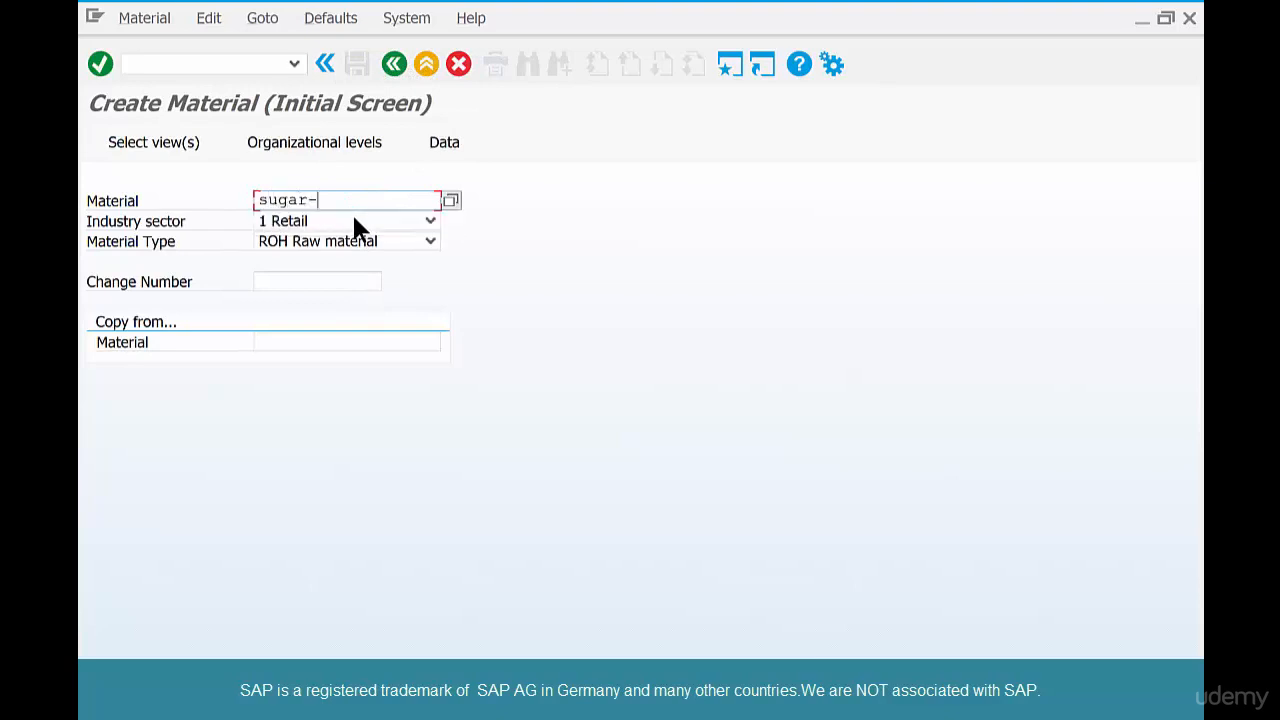
{"action": "left_click", "coordinate": [334, 340]}
{"action": "type", "text": "flour"}
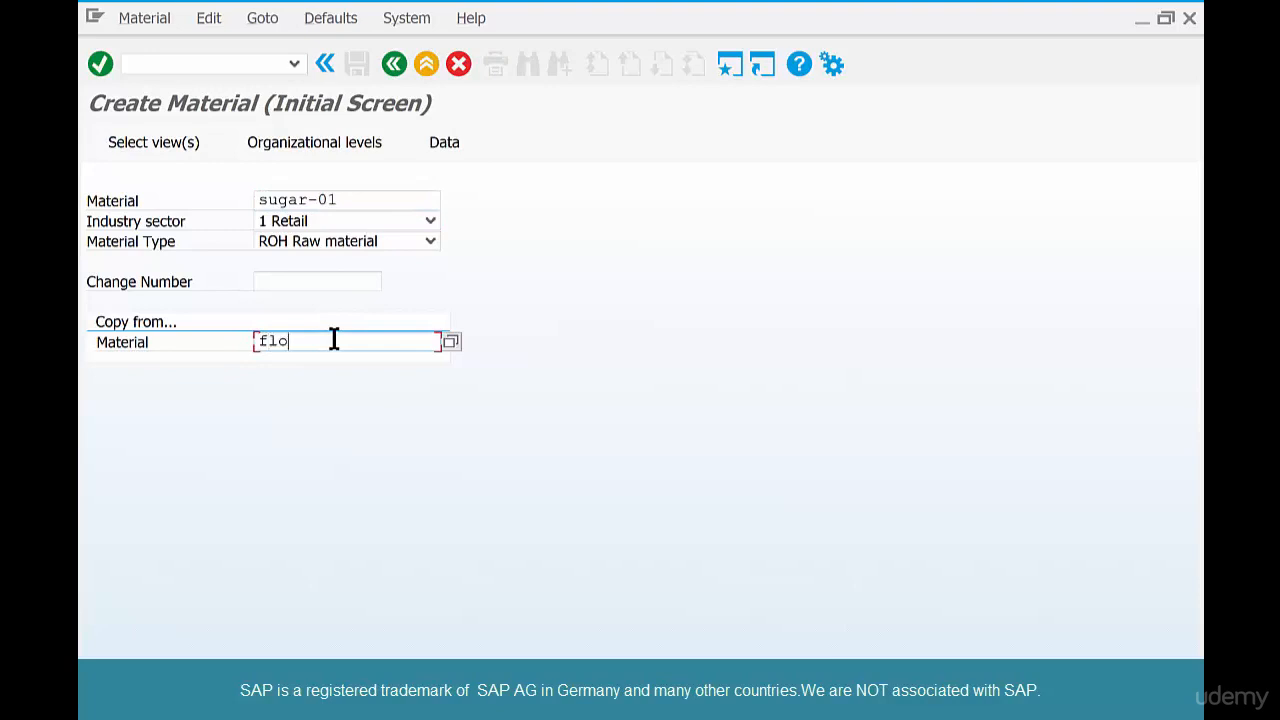
{"action": "type", "text": "1"}
{"action": "left_click", "coordinate": [104, 66]}
Step: Select the Basic Data 1, Purchasing, General Plant Data / Storage 1 and Accounting 1 views for SUGAR-01
{"action": "left_click", "coordinate": [490, 272]}
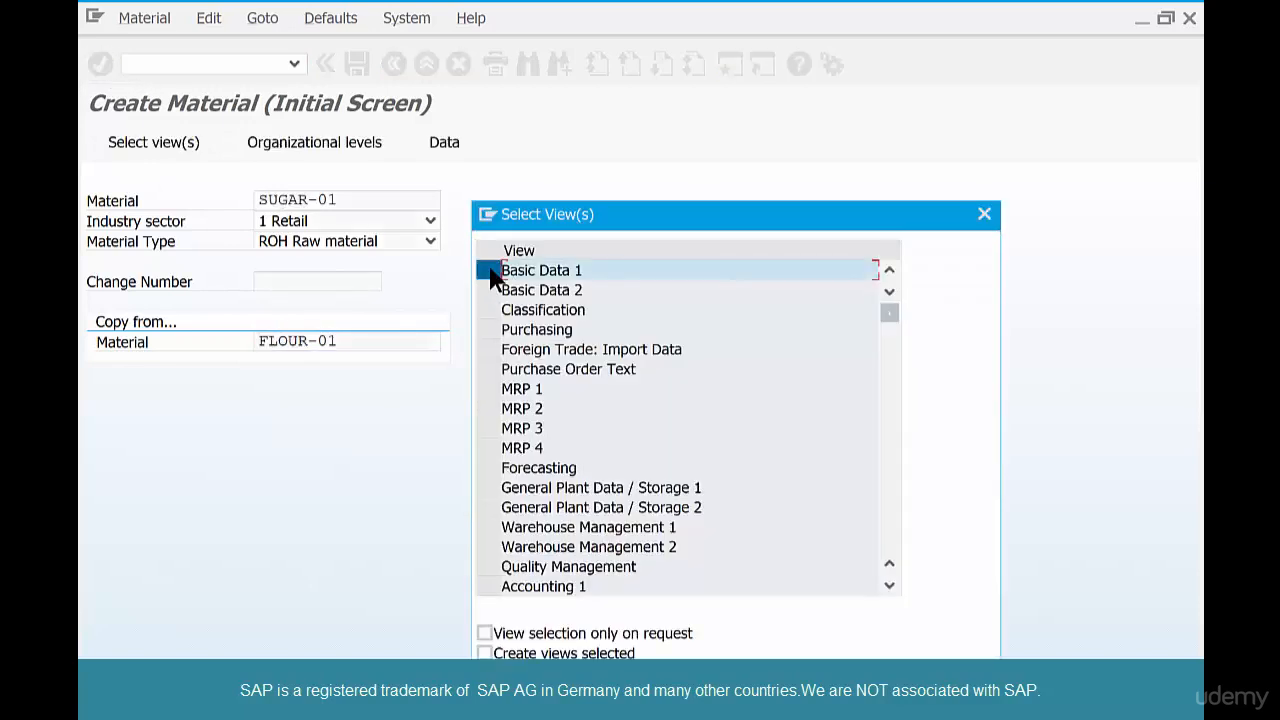
{"action": "left_click", "coordinate": [496, 330]}
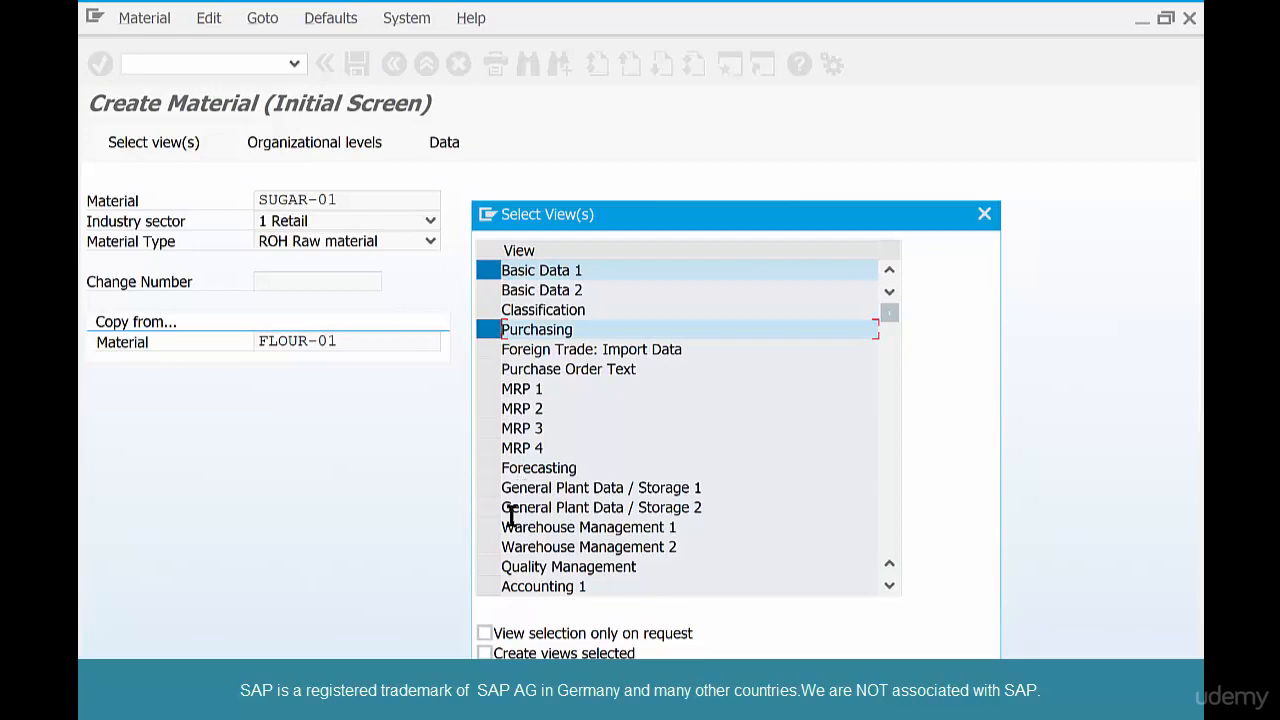
{"action": "left_click", "coordinate": [489, 488]}
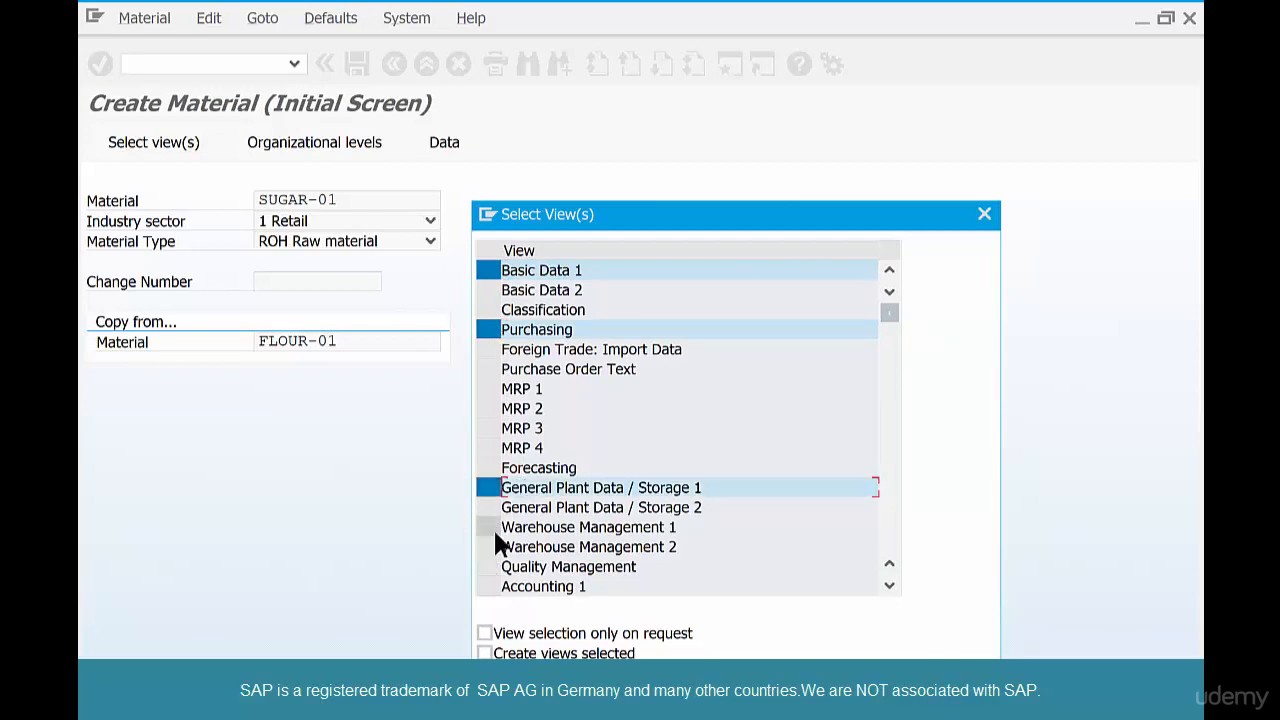
{"action": "left_click", "coordinate": [489, 587]}
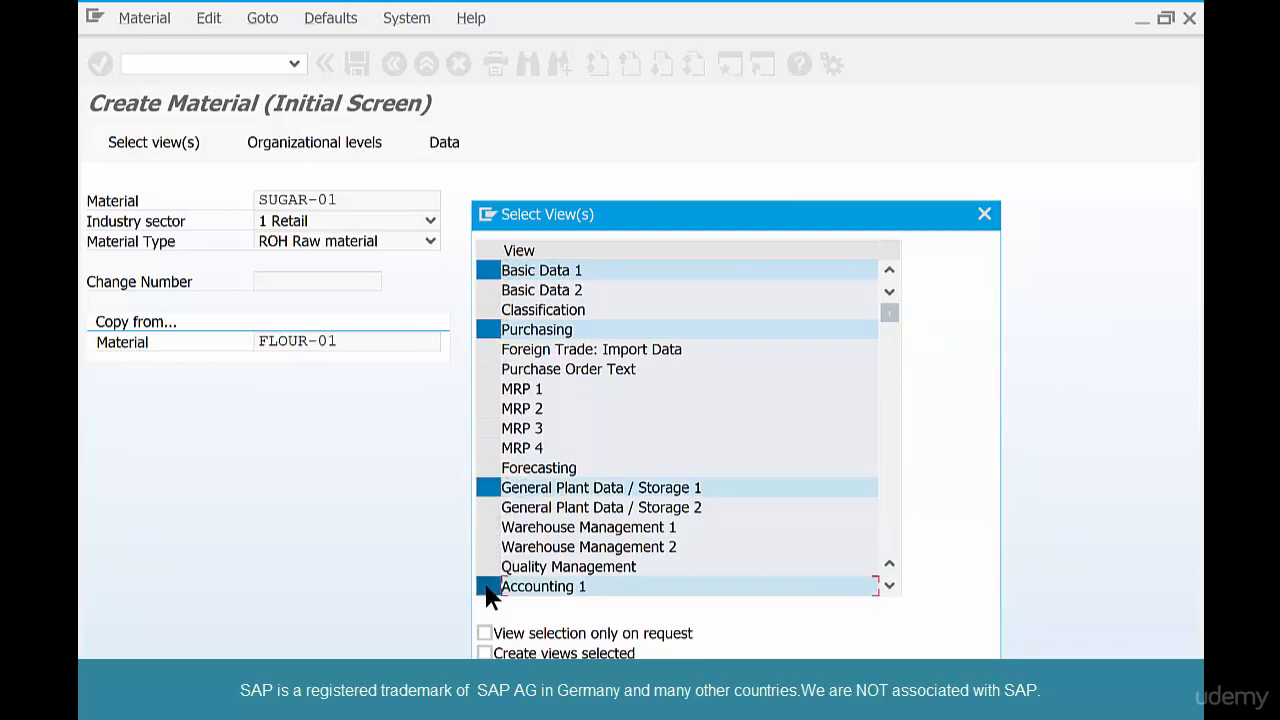
{"action": "key", "text": "Return"}
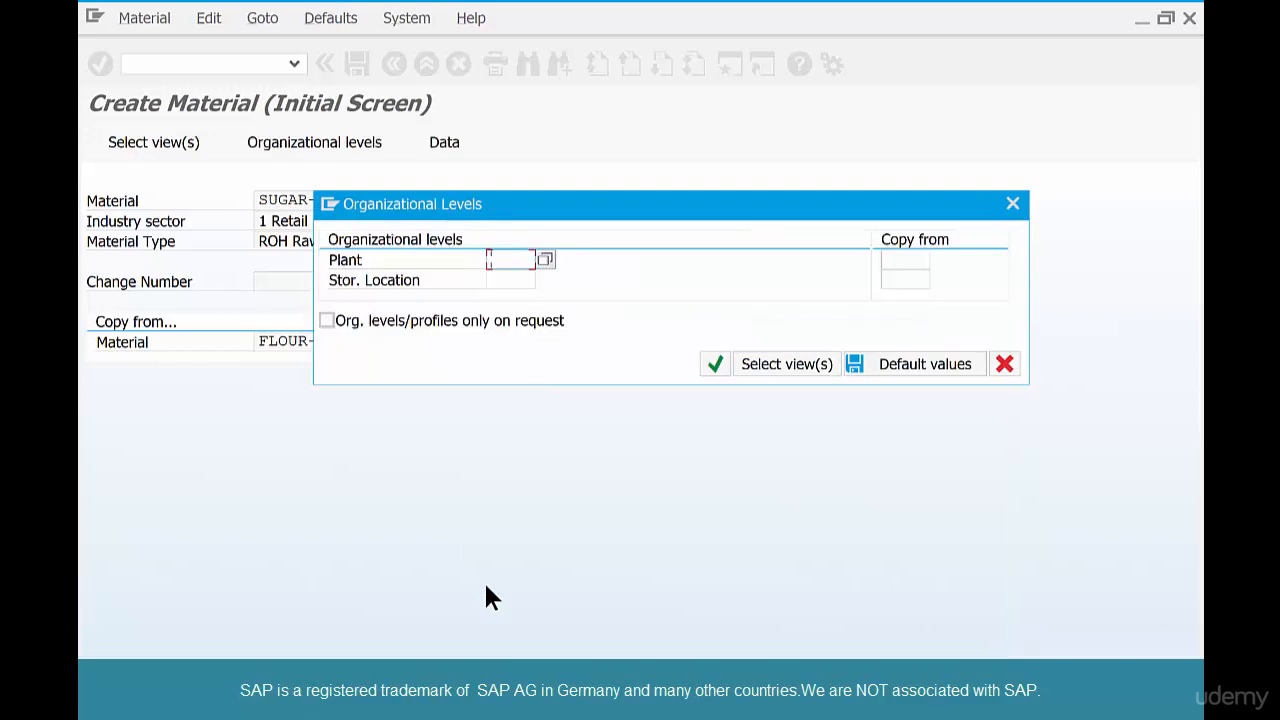
Step: Set SUGAR-01's organizational levels to plant CHI1 and storage location RAW, copying from the same plant and storage location
{"action": "type", "text": "chil"}
{"action": "key", "text": "Tab"}
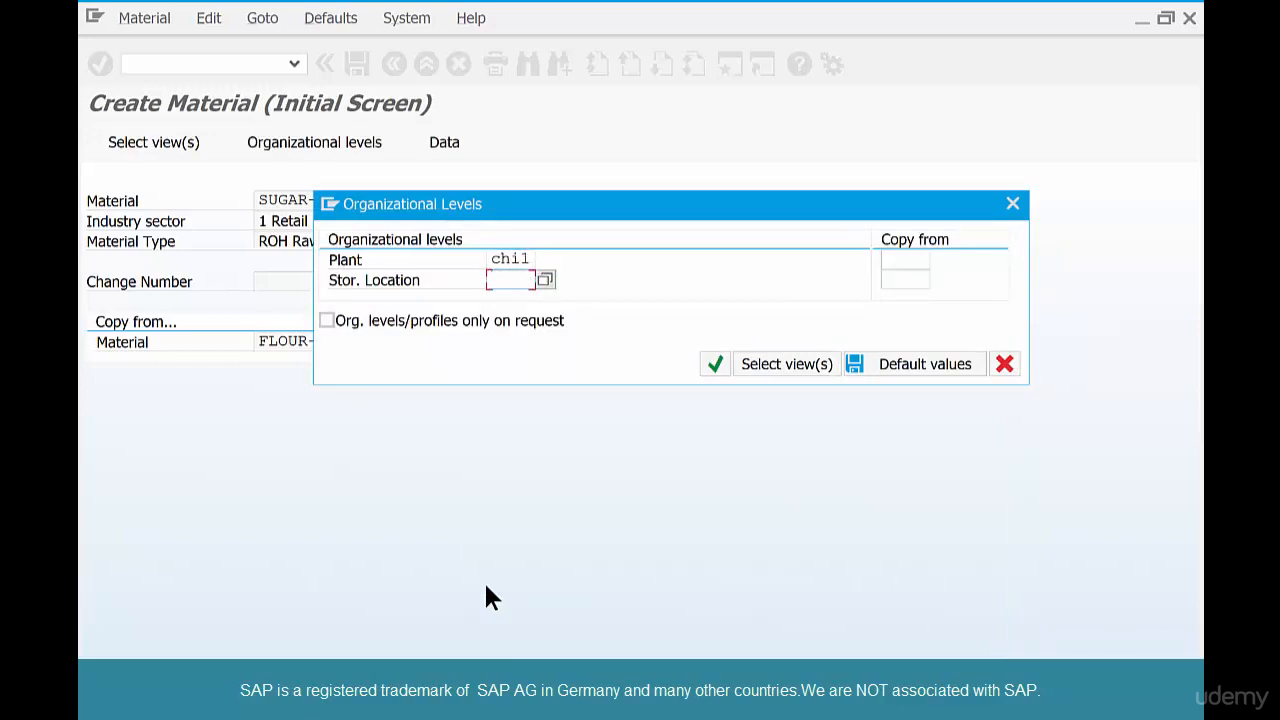
{"action": "type", "text": "raw"}
{"action": "key", "text": "Tab"}
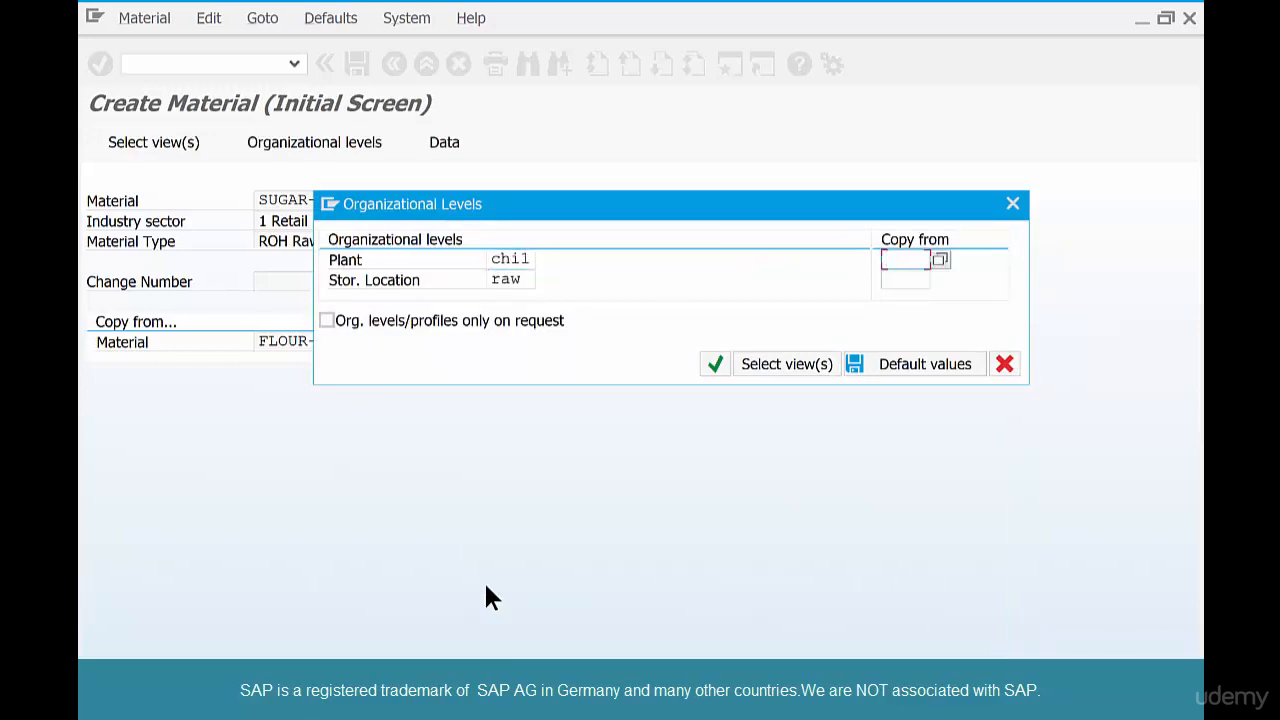
{"action": "type", "text": "chil"}
{"action": "key", "text": "Tab"}
{"action": "type", "text": "raw"}
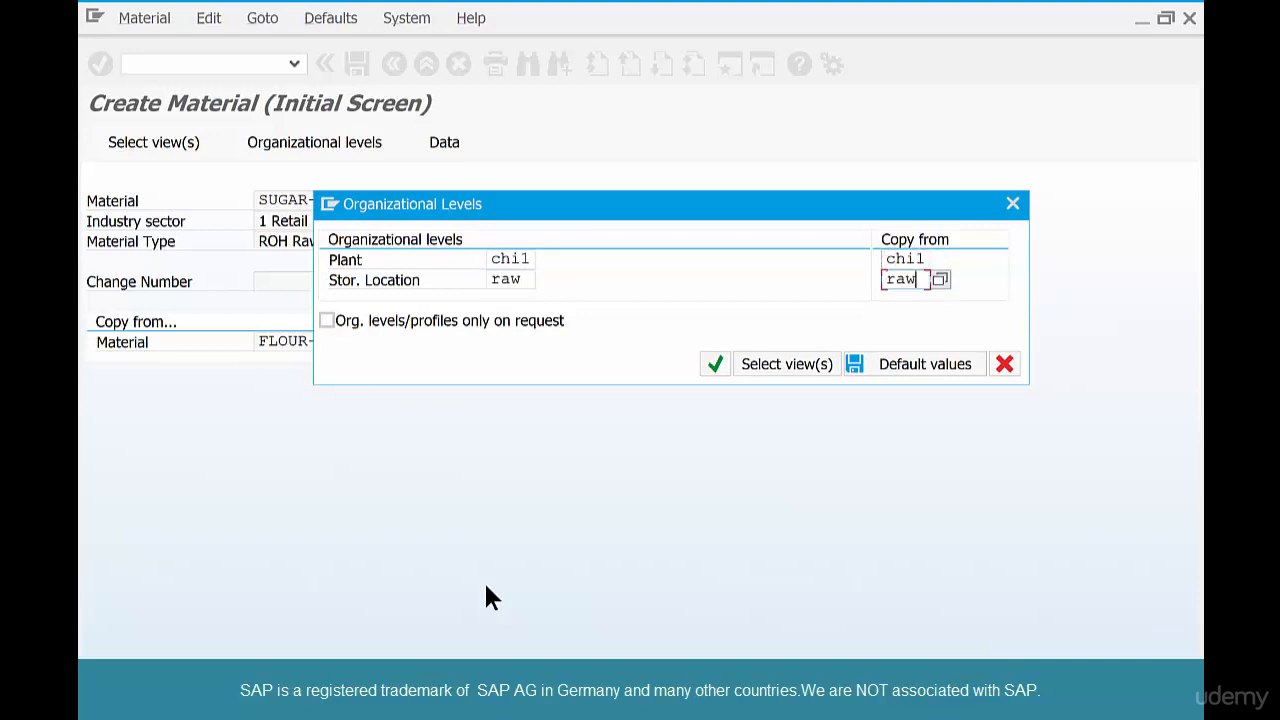
{"action": "key", "text": "Return"}
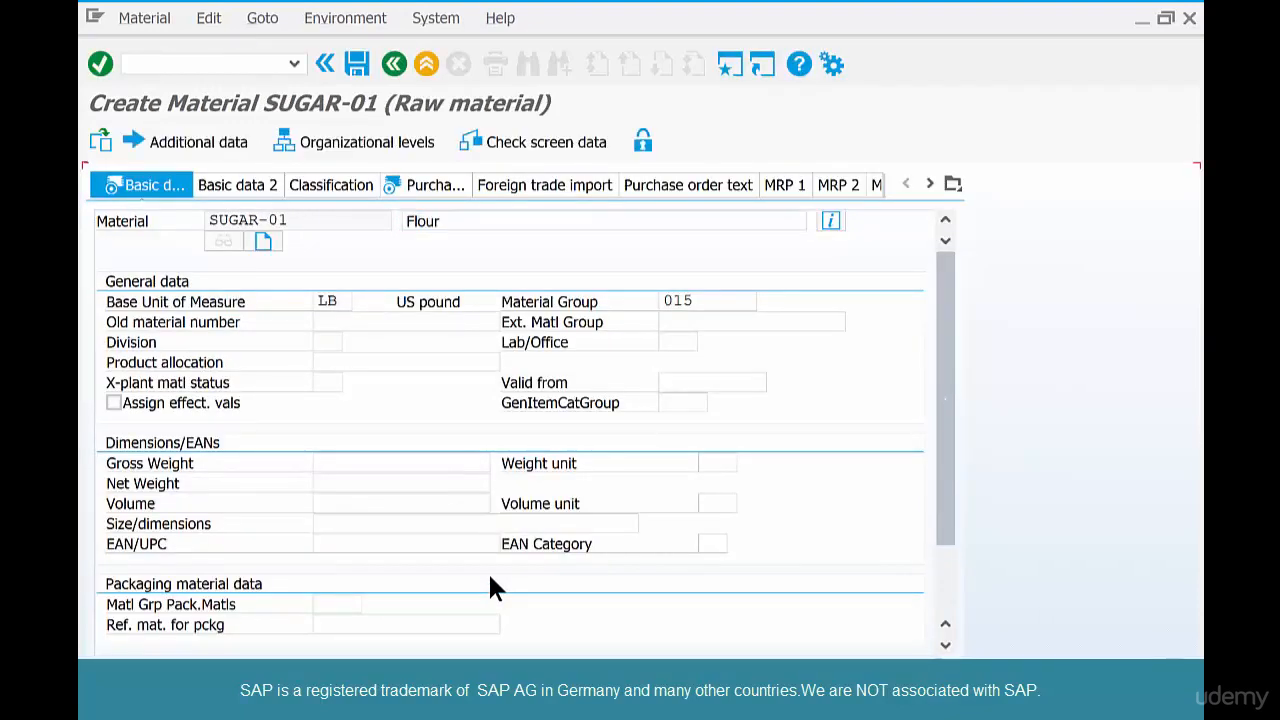
Step: Accept the copied data in each selected view of SUGAR-01, save the material and leave material creation
{"action": "key", "text": "Return"}
{"action": "key", "text": "Return"}
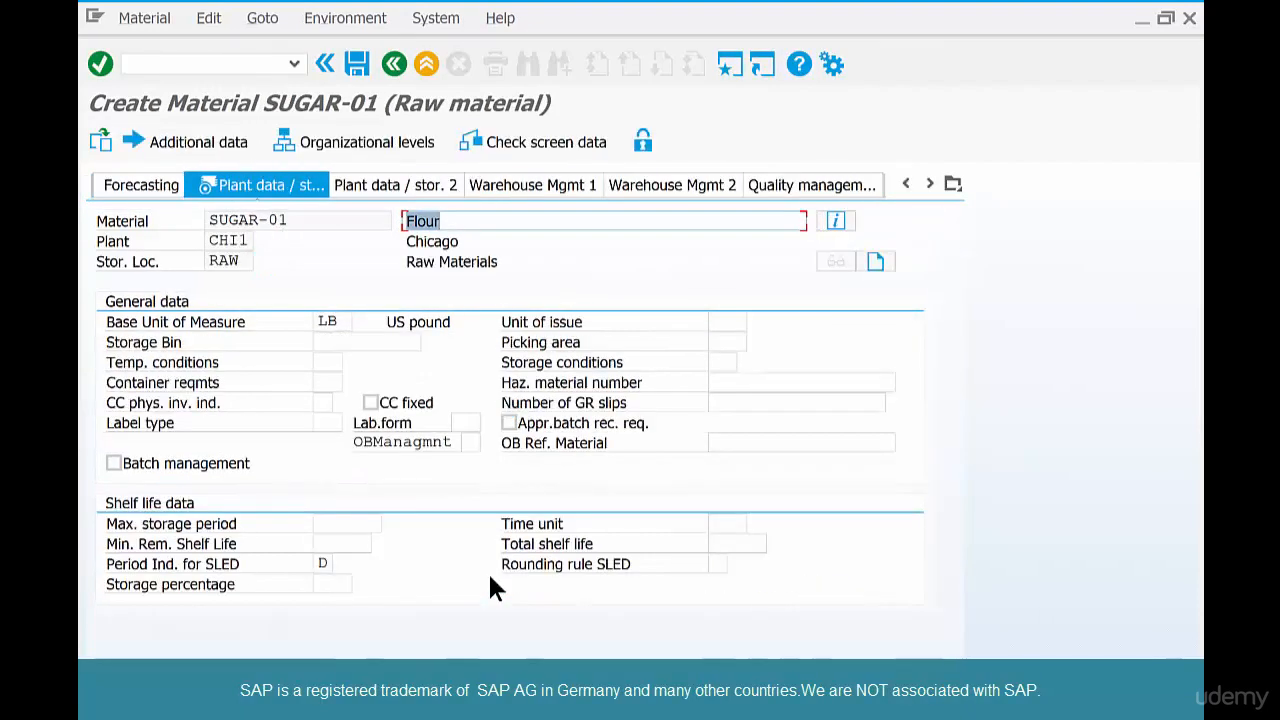
{"action": "key", "text": "Return"}
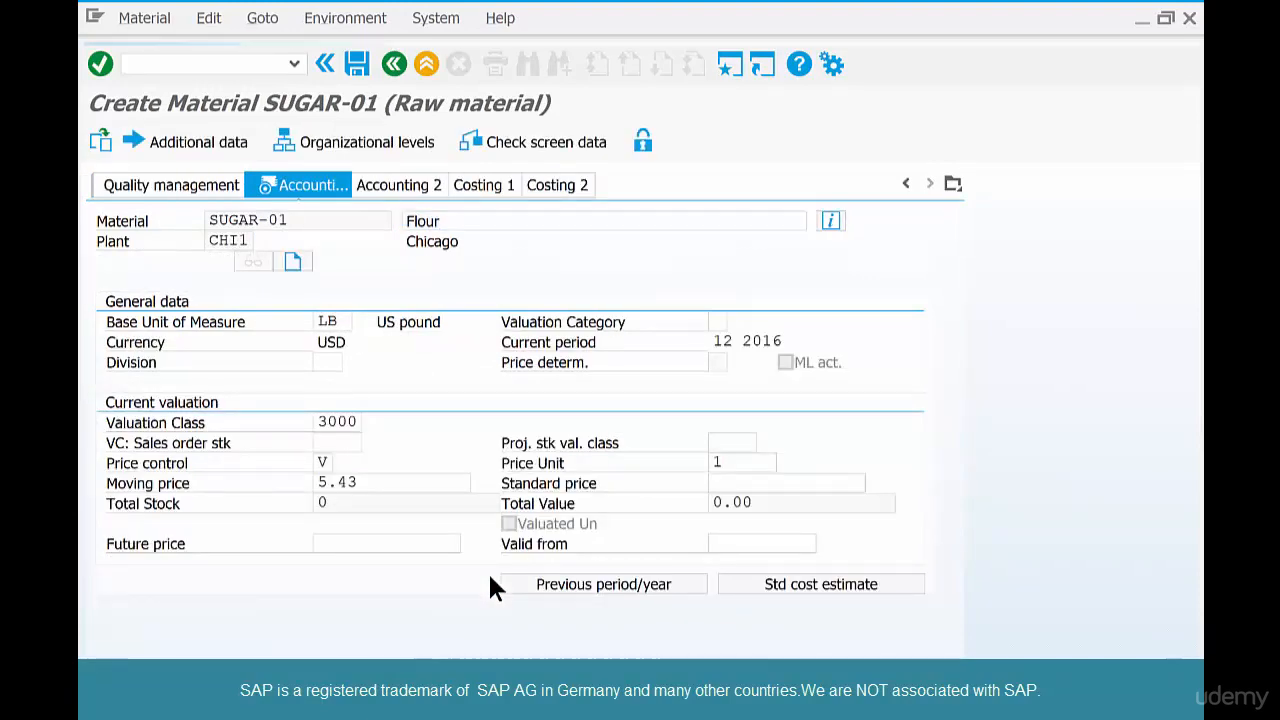
{"action": "key", "text": "Return"}
{"action": "key", "text": "Return"}
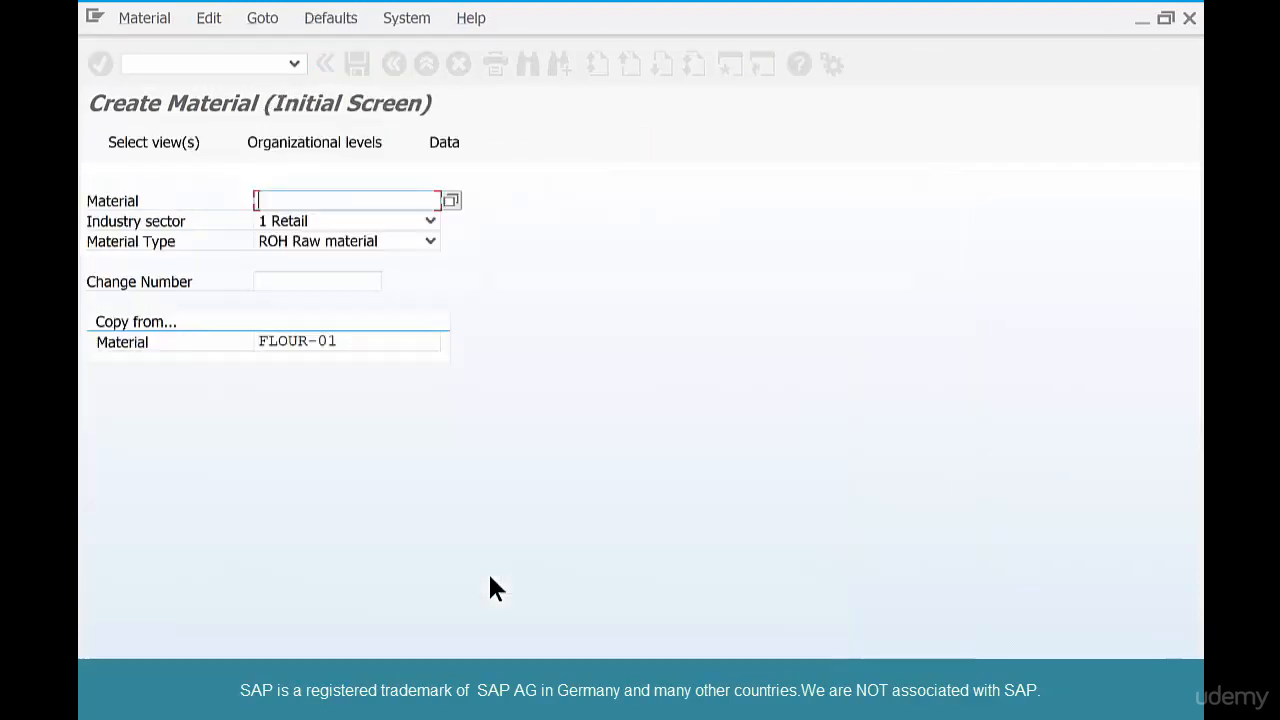
{"action": "left_click", "coordinate": [262, 335]}
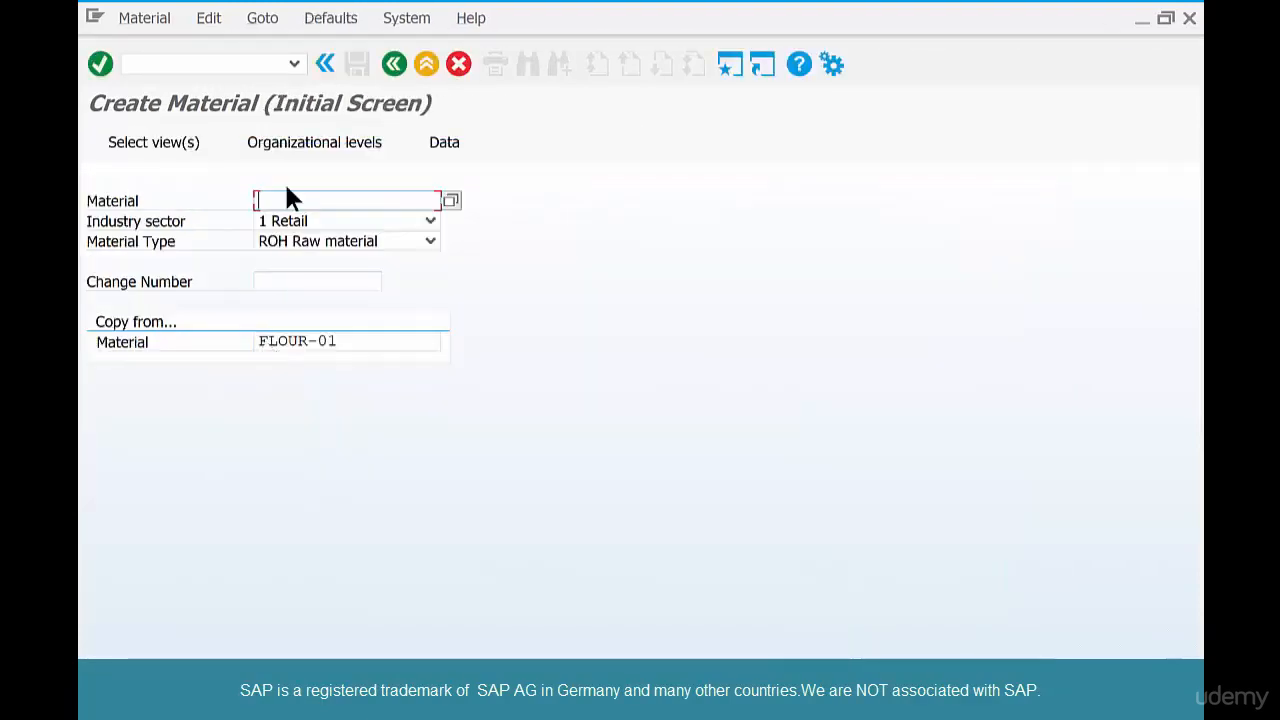
{"action": "left_click", "coordinate": [390, 62]}
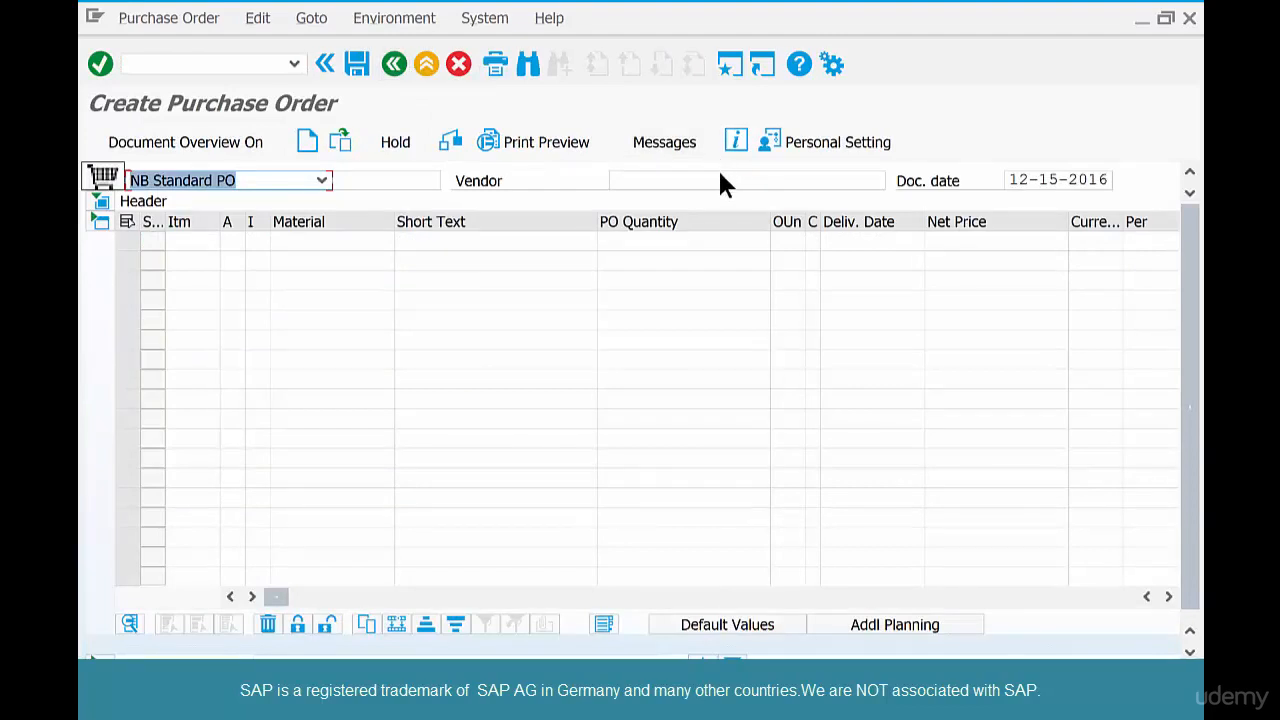
Step: Set the vendor of the new standard purchase order to 4001, ABC Supply Company
{"action": "left_click", "coordinate": [718, 176]}
{"action": "type", "text": "400"}
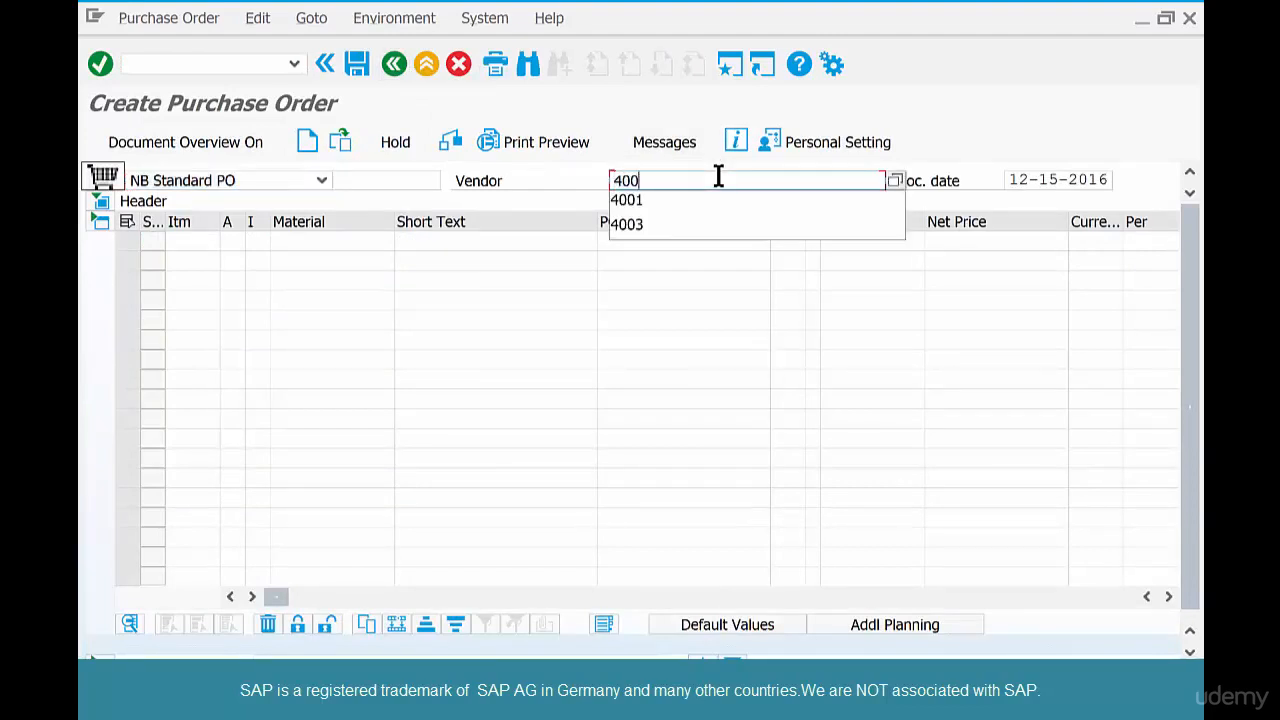
{"action": "type", "text": "1"}
{"action": "key", "text": "Return"}
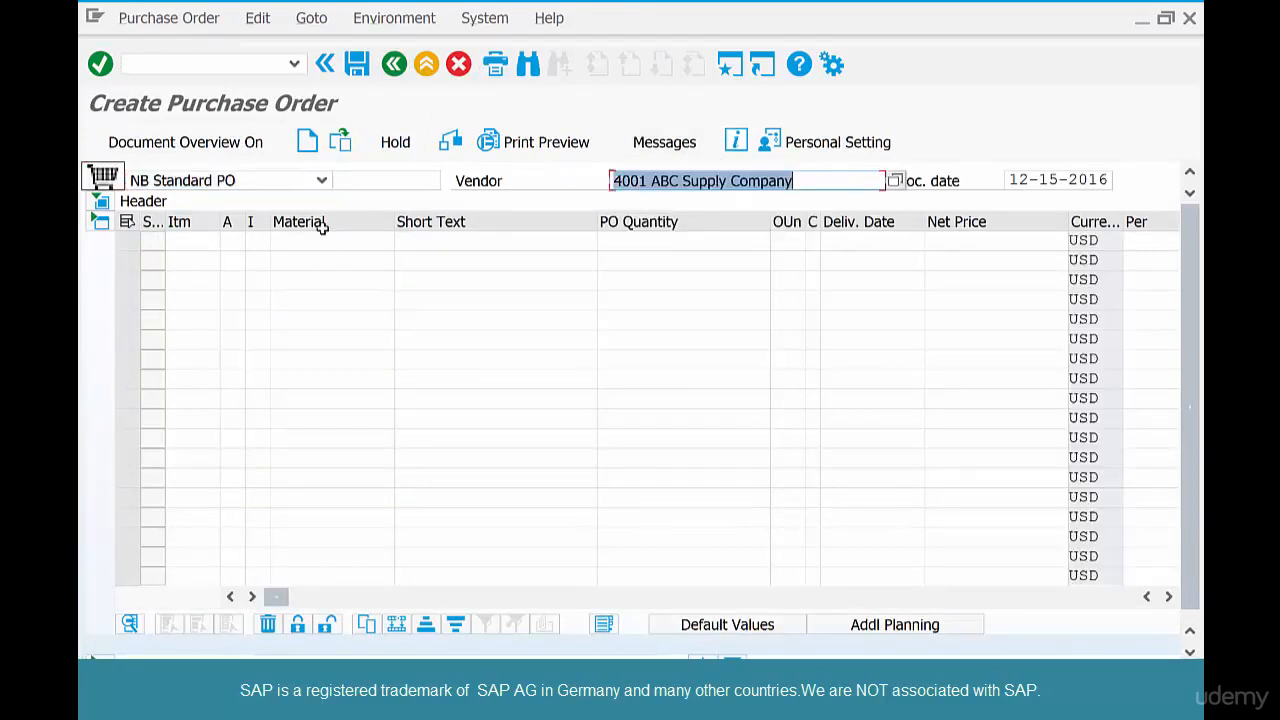
Step: Add material weddingcake-01 as the first purchase order item with a quantity of 1
{"action": "left_click", "coordinate": [322, 227]}
{"action": "left_click", "coordinate": [320, 240]}
{"action": "type", "text": "we"}
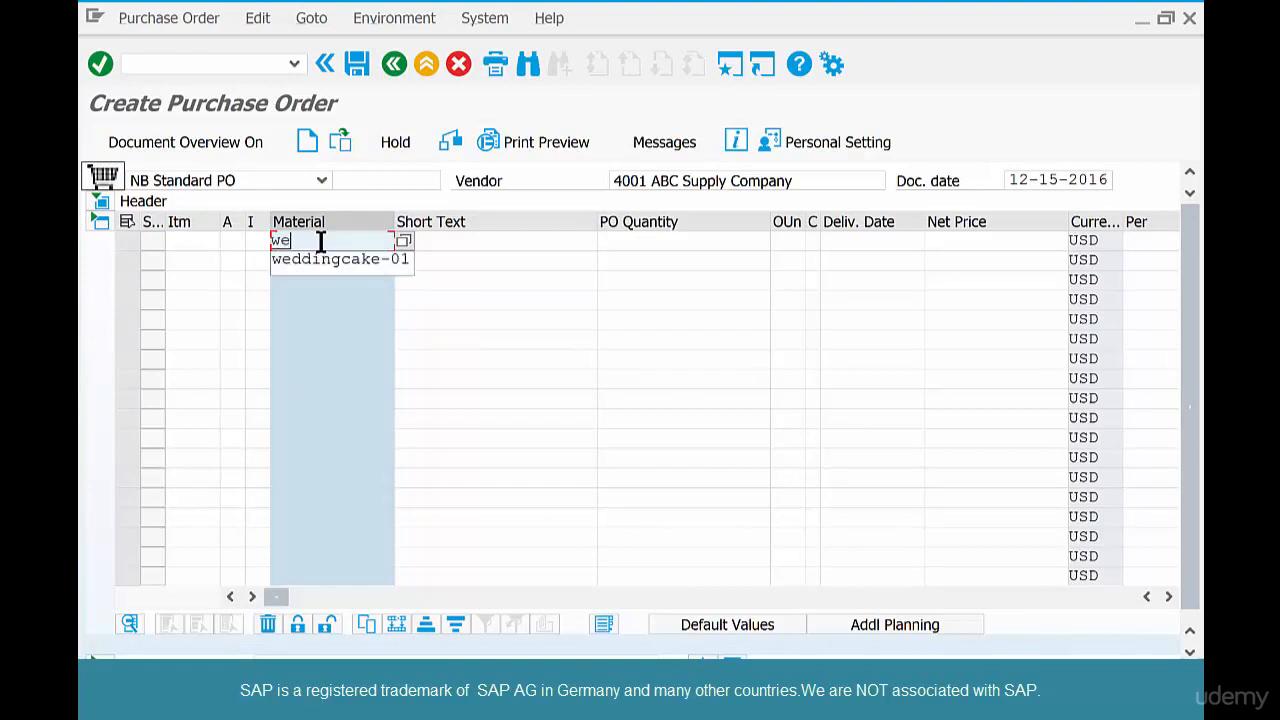
{"action": "key", "text": "Down"}
{"action": "key", "text": "Return"}
{"action": "key", "text": "Tab"}
{"action": "key", "text": "Tab"}
{"action": "type", "text": "1"}
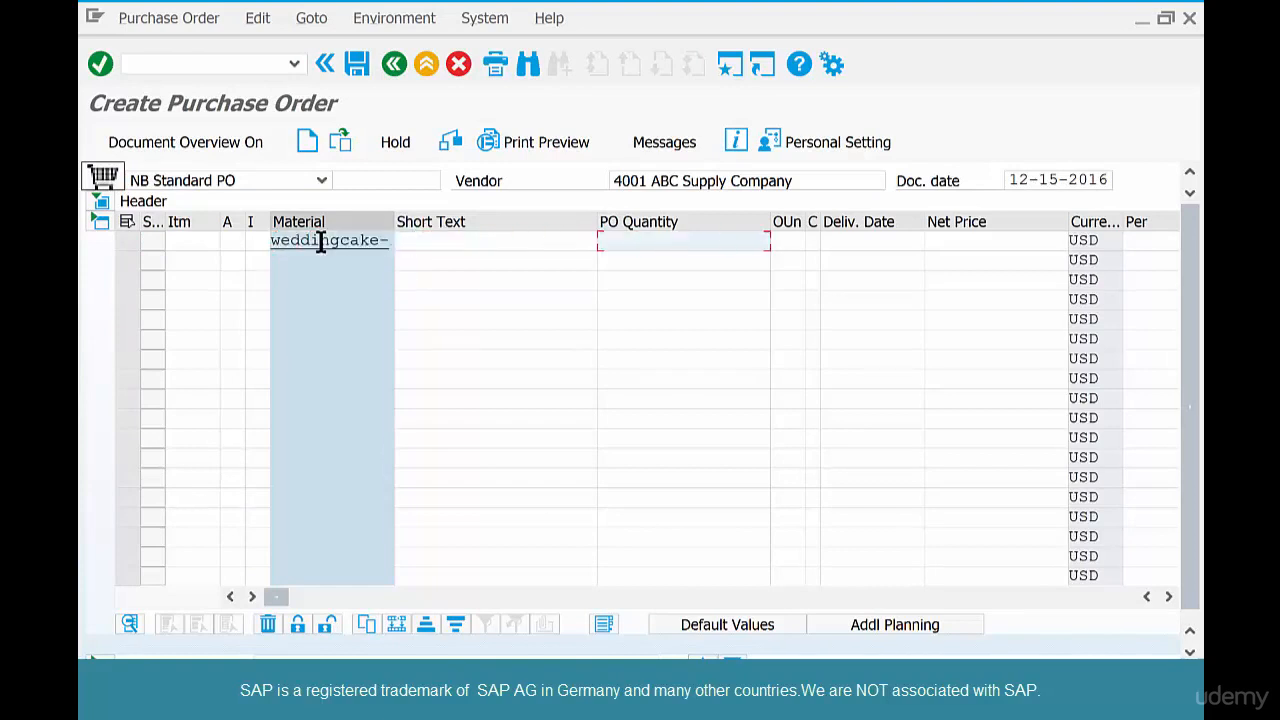
{"action": "key", "text": "Return"}
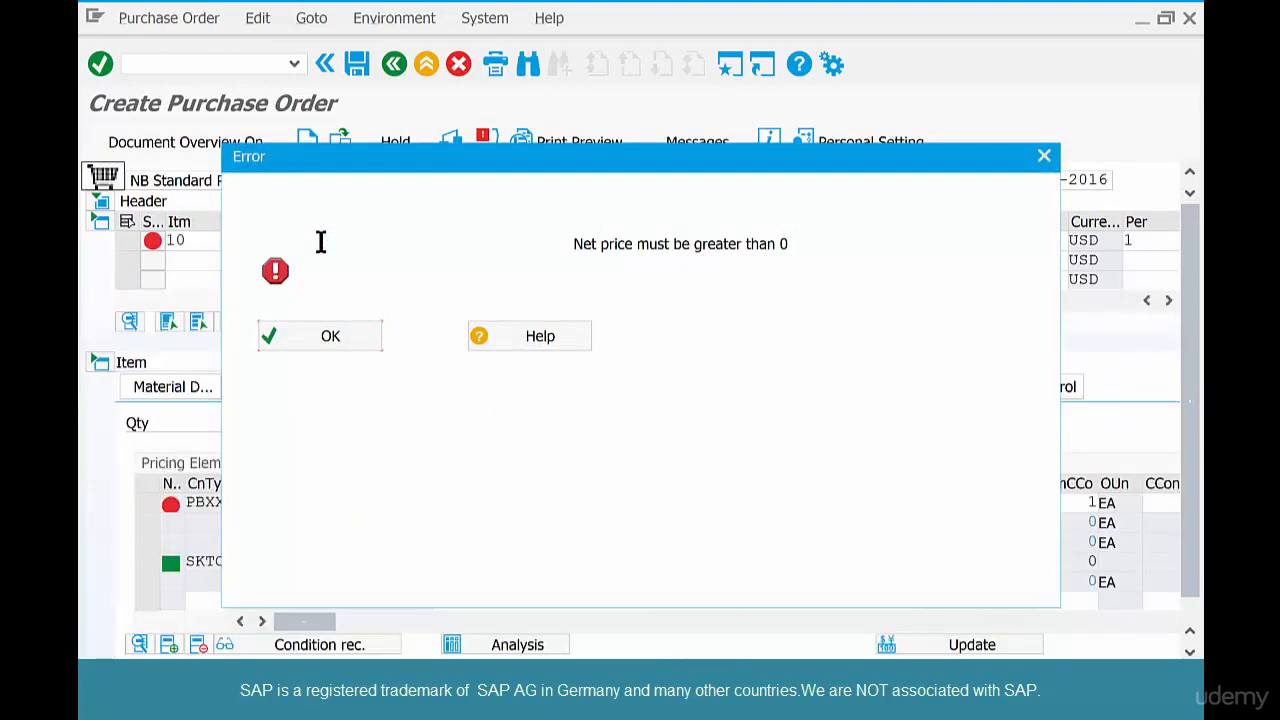
{"action": "left_click", "coordinate": [313, 340]}
Step: Set the gross price of the wedding cake item to 300 USD
{"action": "left_click", "coordinate": [569, 503]}
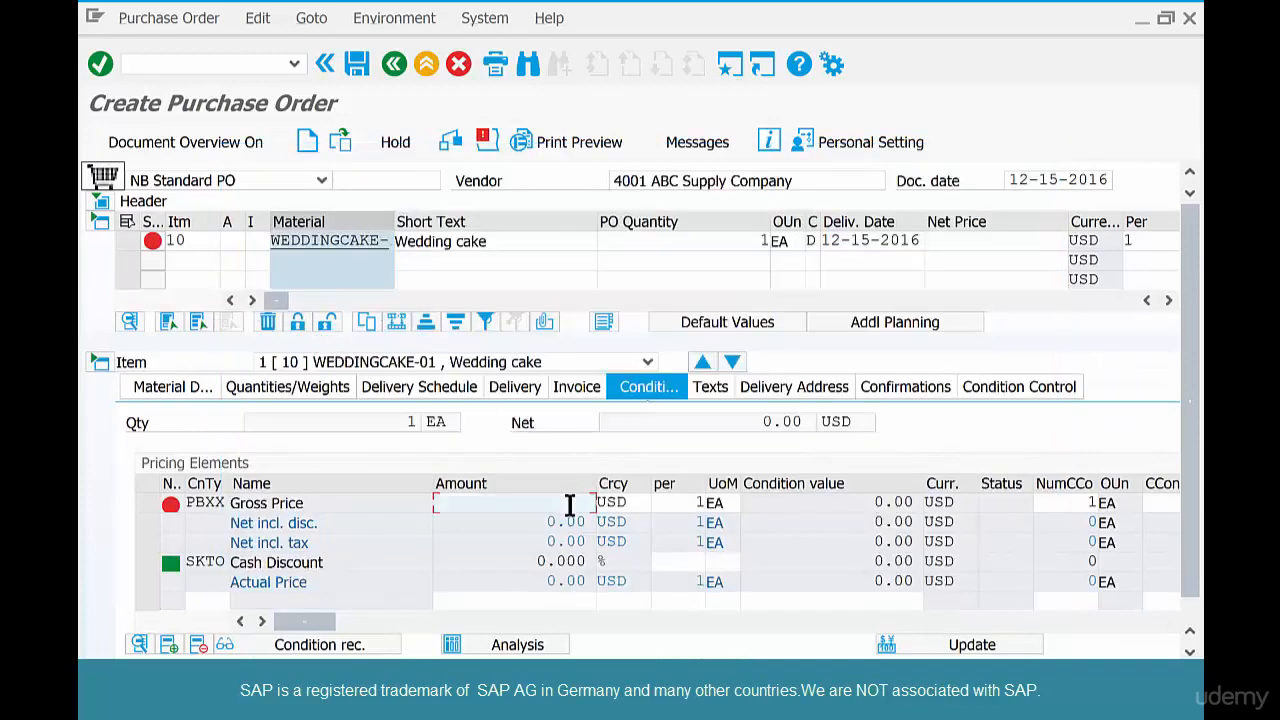
{"action": "type", "text": "300"}
{"action": "key", "text": "Return"}
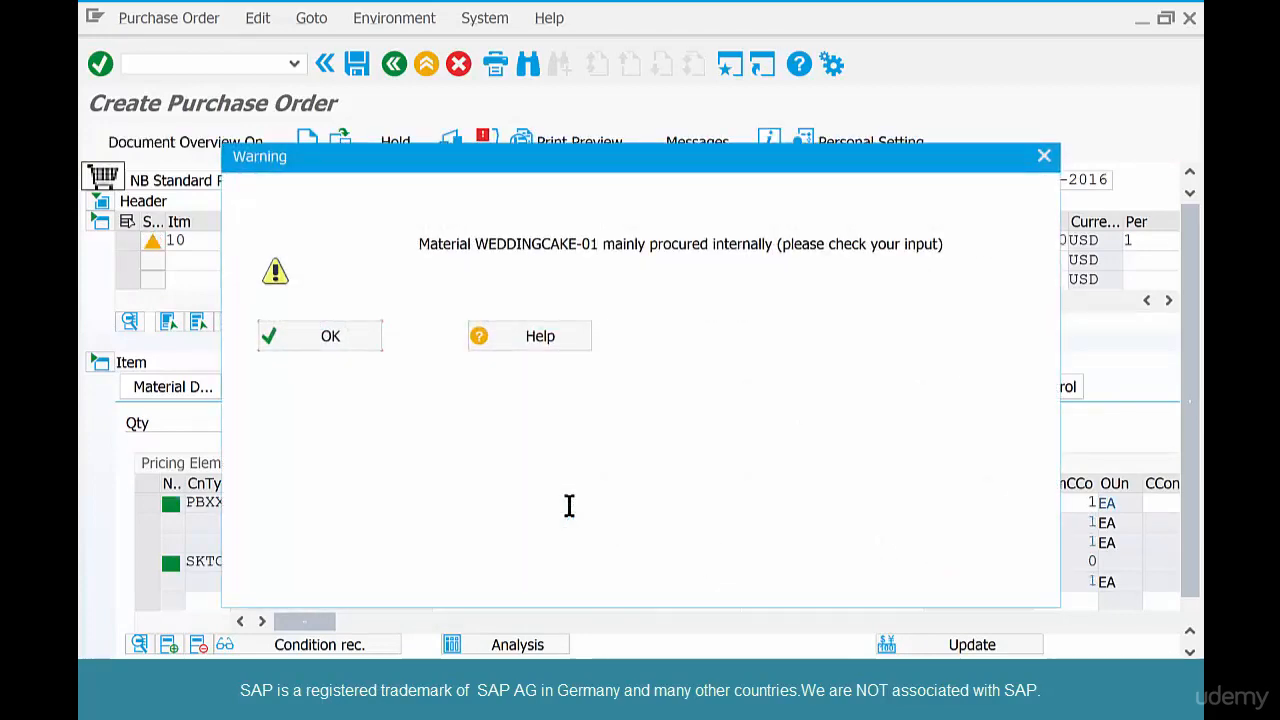
{"action": "left_click", "coordinate": [314, 334]}
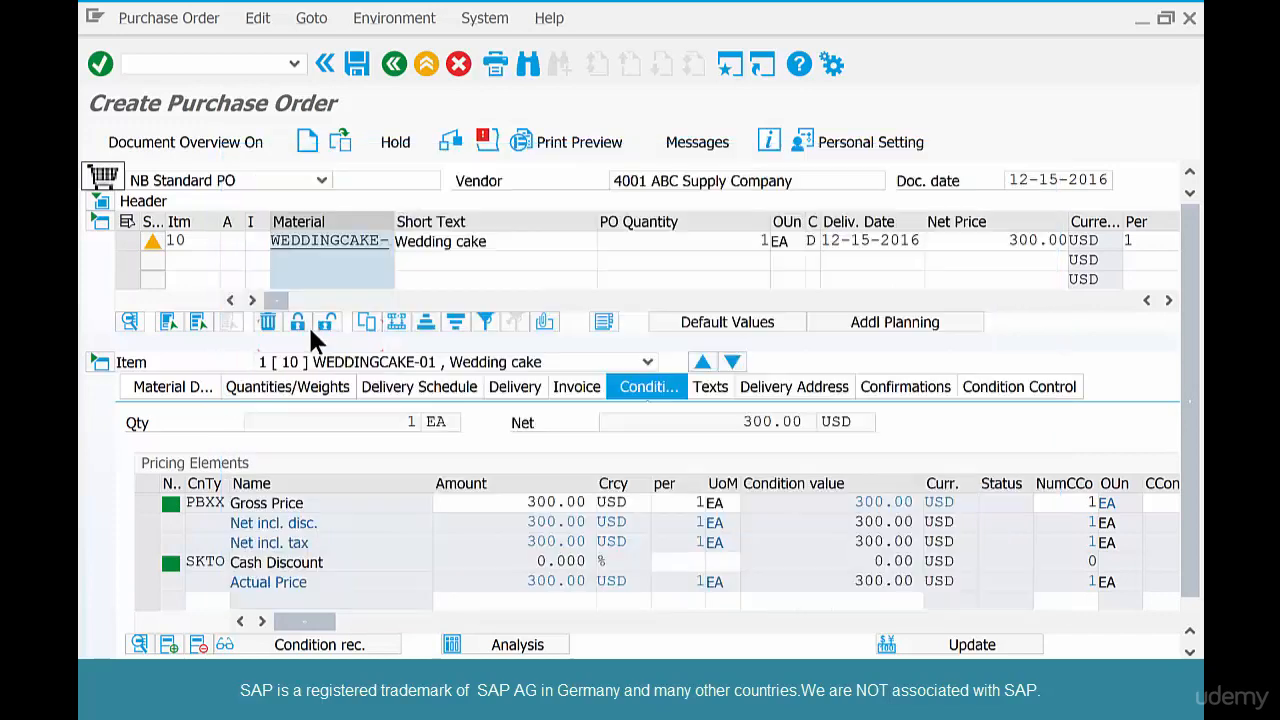
Step: Set the item category of the wedding cake item to L (Subcontracting)
{"action": "left_click", "coordinate": [255, 240]}
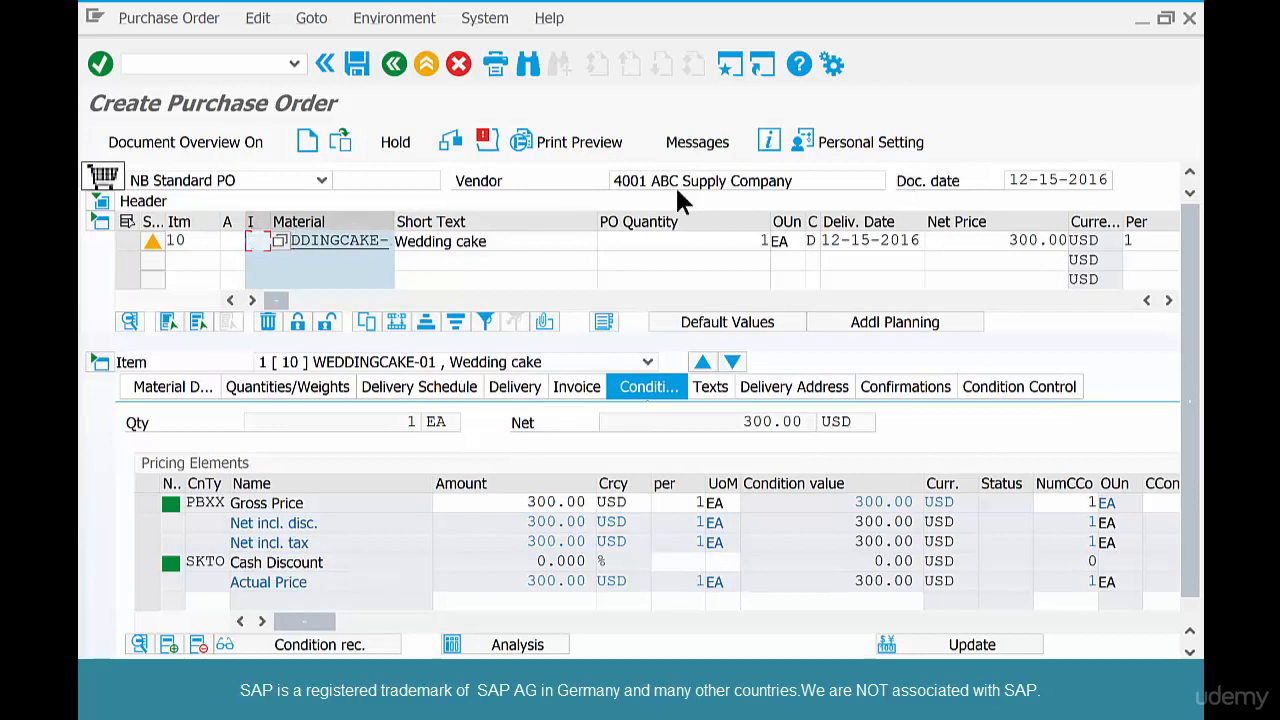
{"action": "left_click", "coordinate": [731, 180]}
{"action": "left_click_drag", "start_coordinate": [731, 178], "coordinate": [583, 178]}
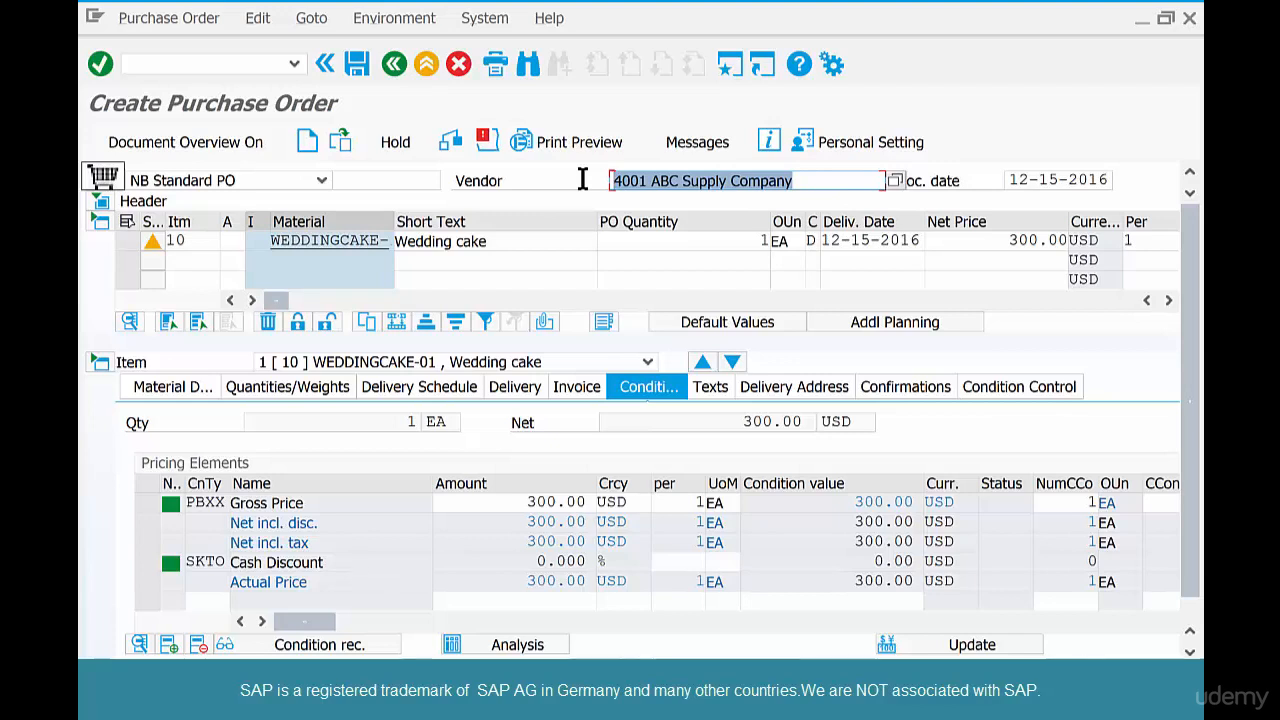
{"action": "left_click", "coordinate": [254, 241]}
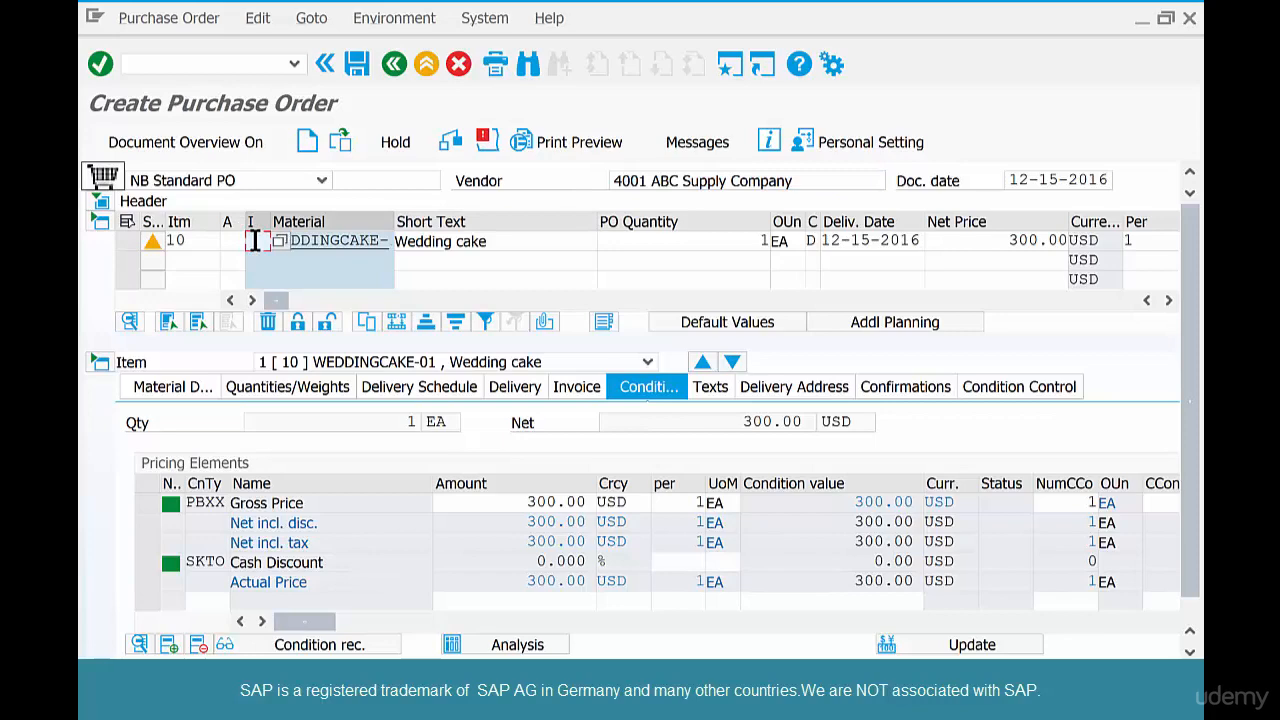
{"action": "left_click", "coordinate": [279, 241]}
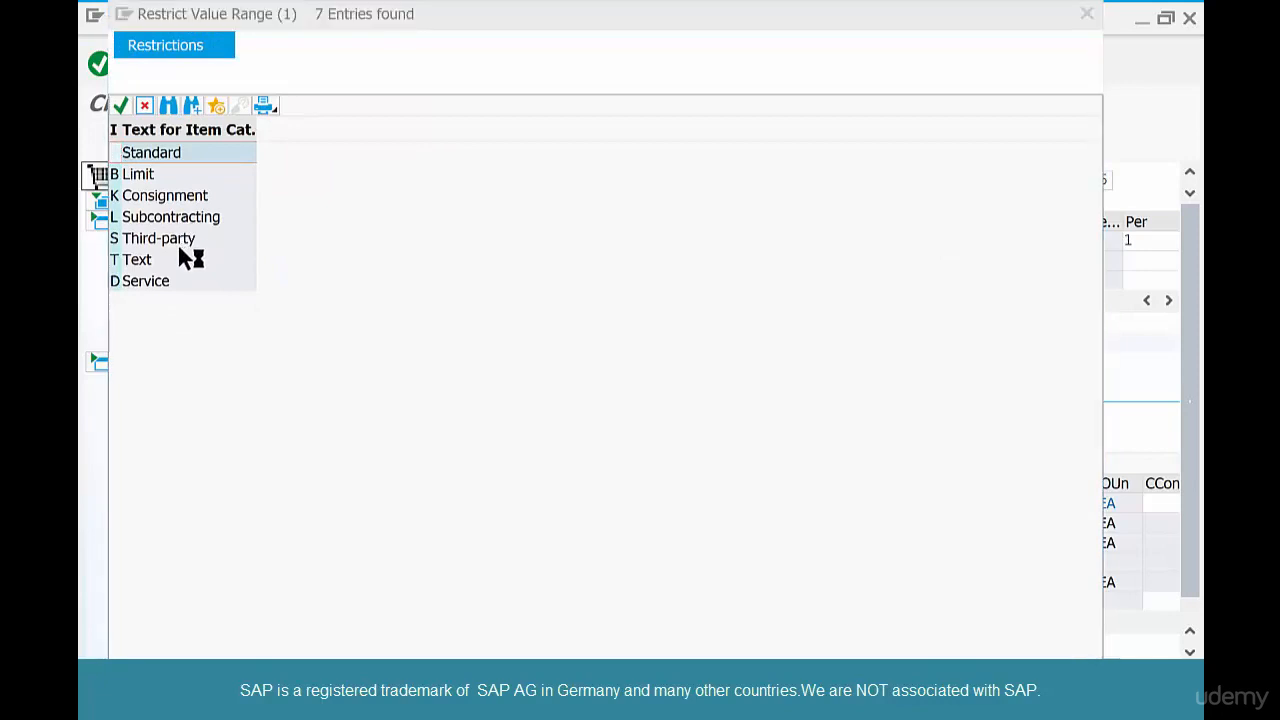
{"action": "left_click", "coordinate": [170, 224]}
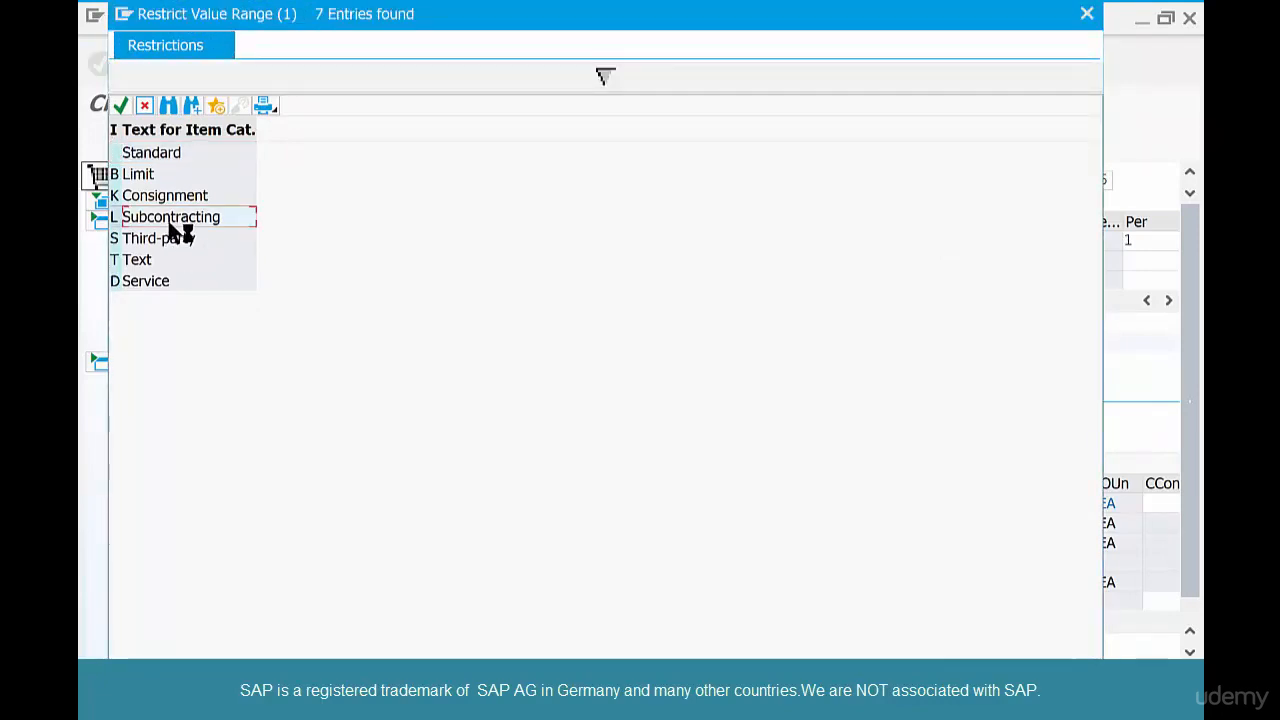
{"action": "left_click", "coordinate": [120, 105]}
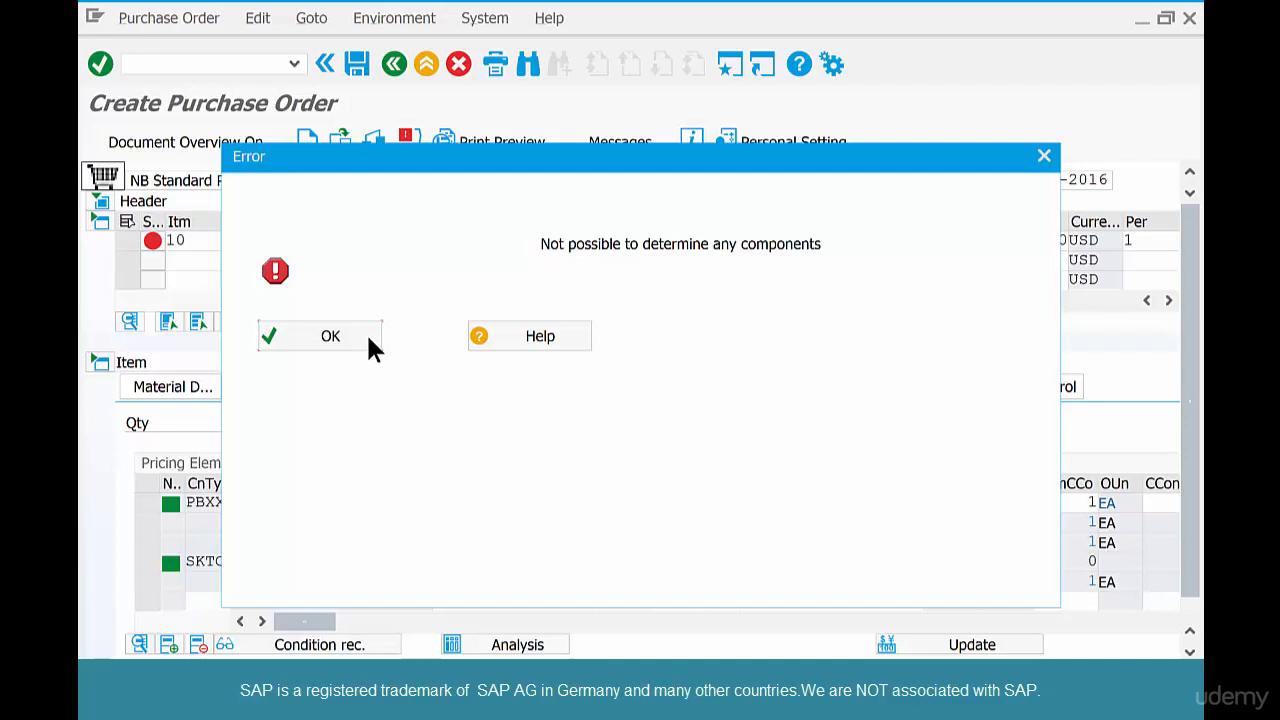
{"action": "left_click", "coordinate": [369, 340]}
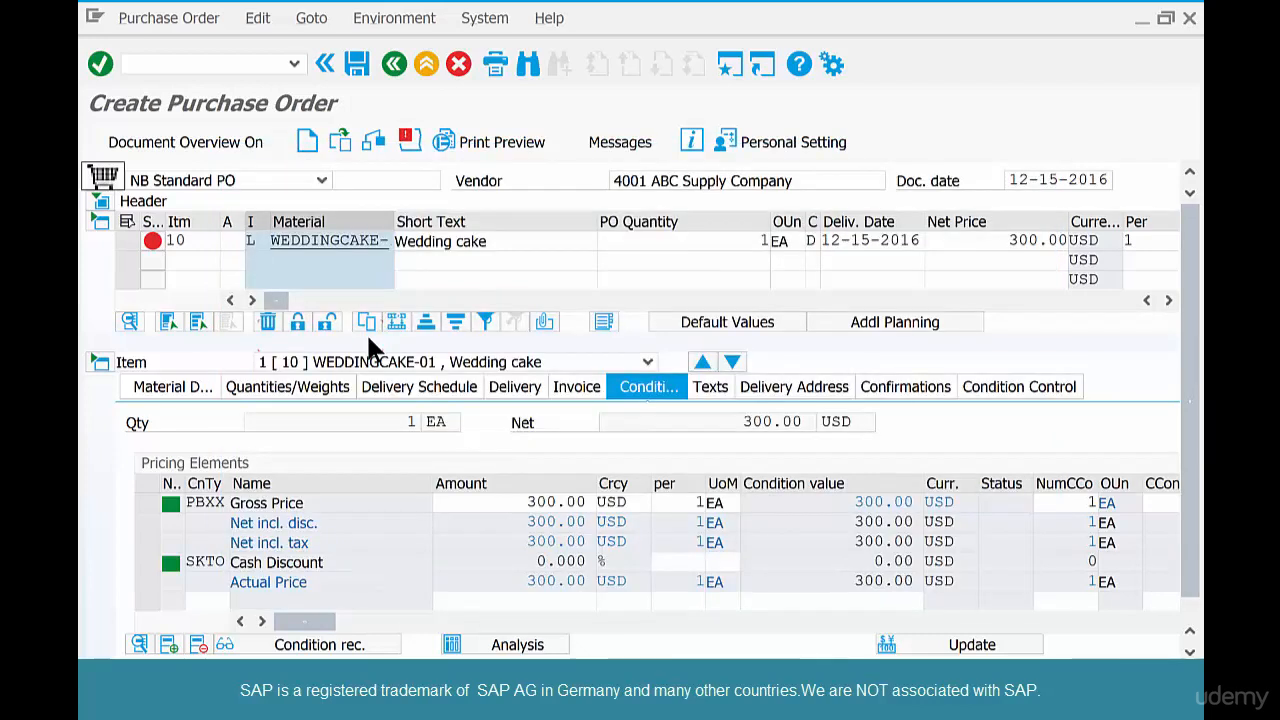
Step: Open the component list of the wedding cake item and enter flour-01 with a requirement quantity of 5
{"action": "left_click", "coordinate": [159, 381]}
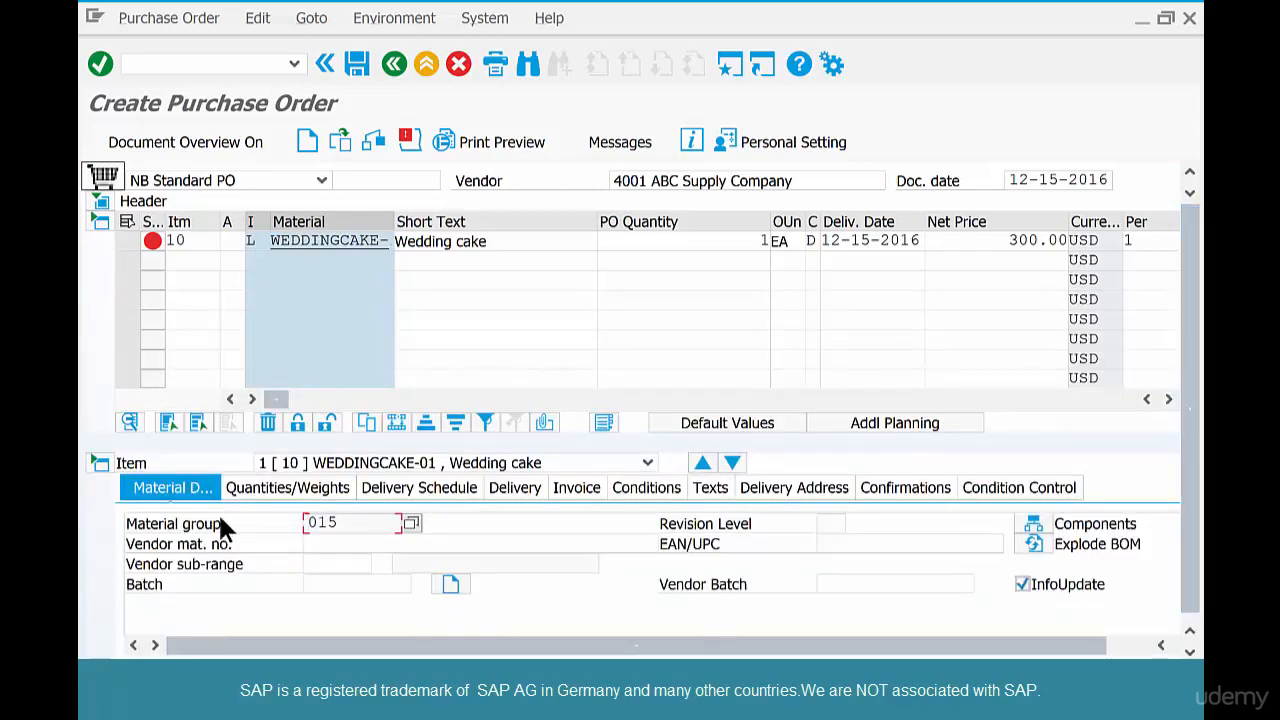
{"action": "left_click", "coordinate": [1034, 519]}
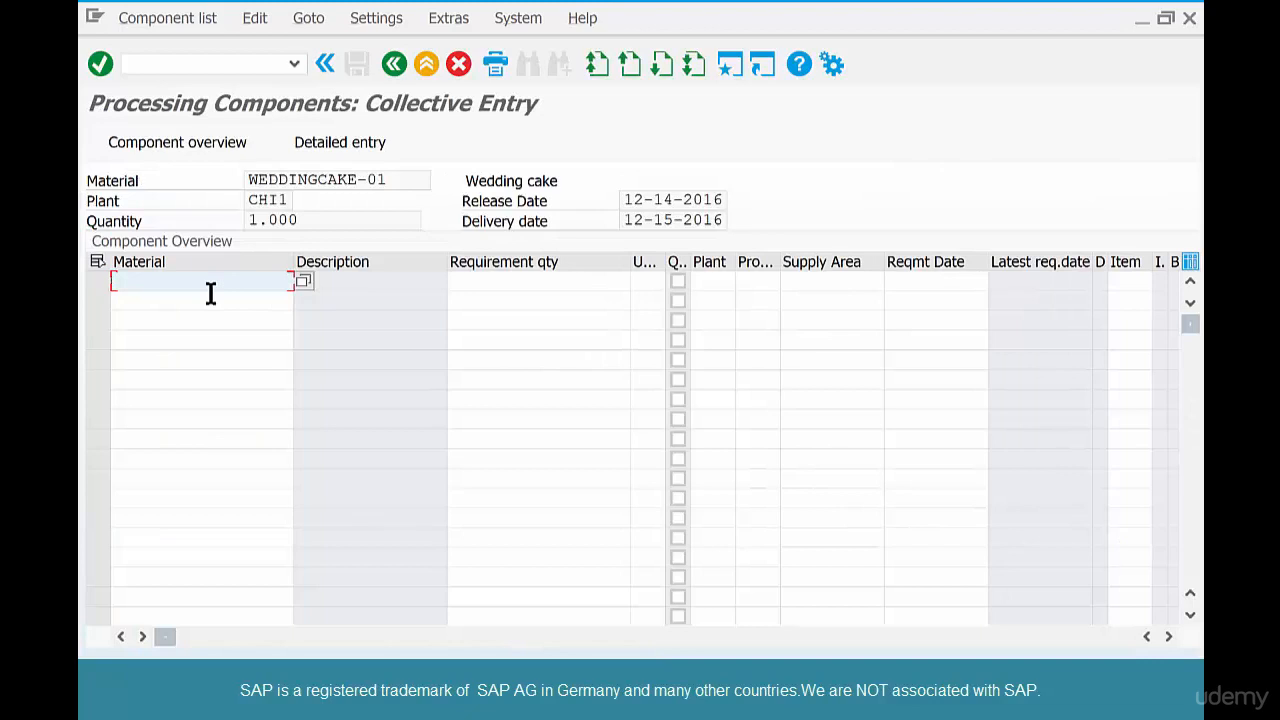
{"action": "type", "text": "flour-01"}
{"action": "key", "text": "Tab"}
{"action": "type", "text": "5"}
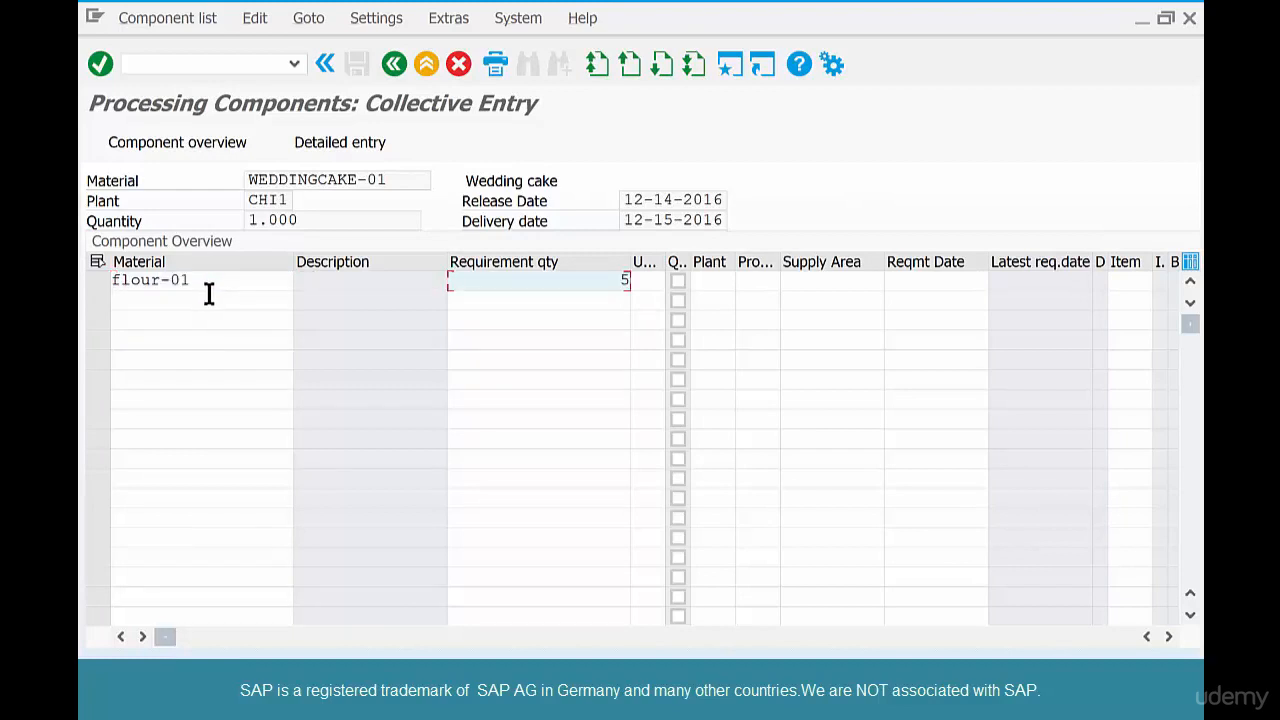
Step: Enter sugar-01 as the second component with a requirement quantity of 5, and confirm the component entries
{"action": "left_click", "coordinate": [205, 294]}
{"action": "type", "text": "su"}
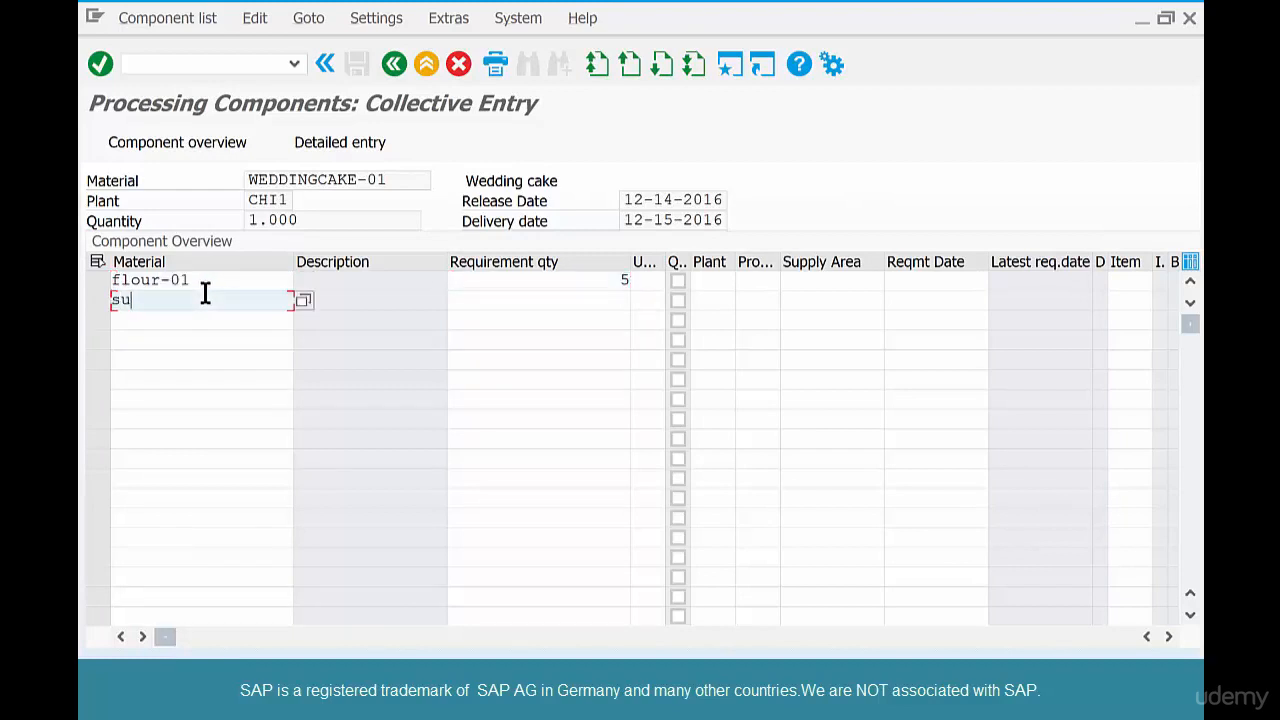
{"action": "type", "text": "gar-01"}
{"action": "key", "text": "Tab"}
{"action": "type", "text": "5"}
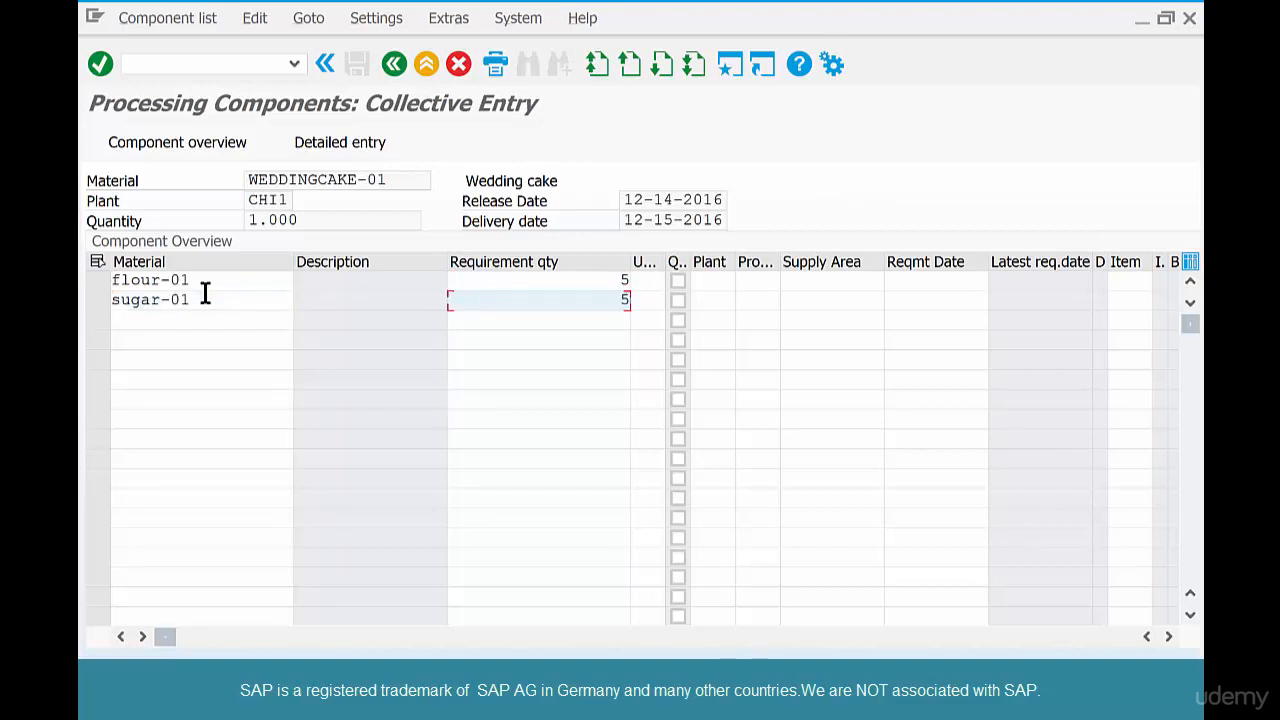
{"action": "key", "text": "Return"}
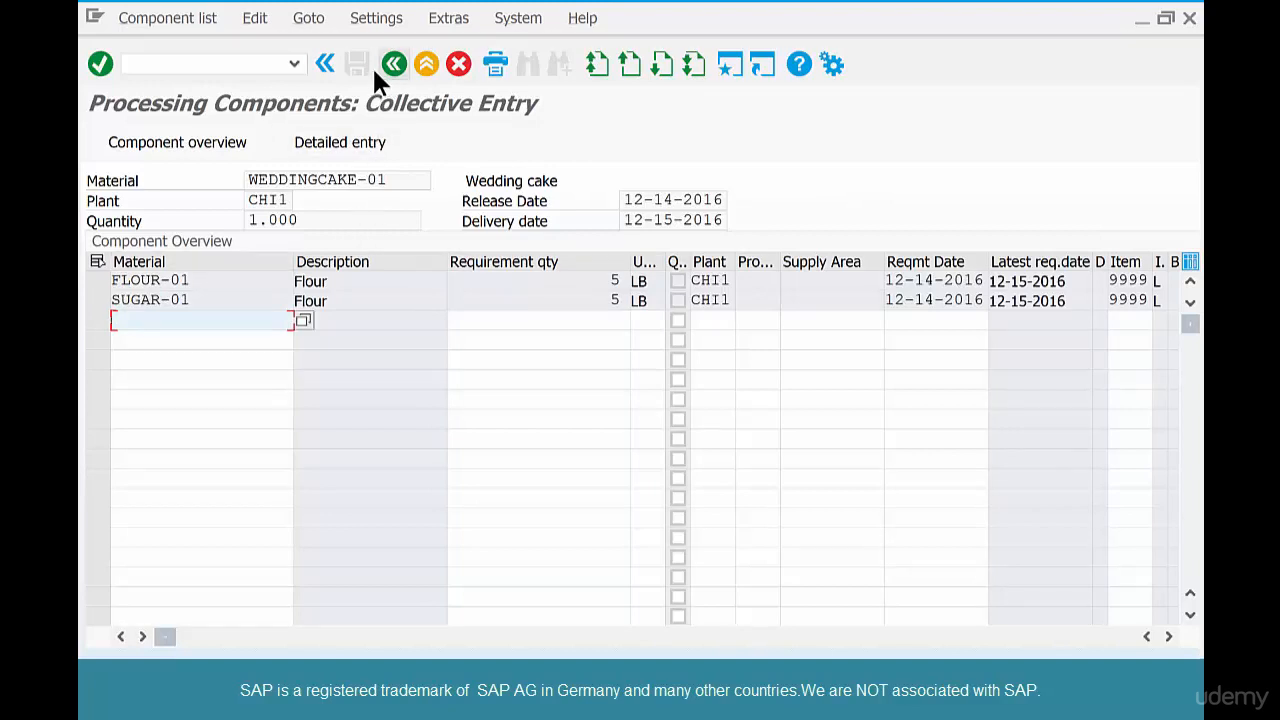
Step: Return from the component list to the purchase order, review its messages and run the document check
{"action": "left_click", "coordinate": [400, 57]}
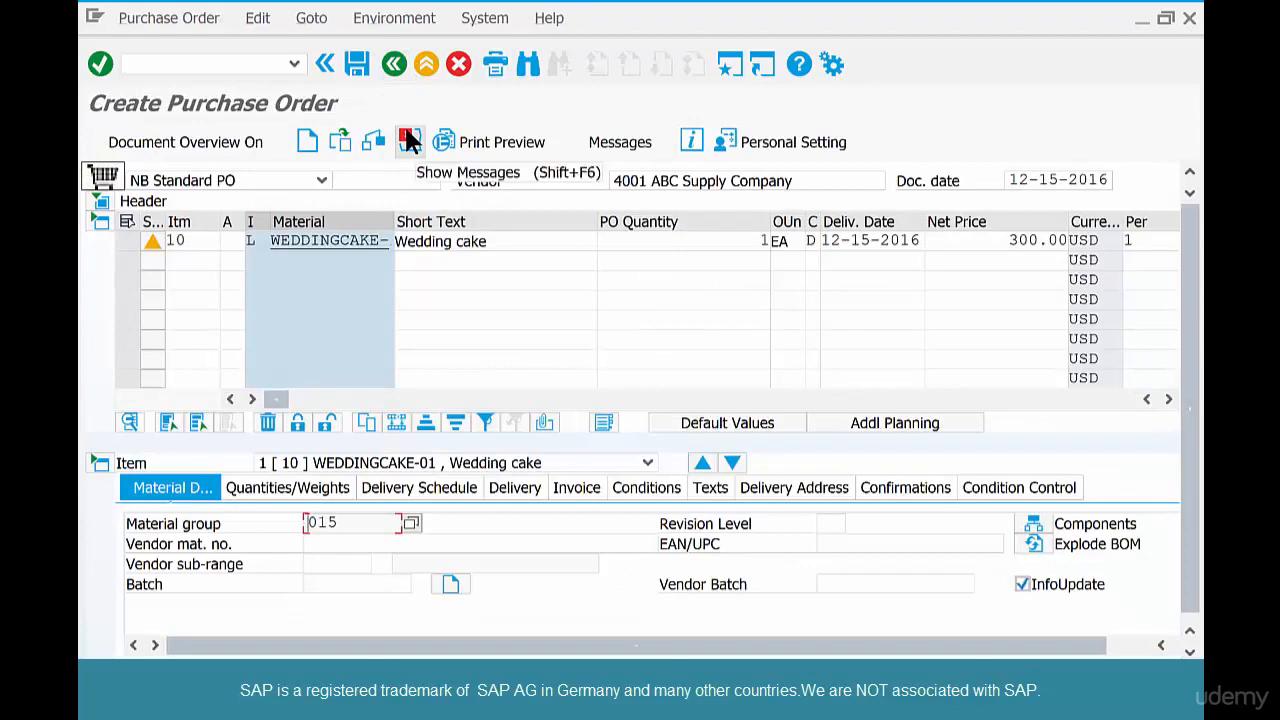
{"action": "left_click", "coordinate": [408, 138]}
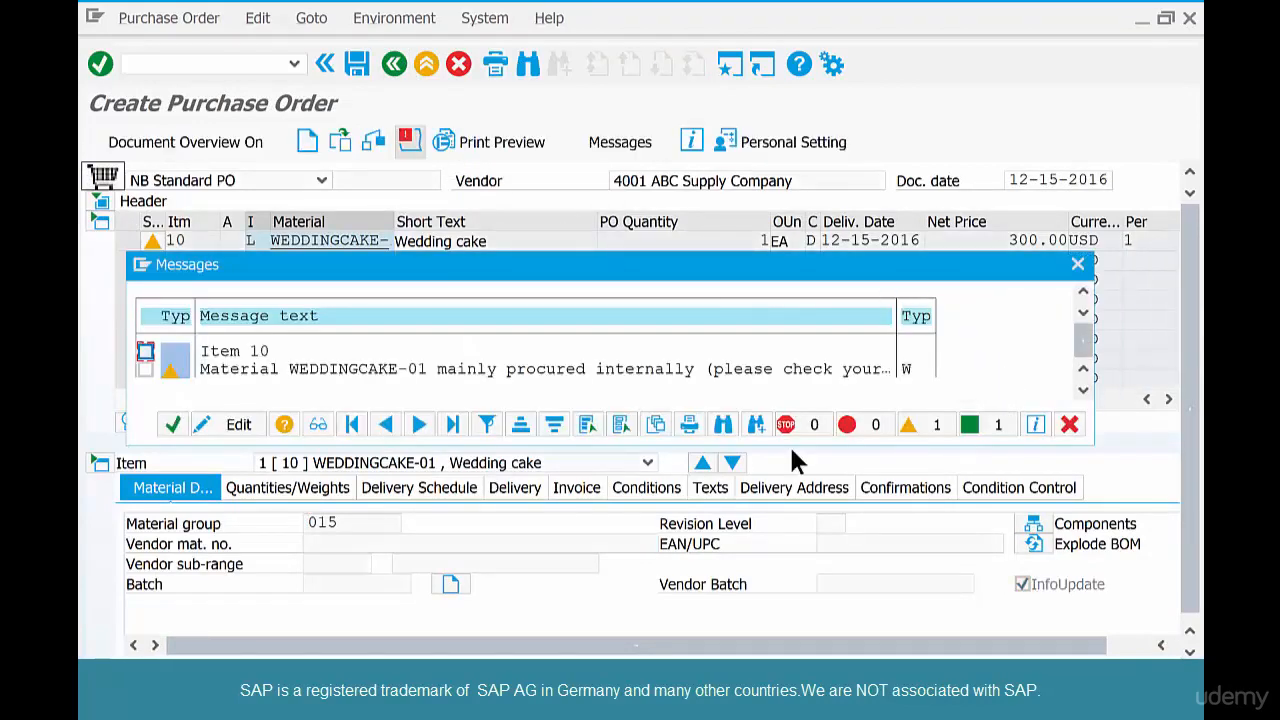
{"action": "left_click", "coordinate": [173, 426]}
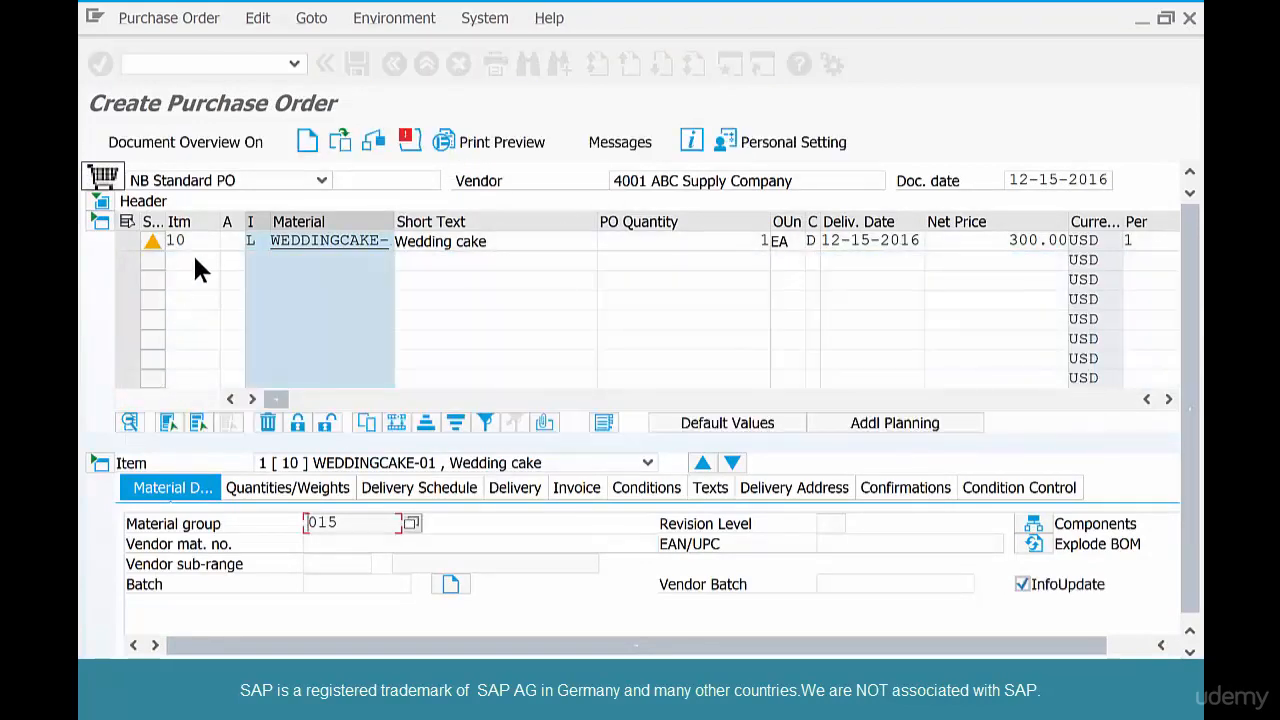
{"action": "left_click", "coordinate": [370, 140]}
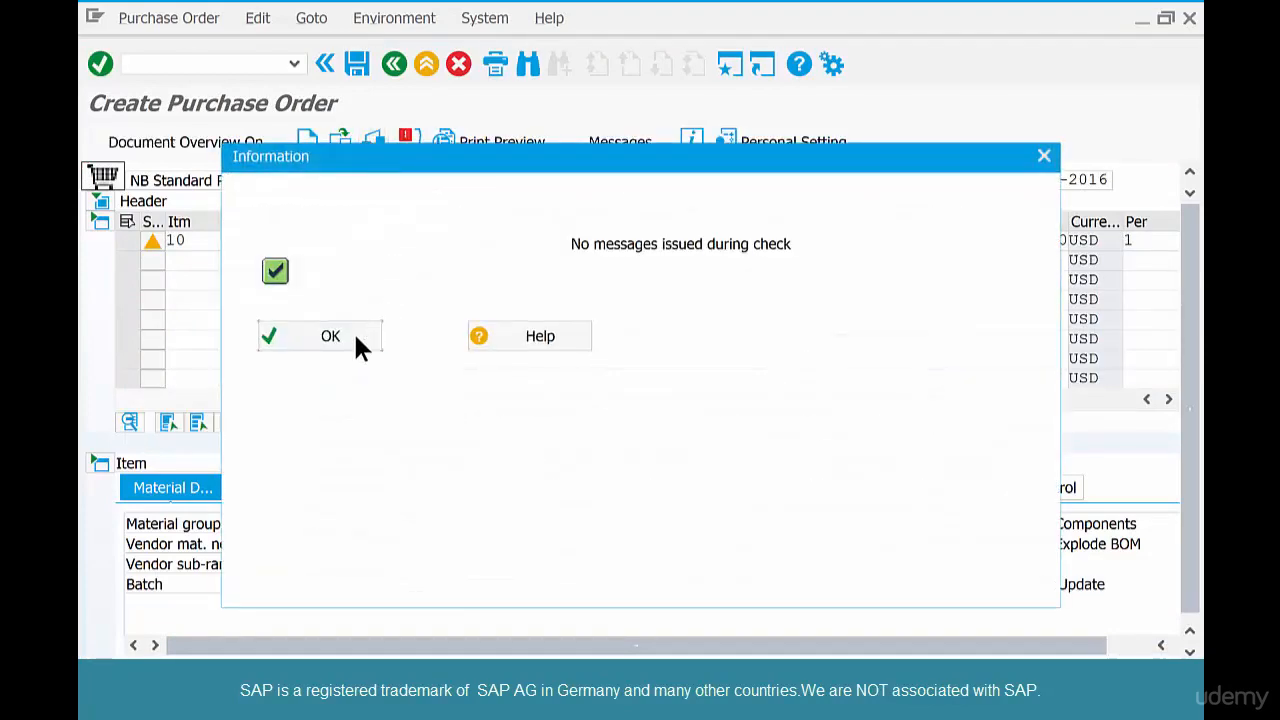
{"action": "left_click", "coordinate": [356, 345]}
Step: Save the subcontracting purchase order, dismiss the confirmation, and bring up the document selection showing its order number
{"action": "left_click", "coordinate": [356, 65]}
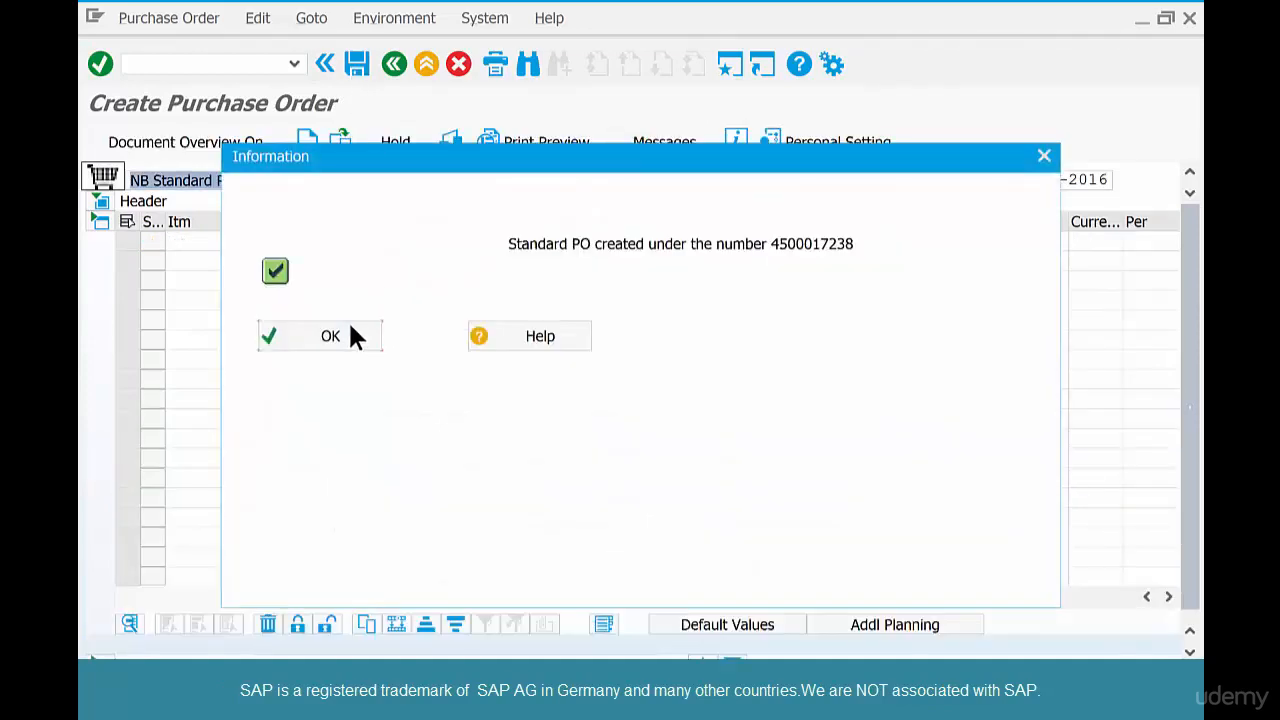
{"action": "left_click", "coordinate": [350, 338]}
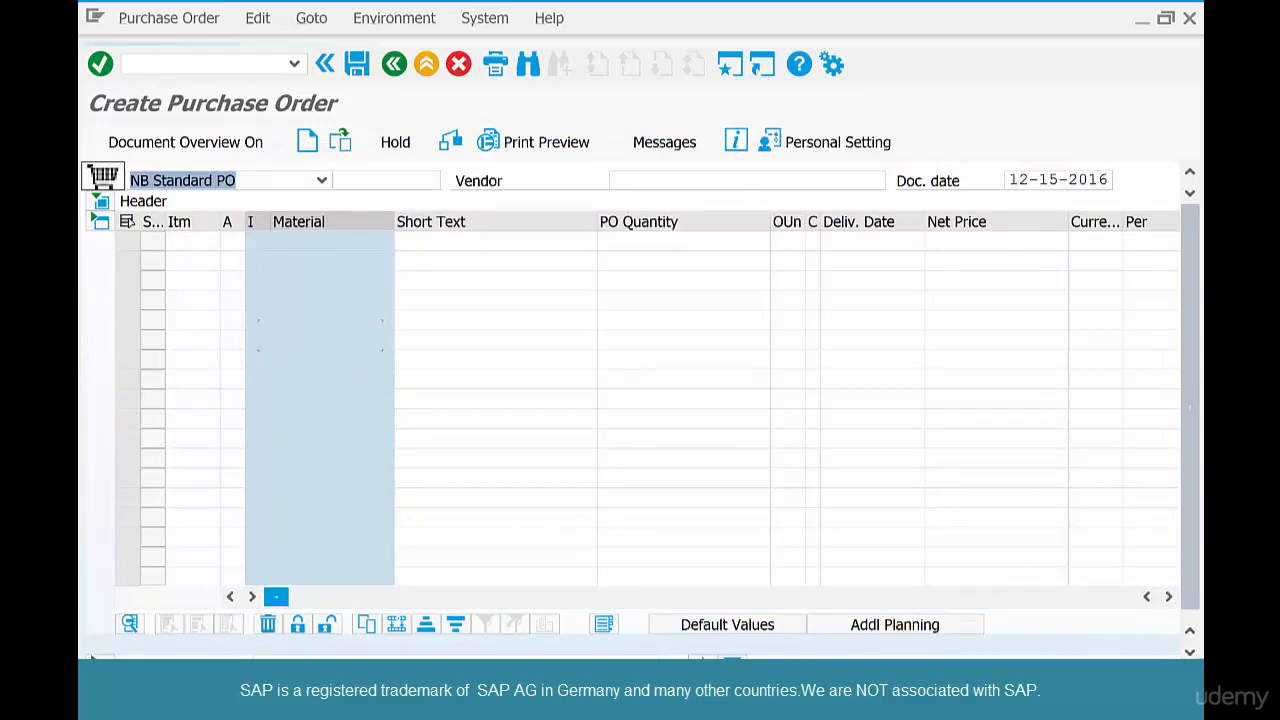
{"action": "key", "text": "F1"}
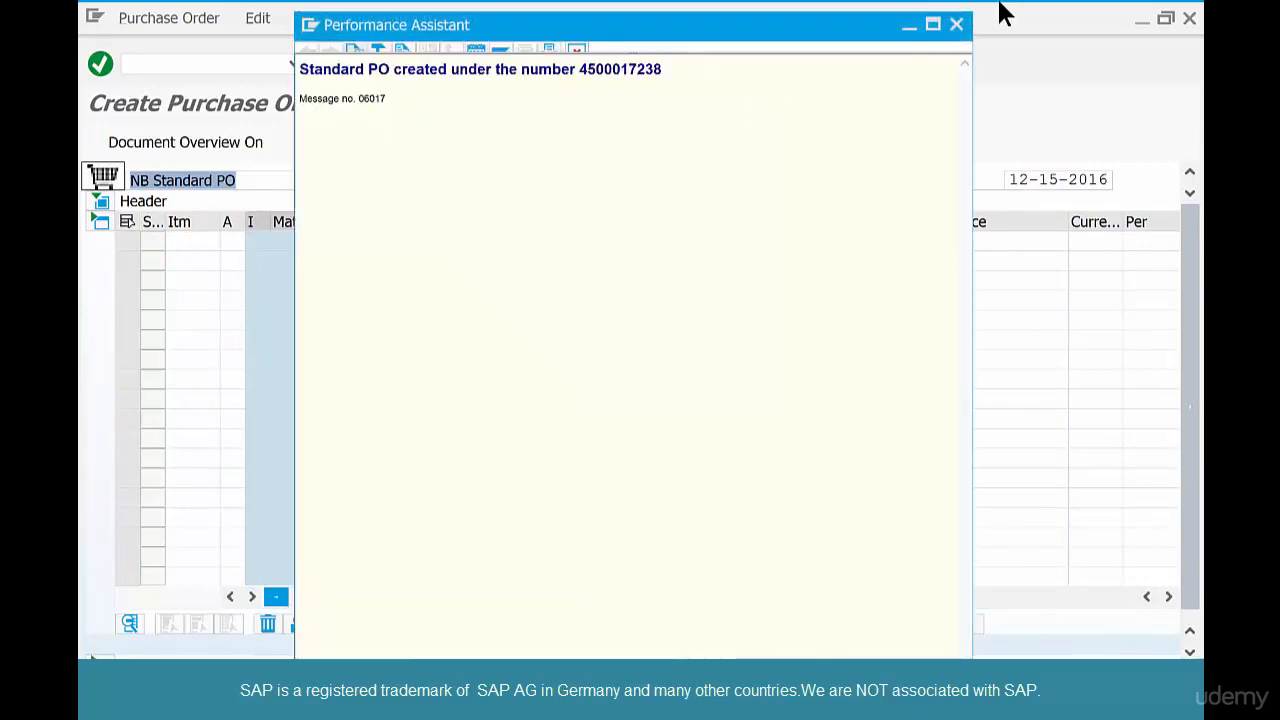
{"action": "left_click", "coordinate": [955, 29]}
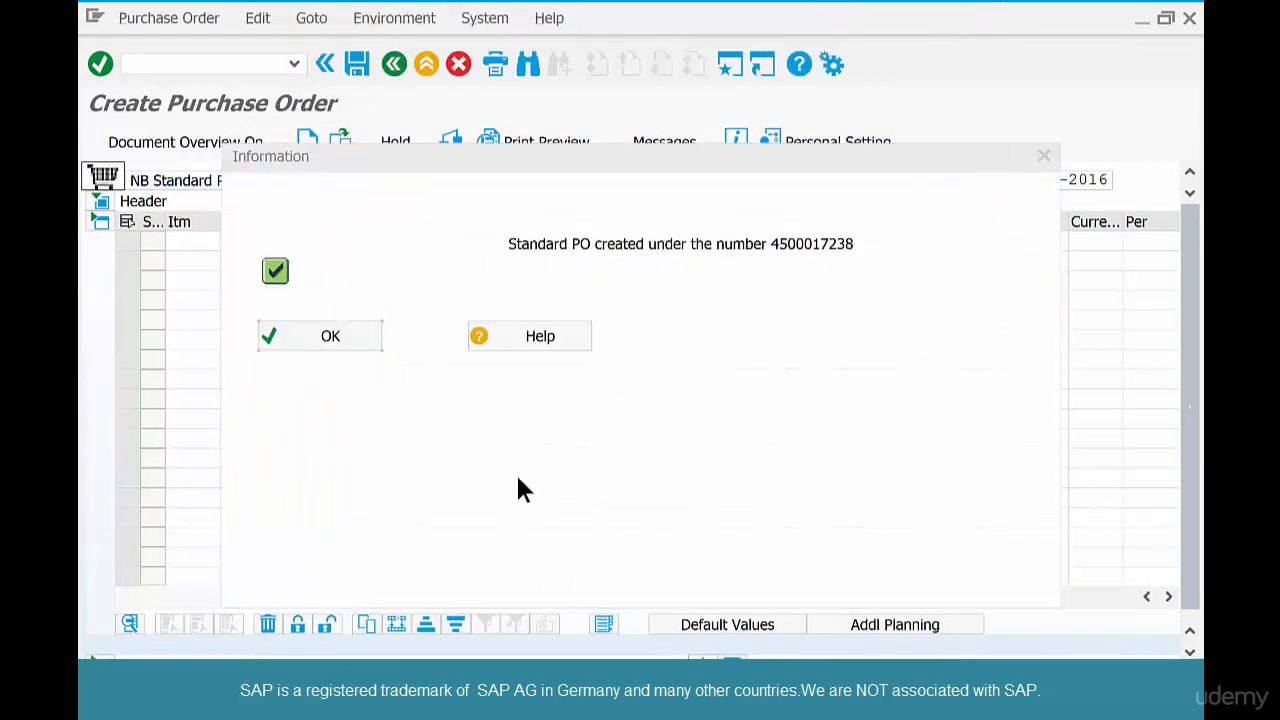
{"action": "left_click", "coordinate": [305, 340]}
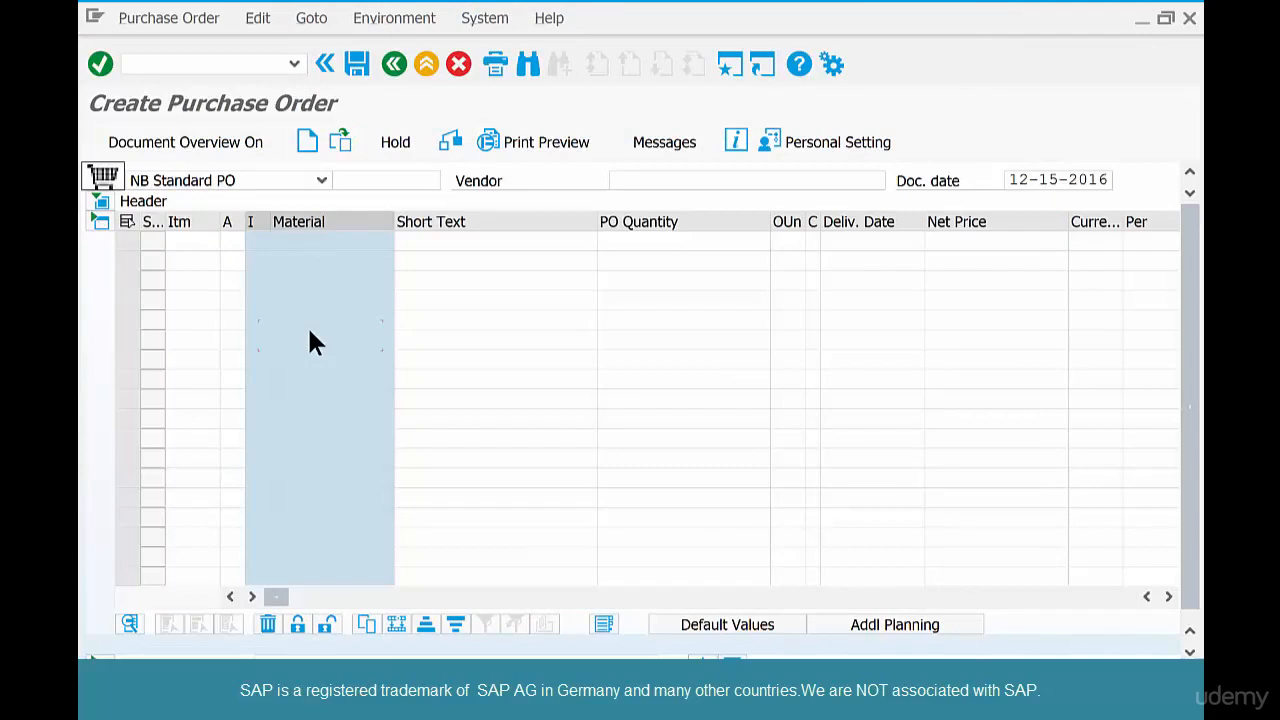
{"action": "left_click", "coordinate": [346, 141]}
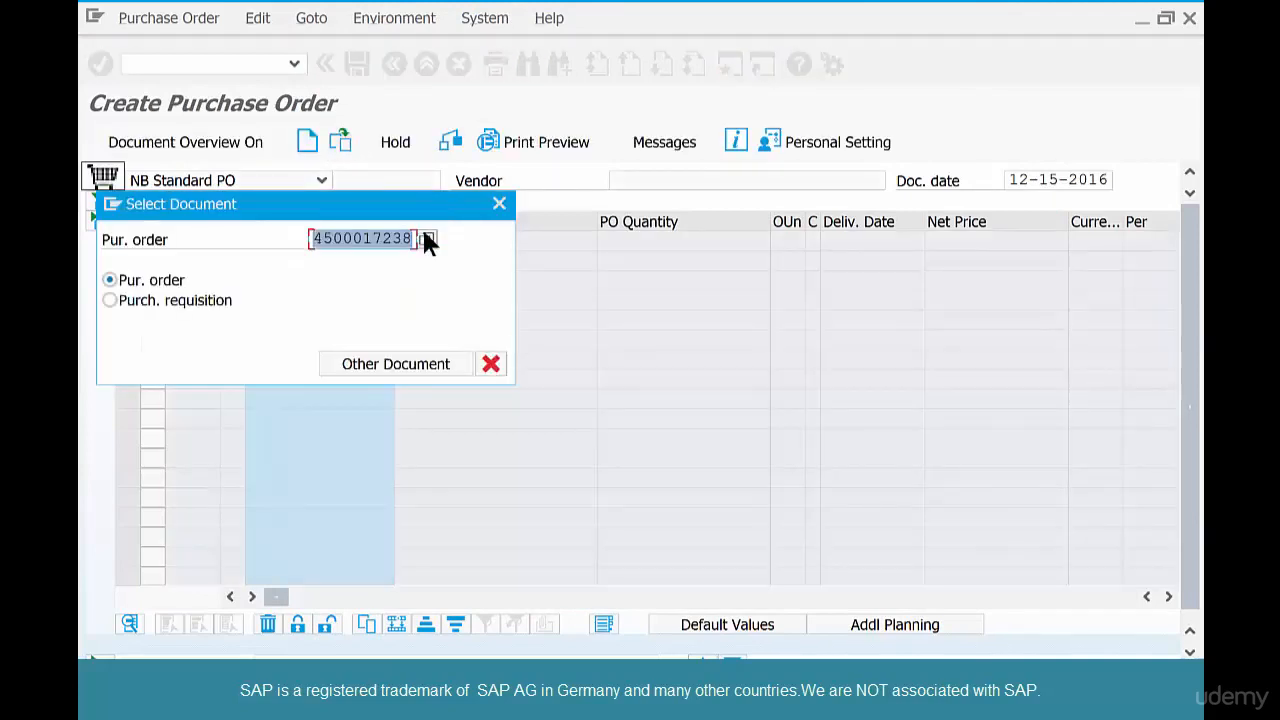
{"action": "left_click", "coordinate": [424, 238]}
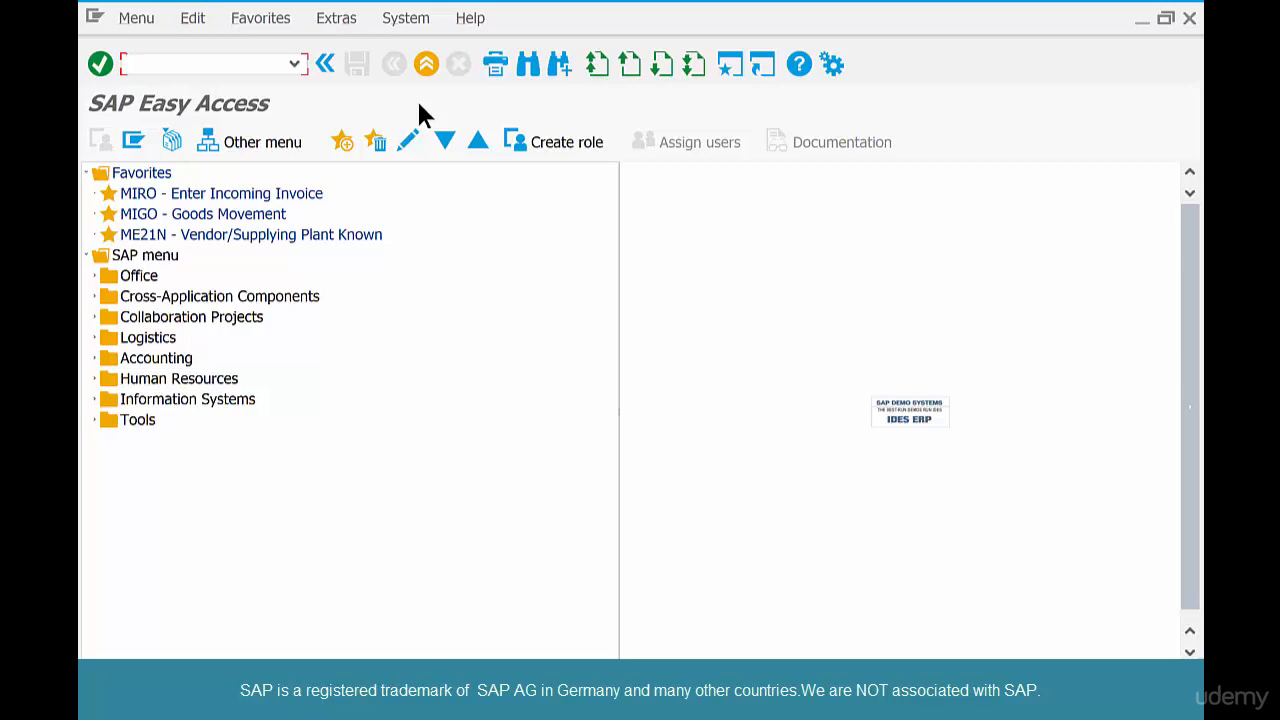
Step: Open the ME2O SC Stocks per Vendor report among the Purchasing reports for purchase orders
{"action": "double_click", "coordinate": [152, 339]}
{"action": "double_click", "coordinate": [257, 362]}
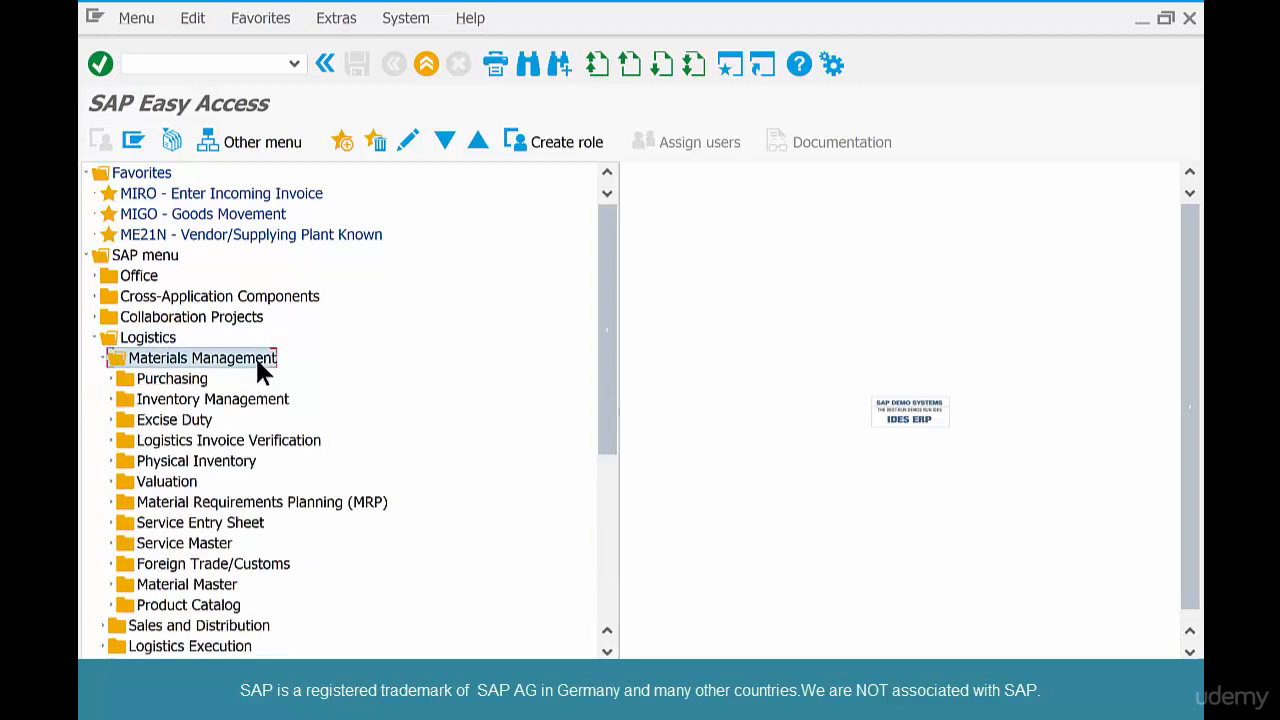
{"action": "double_click", "coordinate": [200, 386]}
{"action": "double_click", "coordinate": [208, 234]}
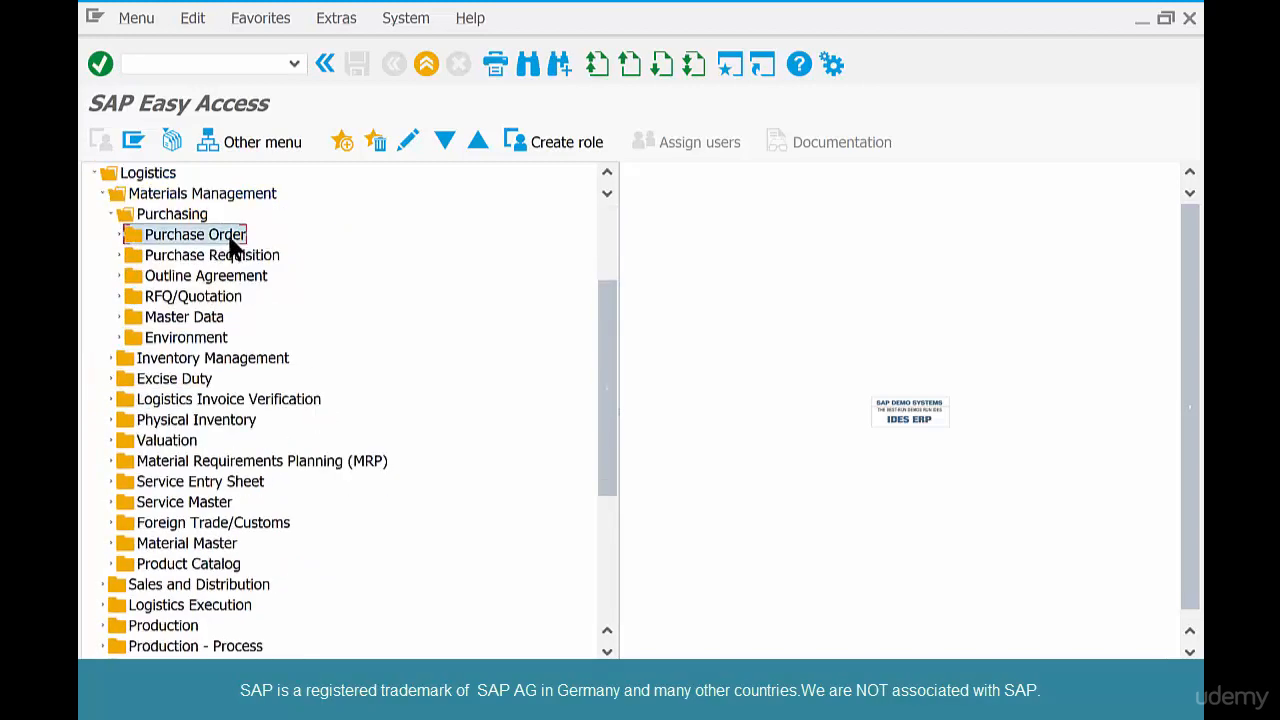
{"action": "double_click", "coordinate": [226, 236]}
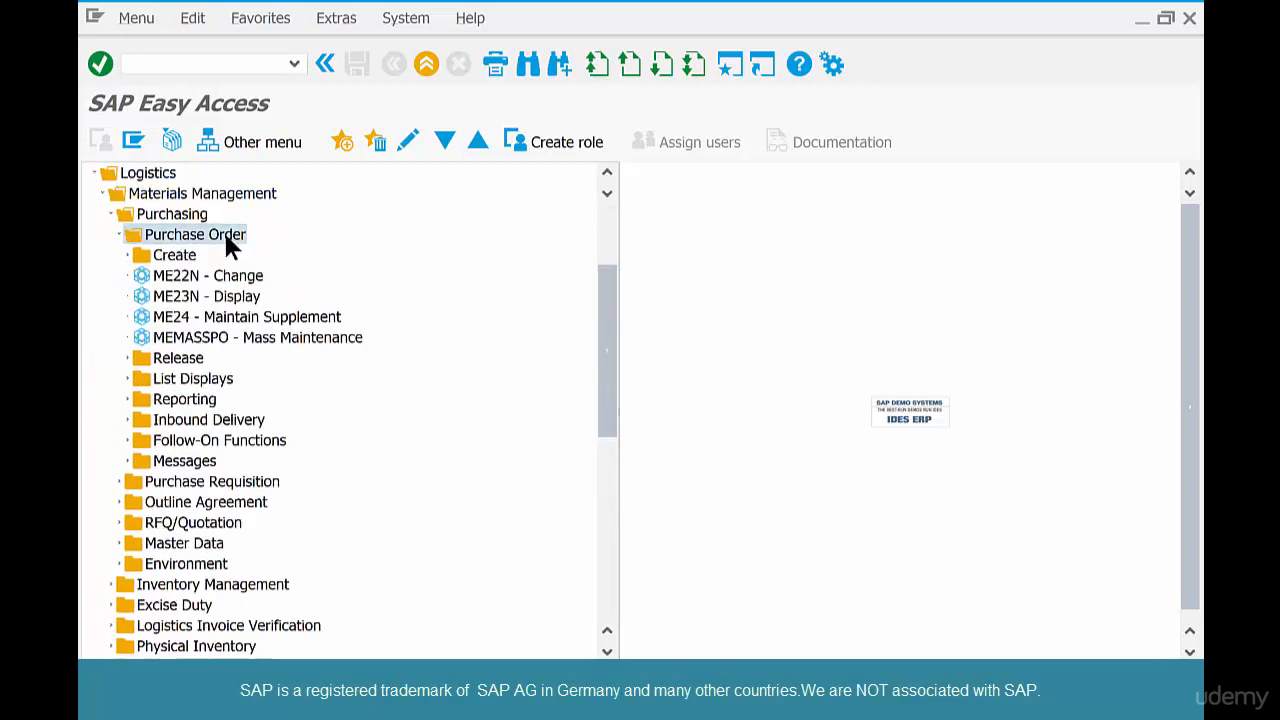
{"action": "double_click", "coordinate": [198, 402]}
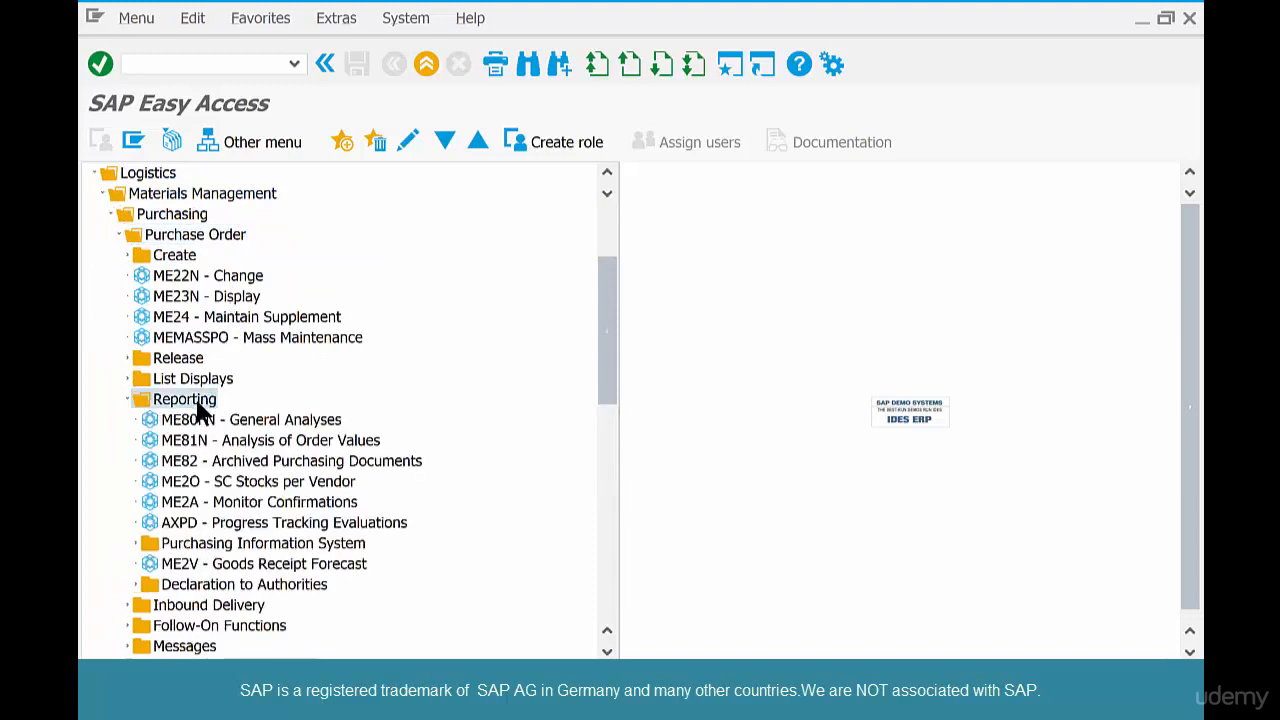
{"action": "left_click", "coordinate": [333, 485]}
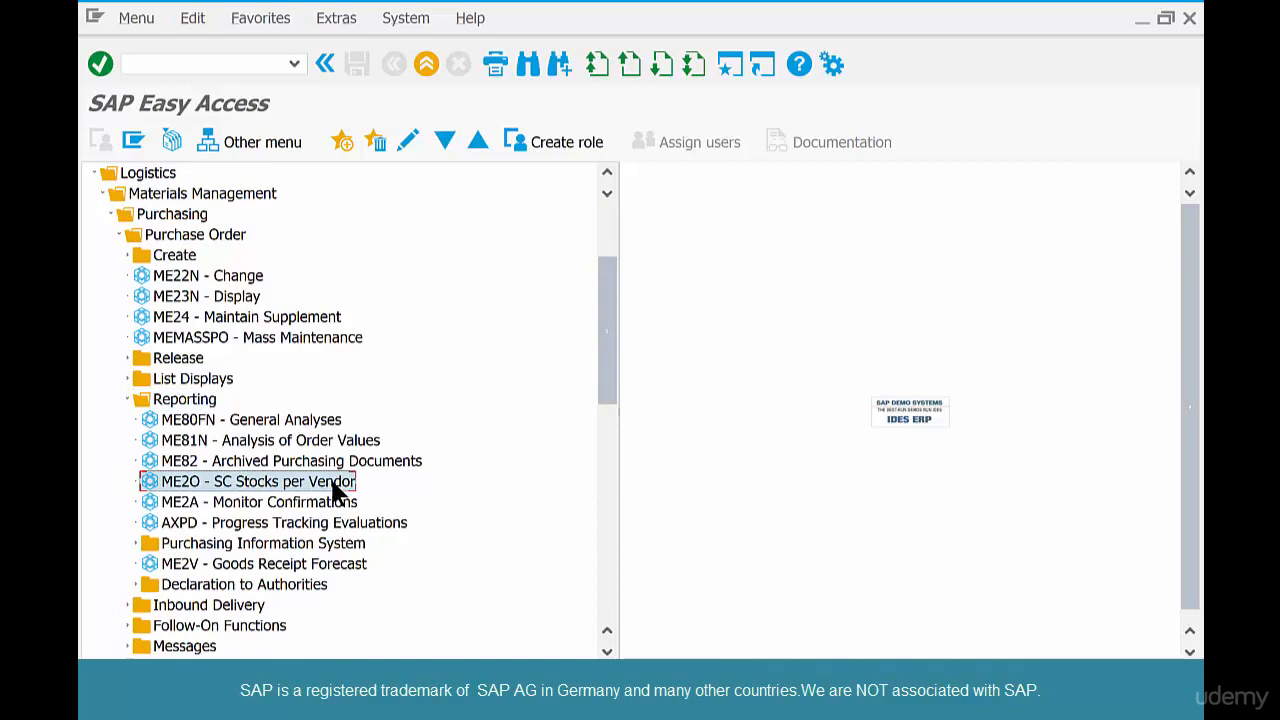
{"action": "double_click", "coordinate": [334, 483]}
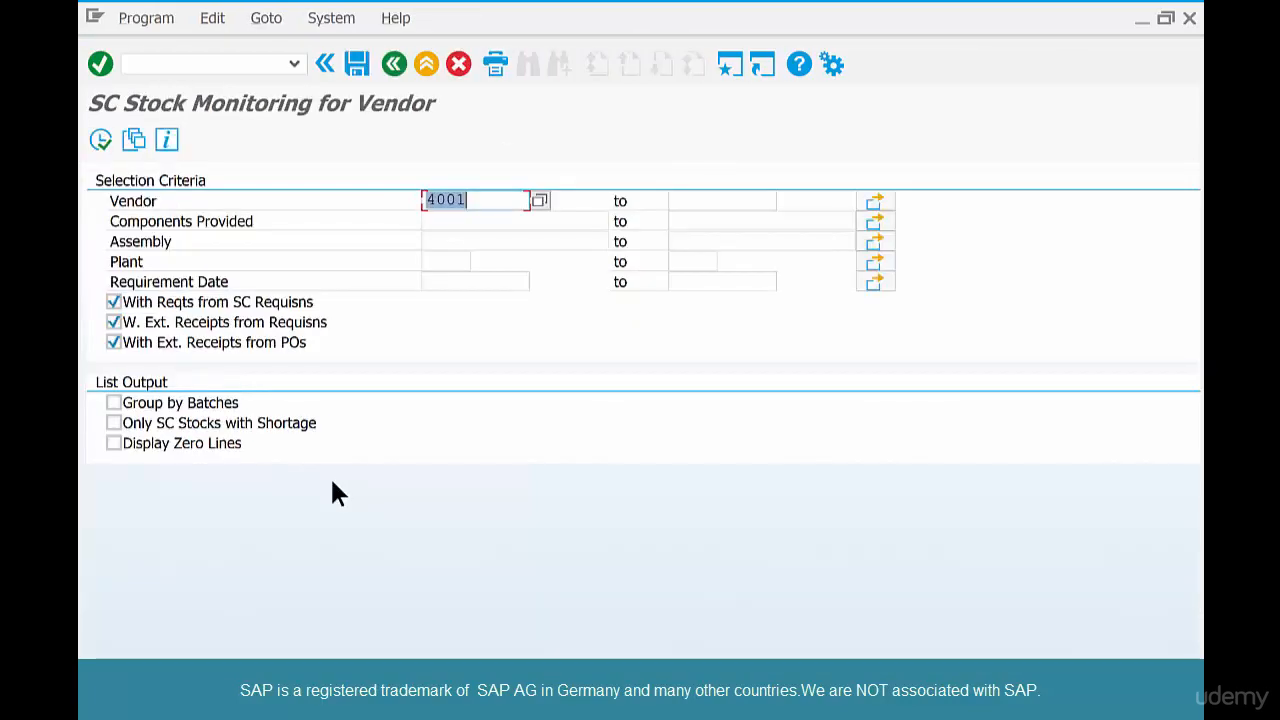
Step: Run the stock monitoring report for the preset vendor with plant chi1, and expand the FLOUR-01 requirements via SC orders
{"action": "left_click", "coordinate": [469, 221]}
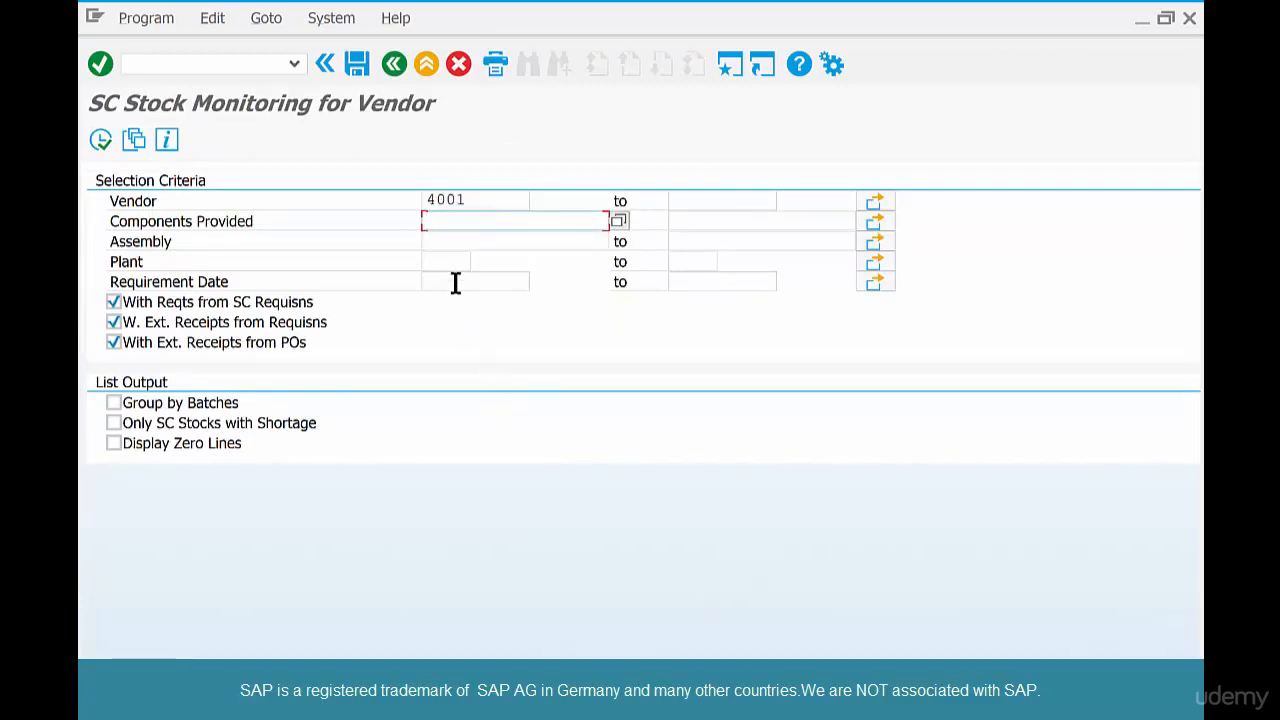
{"action": "left_click", "coordinate": [443, 262]}
{"action": "type", "text": "ch11"}
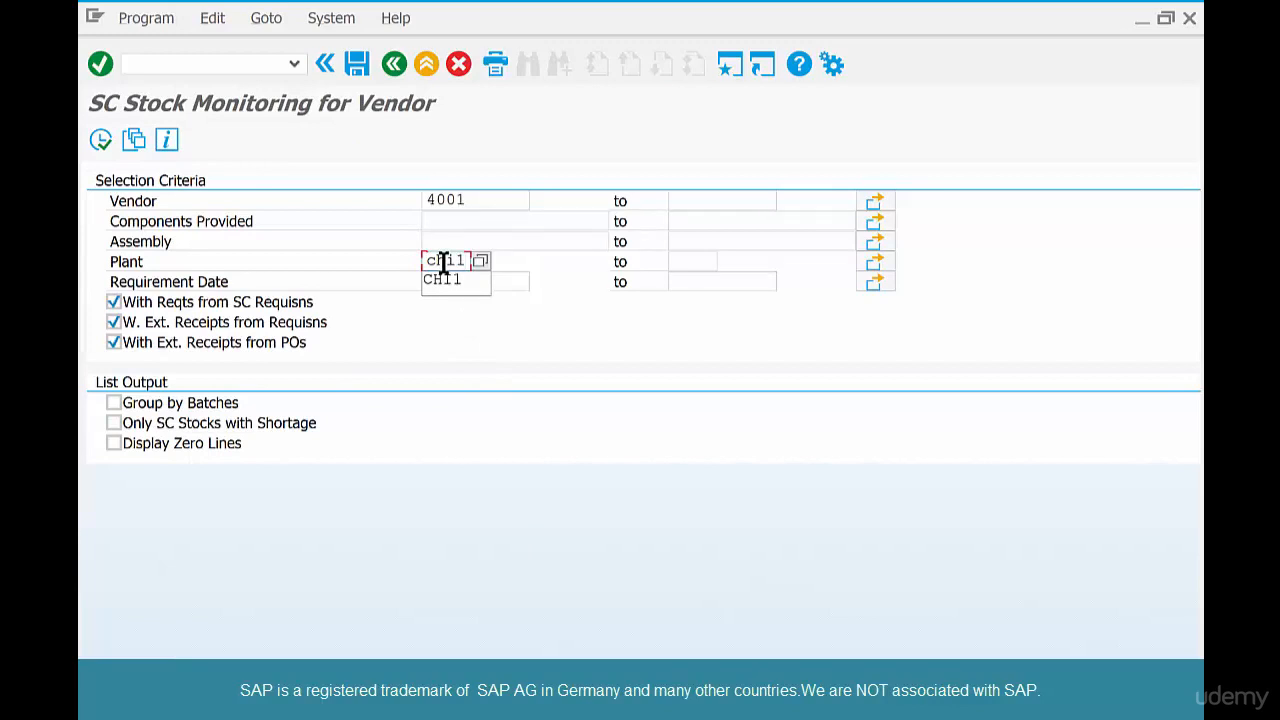
{"action": "left_click", "coordinate": [437, 397]}
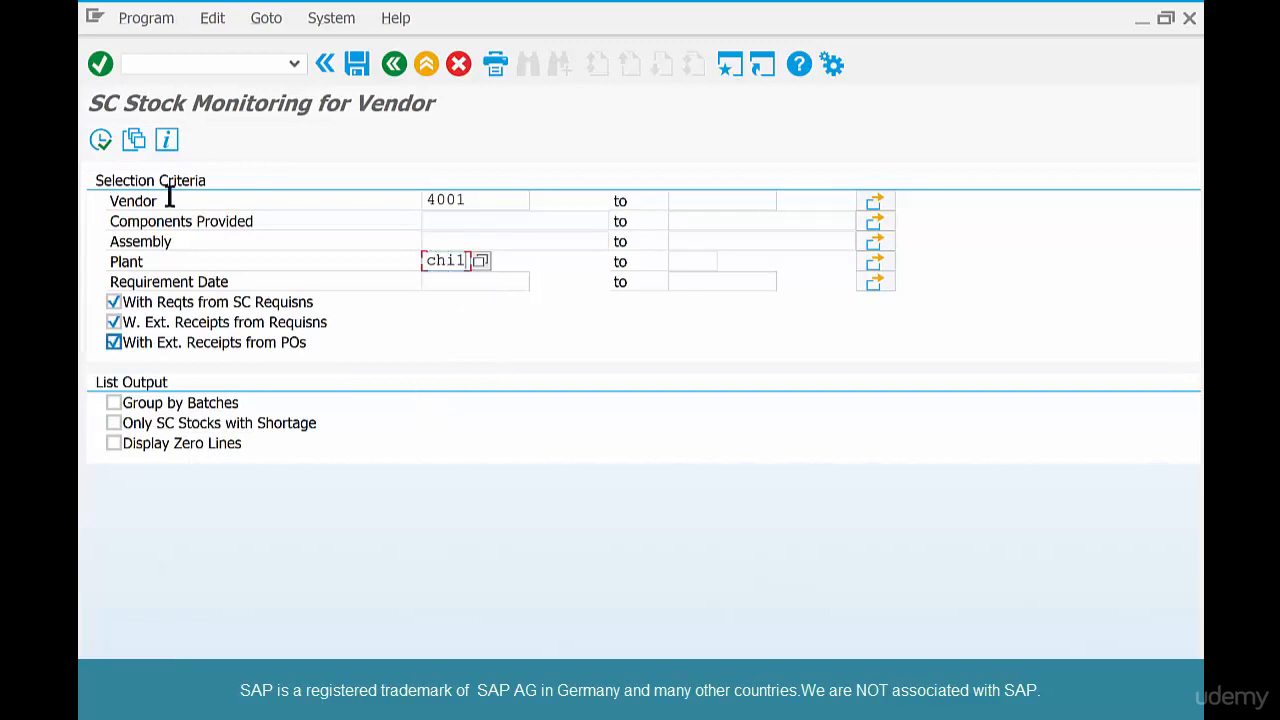
{"action": "left_click", "coordinate": [99, 140]}
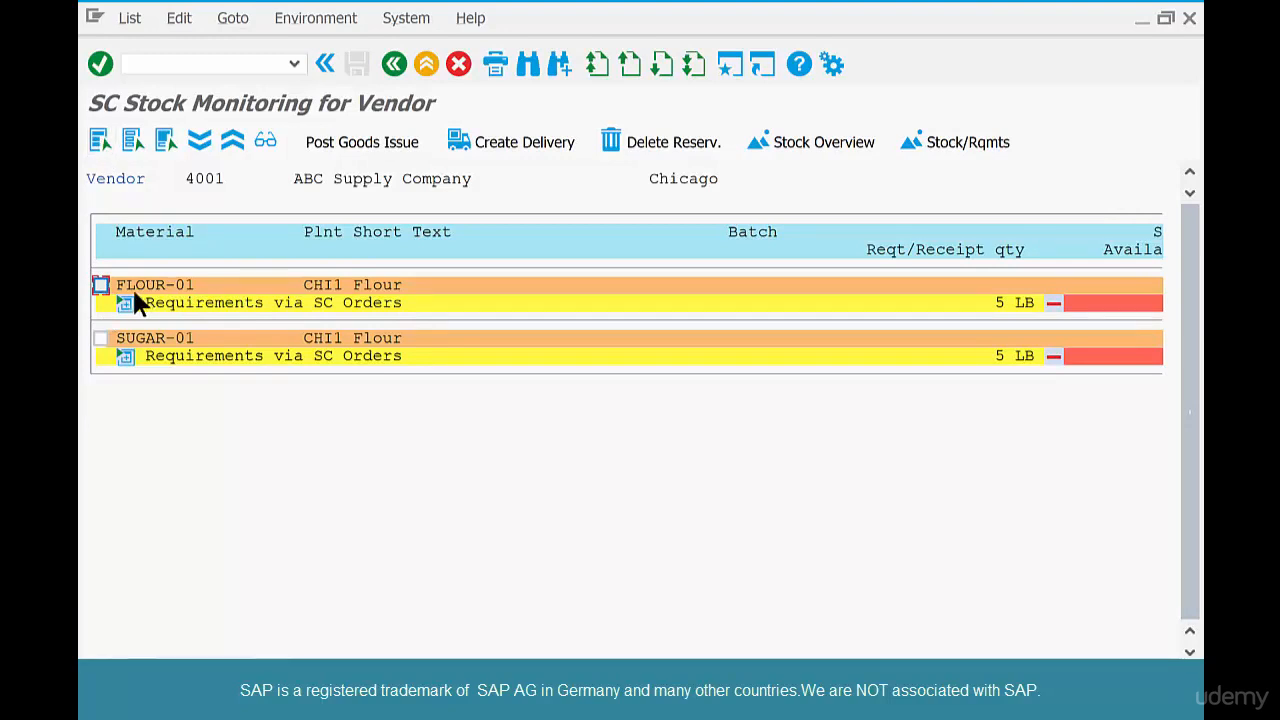
{"action": "left_click", "coordinate": [124, 303]}
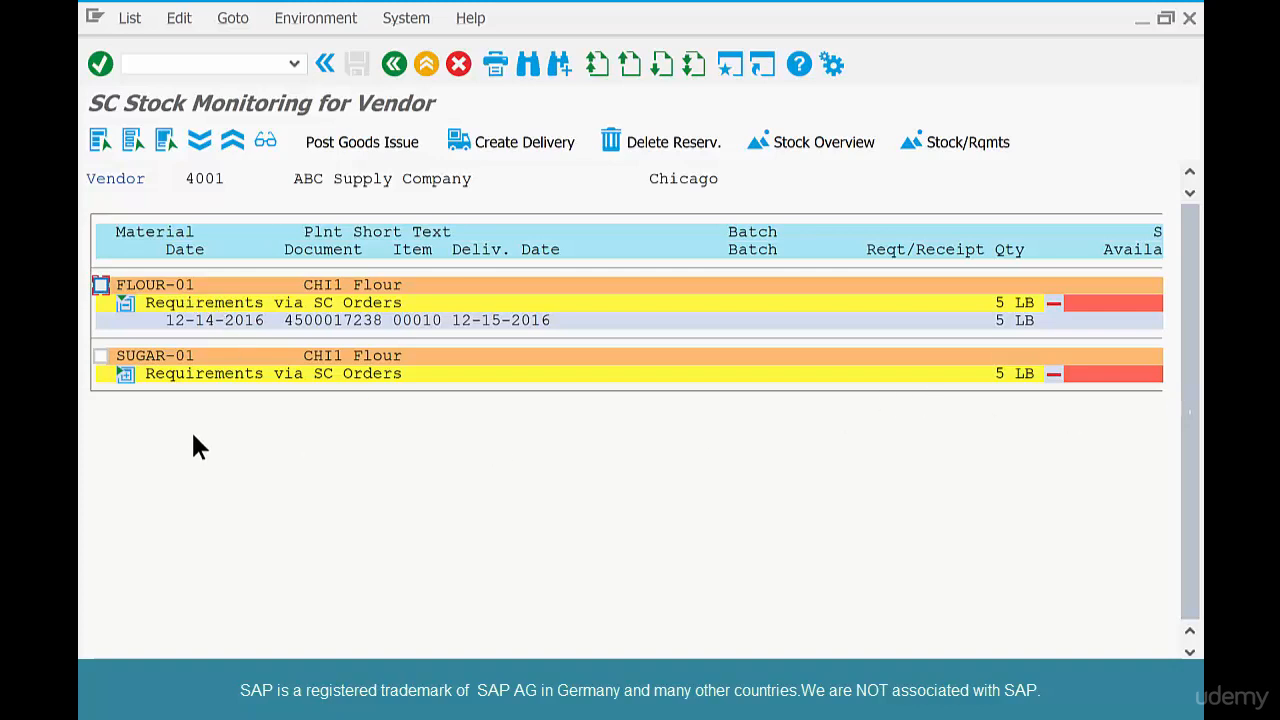
Step: Post the goods issue of FLOUR-01 and SUGAR-01 to the vendor from storage location RAW, and close the posting messages
{"action": "left_click", "coordinate": [100, 286]}
{"action": "left_click", "coordinate": [100, 356]}
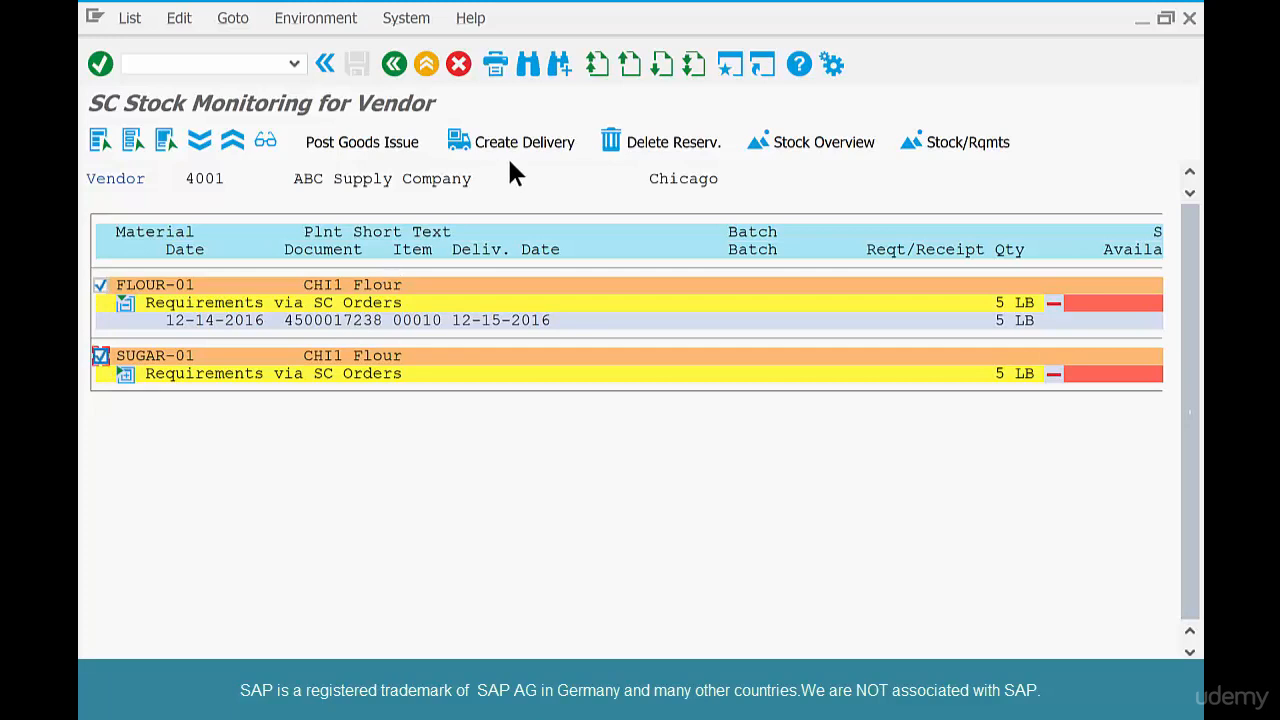
{"action": "left_click", "coordinate": [381, 150]}
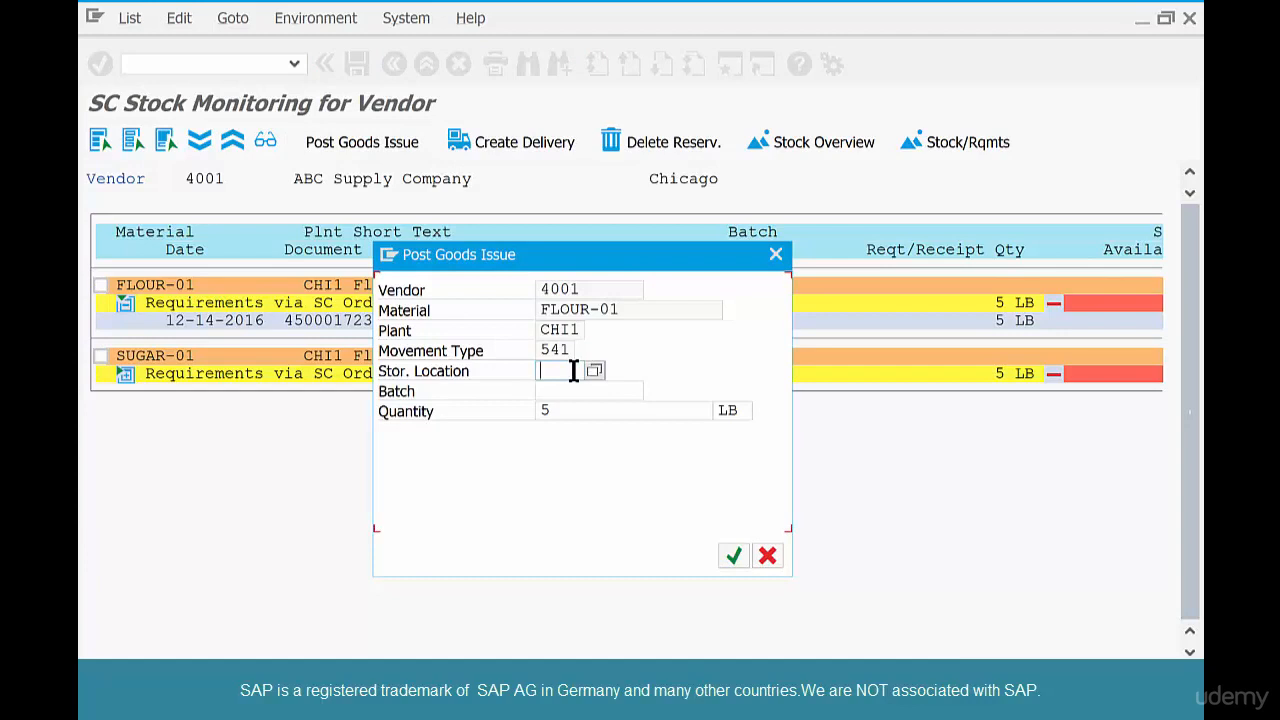
{"action": "type", "text": "raw"}
{"action": "left_click", "coordinate": [732, 556]}
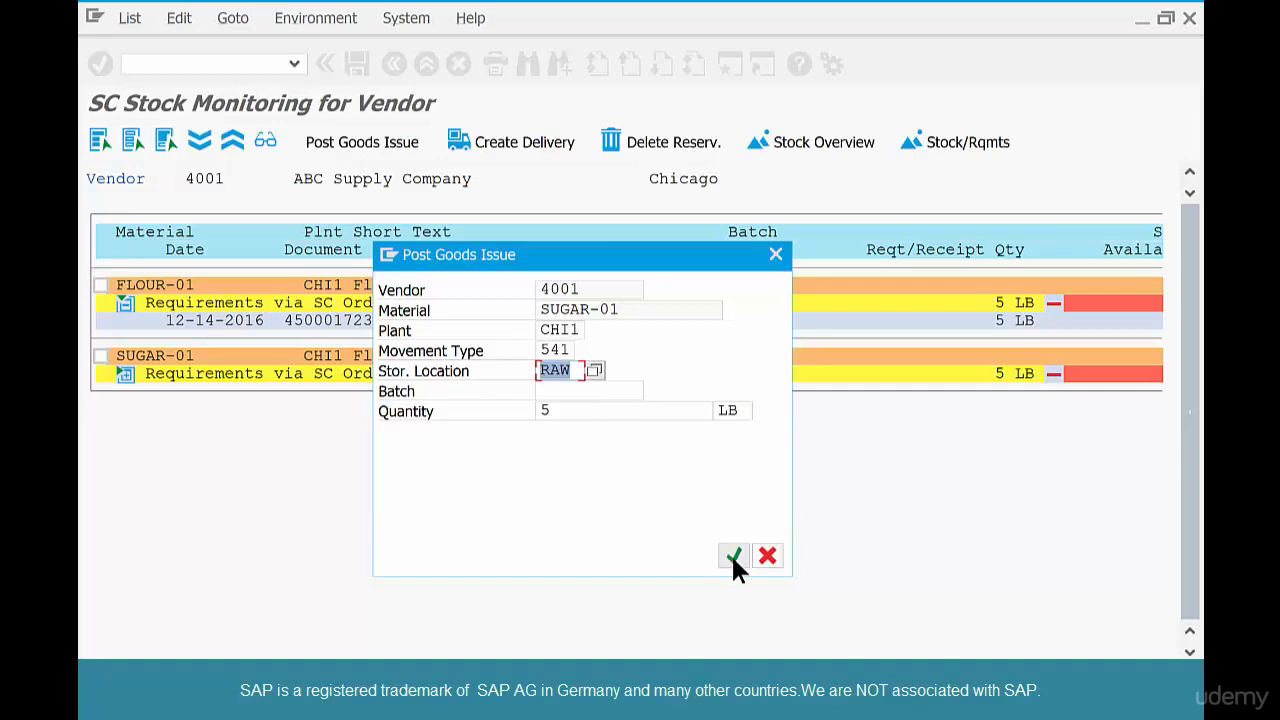
{"action": "left_click", "coordinate": [733, 557]}
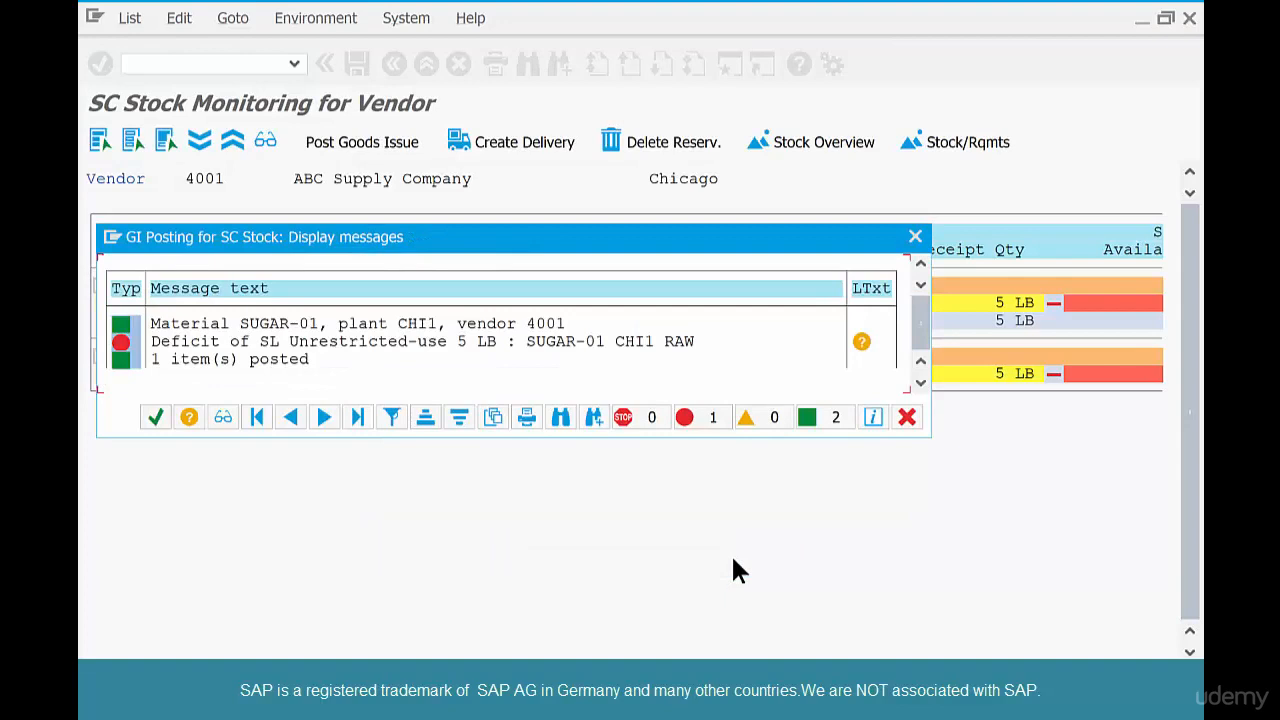
{"action": "left_click", "coordinate": [155, 416]}
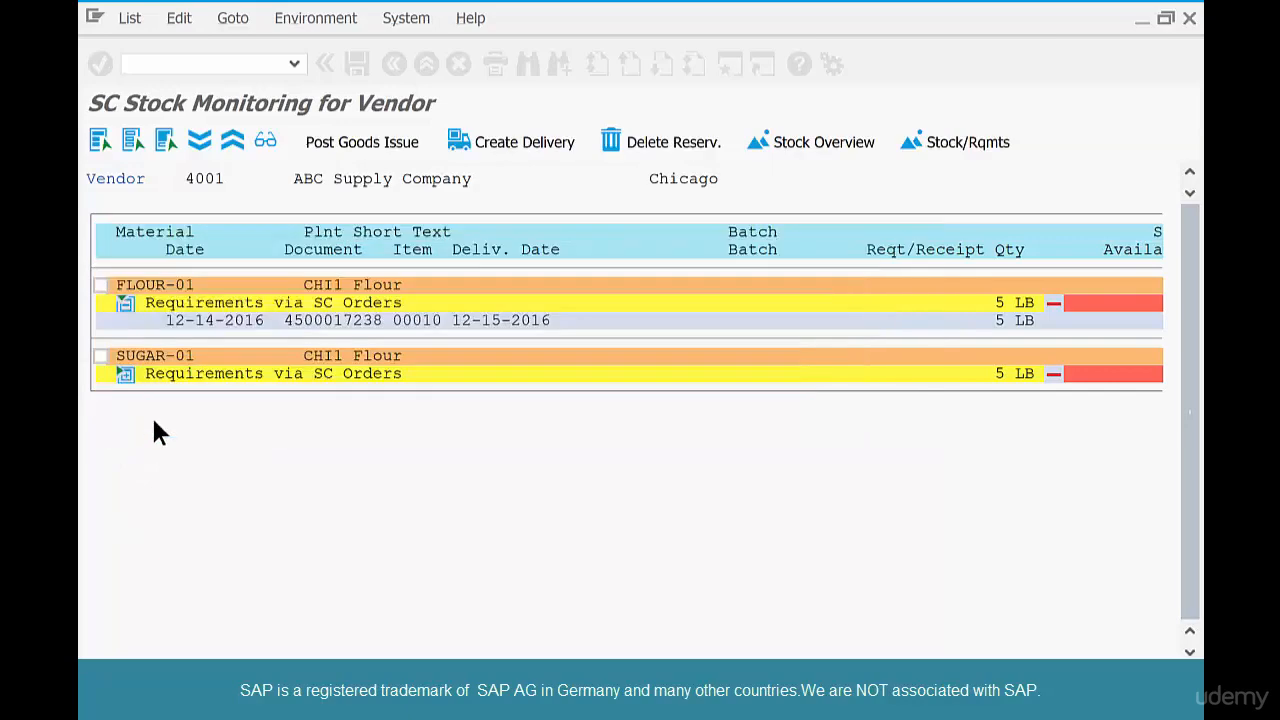
Step: Leave the vendor stock report and display the MMBE stock overview of SUGAR-01 for plant CHI1, storage location RAW
{"action": "left_click", "coordinate": [401, 60]}
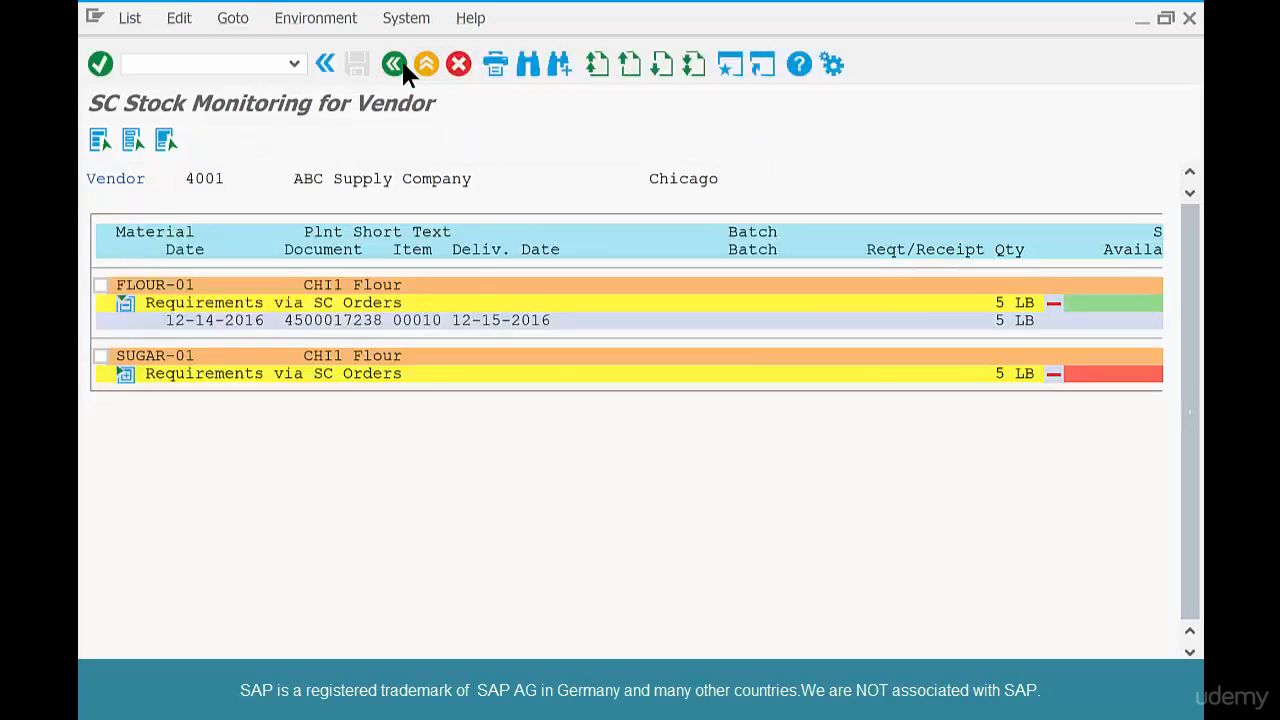
{"action": "left_click", "coordinate": [401, 60]}
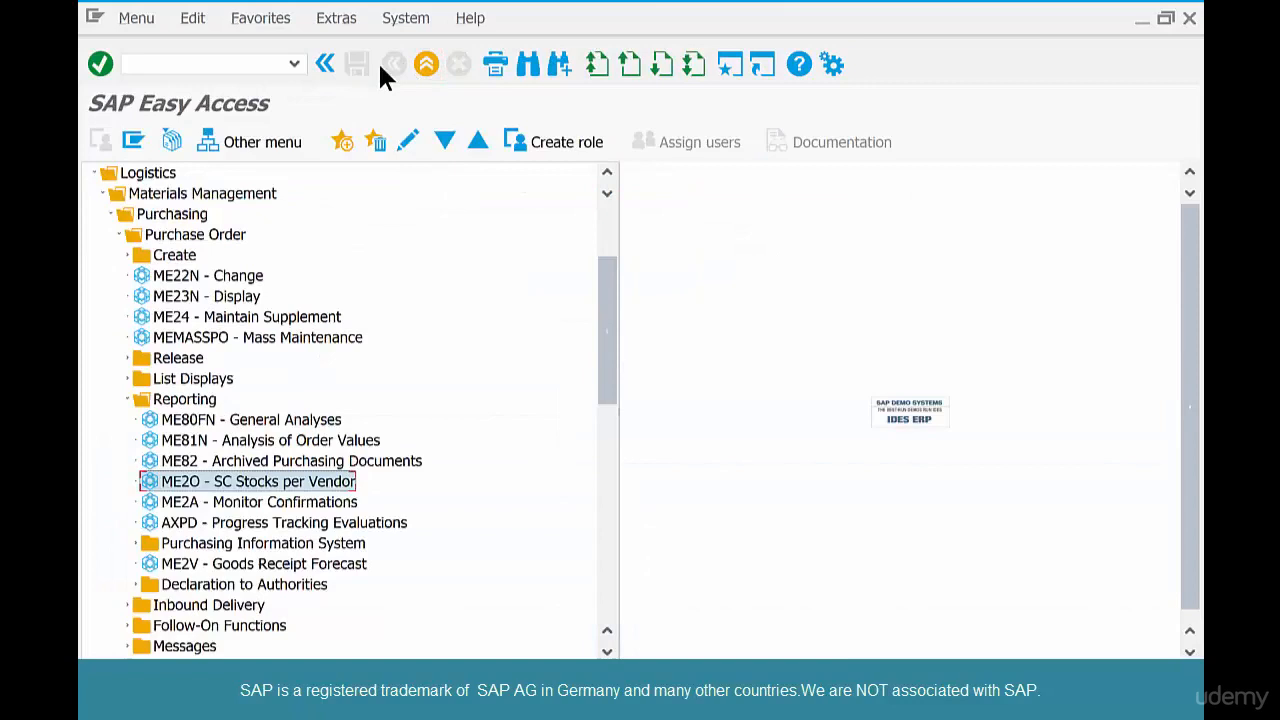
{"action": "left_click", "coordinate": [263, 68]}
{"action": "type", "text": "mmbe"}
{"action": "key", "text": "Return"}
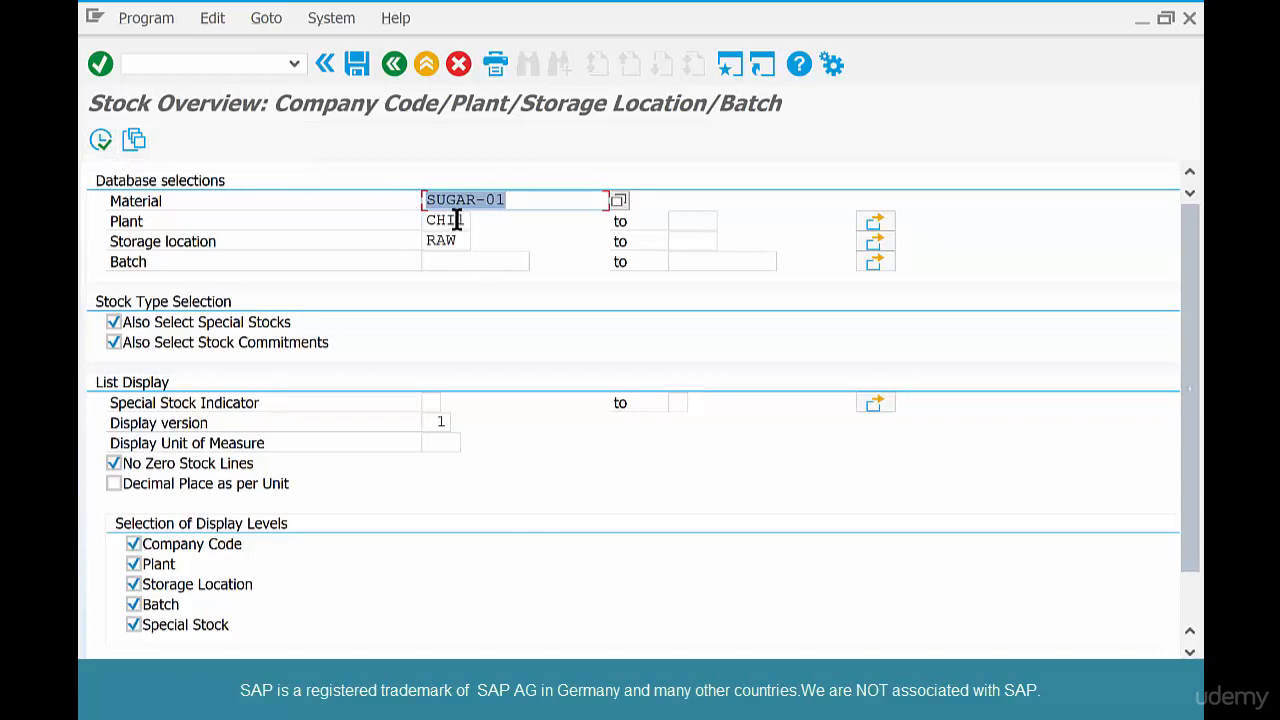
{"action": "left_click", "coordinate": [100, 140]}
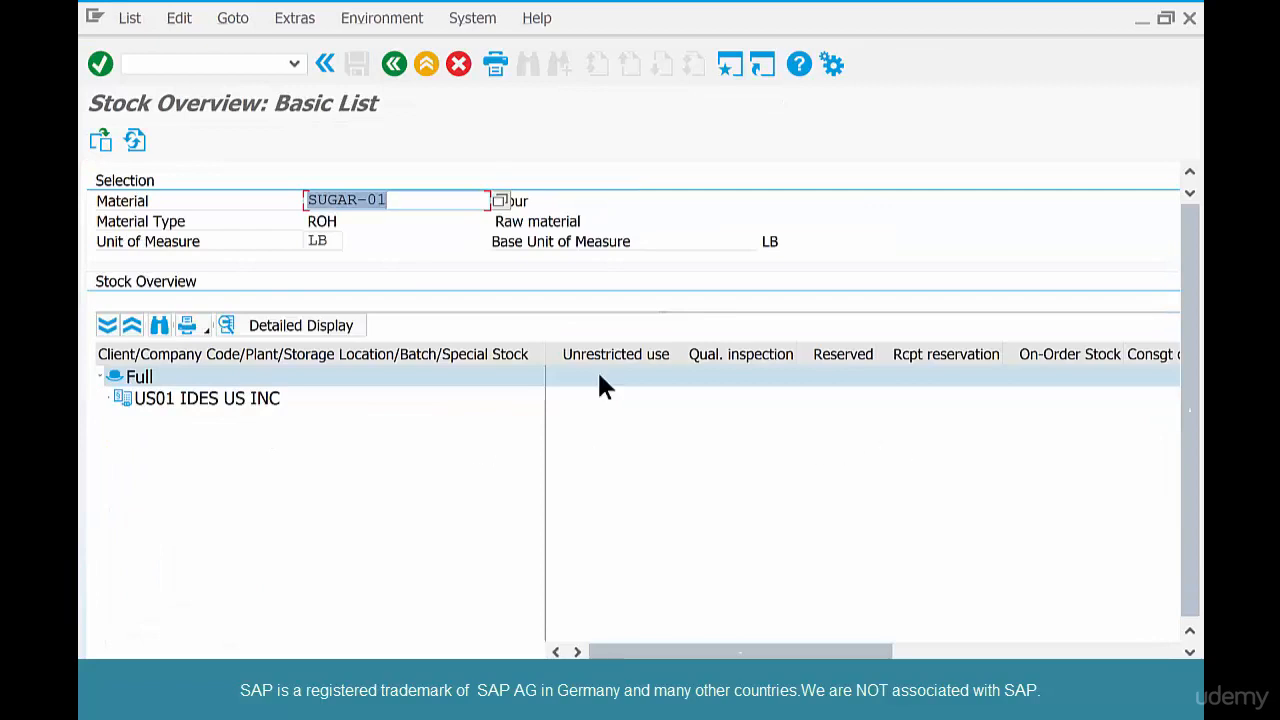
Step: Display the stock overview of flour-01, examine its unrestricted stock in RAW Raw Materials, and leave the list
{"action": "left_click", "coordinate": [394, 65]}
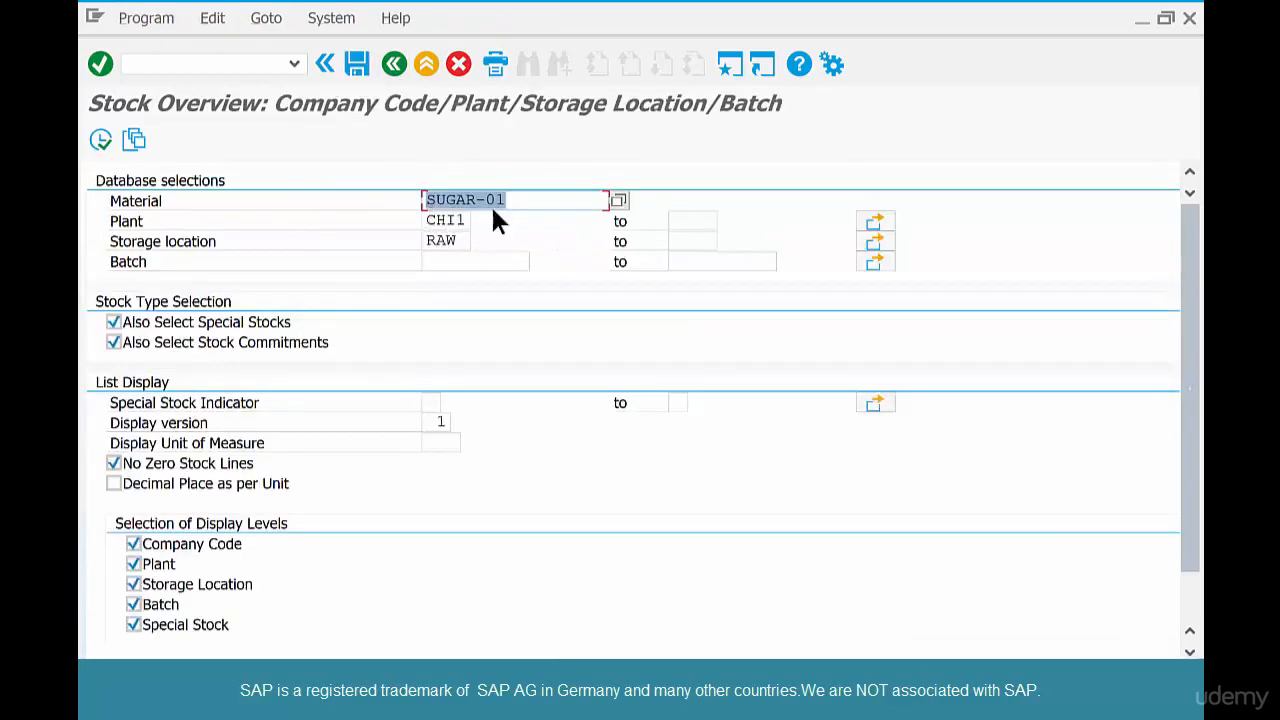
{"action": "type", "text": "flour-01"}
{"action": "left_click", "coordinate": [104, 137]}
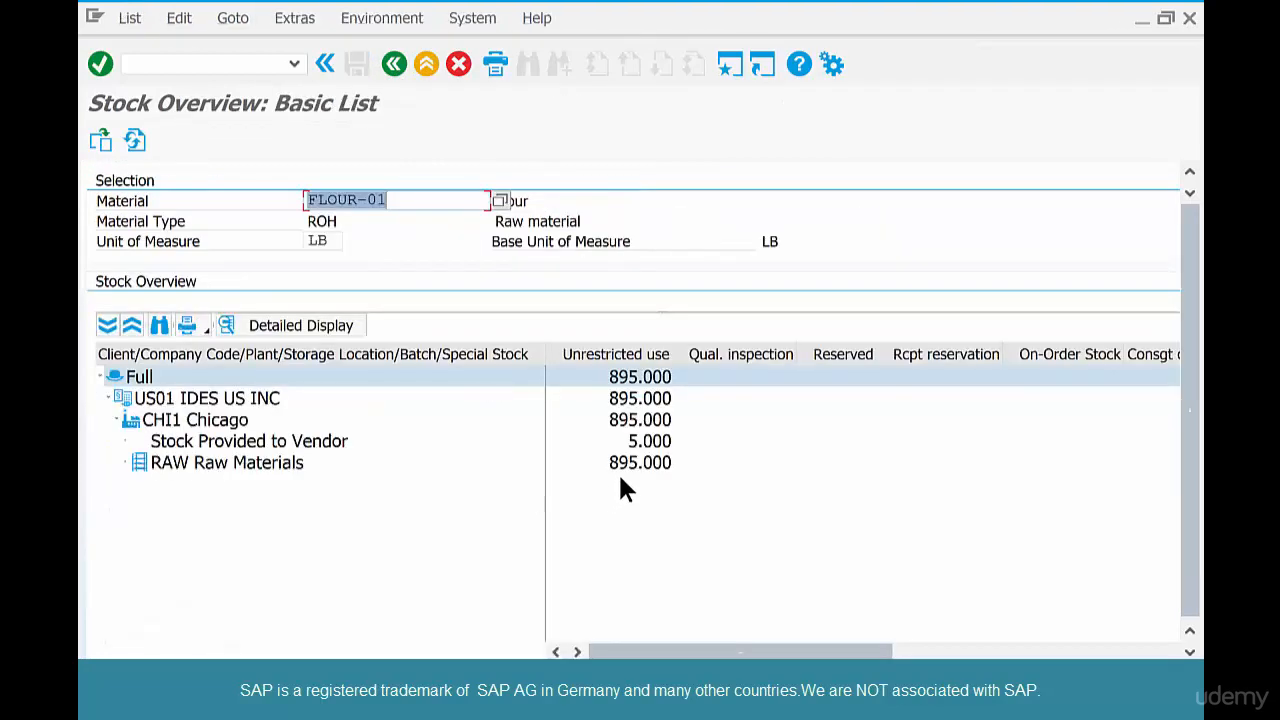
{"action": "left_click", "coordinate": [621, 468]}
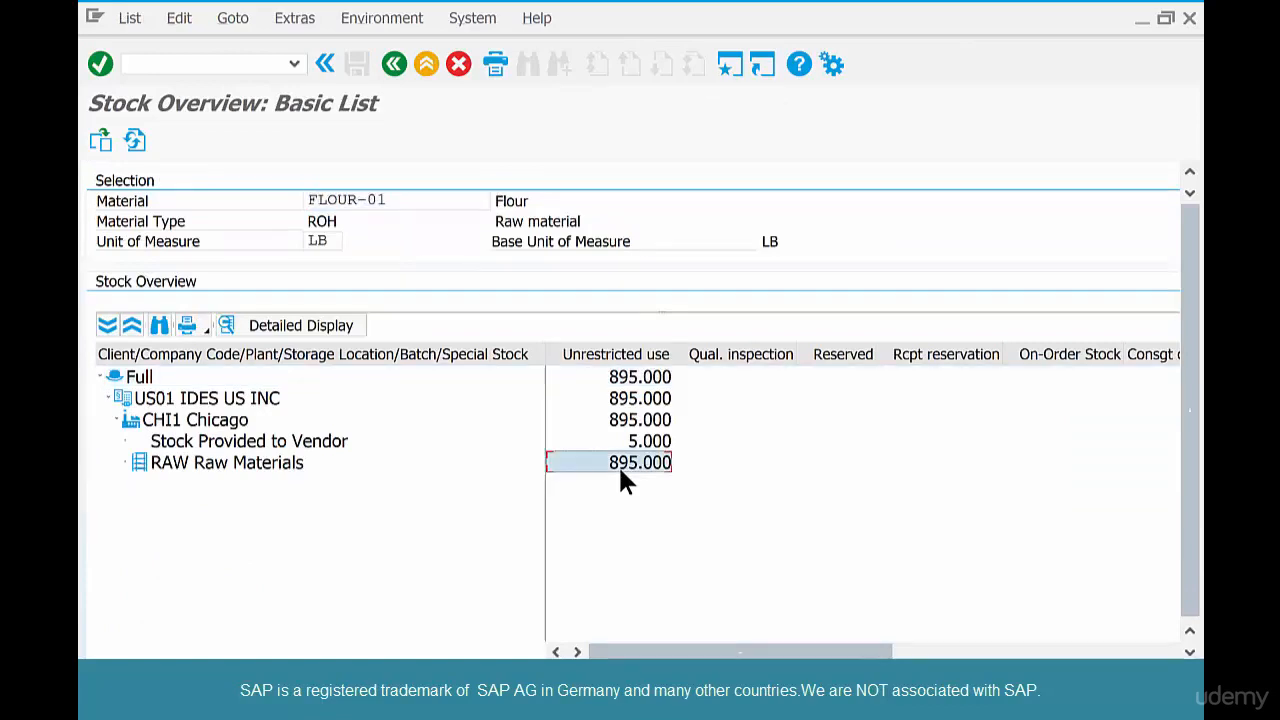
{"action": "left_click", "coordinate": [390, 70]}
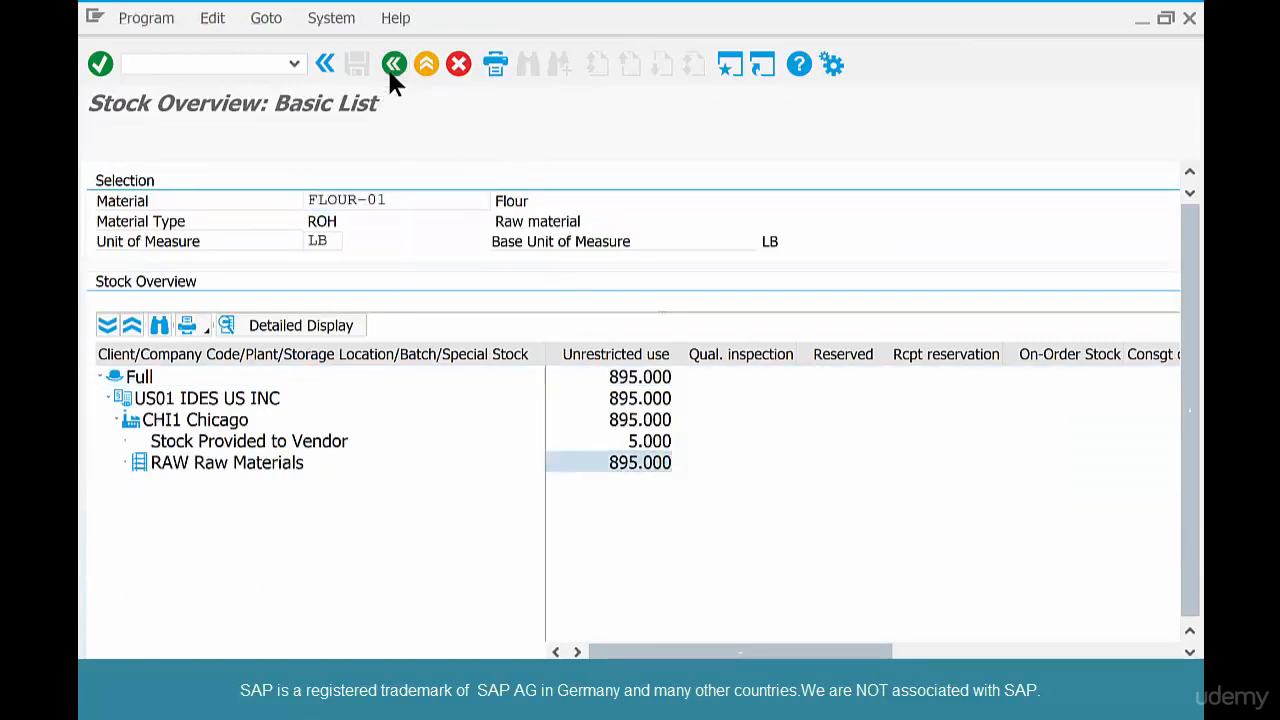
Step: Leave the stock overview, start the migo transaction, and set it to A01 Goods Receipt with reference R10 Other
{"action": "left_click", "coordinate": [391, 68]}
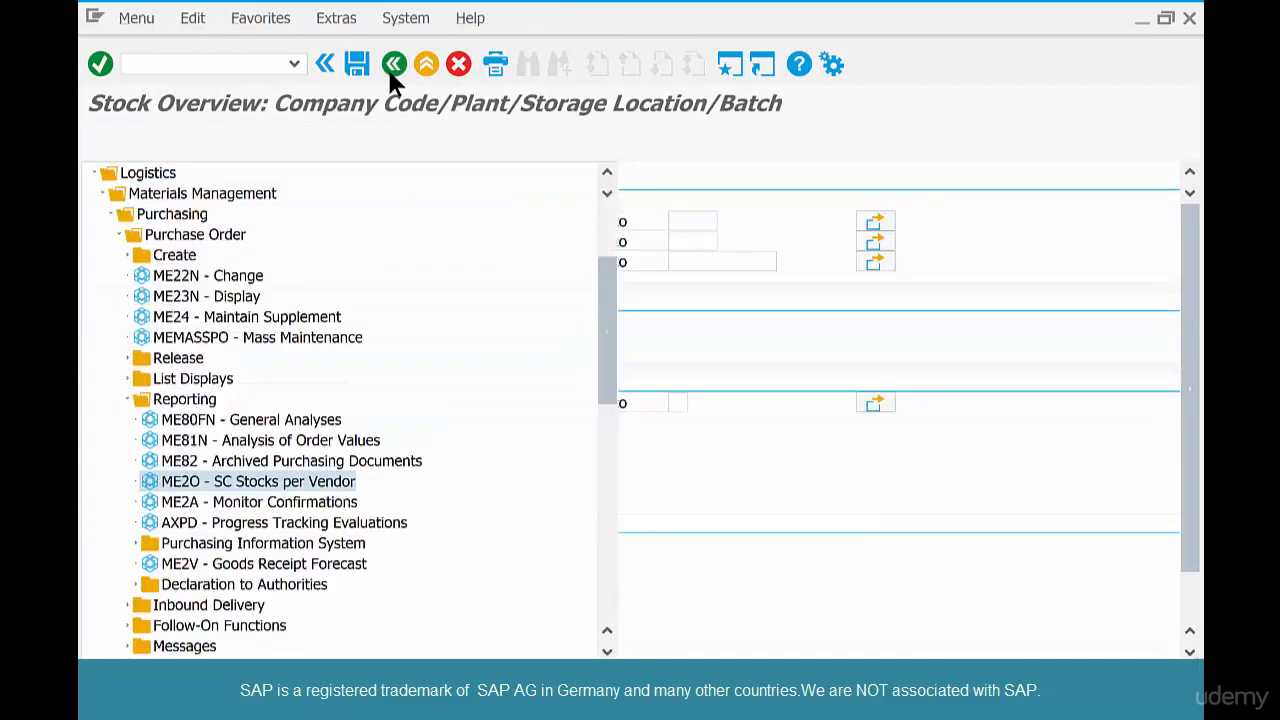
{"action": "left_click", "coordinate": [211, 66]}
{"action": "type", "text": "migo"}
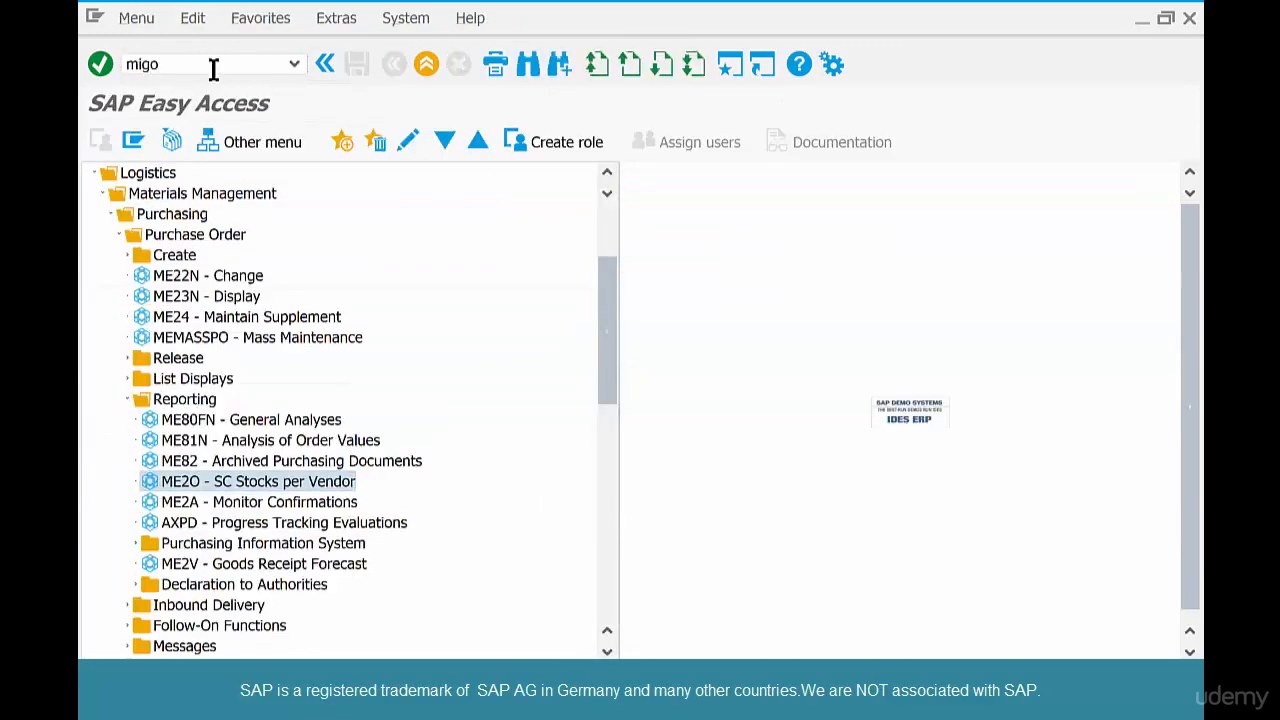
{"action": "key", "text": "Return"}
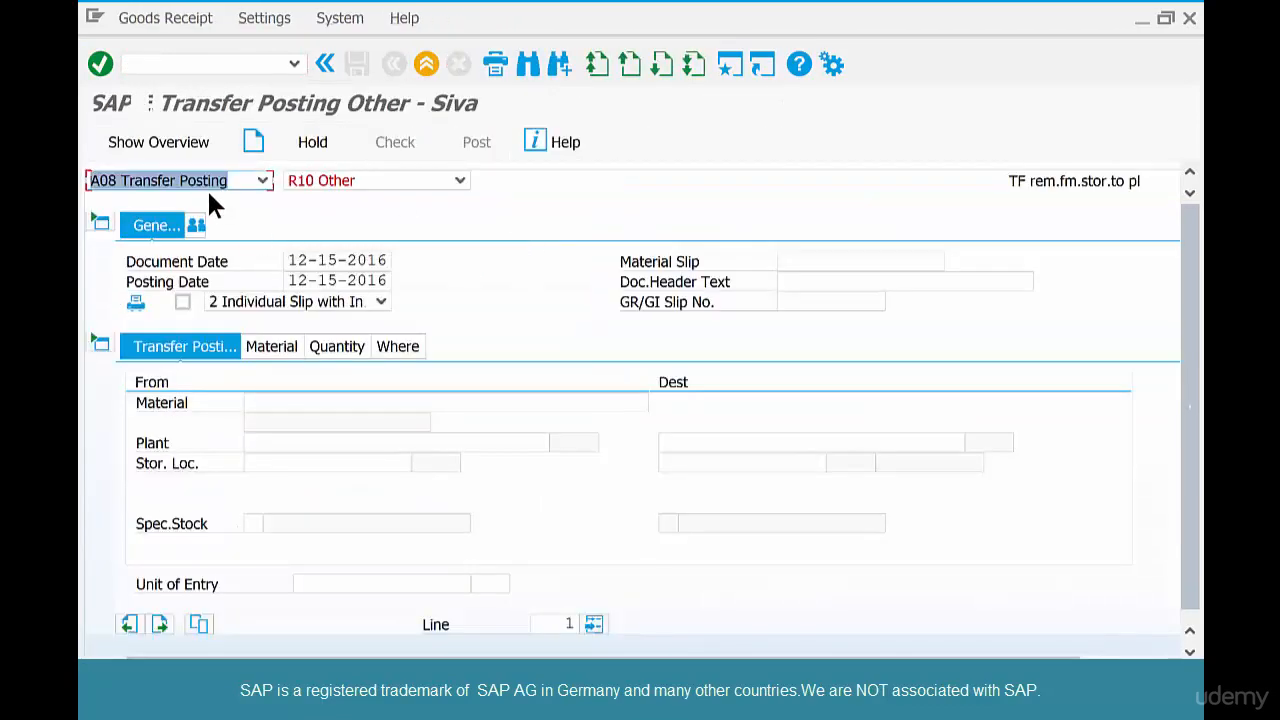
{"action": "left_click", "coordinate": [203, 180]}
{"action": "left_click", "coordinate": [182, 200]}
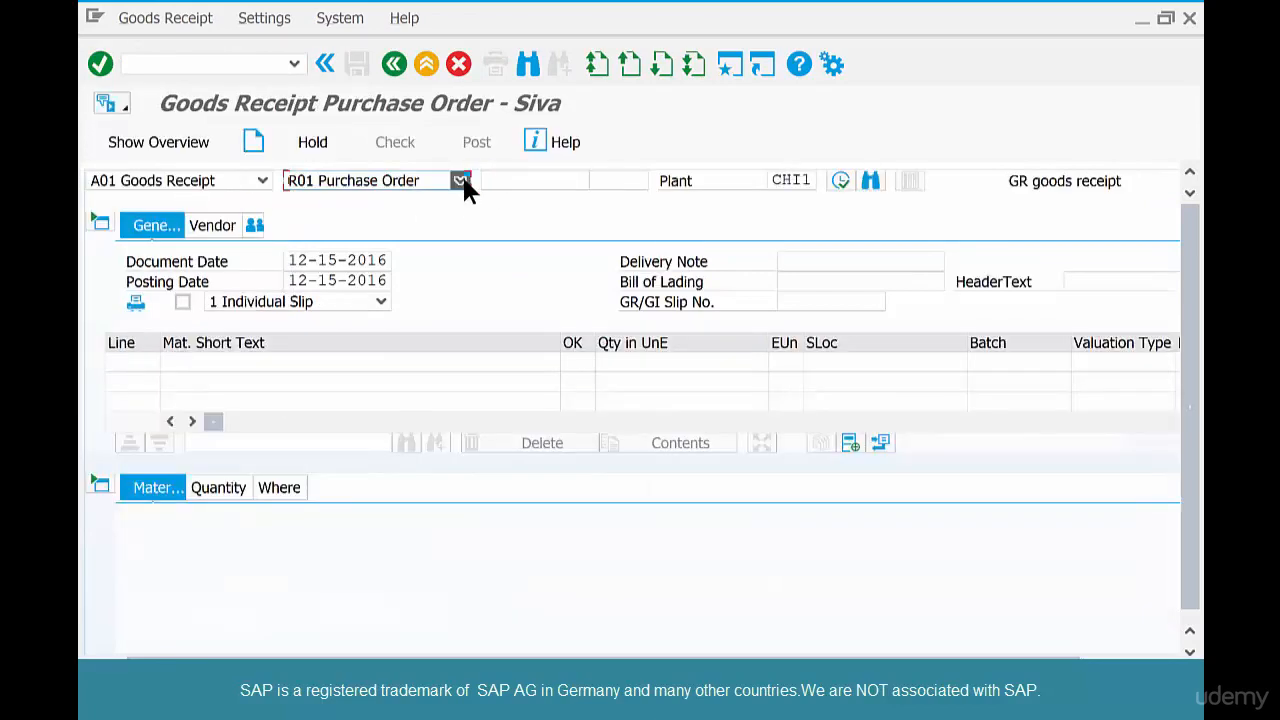
{"action": "left_click", "coordinate": [462, 181]}
{"action": "left_click", "coordinate": [375, 397]}
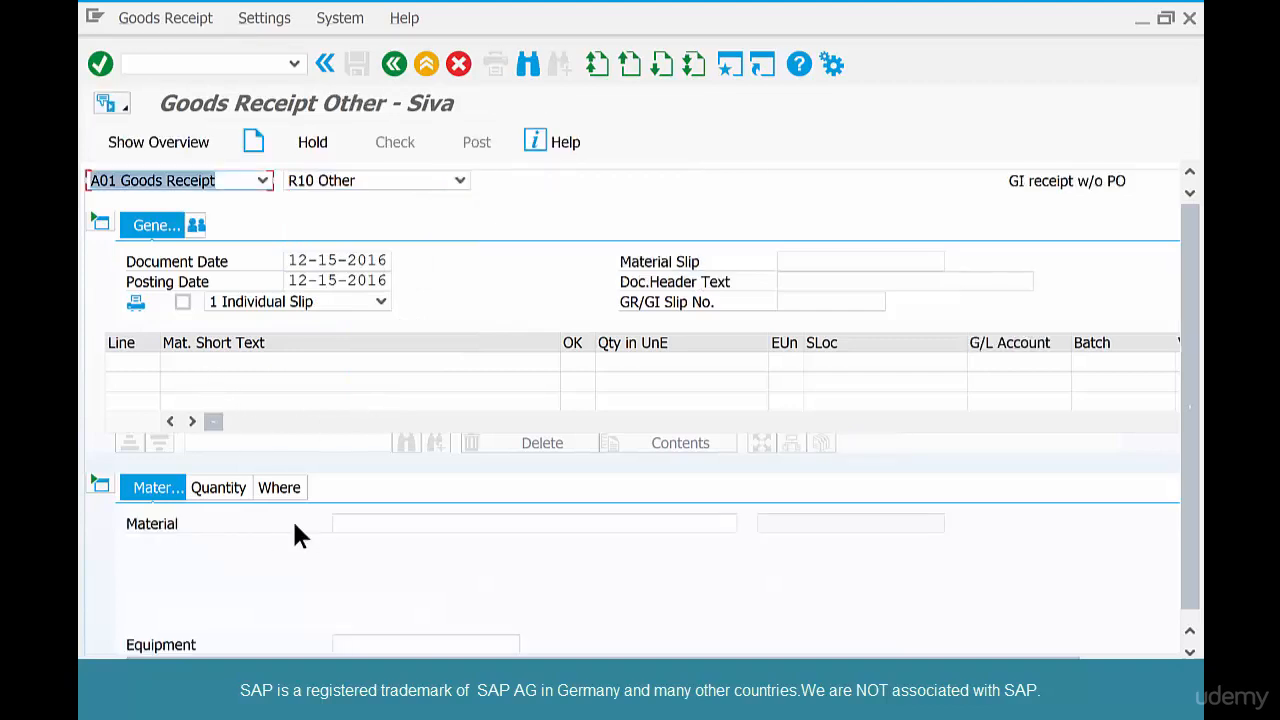
Step: Enter material sugar-01 with a quantity of 100 for the goods receipt item
{"action": "left_click", "coordinate": [357, 521]}
{"action": "type", "text": "su"}
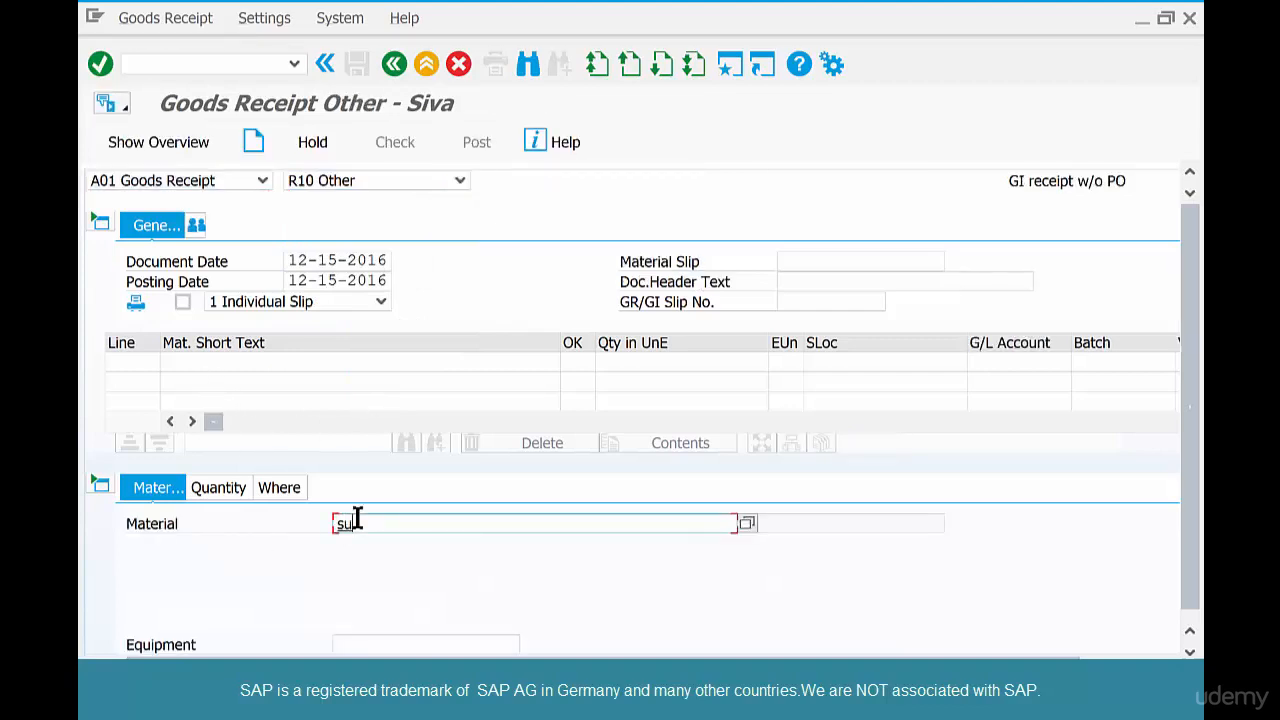
{"action": "type", "text": "gar-01"}
{"action": "left_click", "coordinate": [221, 487]}
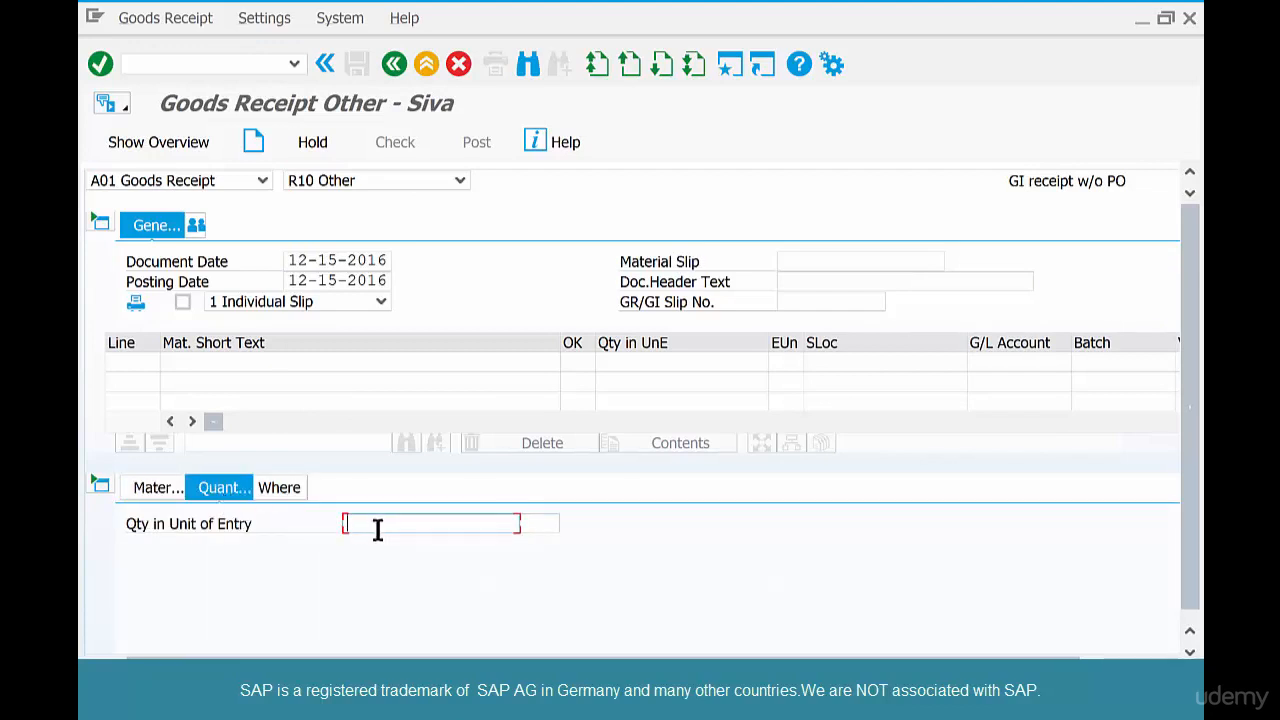
{"action": "type", "text": "100"}
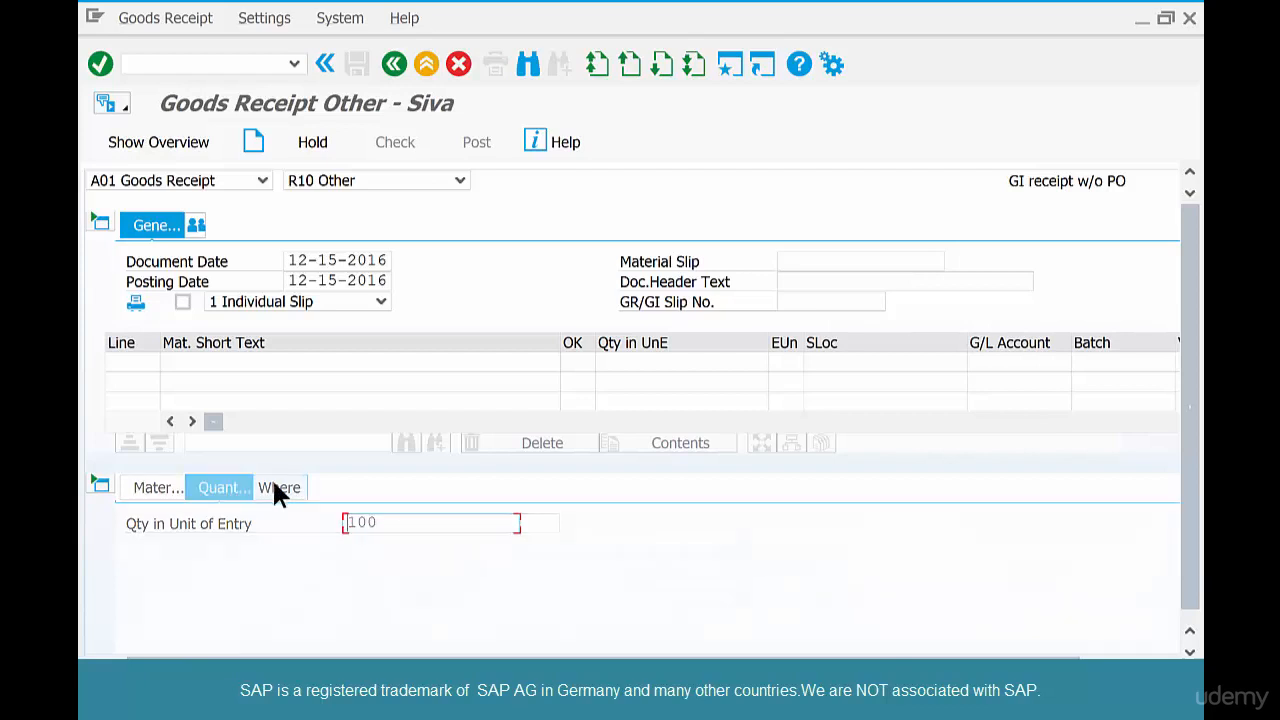
Step: Set the item's movement type to 561, plant to chi1 and storage location to raw, and add it to the receipt
{"action": "left_click", "coordinate": [279, 487]}
{"action": "left_click_drag", "start_coordinate": [346, 522], "coordinate": [405, 522]}
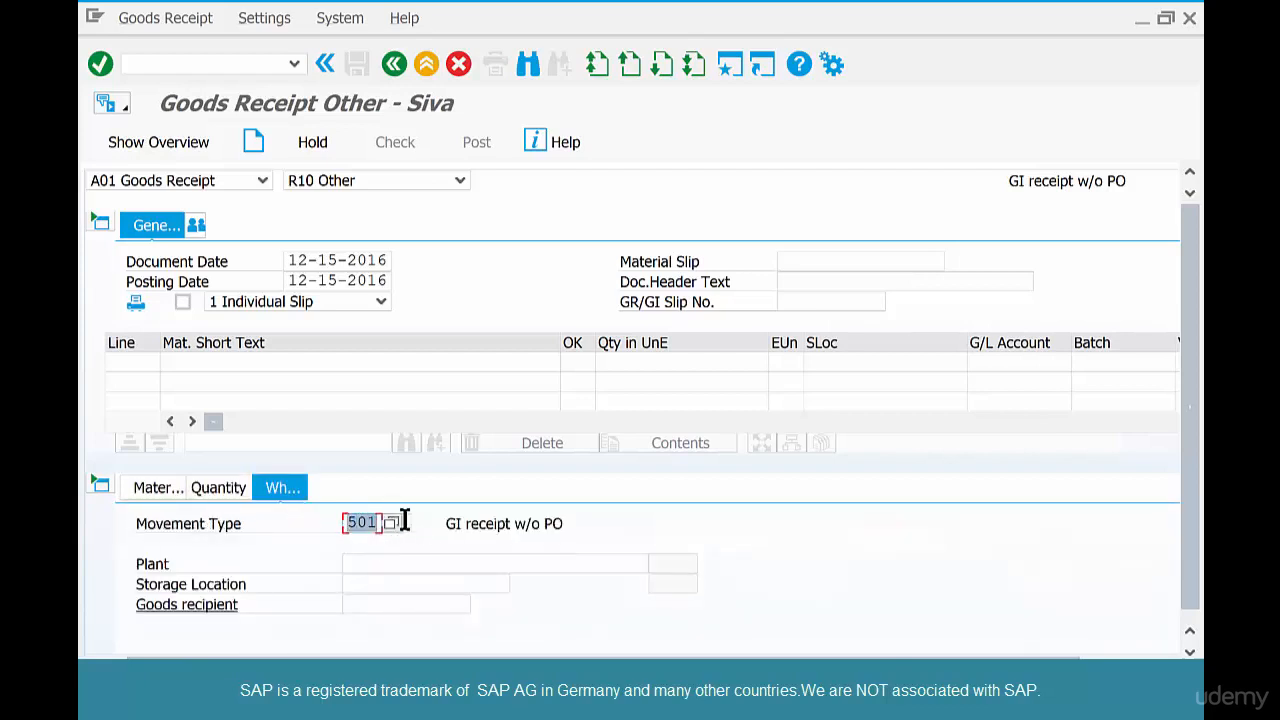
{"action": "type", "text": "561"}
{"action": "left_click", "coordinate": [420, 565]}
{"action": "type", "text": "chi1"}
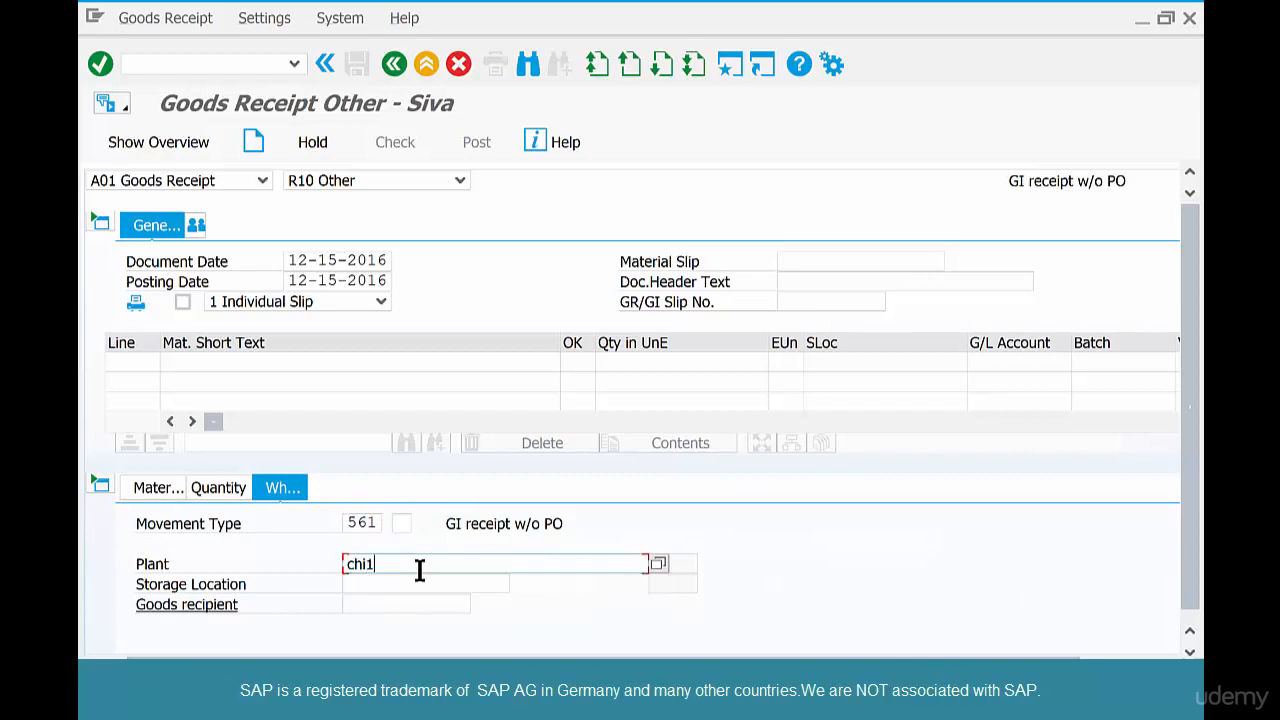
{"action": "key", "text": "Tab"}
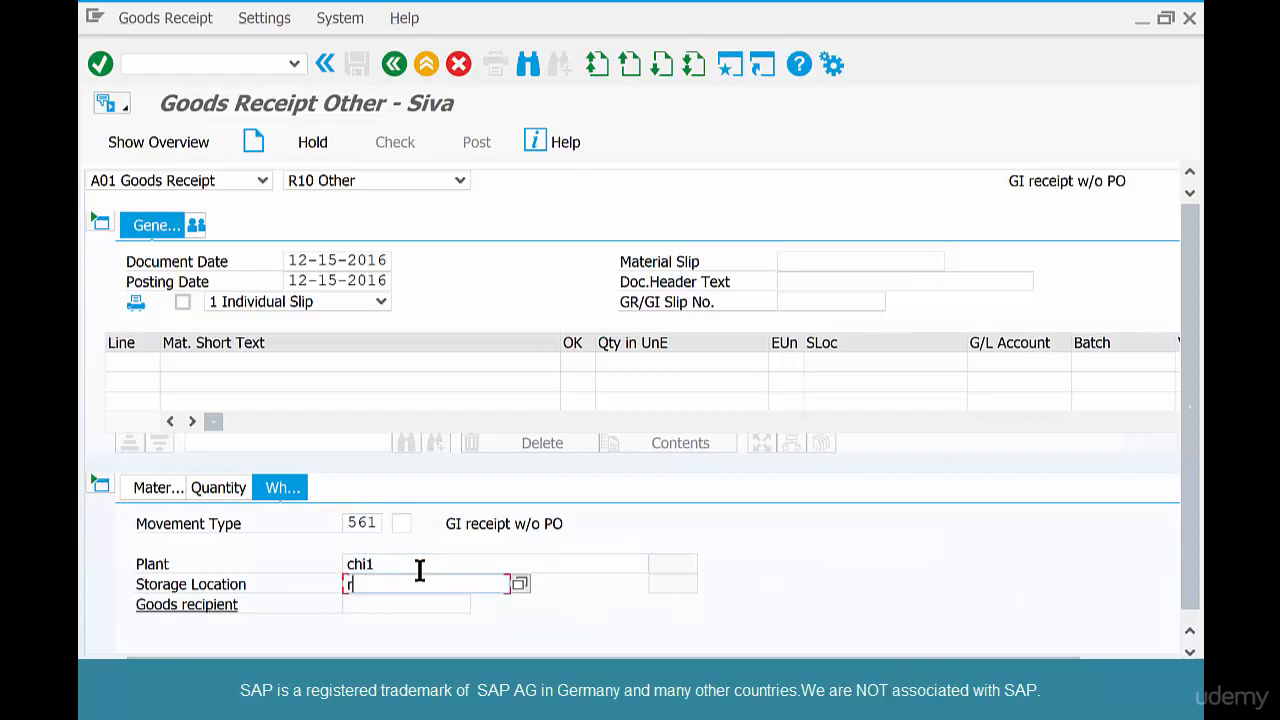
{"action": "type", "text": "raw"}
{"action": "key", "text": "Return"}
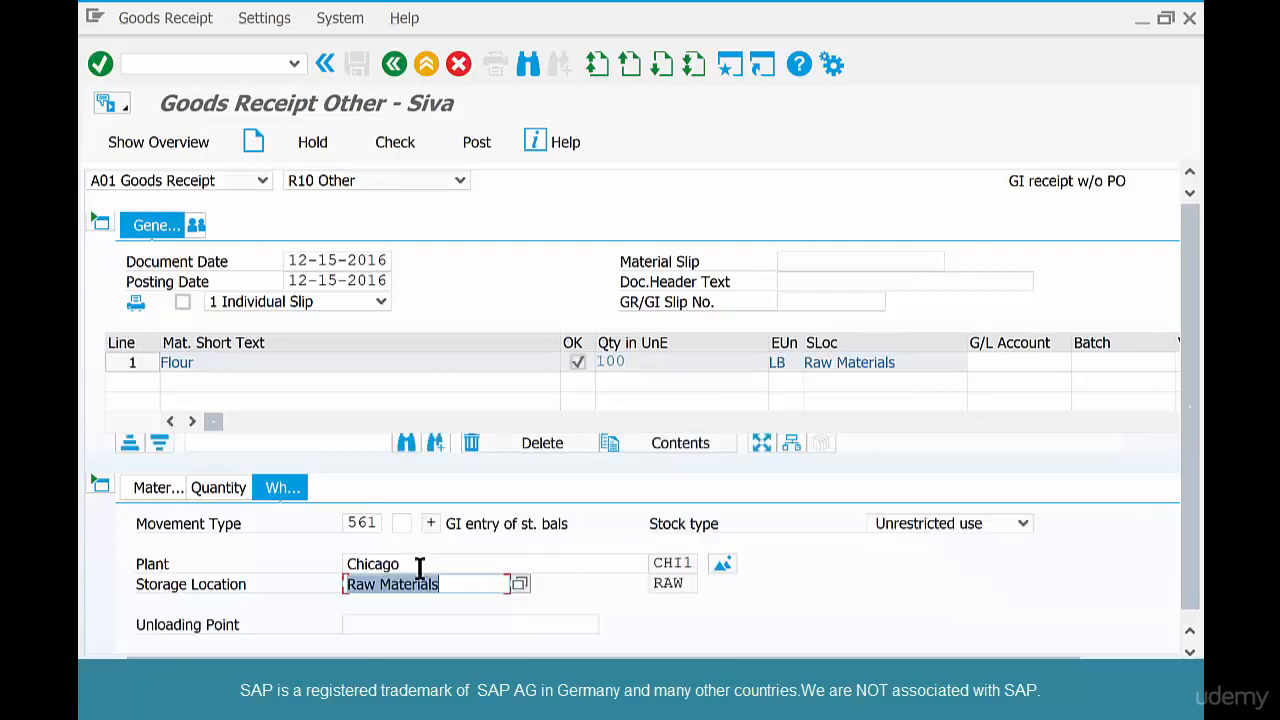
Step: Post the goods receipt, acknowledge the posting message, and leave the transaction
{"action": "left_click", "coordinate": [357, 63]}
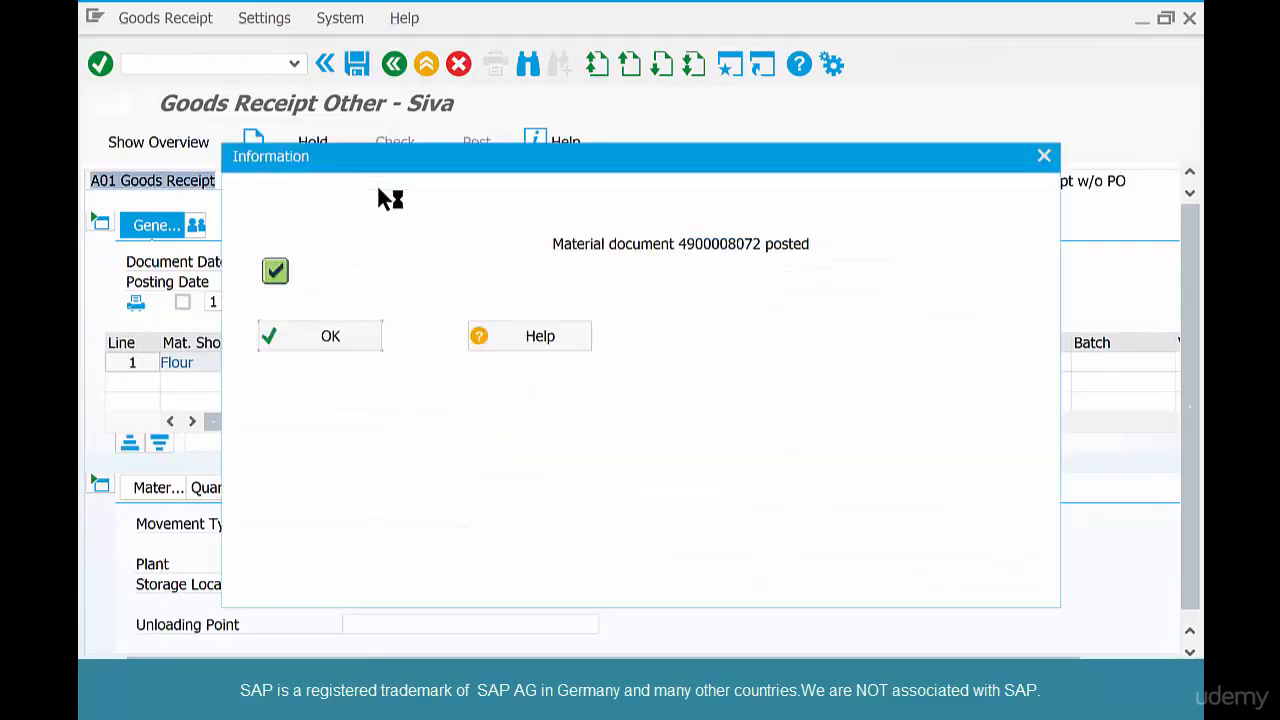
{"action": "left_click", "coordinate": [330, 335]}
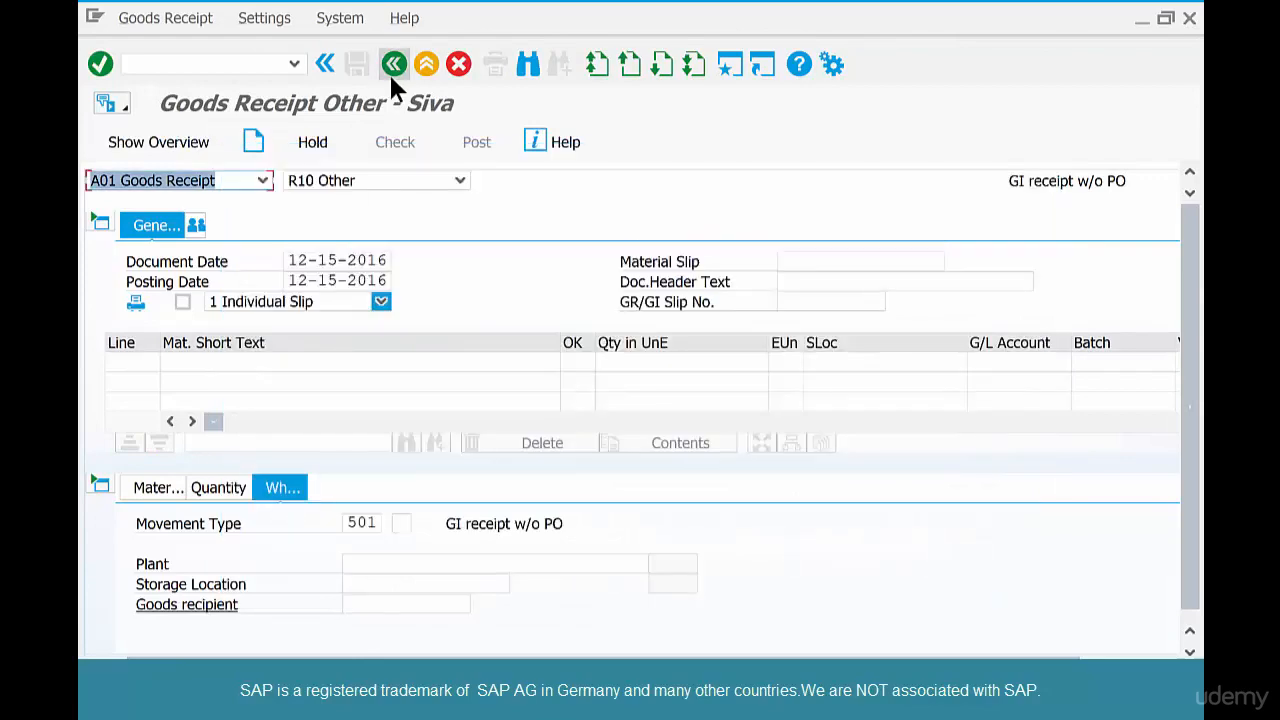
{"action": "left_click", "coordinate": [391, 66]}
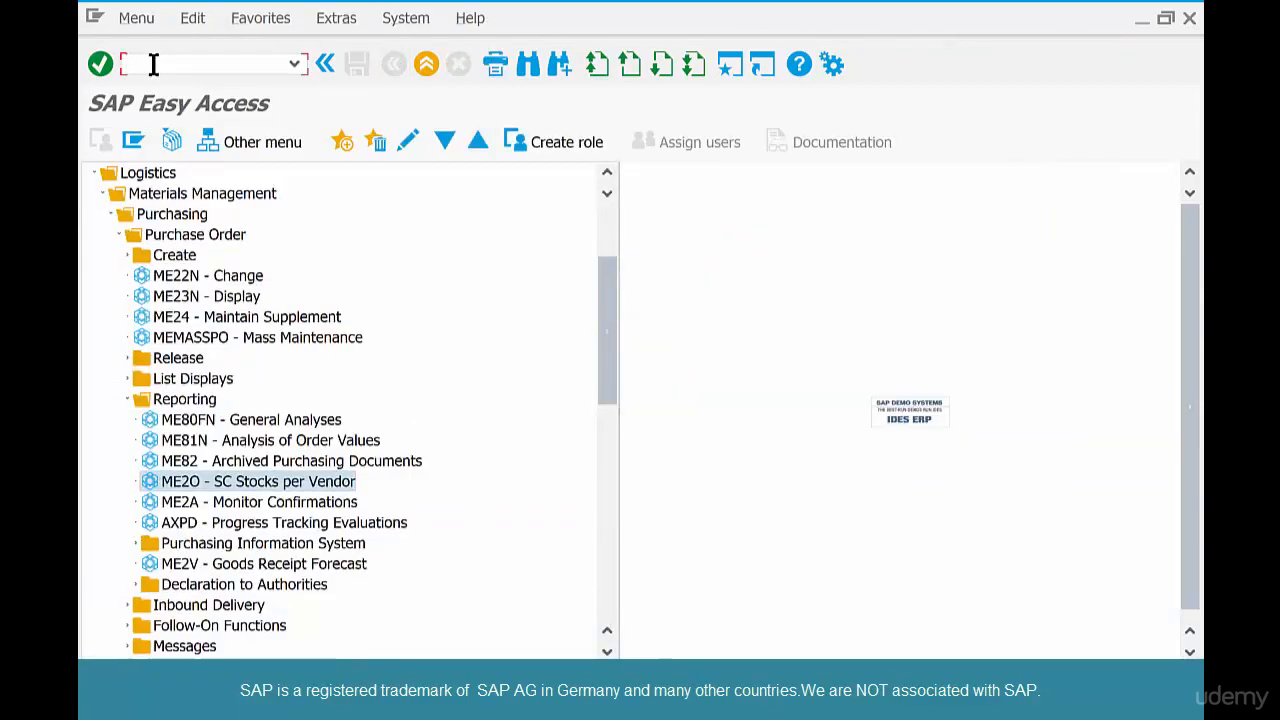
Step: Display the MMBE stock overview of sugar-01 for plant CHI1, storage location RAW, and leave it
{"action": "type", "text": "me2o"}
{"action": "key", "text": "Return"}
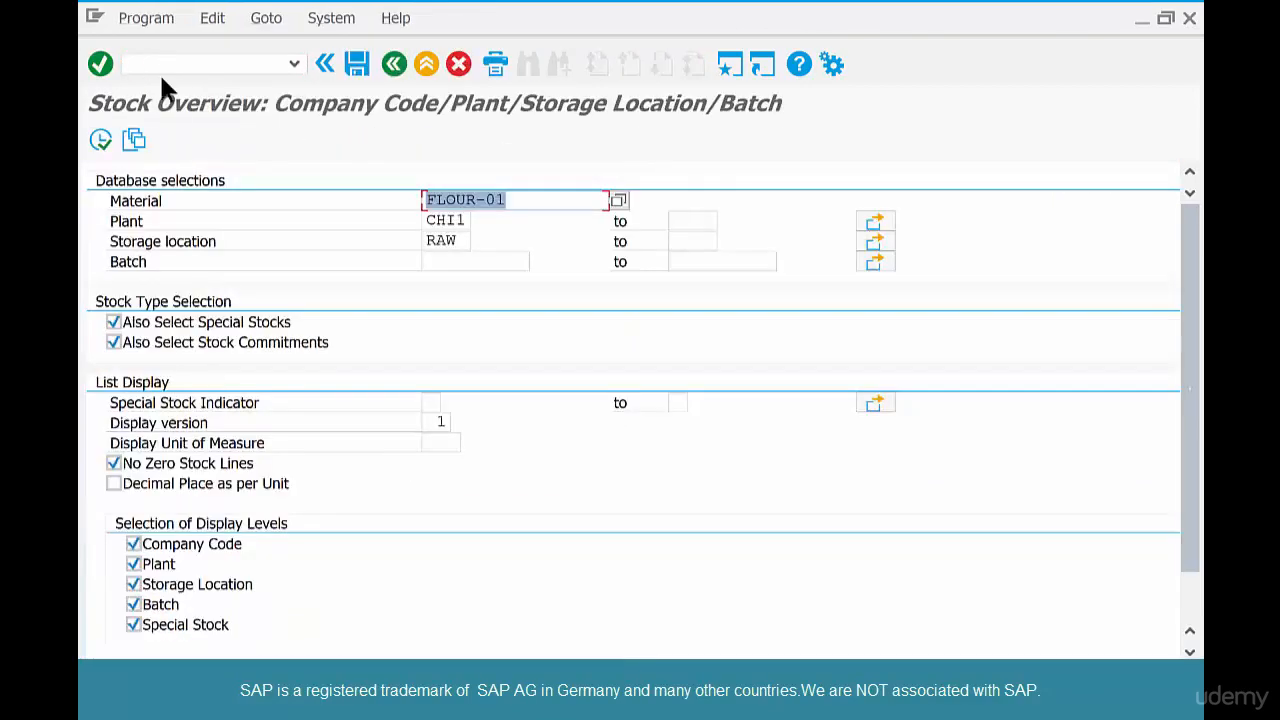
{"action": "type", "text": "s"}
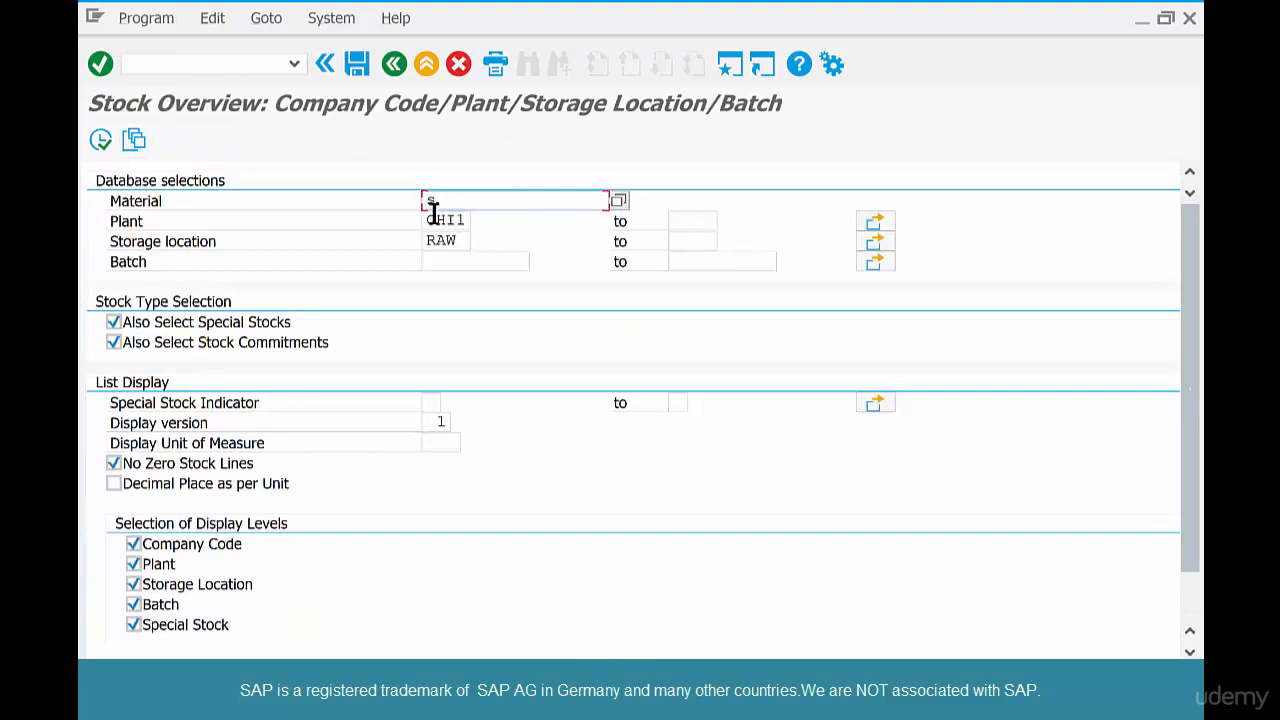
{"action": "type", "text": "ugar-01"}
{"action": "left_click", "coordinate": [100, 140]}
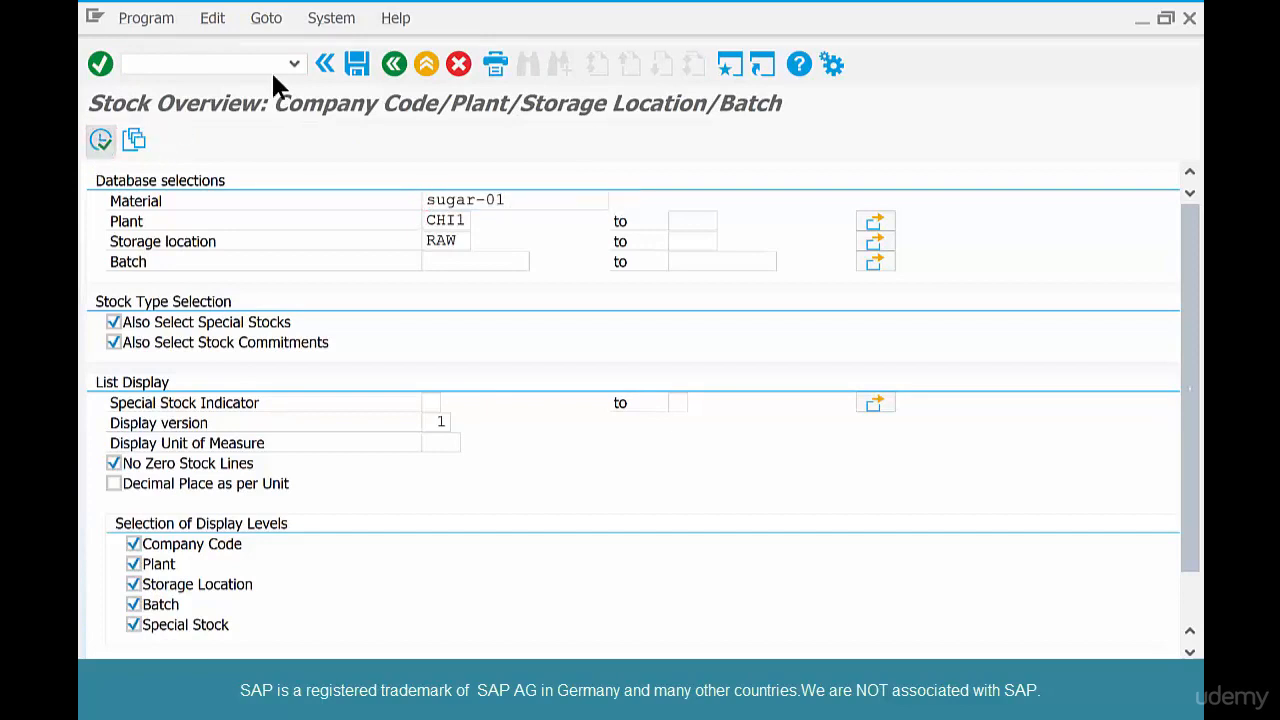
{"action": "left_click", "coordinate": [394, 65]}
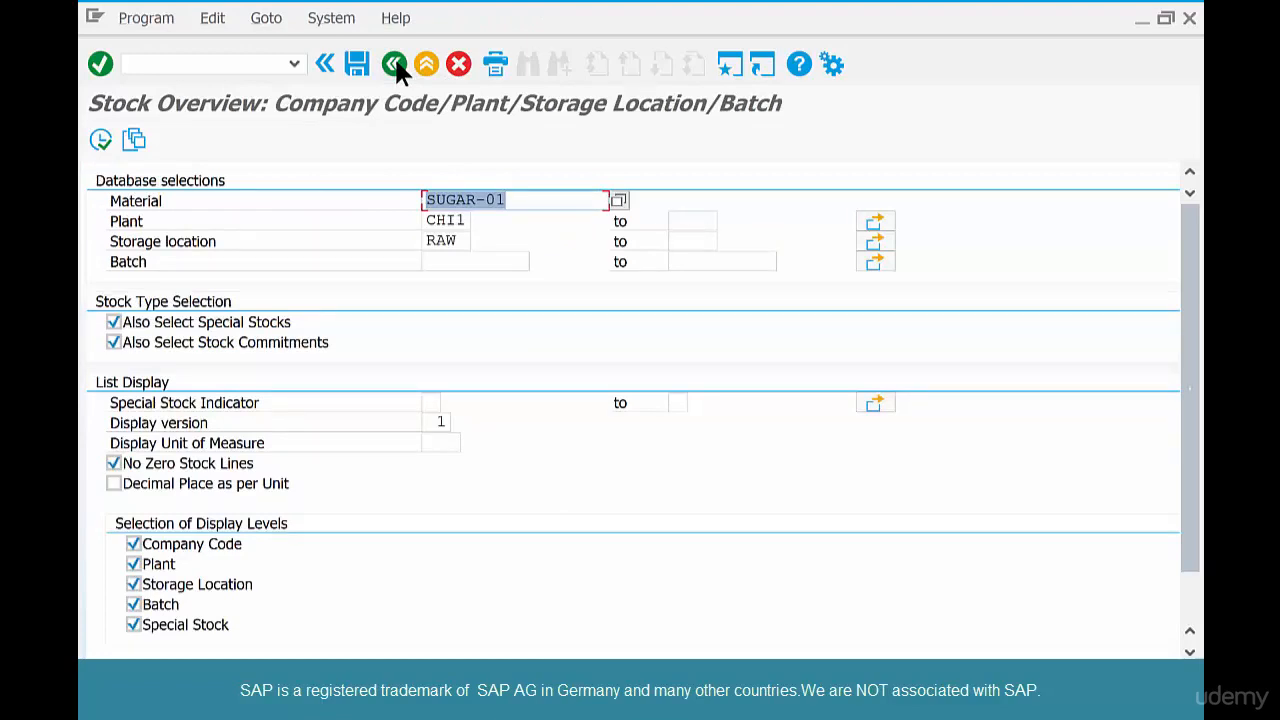
{"action": "left_click", "coordinate": [396, 68]}
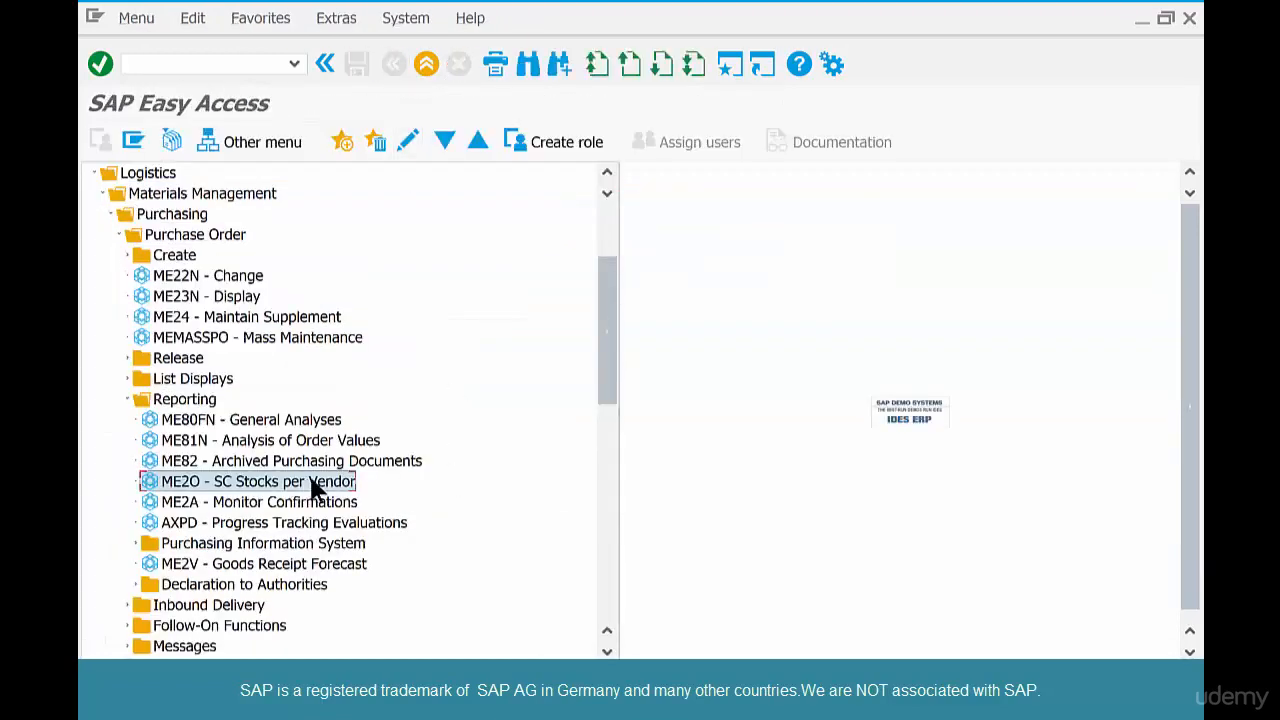
Step: Post the goods issue of FLOUR-01 and SUGAR-01 from storage location RAW in the ME2O vendor report, and check the available SC stock
{"action": "double_click", "coordinate": [318, 484]}
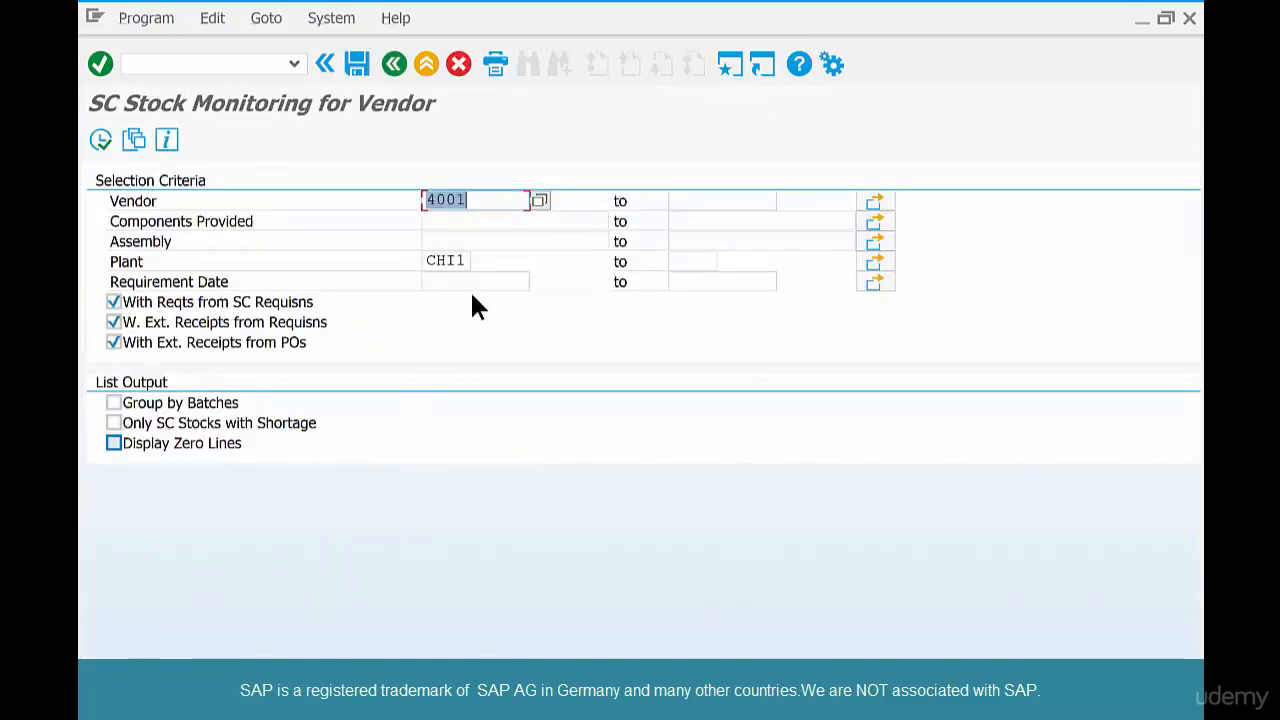
{"action": "left_click", "coordinate": [101, 139]}
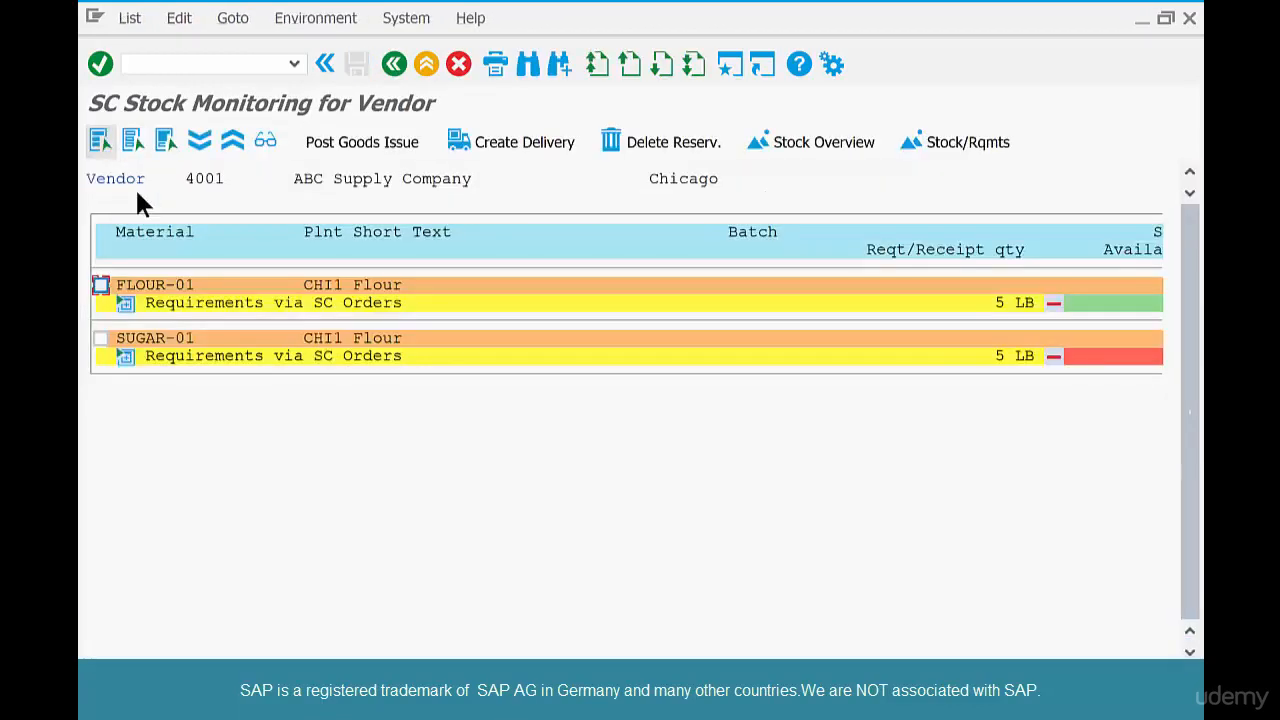
{"action": "left_click", "coordinate": [100, 285]}
{"action": "left_click", "coordinate": [100, 338]}
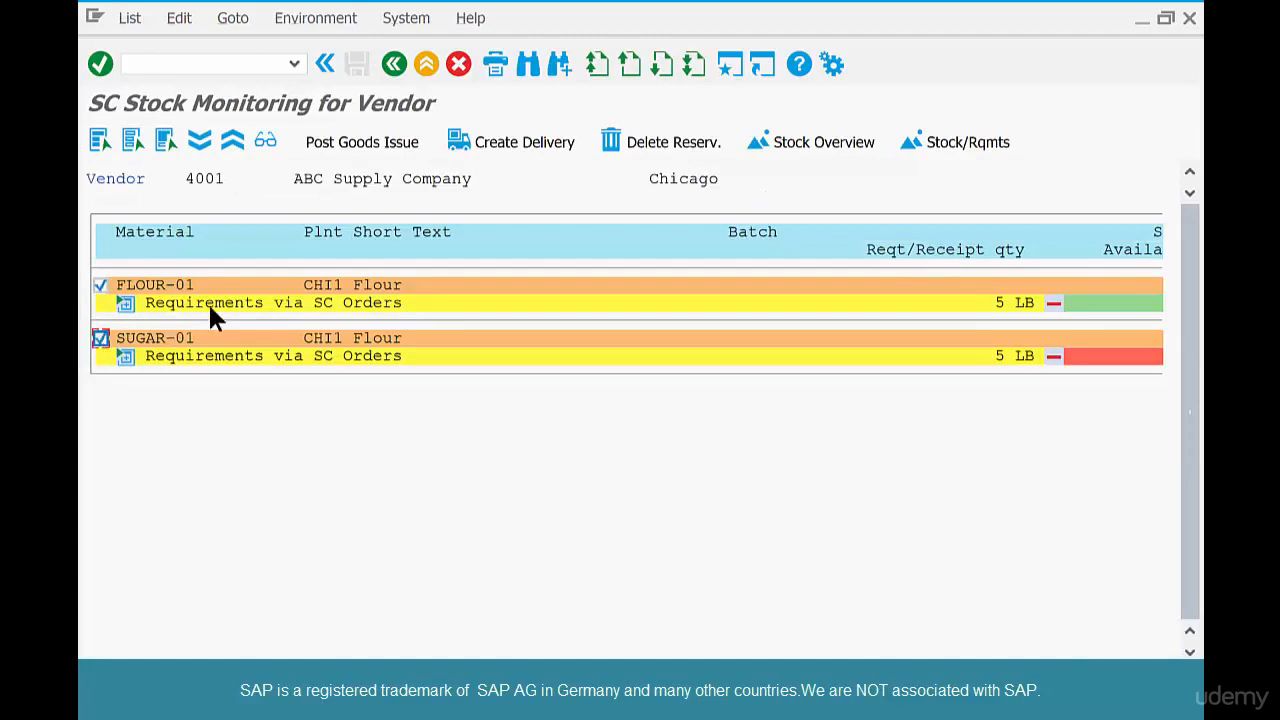
{"action": "left_click", "coordinate": [360, 142]}
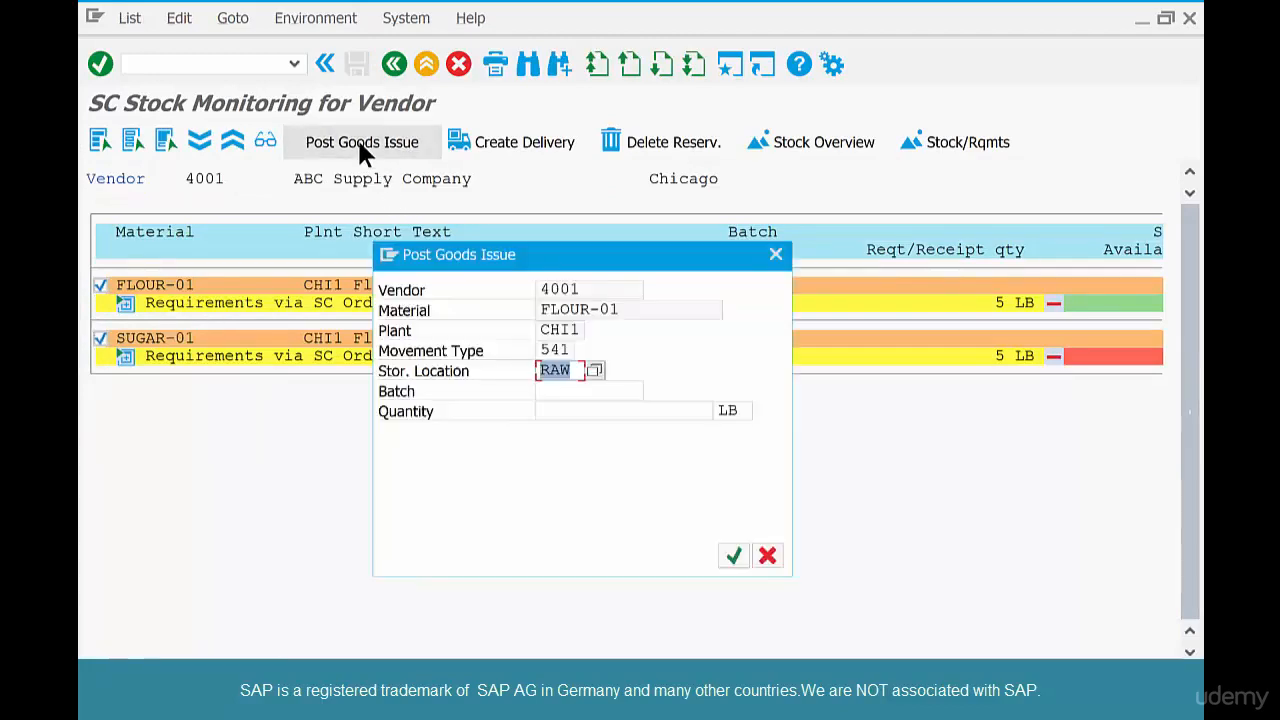
{"action": "left_click", "coordinate": [737, 554]}
{"action": "left_click", "coordinate": [737, 554]}
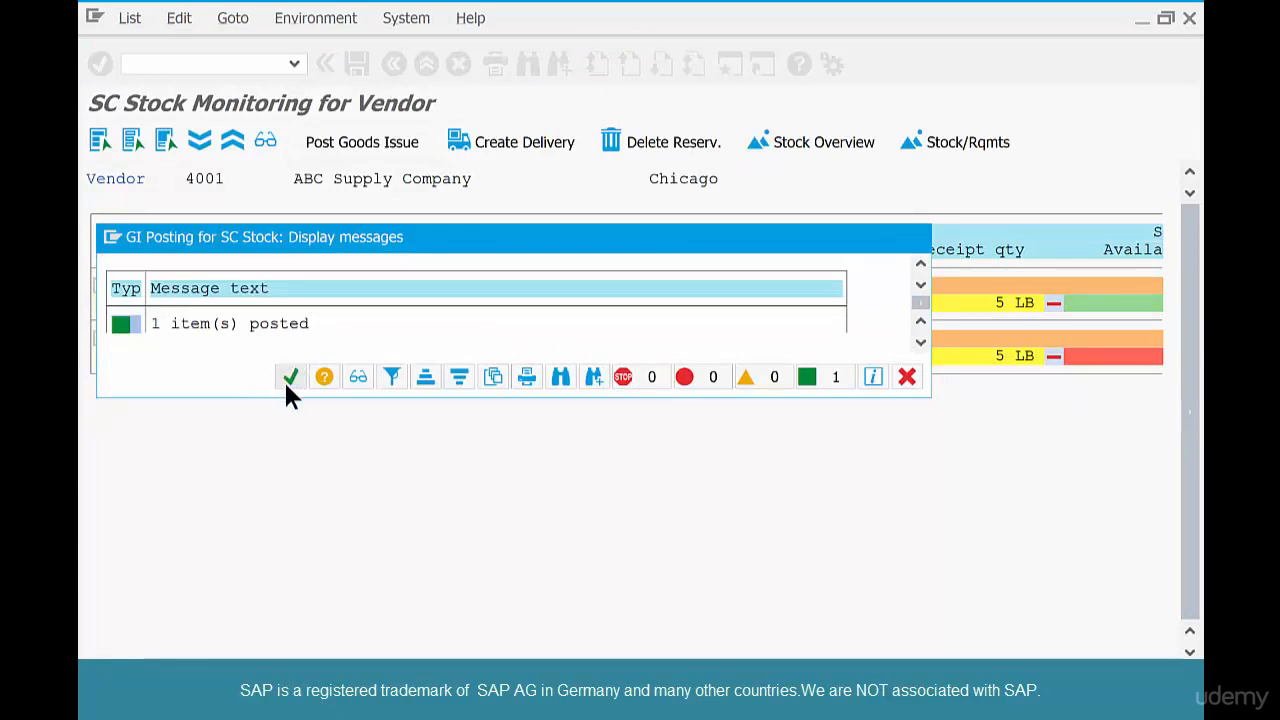
{"action": "left_click", "coordinate": [285, 380]}
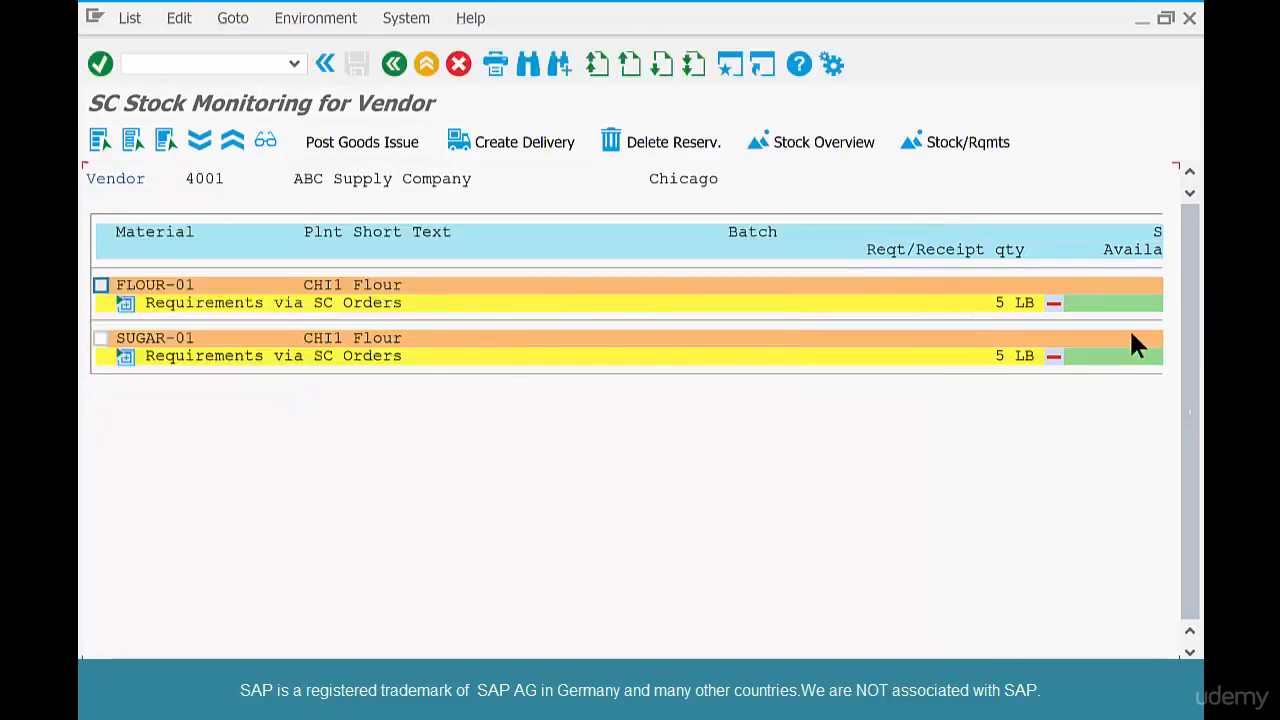
{"action": "scroll", "coordinate": [630, 410], "scroll_direction": "right", "scroll_amount": 3}
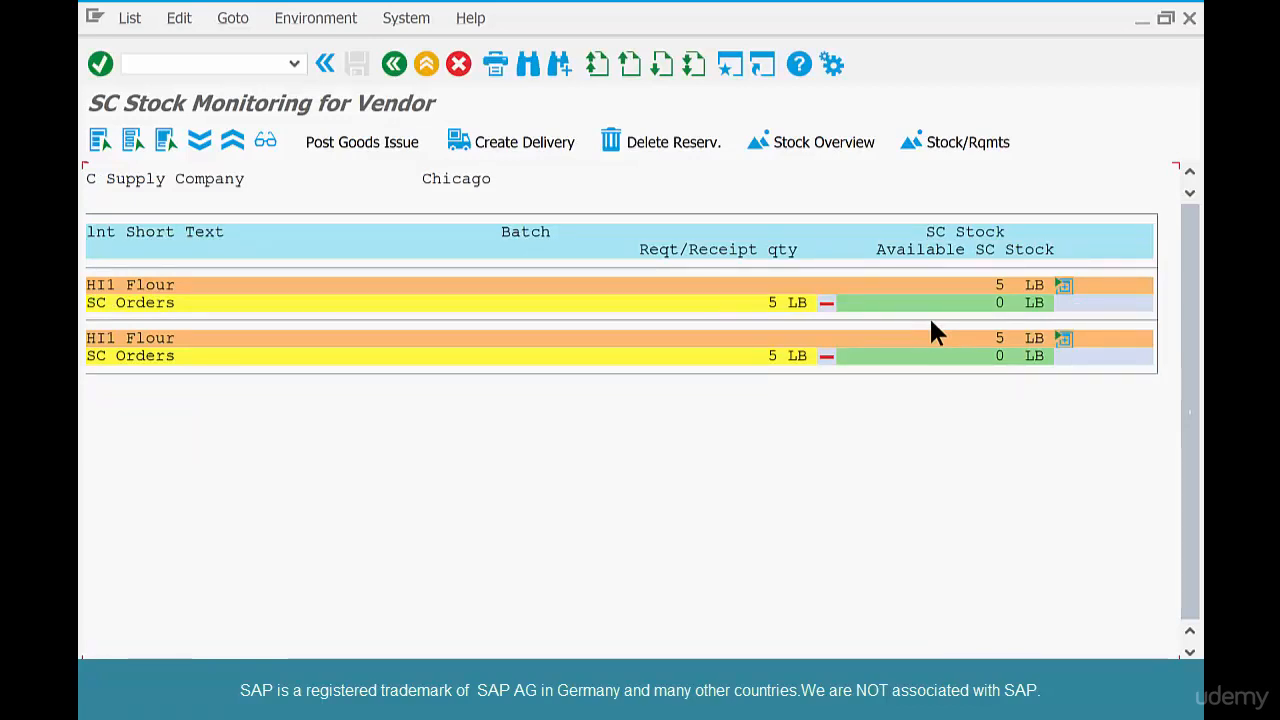
{"action": "left_click", "coordinate": [396, 64]}
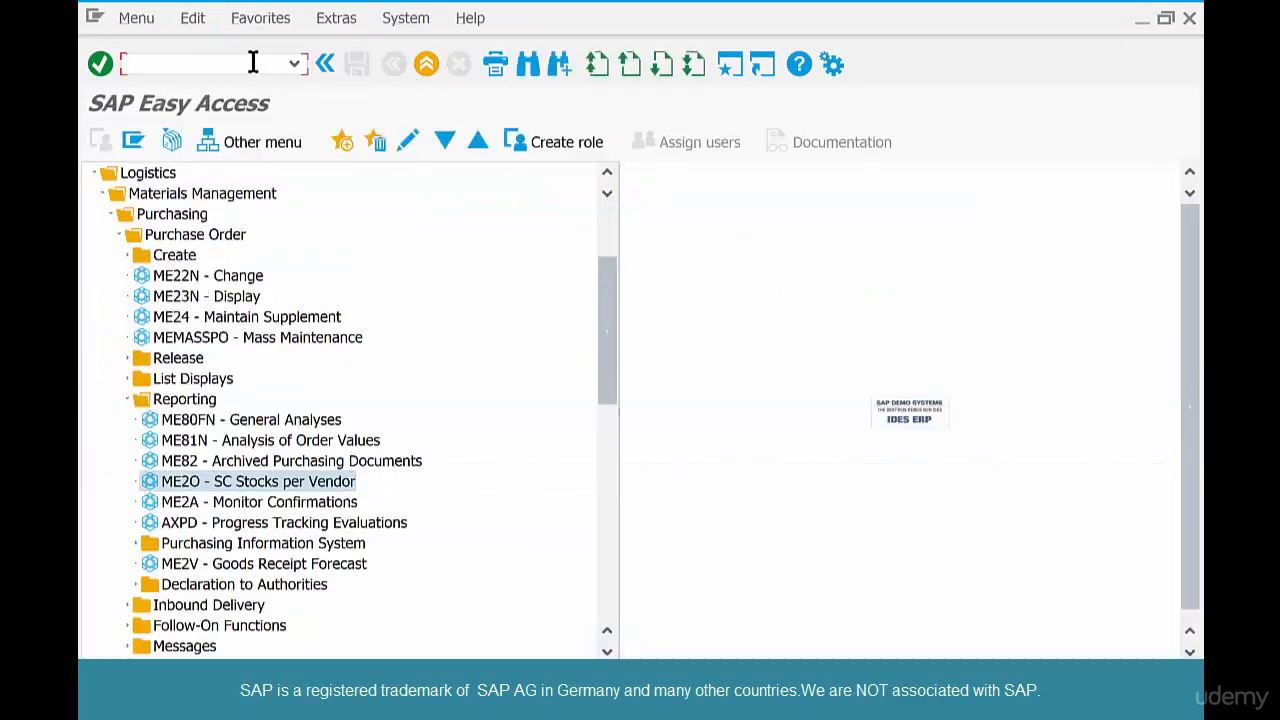
Step: Display the MMBE stock overview of SUGAR-01, examine the unrestricted stock provided to vendor and in RAW Raw Materials, and leave it
{"action": "type", "text": "mmbe"}
{"action": "key", "text": "Return"}
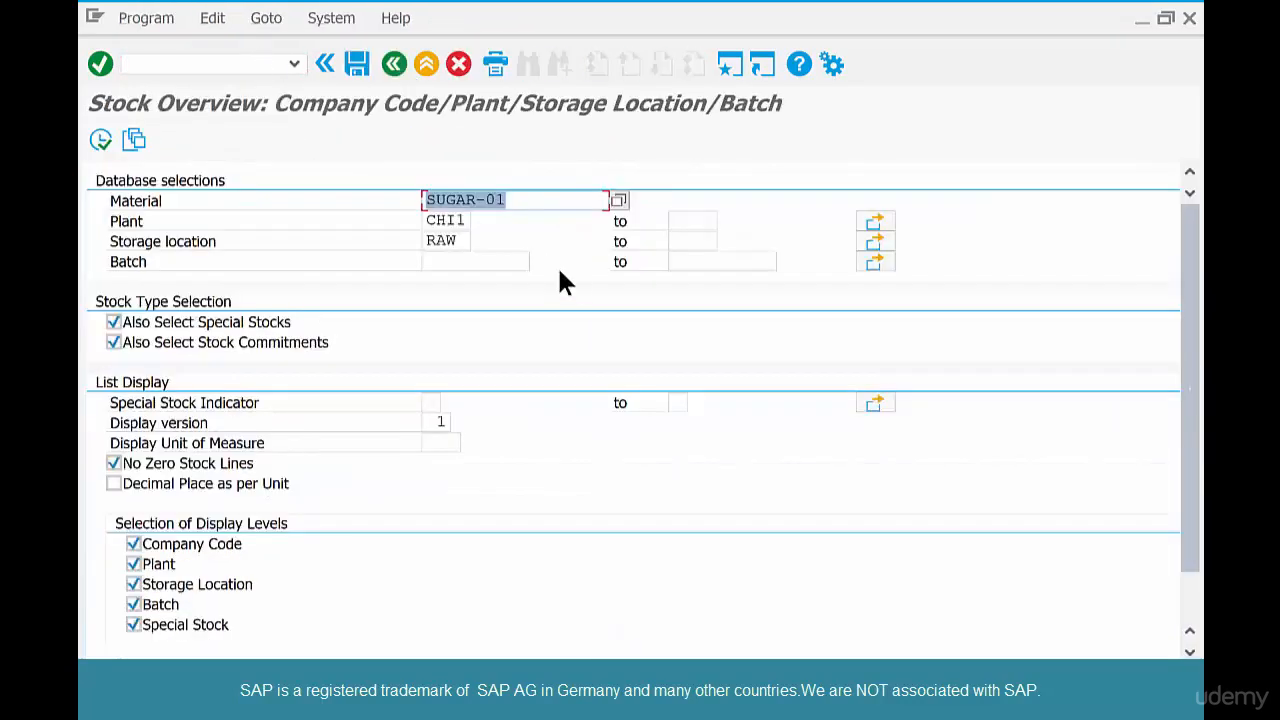
{"action": "left_click", "coordinate": [95, 150]}
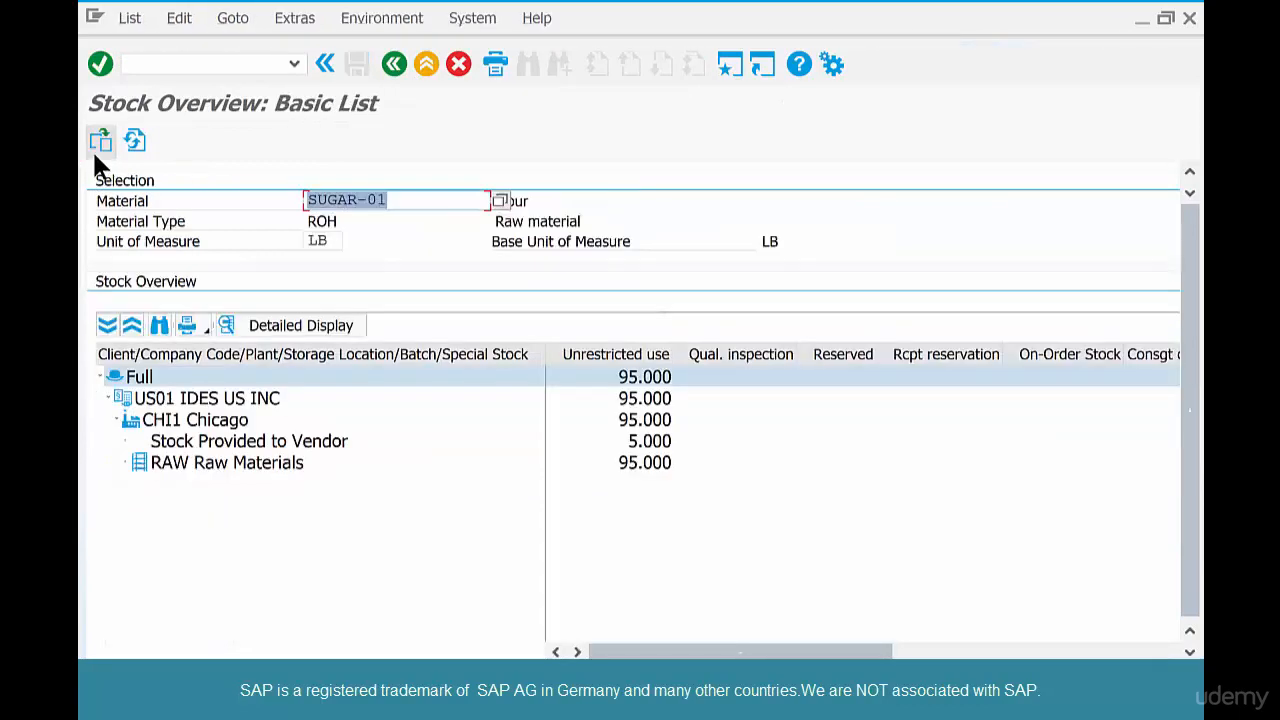
{"action": "left_click", "coordinate": [335, 448]}
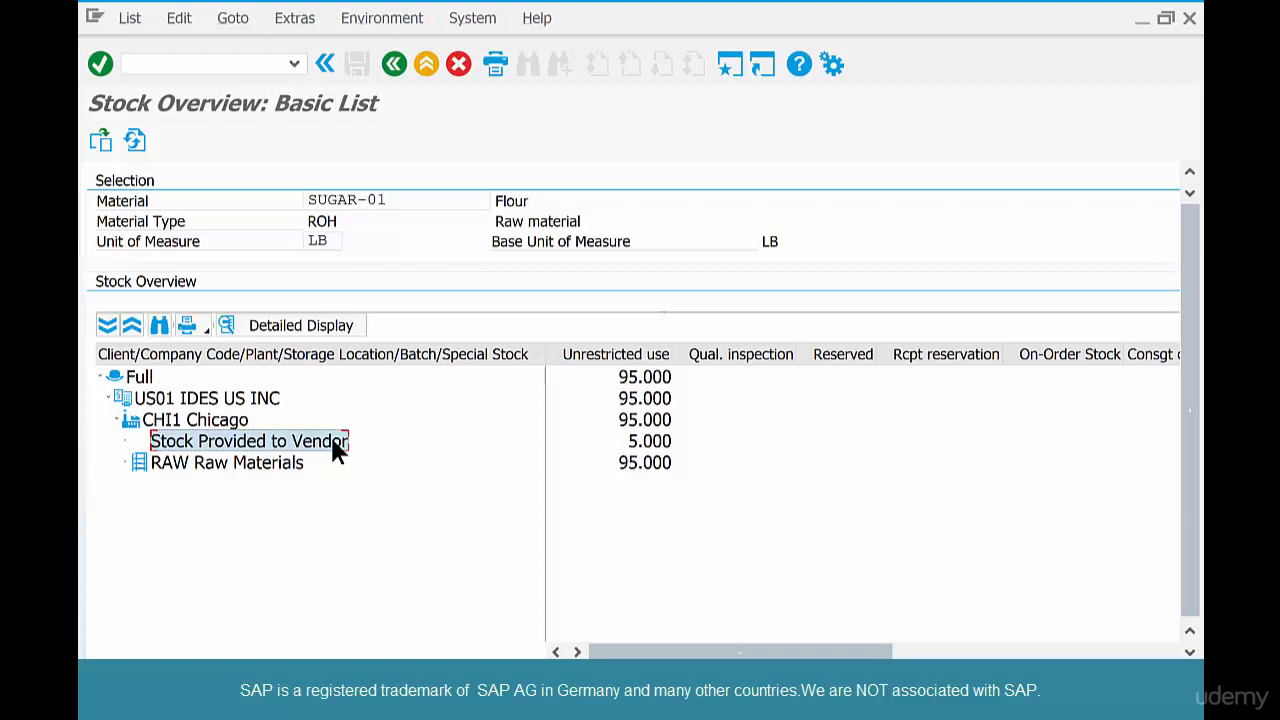
{"action": "left_click", "coordinate": [640, 472]}
{"action": "left_click", "coordinate": [637, 444]}
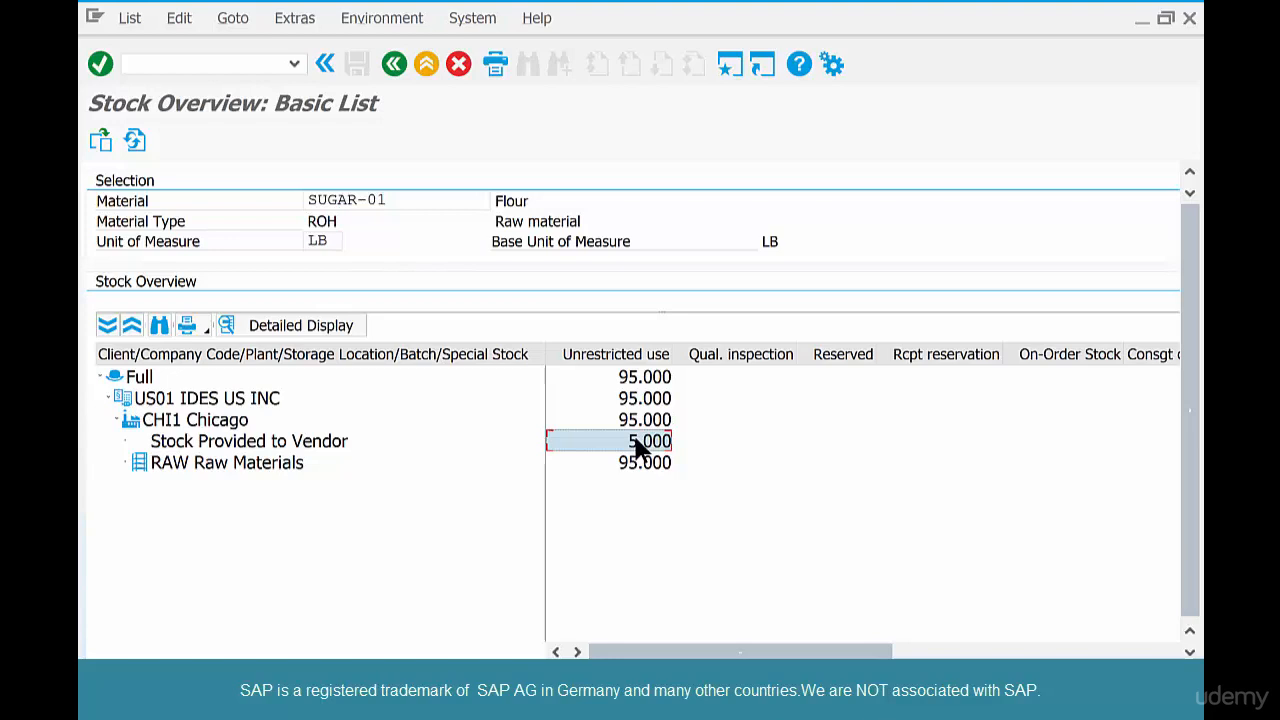
{"action": "left_click", "coordinate": [398, 64]}
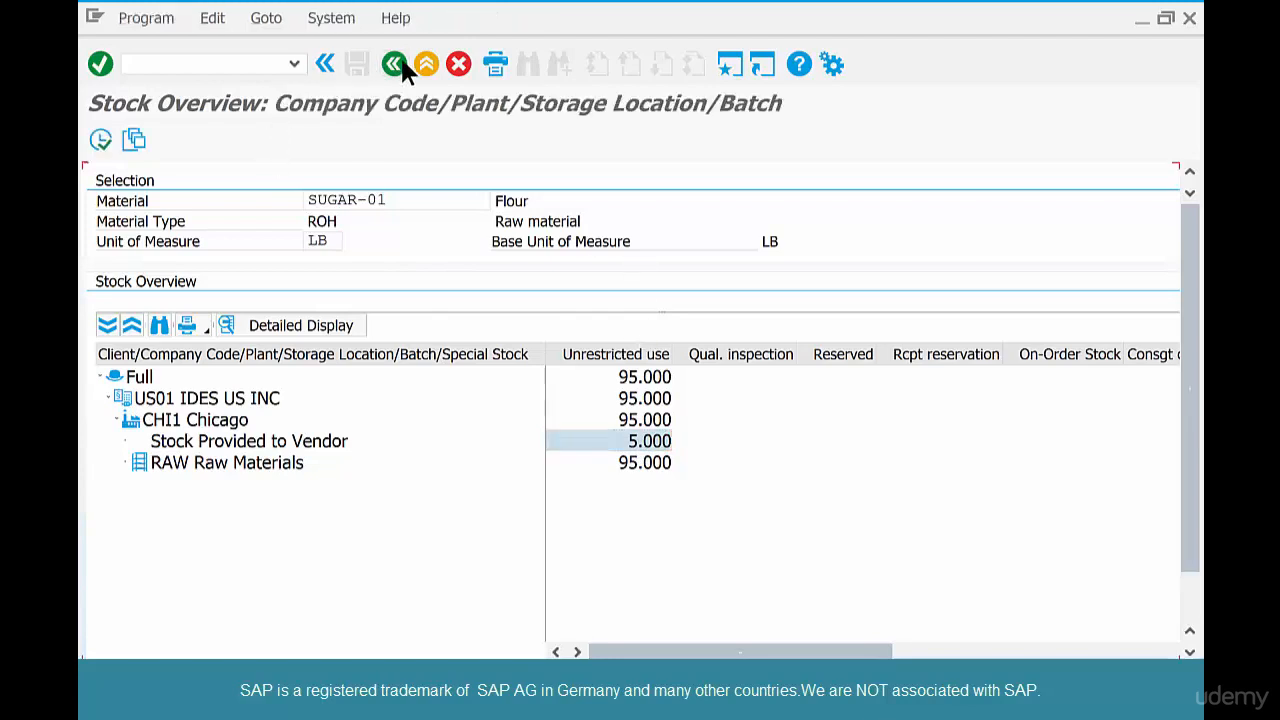
{"action": "left_click", "coordinate": [396, 64]}
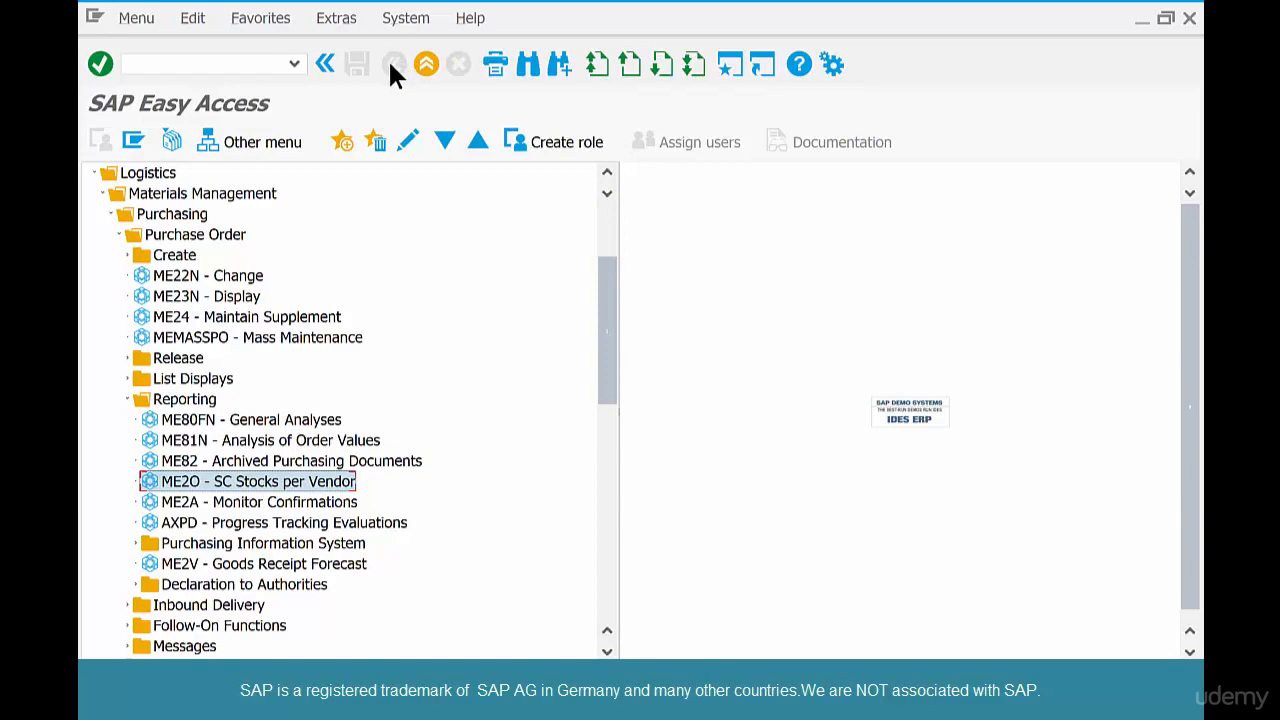
Step: Start a MIGO goods receipt with reference to a purchase order and load the copied wedding cake purchase order number
{"action": "left_click", "coordinate": [220, 68]}
{"action": "type", "text": "migo"}
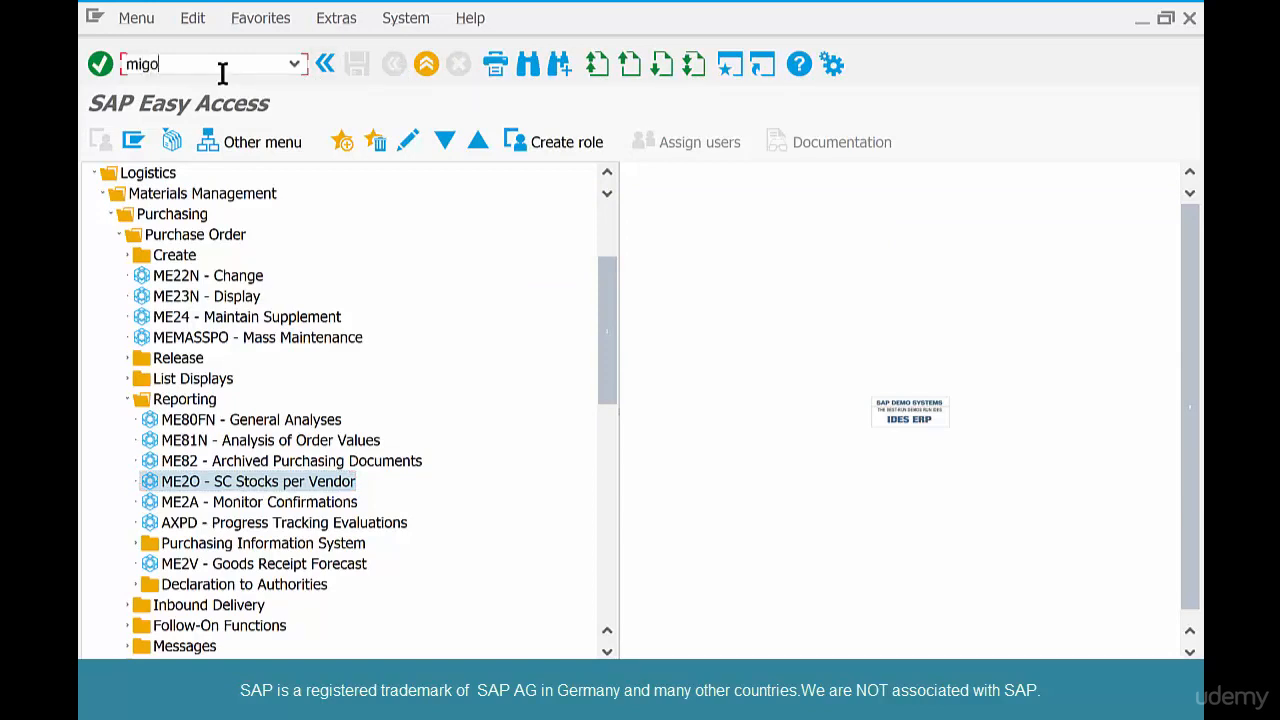
{"action": "key", "text": "Return"}
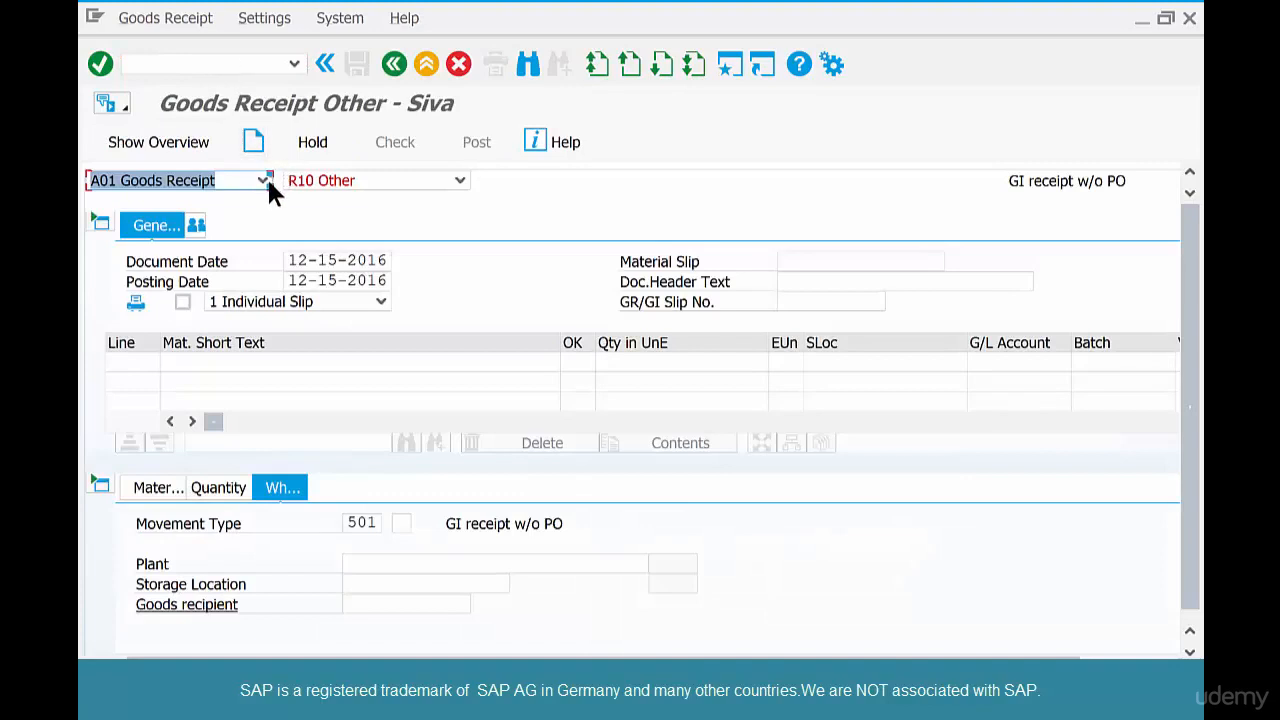
{"action": "left_click", "coordinate": [355, 181]}
{"action": "left_click", "coordinate": [360, 200]}
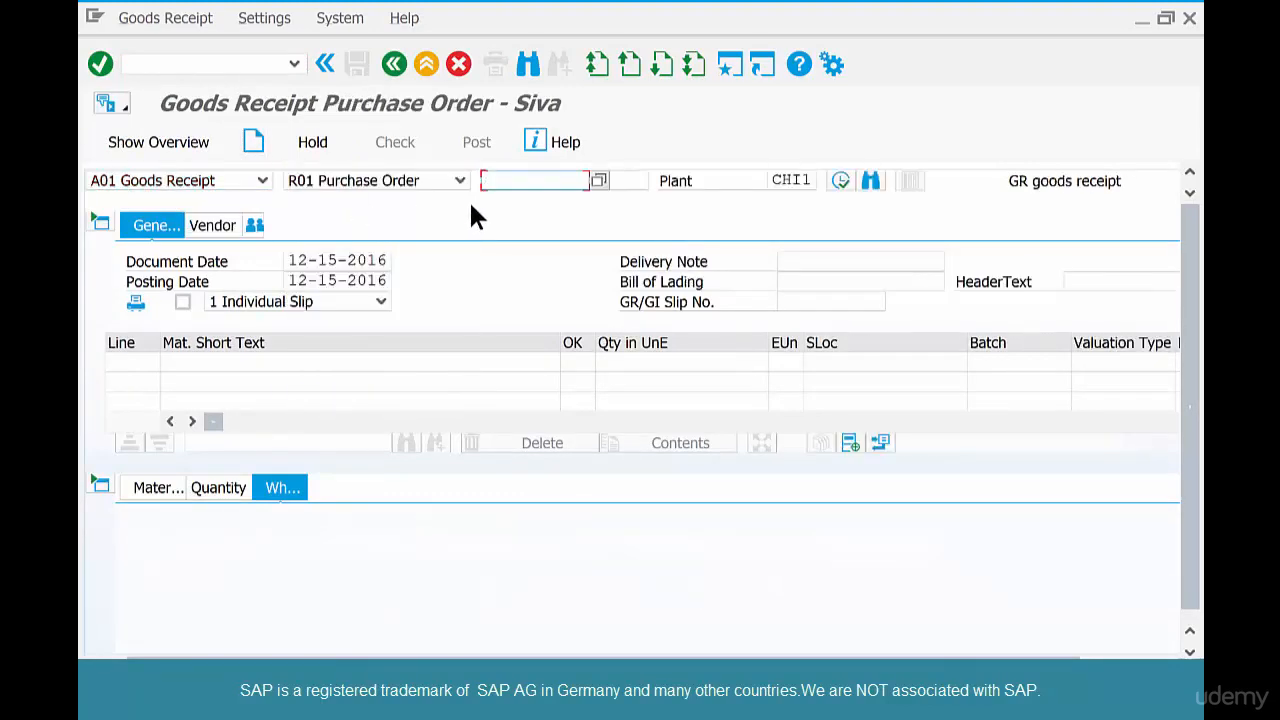
{"action": "key", "text": "ctrl+v"}
{"action": "key", "text": "Return"}
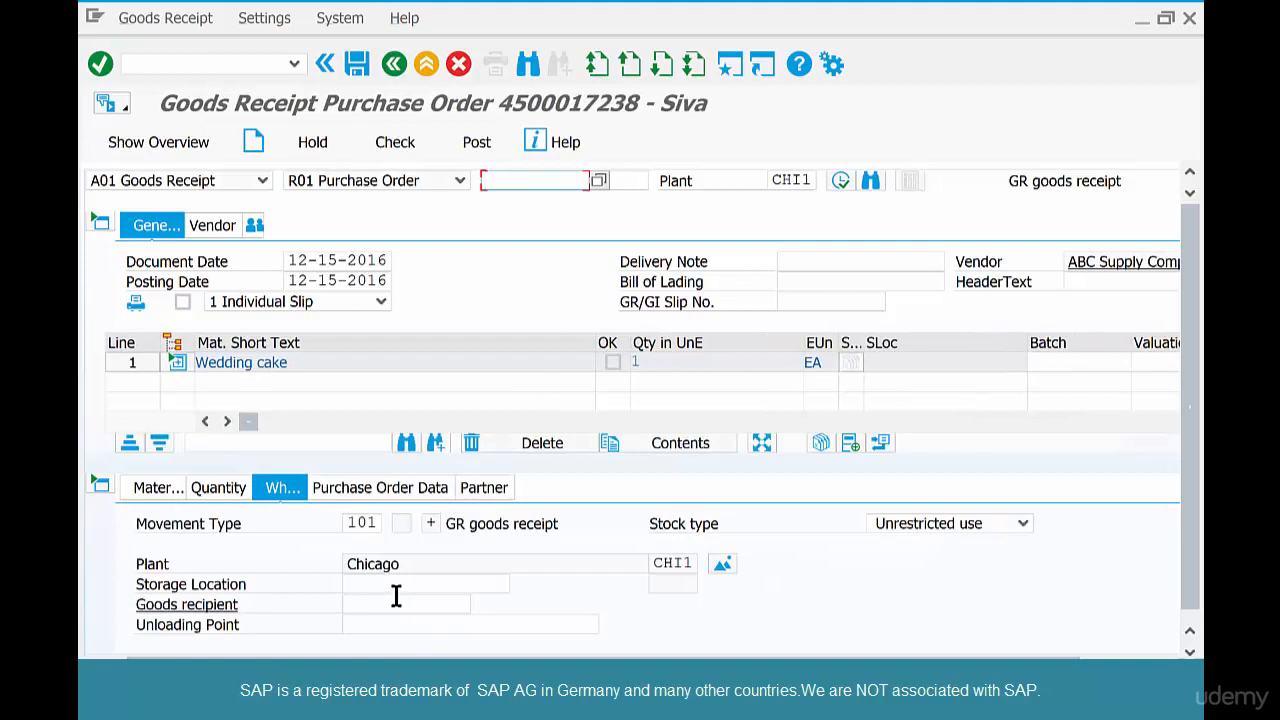
Step: Expand the components of the Wedding cake item and examine the Flour lines' quantities and movement type
{"action": "left_click", "coordinate": [178, 362]}
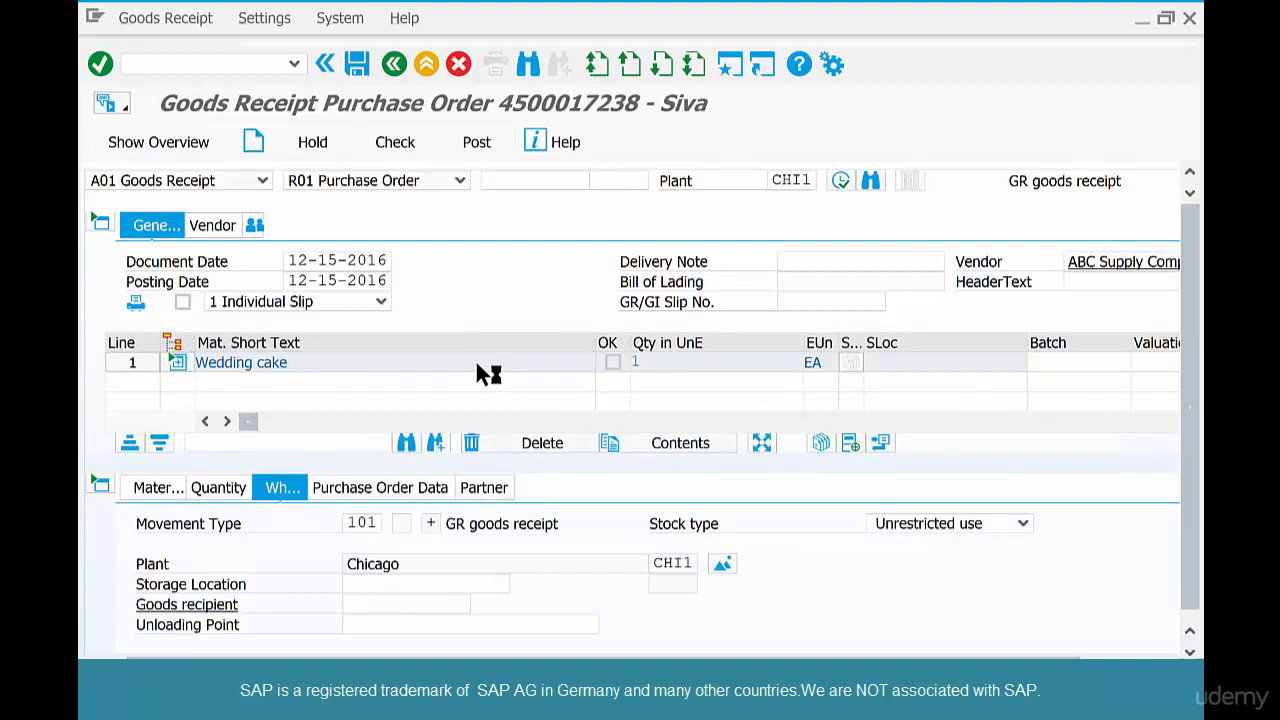
{"action": "left_click", "coordinate": [648, 363]}
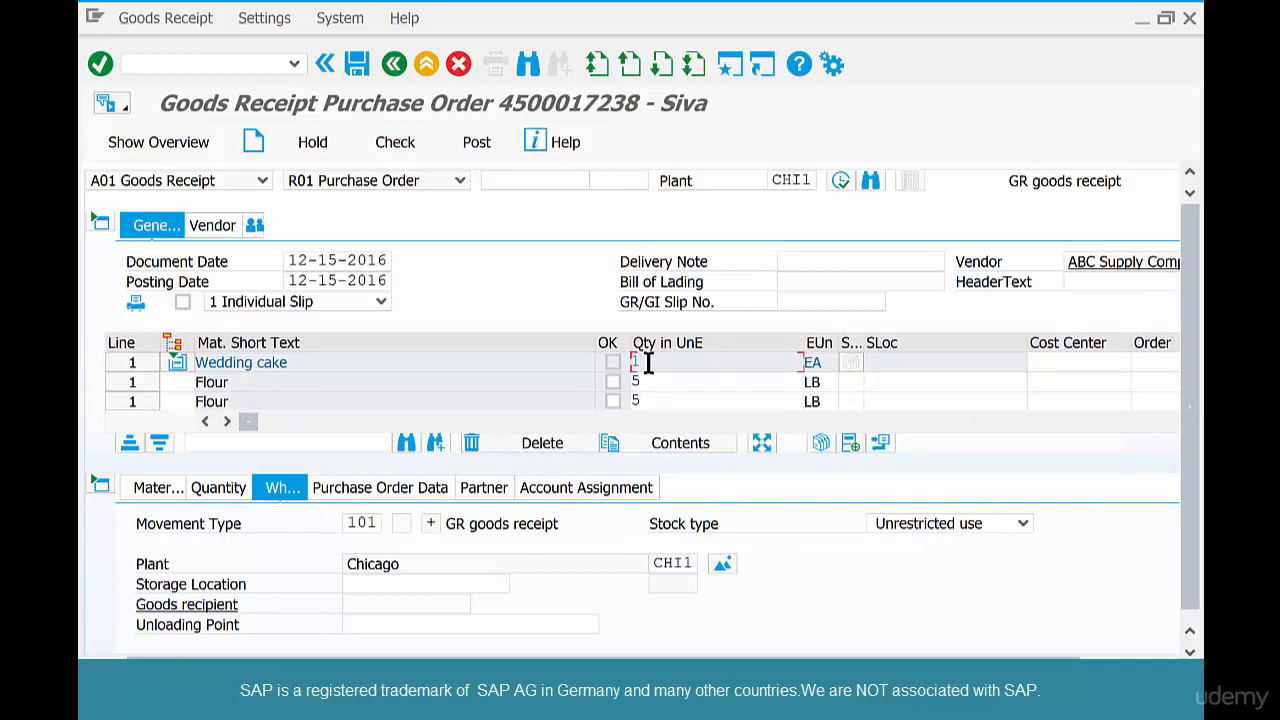
{"action": "left_click", "coordinate": [651, 382]}
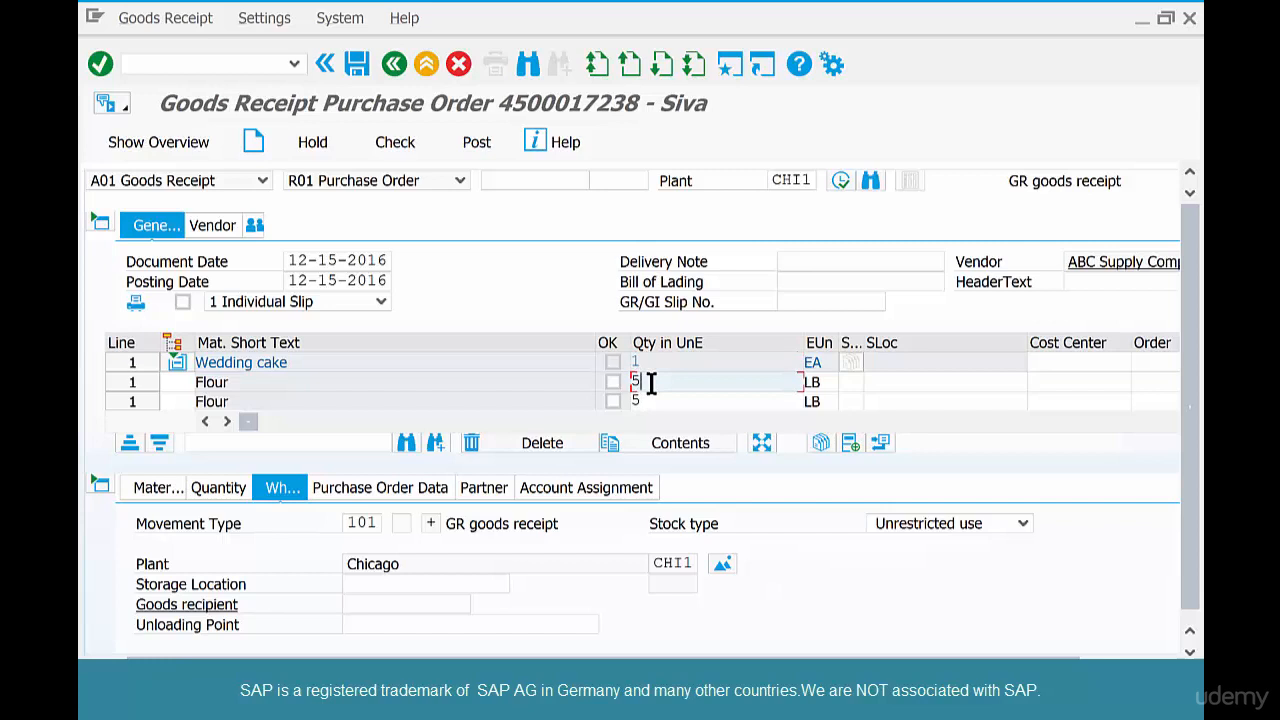
{"action": "scroll", "coordinate": [651, 383], "scroll_direction": "down", "scroll_amount": 1}
{"action": "left_click_drag", "start_coordinate": [230, 383], "coordinate": [190, 383]}
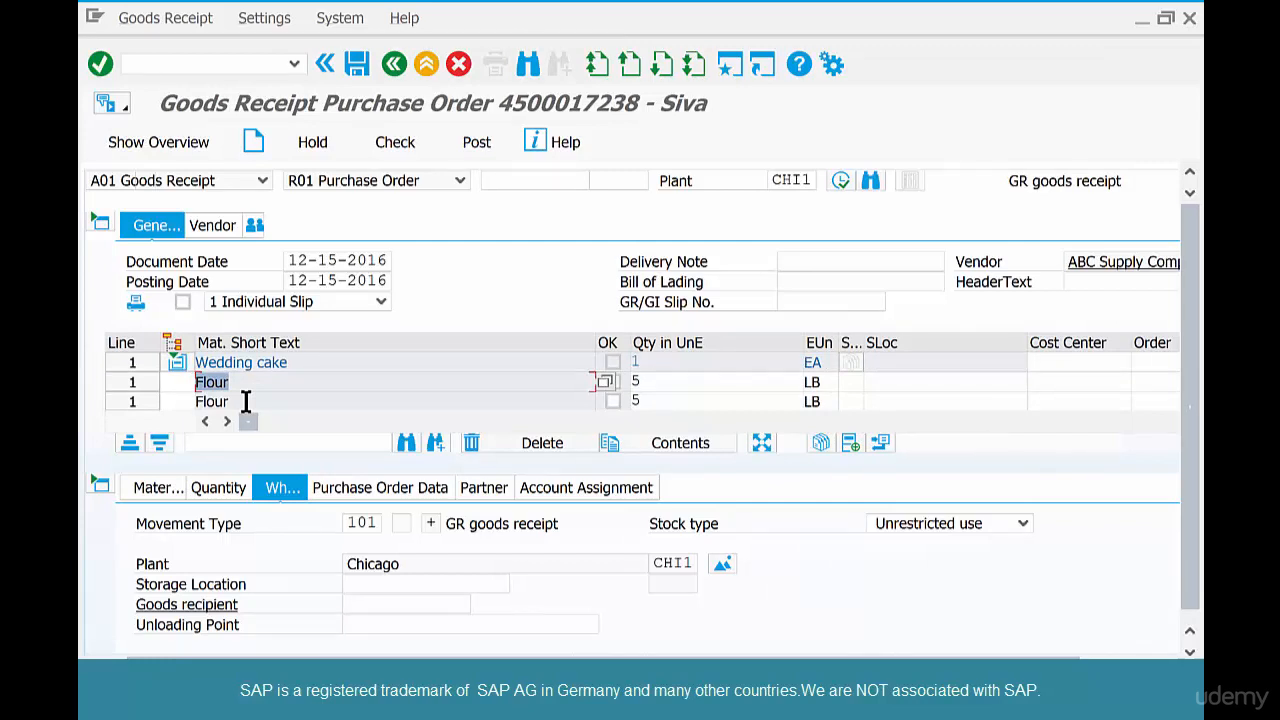
{"action": "left_click", "coordinate": [640, 382]}
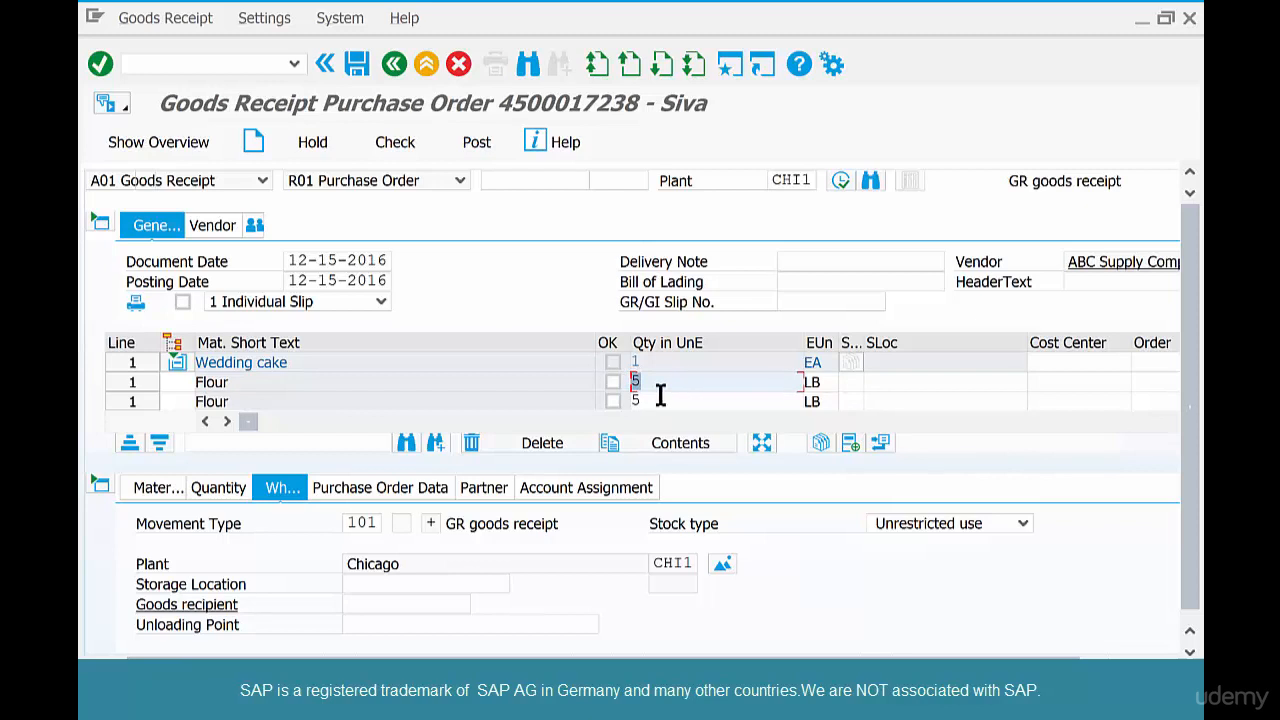
{"action": "left_click", "coordinate": [126, 382]}
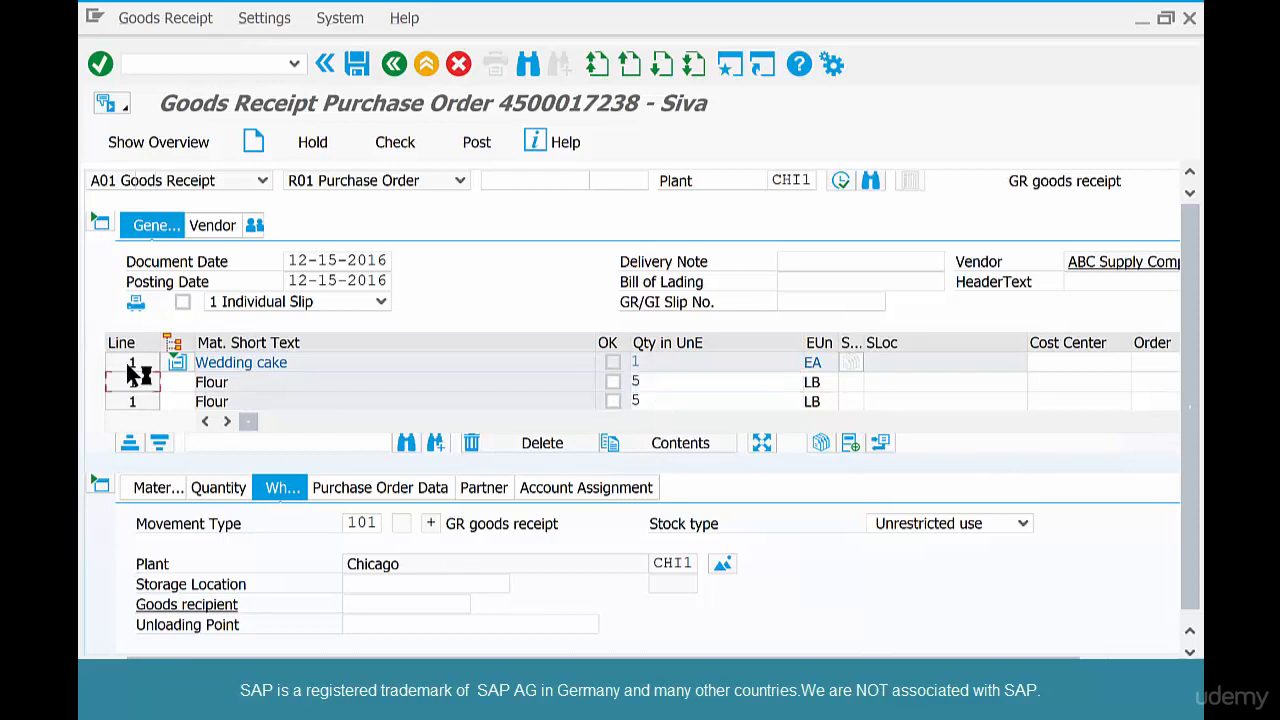
Step: Set the Wedding cake item's storage location to BAKE and mark the item as OK
{"action": "left_click", "coordinate": [129, 365]}
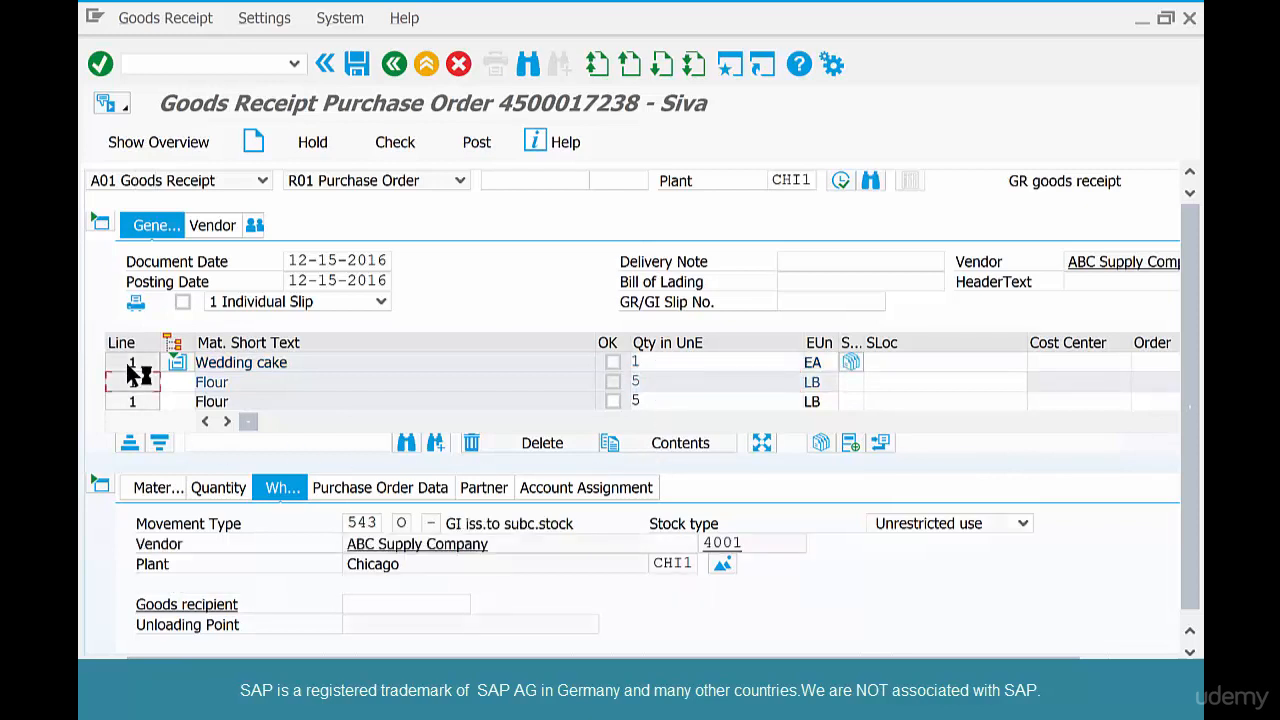
{"action": "left_click", "coordinate": [380, 584]}
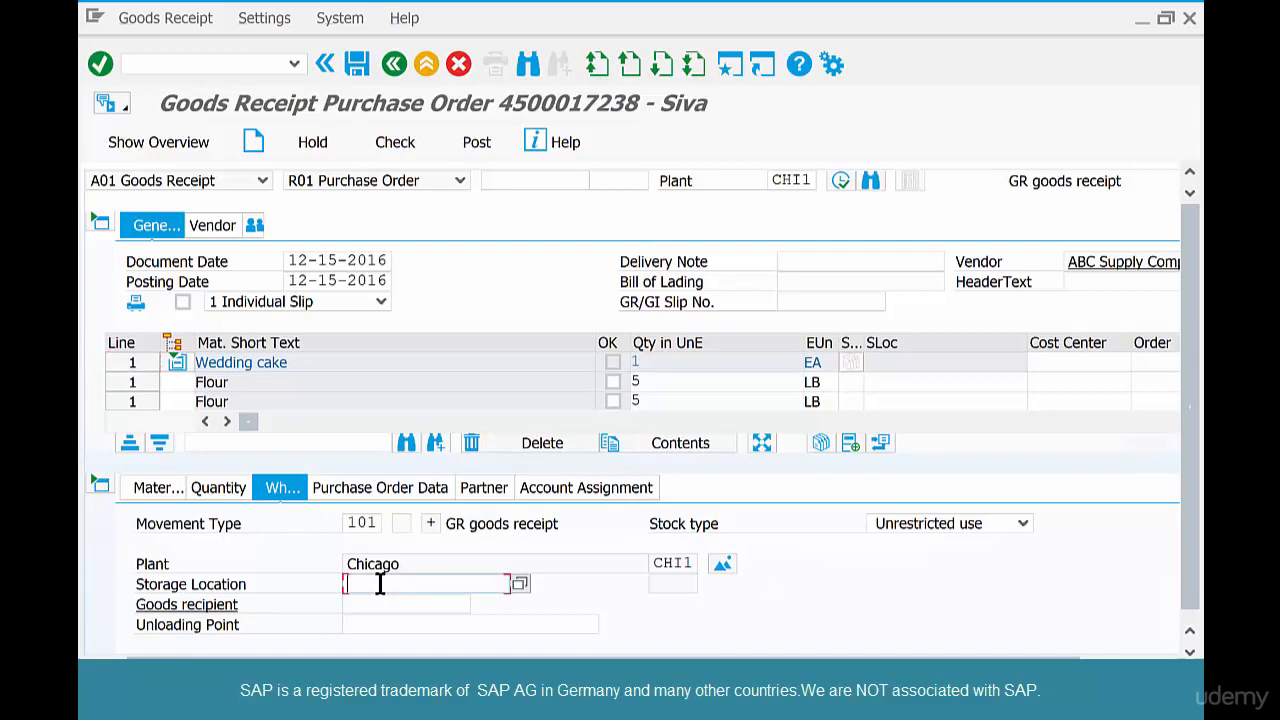
{"action": "type", "text": "bake"}
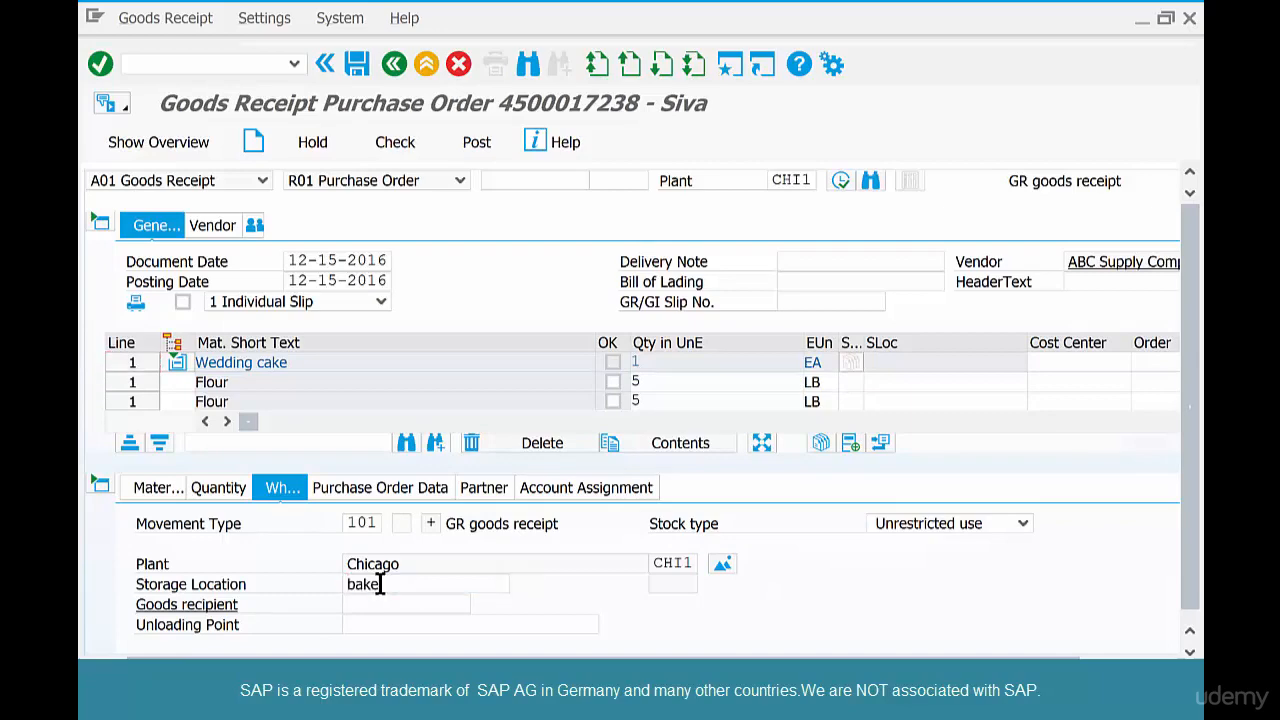
{"action": "key", "text": "Return"}
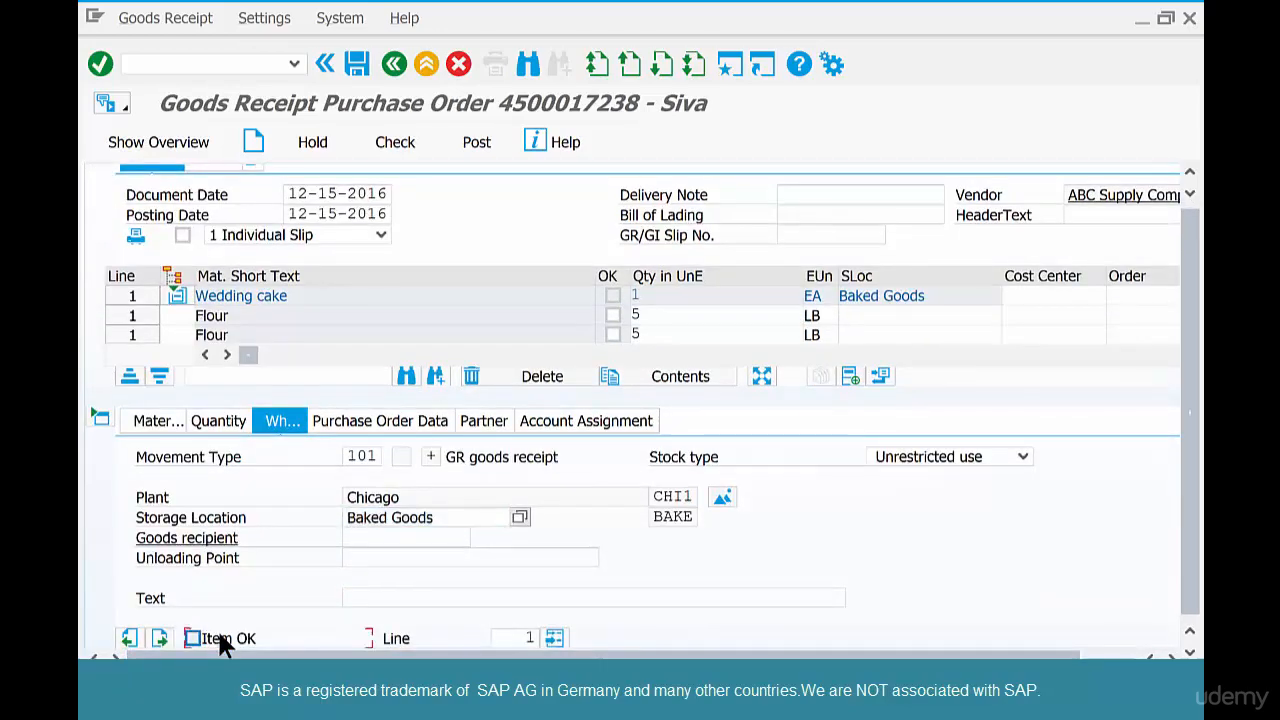
{"action": "left_click", "coordinate": [220, 638]}
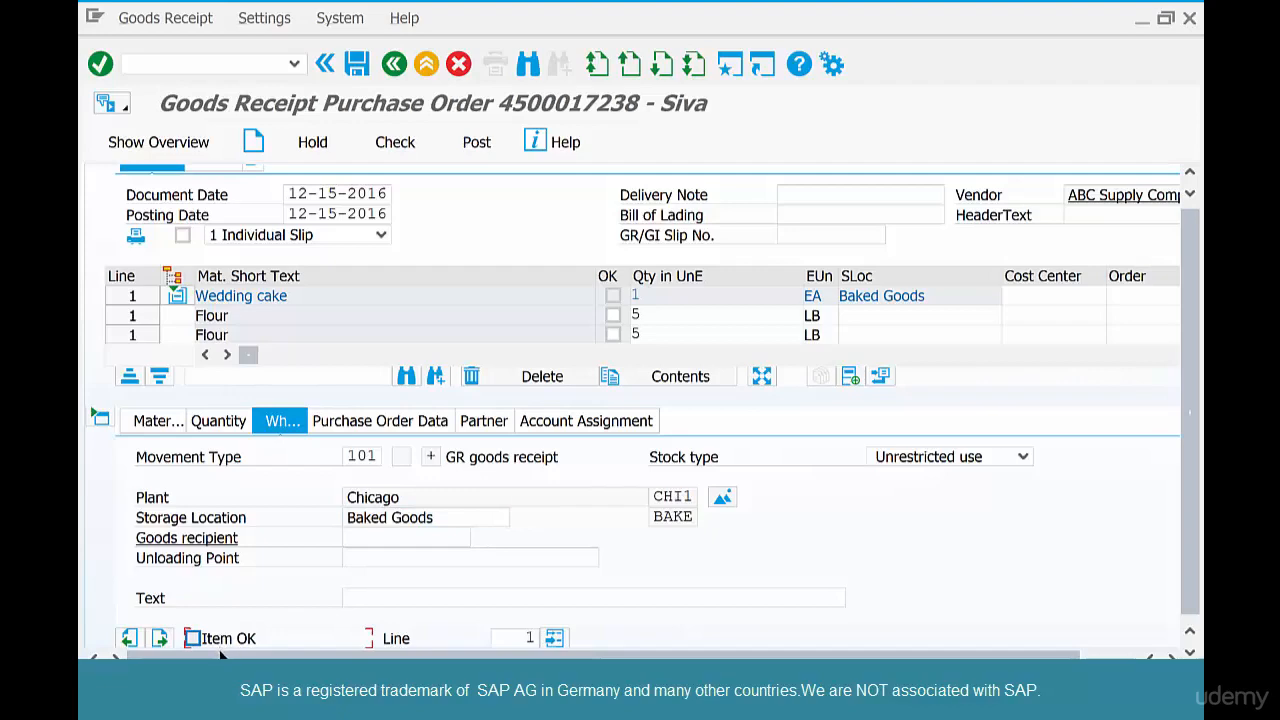
Step: Check the goods receipt document, acknowledge the message, post the receipt, and leave the transaction
{"action": "left_click", "coordinate": [402, 141]}
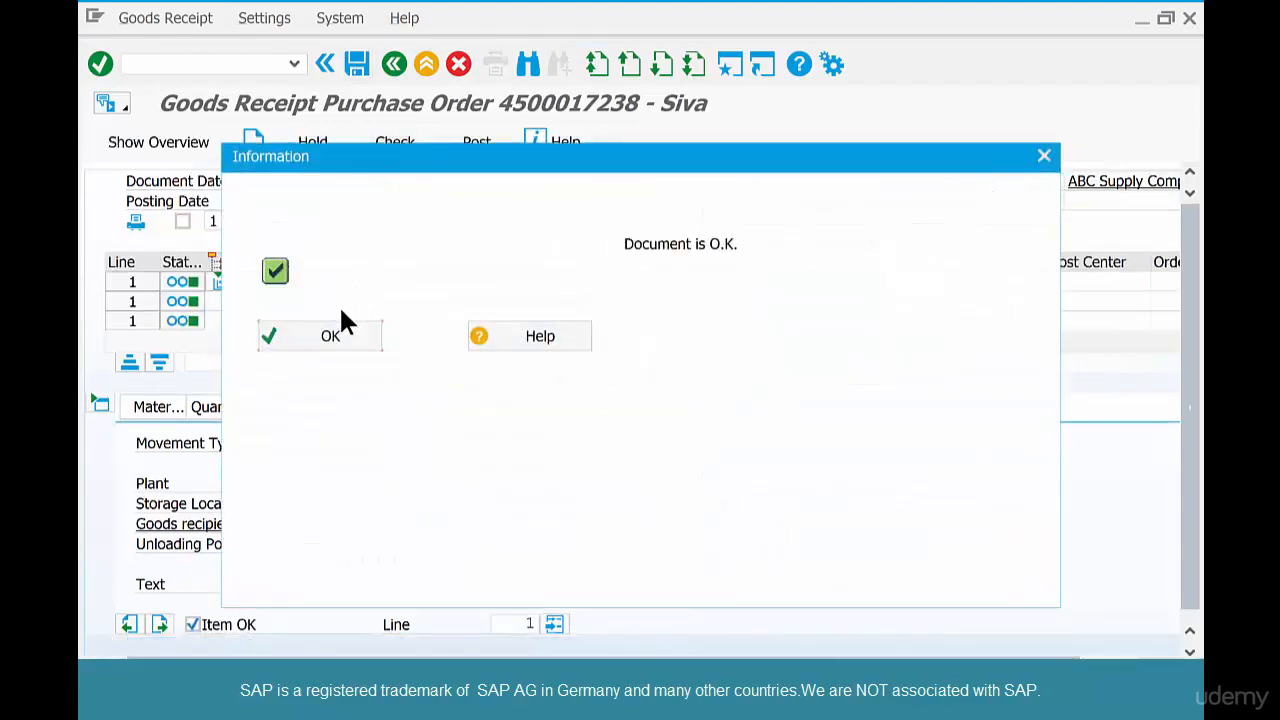
{"action": "left_click", "coordinate": [336, 338]}
{"action": "left_click", "coordinate": [355, 64]}
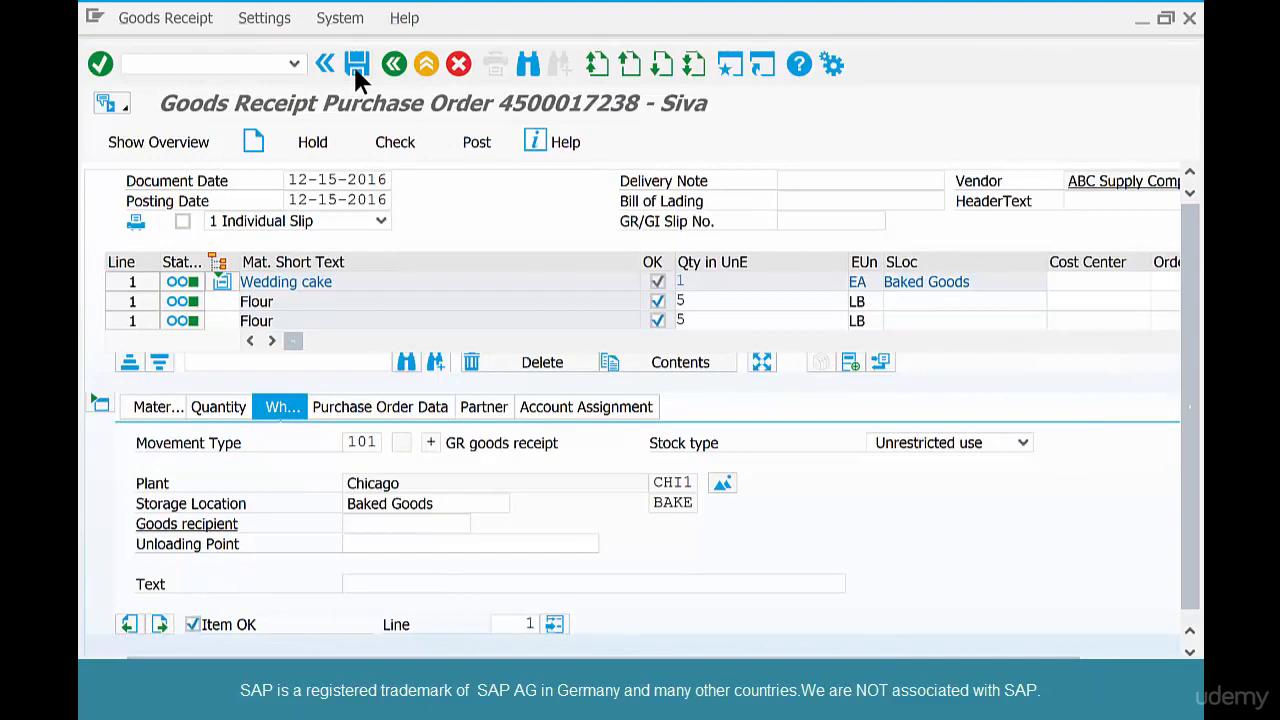
{"action": "left_click", "coordinate": [395, 66]}
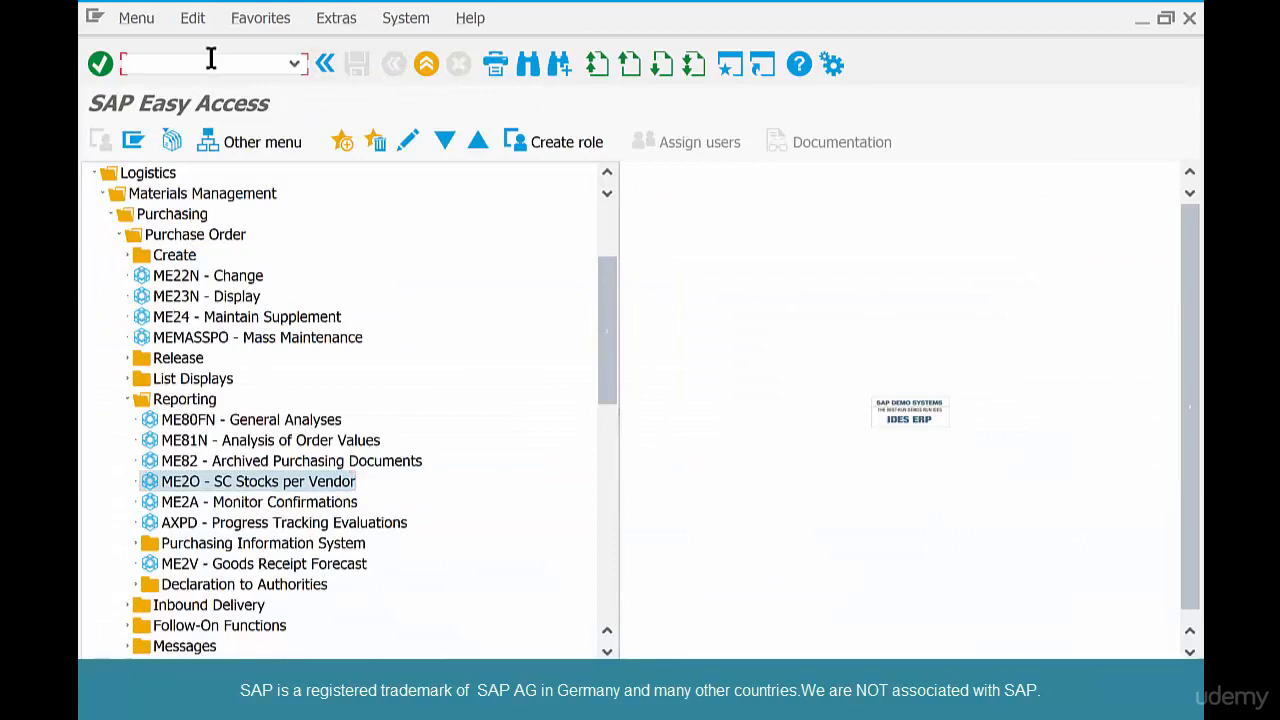
Step: Display the MMBE stock overview of WEDDINGCAKE-01, examine the unrestricted stock in plant CHI1 Chicago, and leave it
{"action": "type", "text": "mmbe"}
{"action": "key", "text": "Return"}
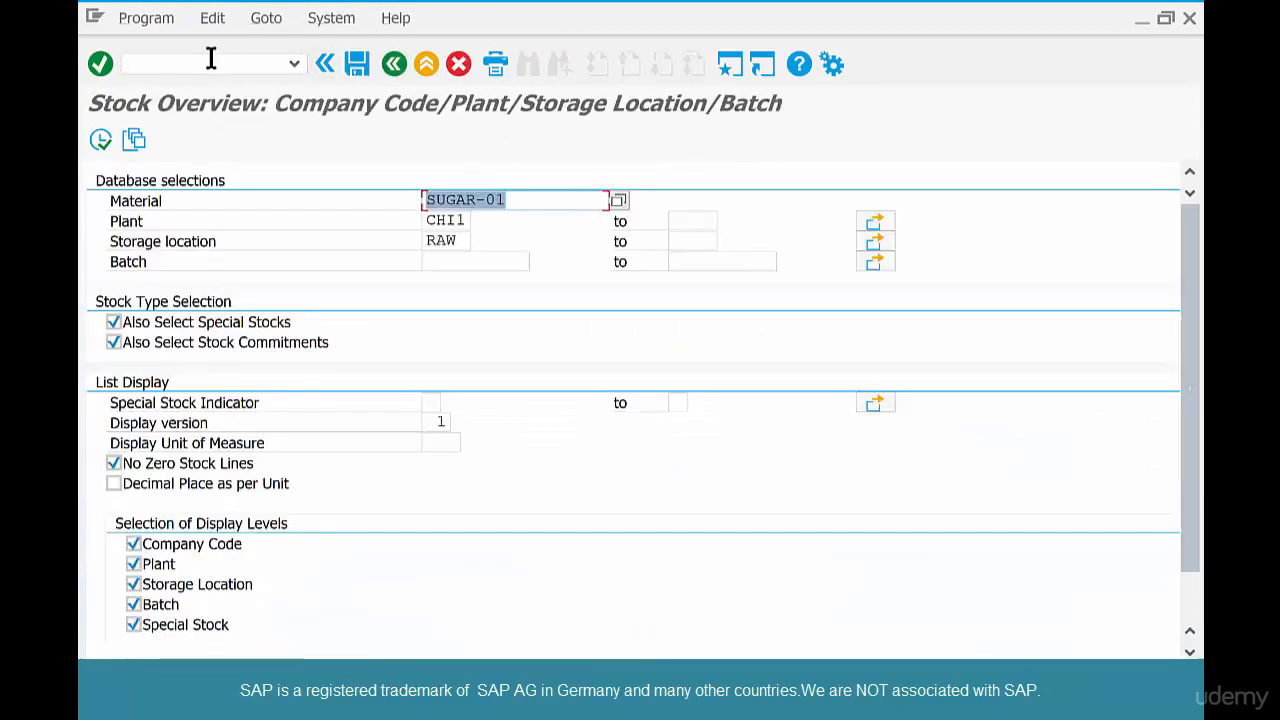
{"action": "type", "text": "weddingcake-01"}
{"action": "left_click", "coordinate": [97, 140]}
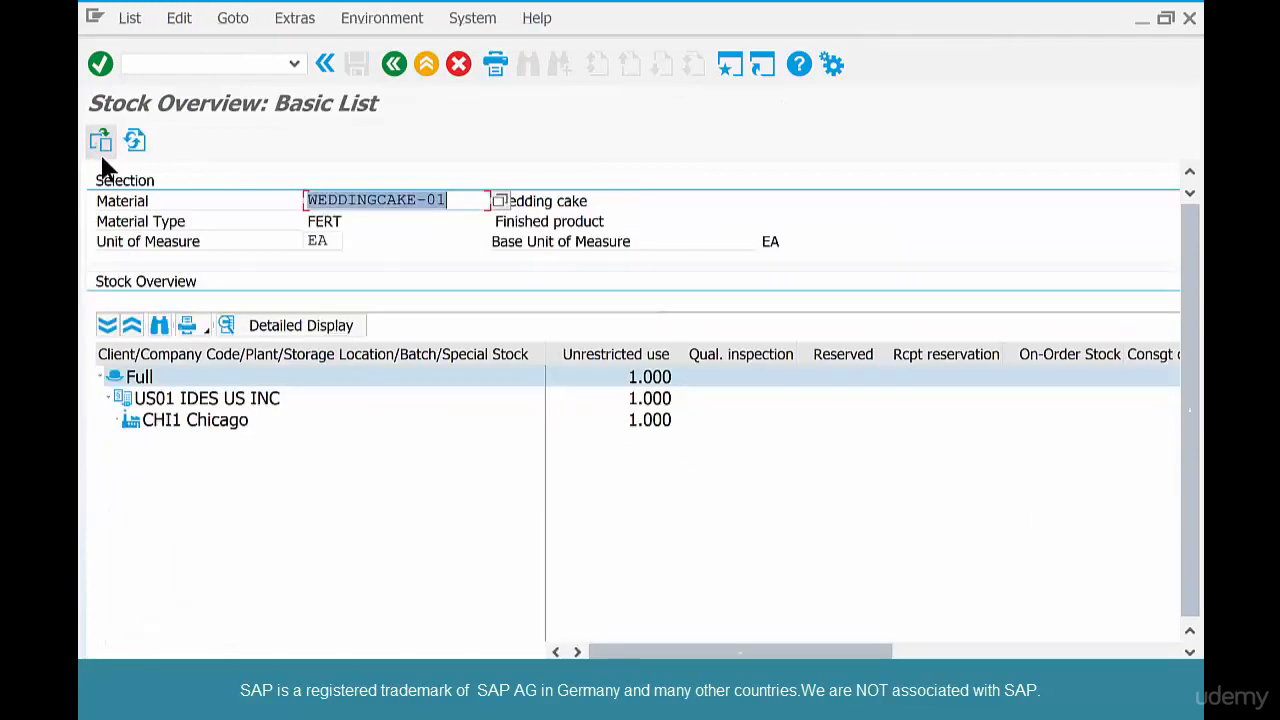
{"action": "left_click", "coordinate": [635, 422]}
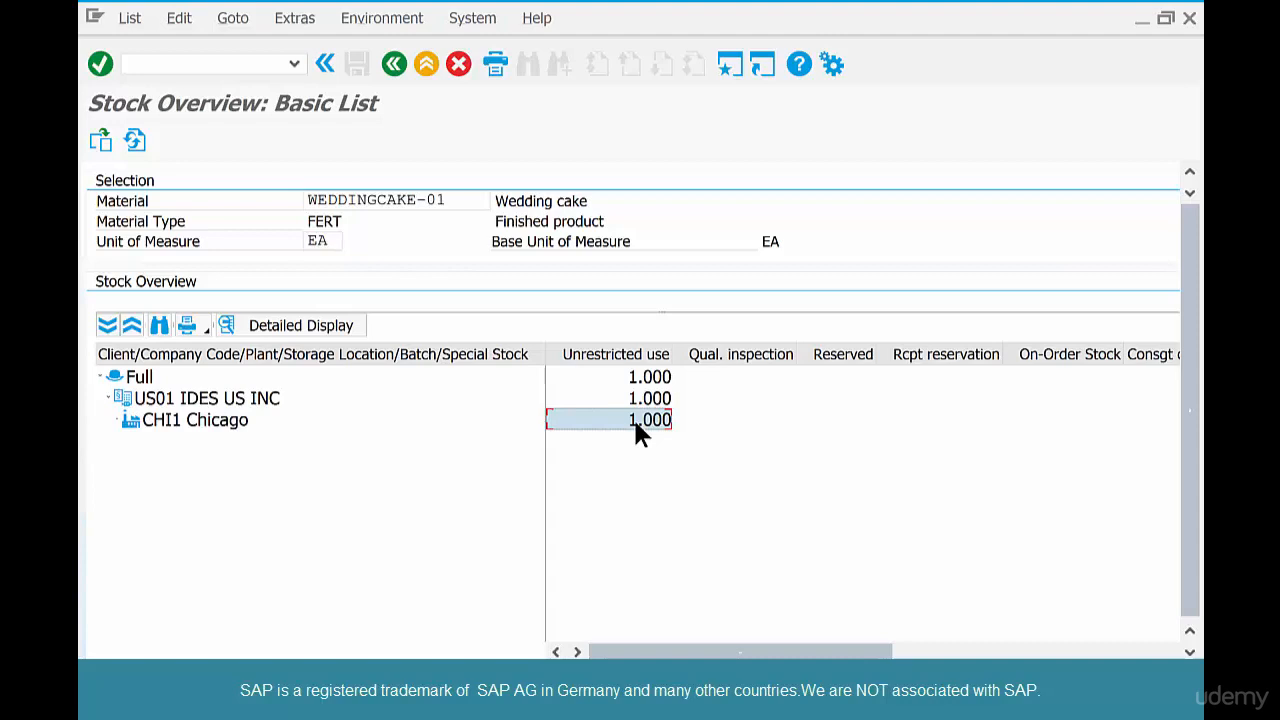
{"action": "left_click", "coordinate": [394, 65]}
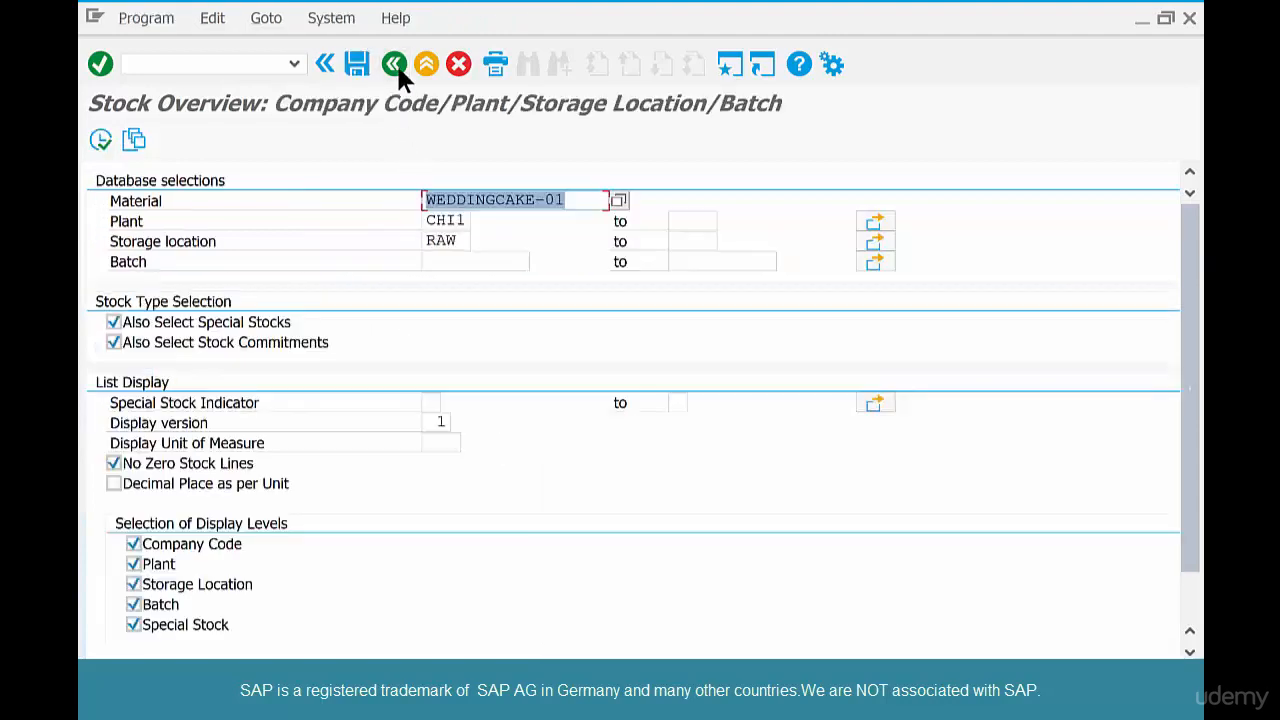
{"action": "left_click", "coordinate": [394, 64]}
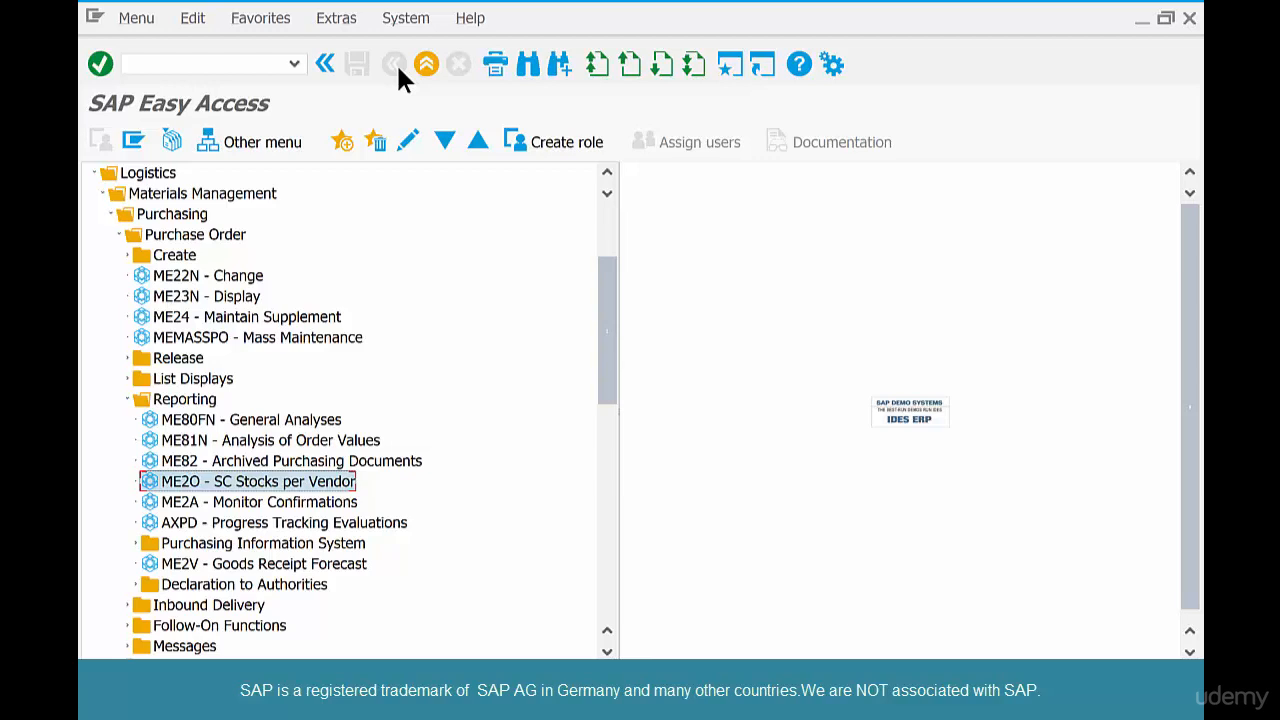
Step: Display the MMBE stock overview of SUGAR-01 for plant CHI1, storage location RAW, after the receipt, and leave it
{"action": "left_click", "coordinate": [221, 66]}
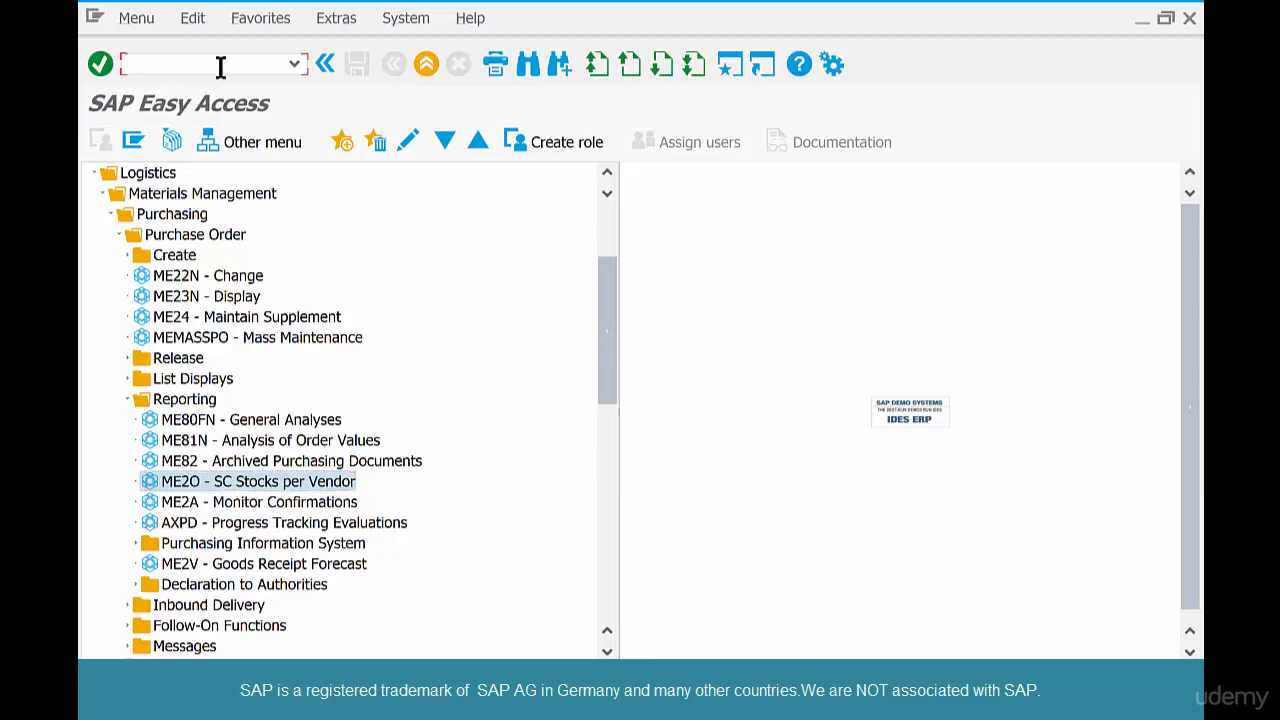
{"action": "type", "text": "mmbe"}
{"action": "key", "text": "Return"}
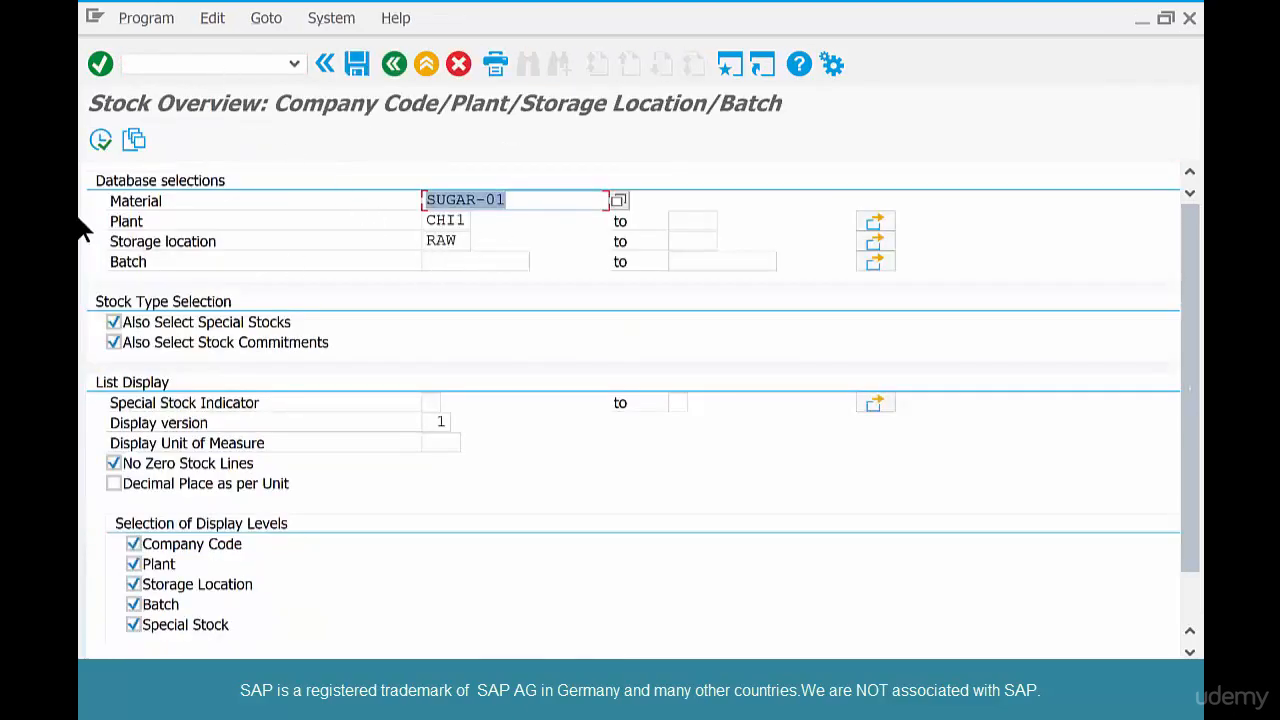
{"action": "left_click", "coordinate": [100, 140]}
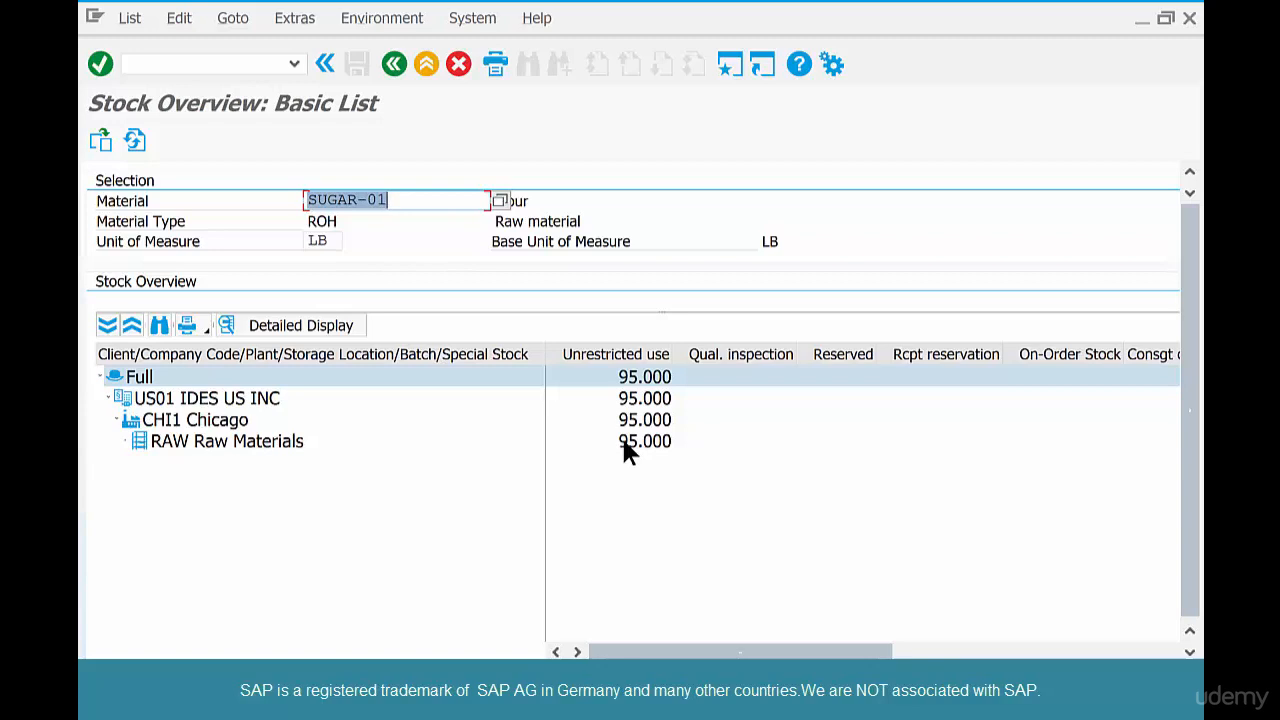
{"action": "left_click", "coordinate": [396, 62]}
{"action": "left_click", "coordinate": [396, 64]}
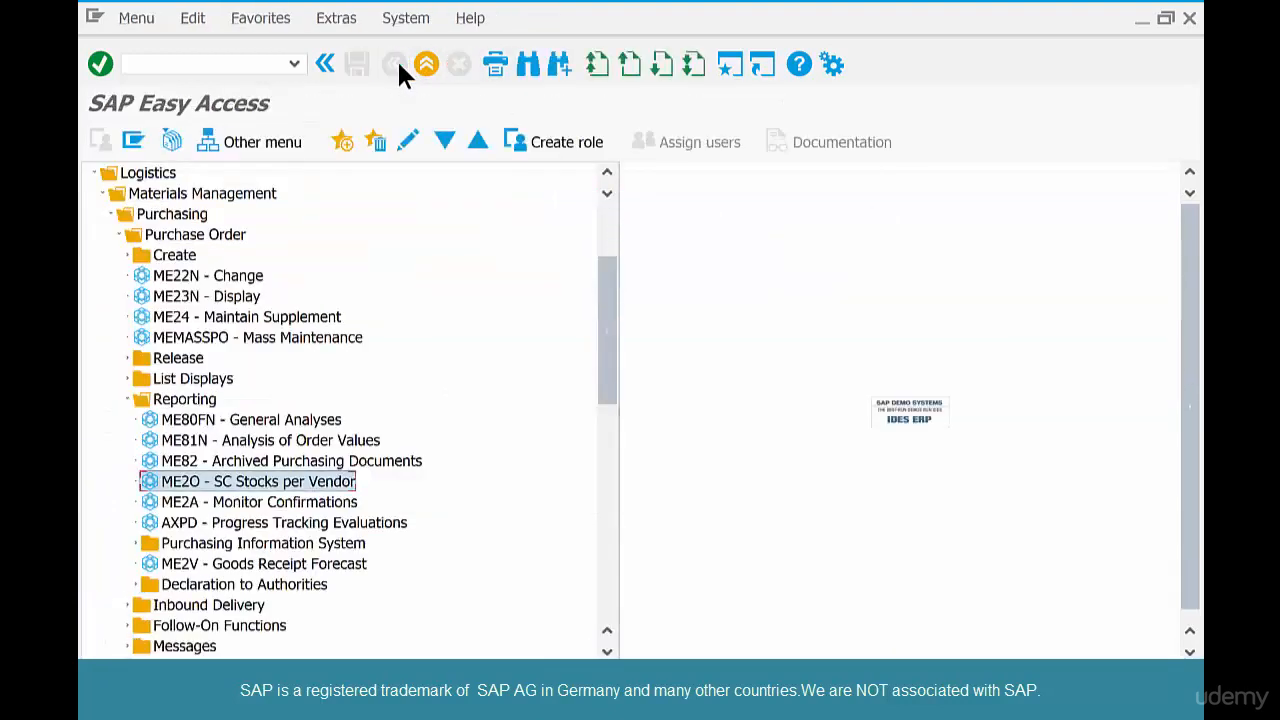
Step: Start an A11 Subsequent Adjustment in MIGO with reference to the purchase order and load the copied order number
{"action": "left_click", "coordinate": [205, 62]}
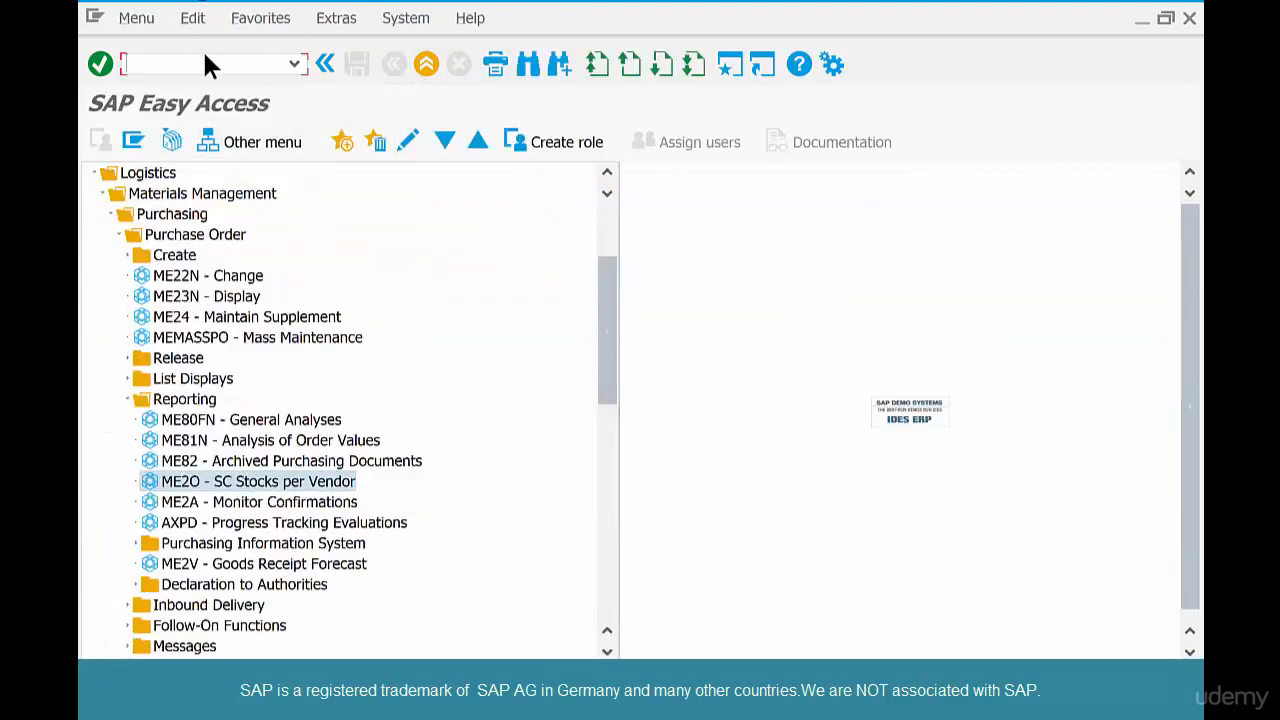
{"action": "type", "text": "migo"}
{"action": "key", "text": "Return"}
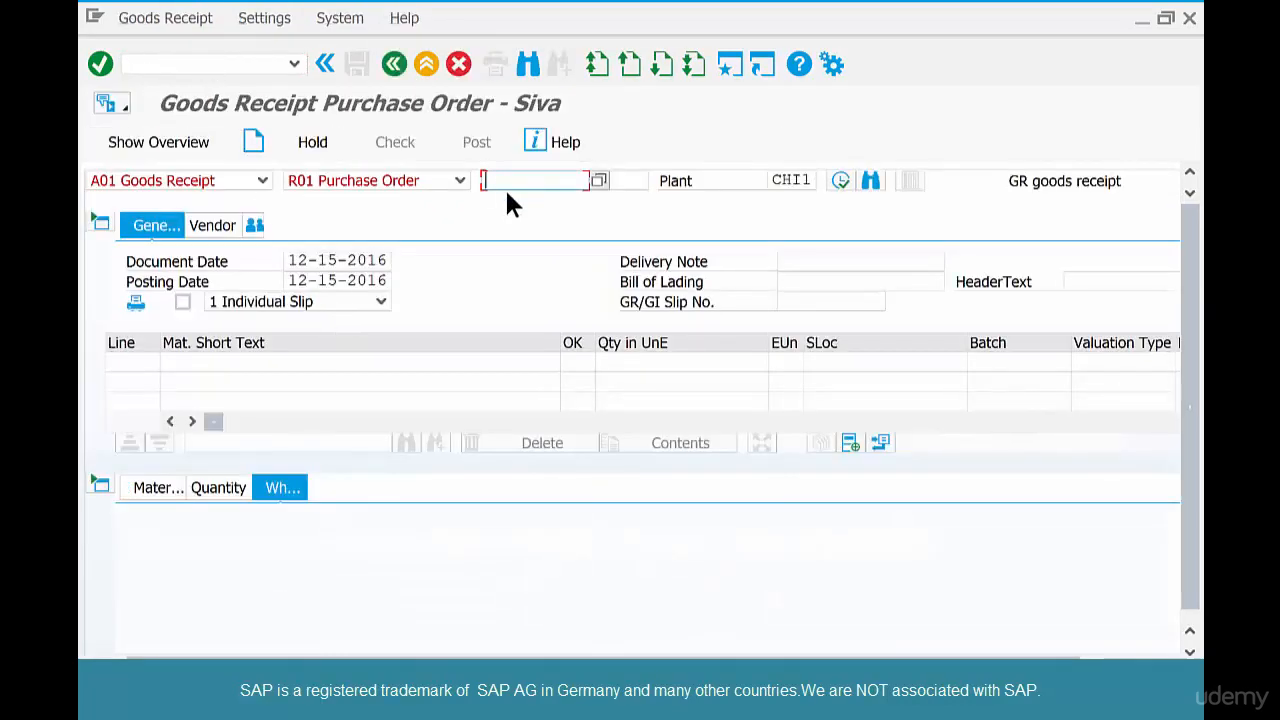
{"action": "left_click", "coordinate": [226, 182]}
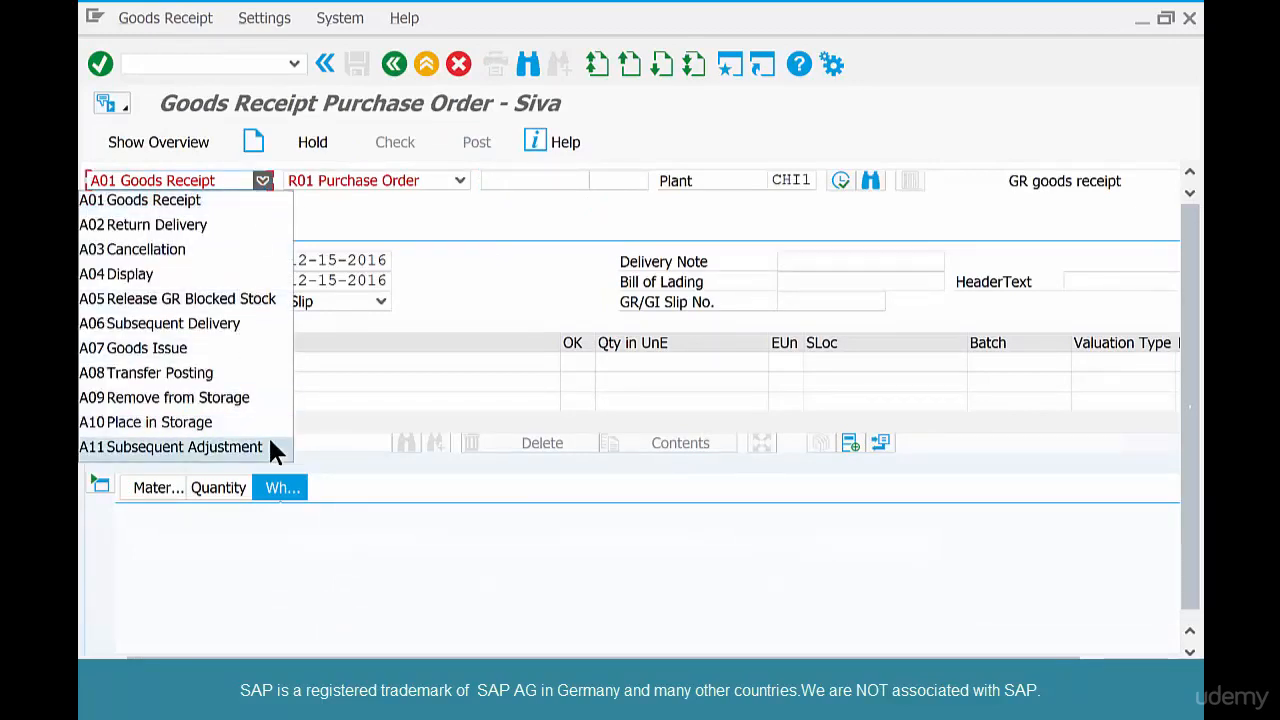
{"action": "left_click", "coordinate": [170, 447]}
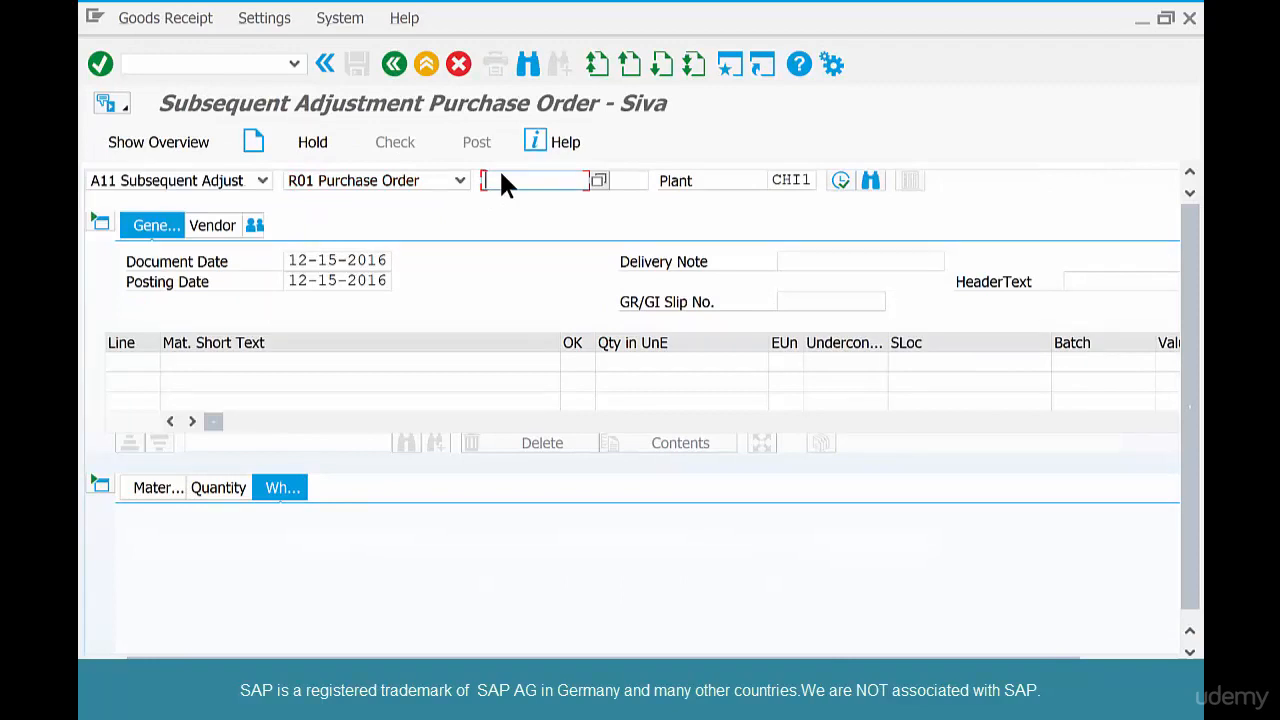
{"action": "key", "text": "ctrl+v"}
{"action": "key", "text": "Return"}
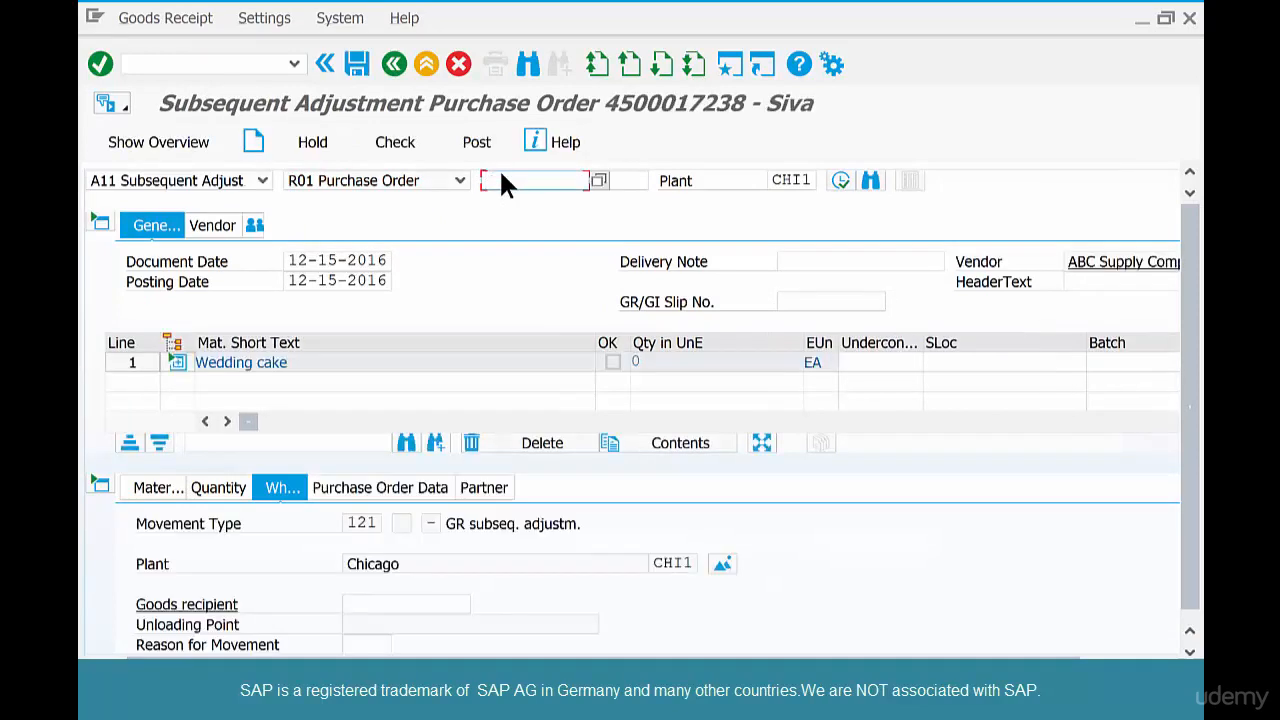
Step: Expand the Wedding cake item's components and enter a quantity of 5 LB for the first Flour line
{"action": "left_click", "coordinate": [177, 361]}
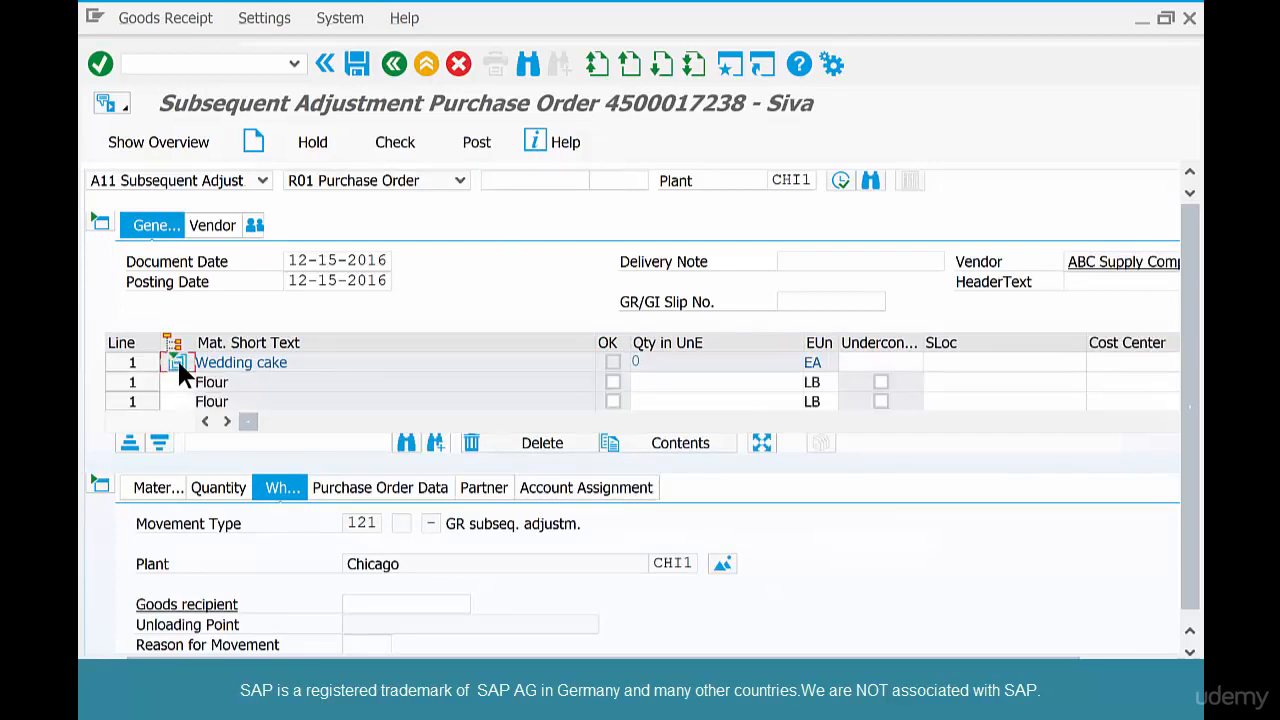
{"action": "left_click", "coordinate": [705, 380]}
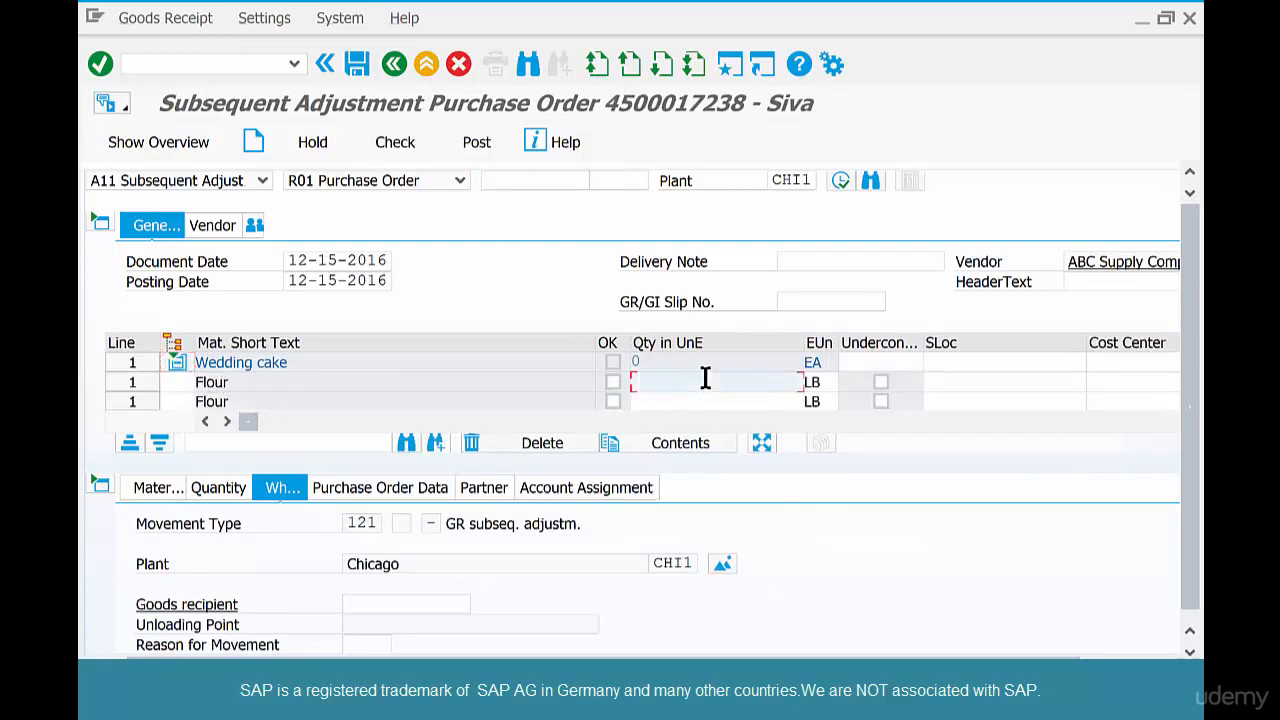
{"action": "type", "text": "5"}
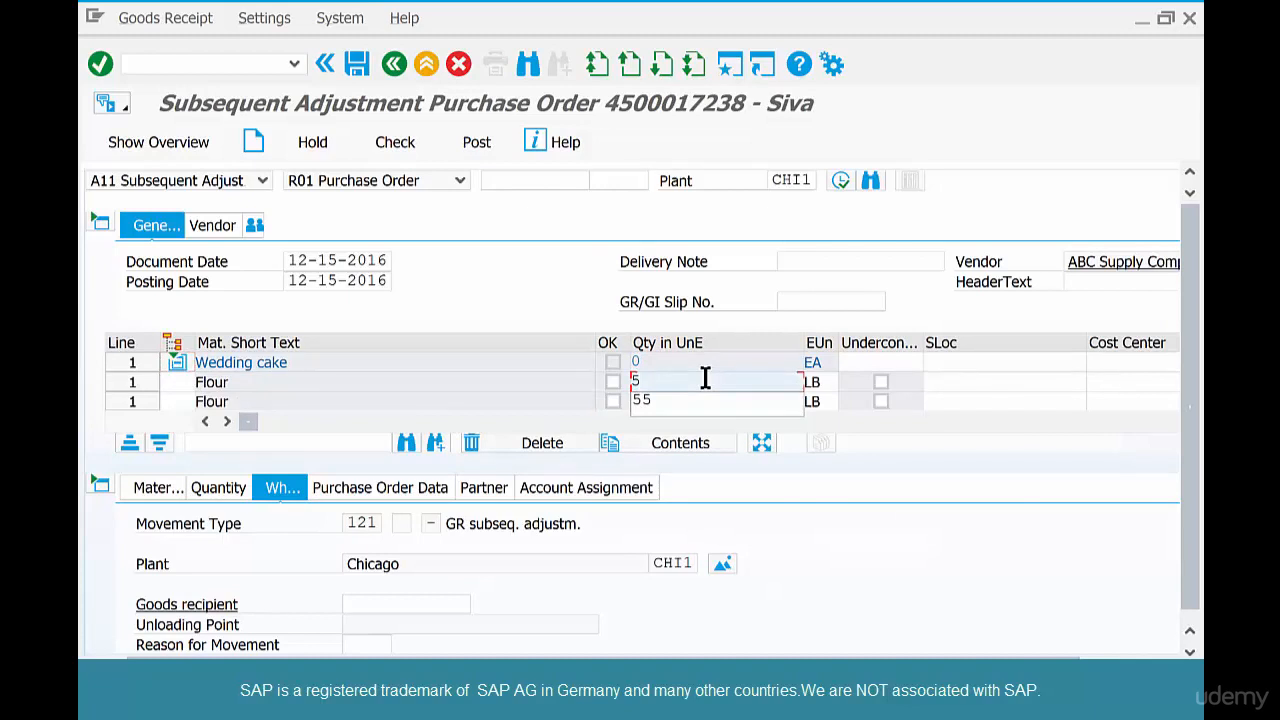
Step: Mark both Flour lines as underconsumption, enter 5 LB for the second line, and run a check of the document
{"action": "left_click", "coordinate": [880, 382]}
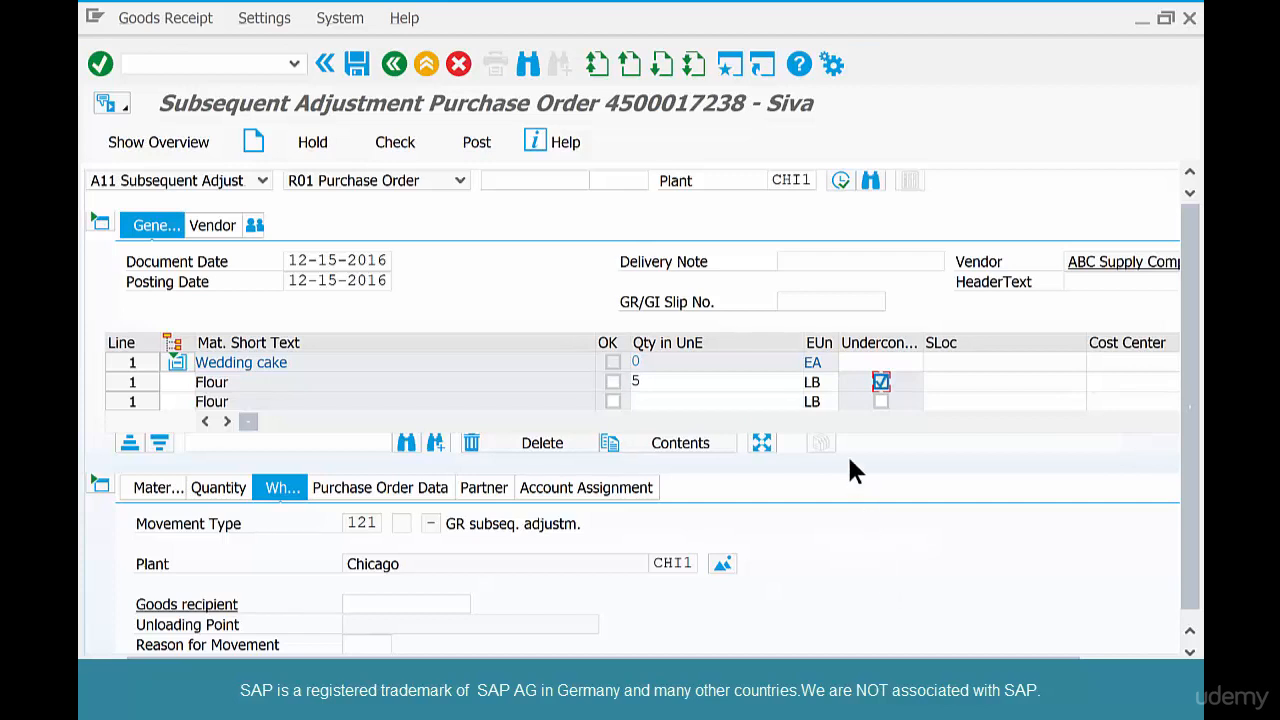
{"action": "left_click", "coordinate": [880, 401]}
{"action": "left_click", "coordinate": [692, 399]}
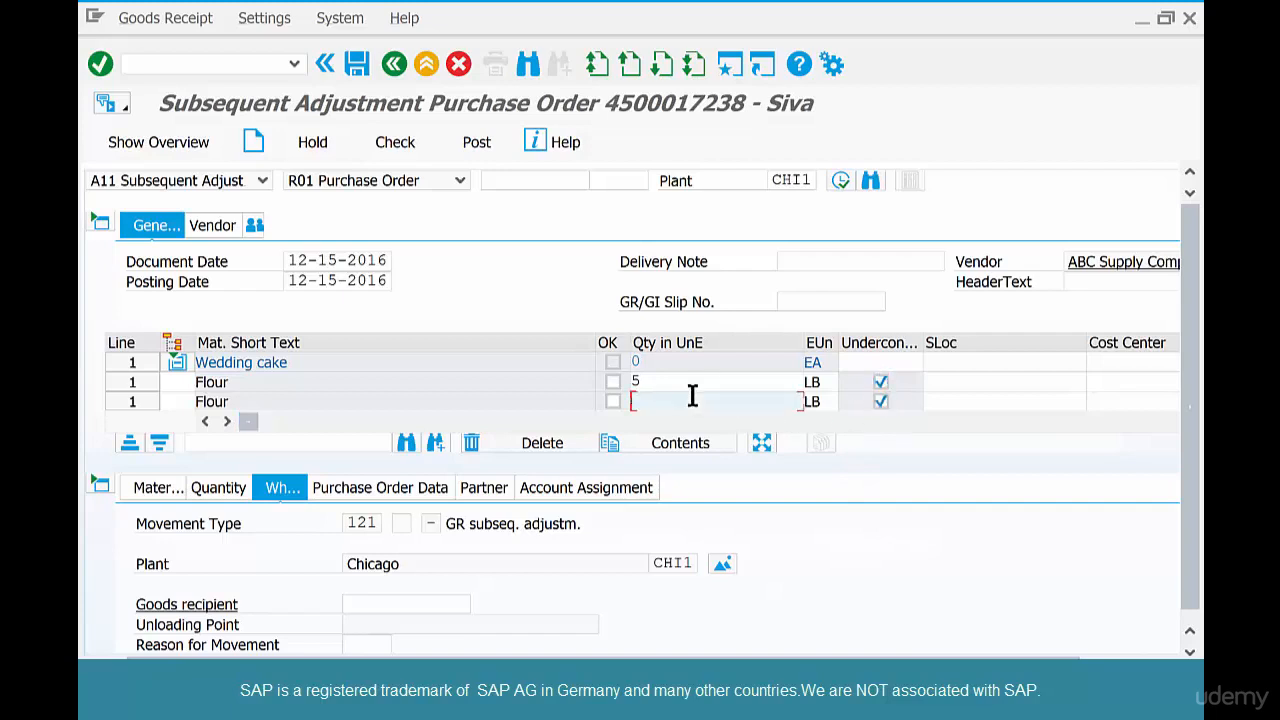
{"action": "type", "text": "5"}
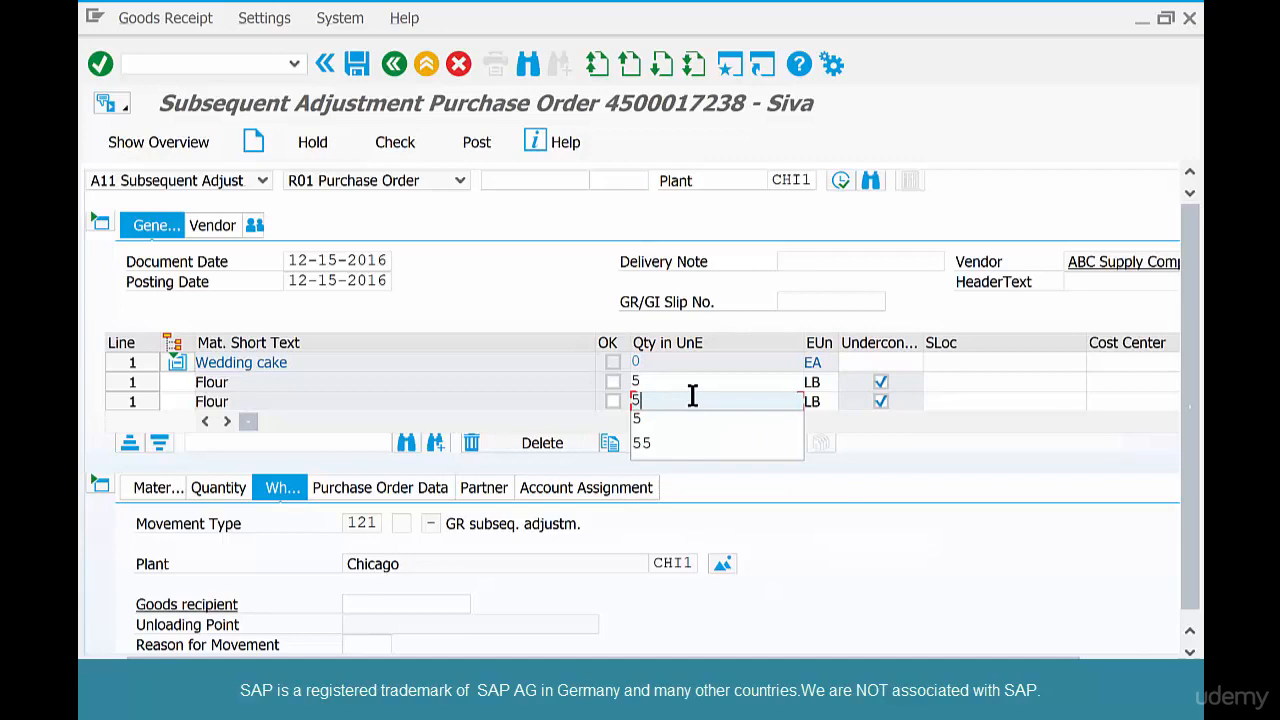
{"action": "left_click", "coordinate": [418, 142]}
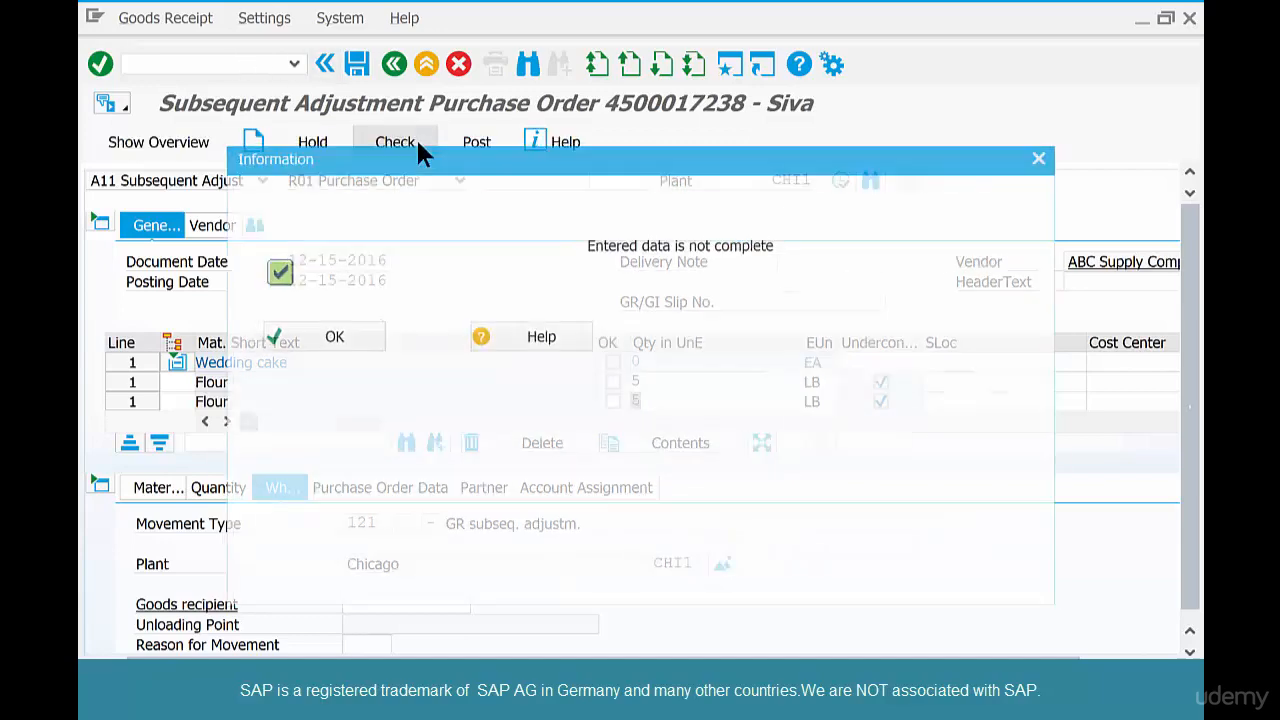
{"action": "left_click", "coordinate": [328, 345]}
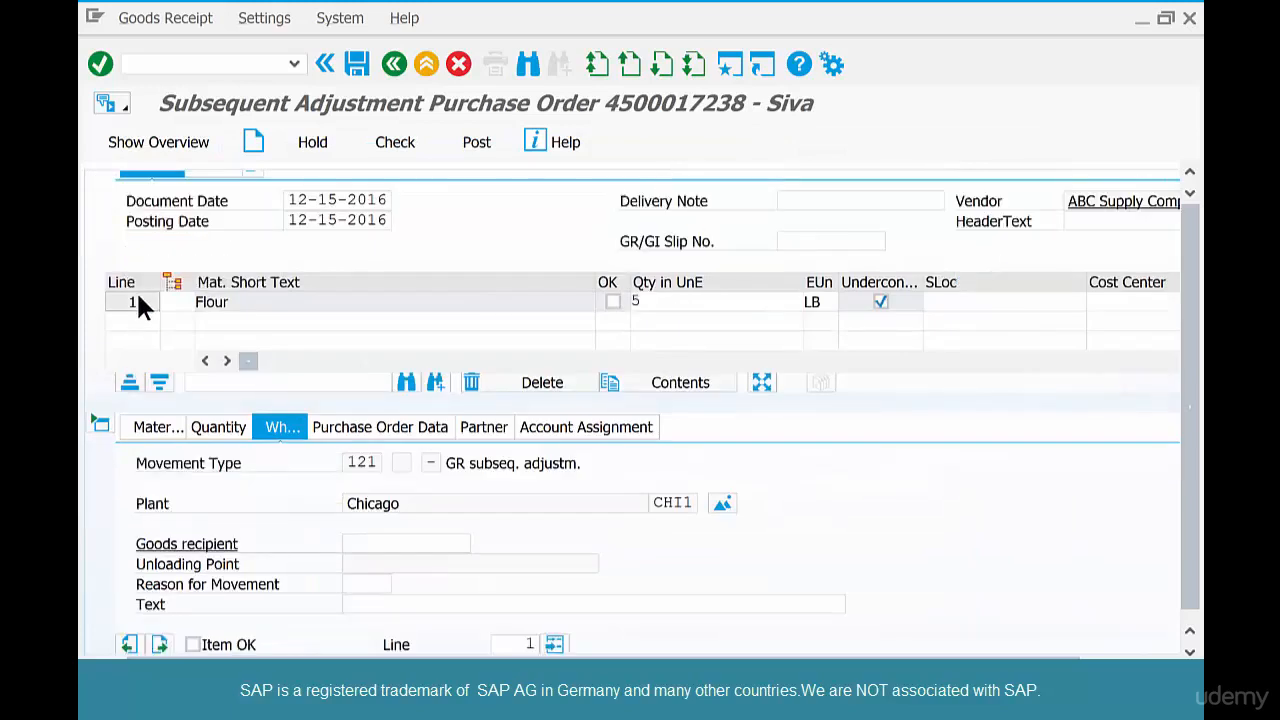
Step: Mark both Flour component lines as Item OK and check the subsequent adjustment document again
{"action": "left_click", "coordinate": [136, 302]}
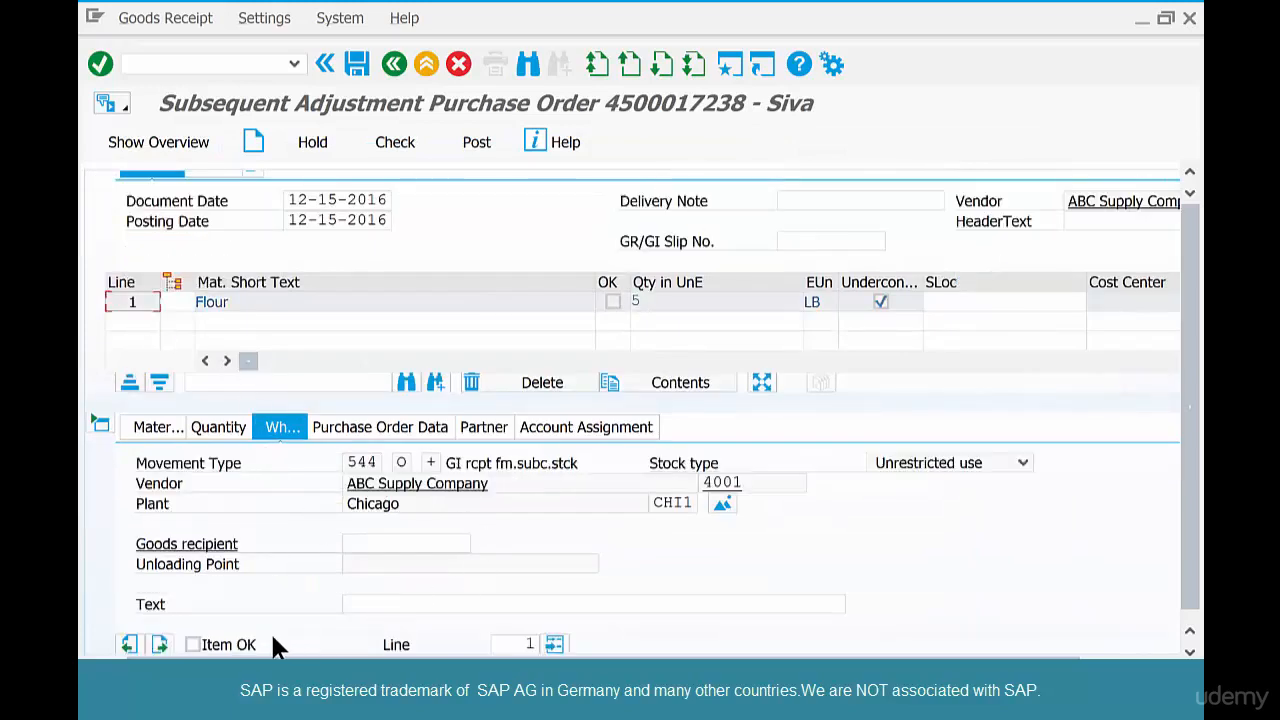
{"action": "left_click", "coordinate": [235, 645]}
{"action": "left_click", "coordinate": [131, 297]}
{"action": "left_click", "coordinate": [614, 285]}
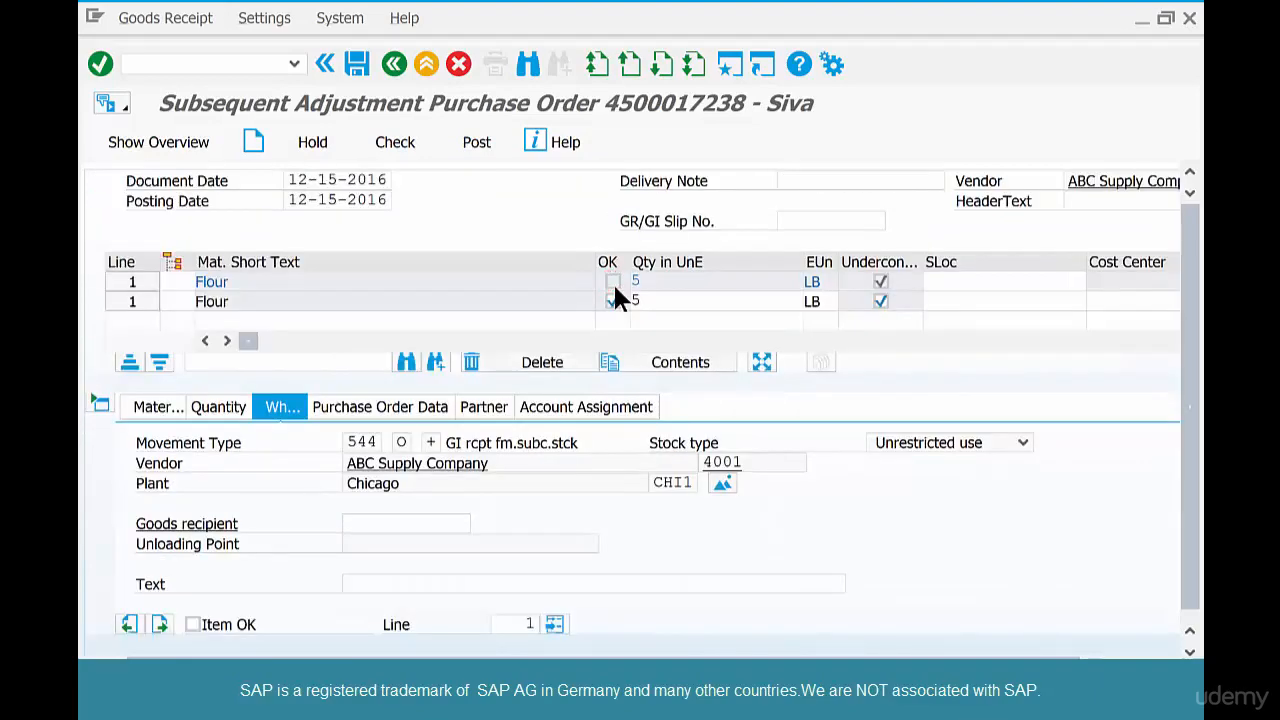
{"action": "left_click", "coordinate": [131, 280]}
{"action": "left_click", "coordinate": [407, 143]}
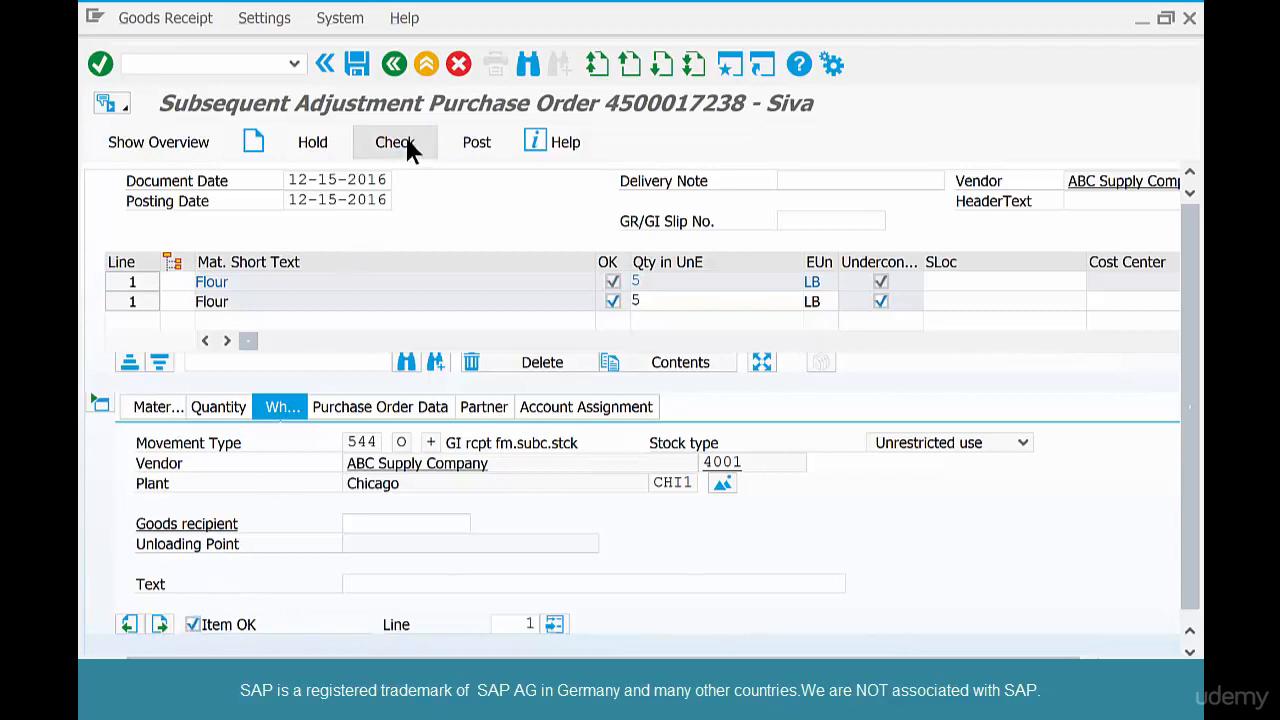
{"action": "left_click", "coordinate": [331, 338]}
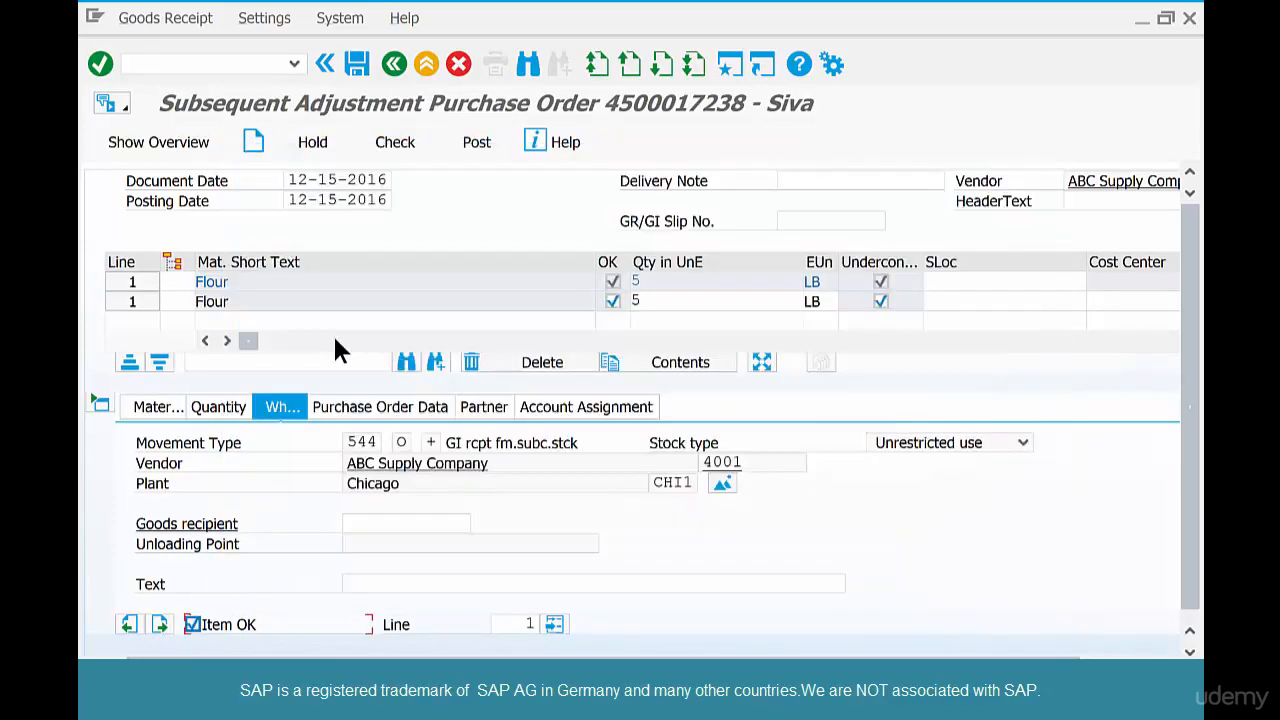
Step: Mark the parent Wedding cake item as OK in the subsequent adjustment
{"action": "left_click_drag", "start_coordinate": [1180, 222], "coordinate": [1179, 212]}
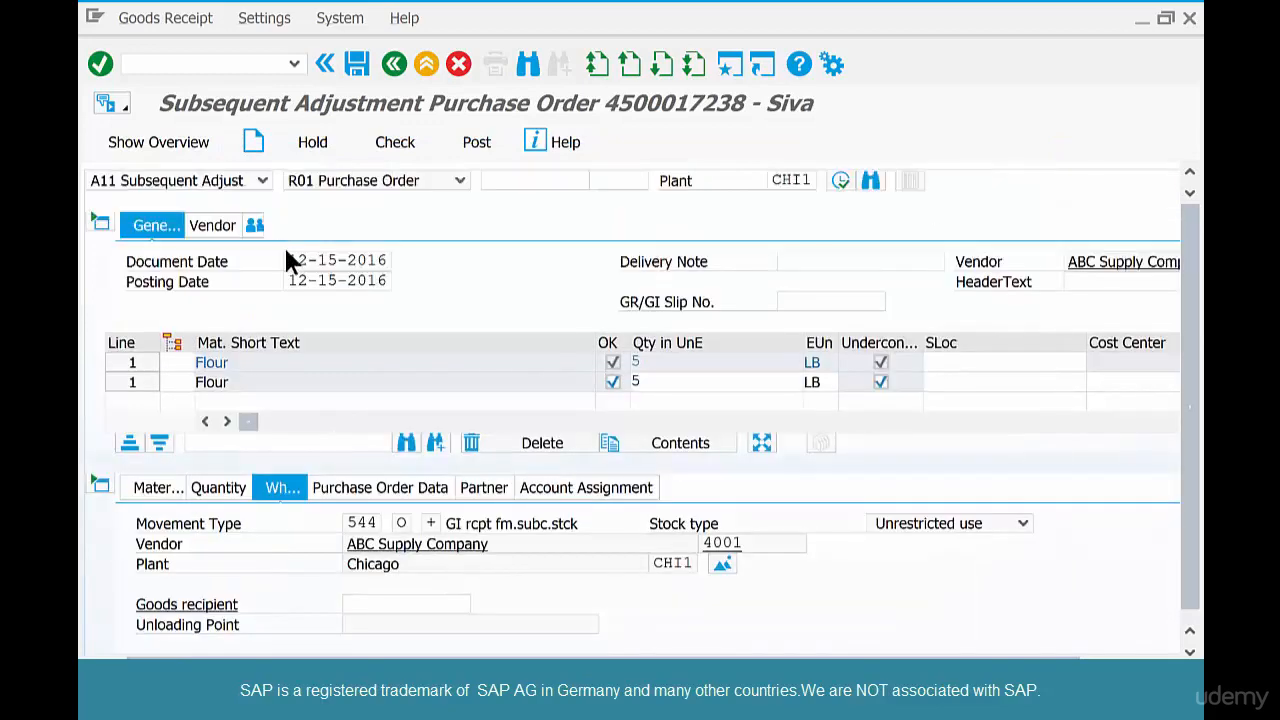
{"action": "left_click", "coordinate": [262, 379]}
{"action": "scroll", "coordinate": [262, 379], "scroll_direction": "up", "scroll_amount": 1}
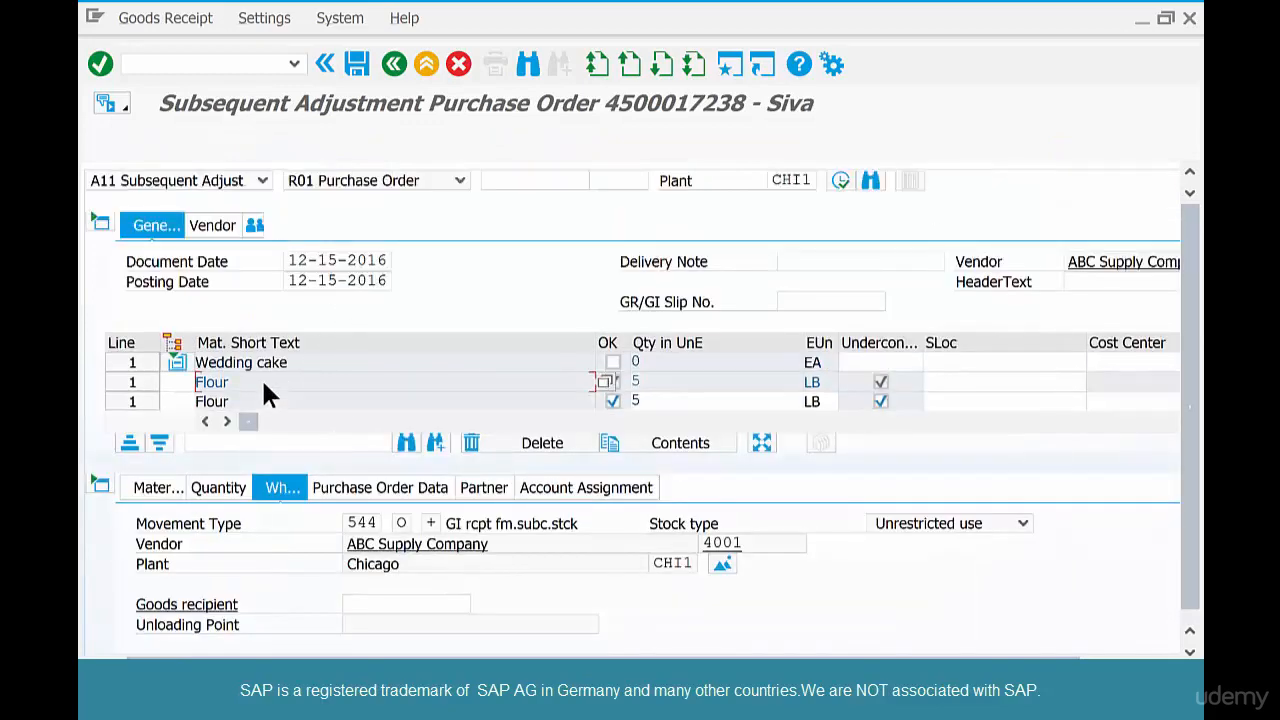
{"action": "left_click", "coordinate": [613, 362]}
Step: Check the subsequent adjustment for the 5 LB Flour underconsumption and post it
{"action": "left_click", "coordinate": [393, 141]}
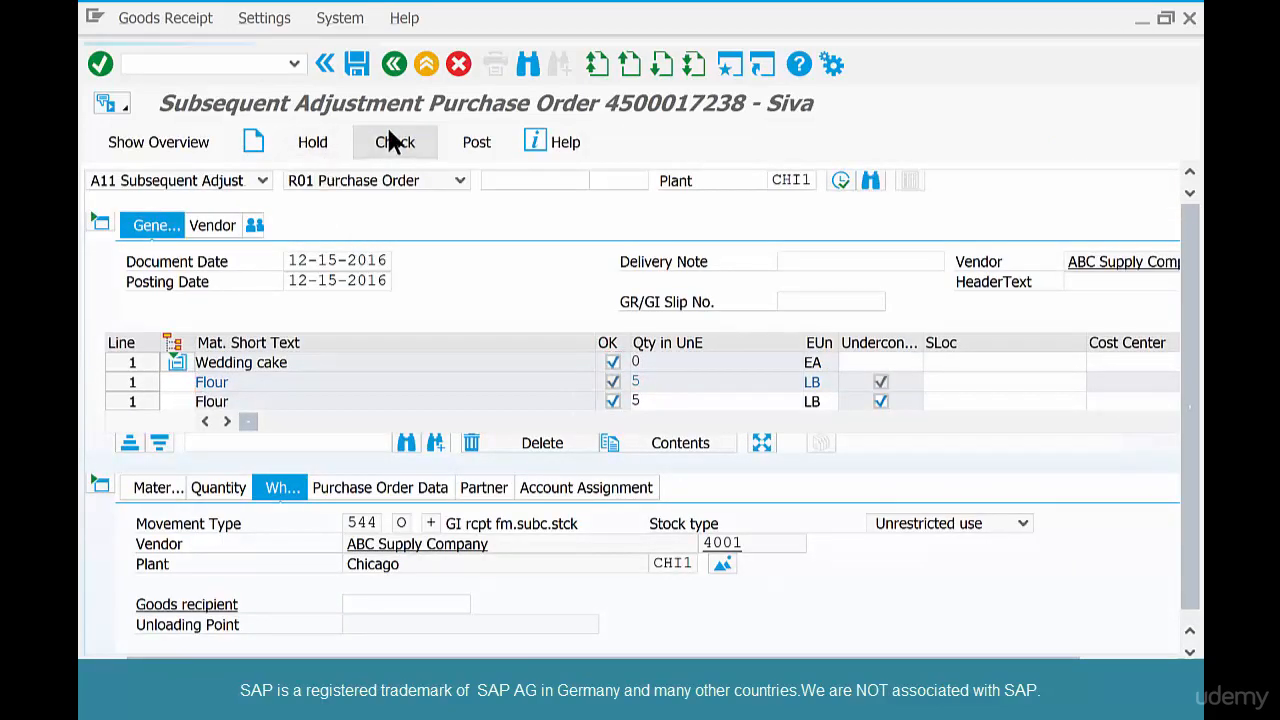
{"action": "left_click", "coordinate": [325, 337]}
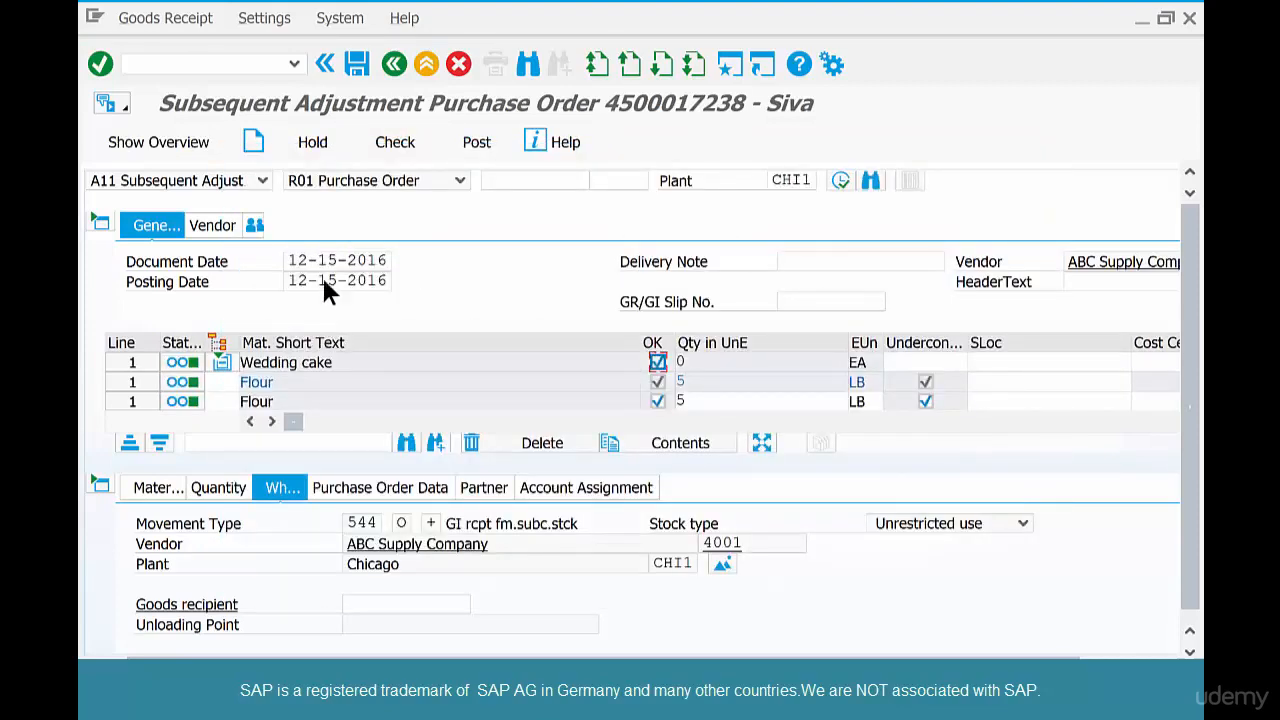
{"action": "left_click", "coordinate": [350, 75]}
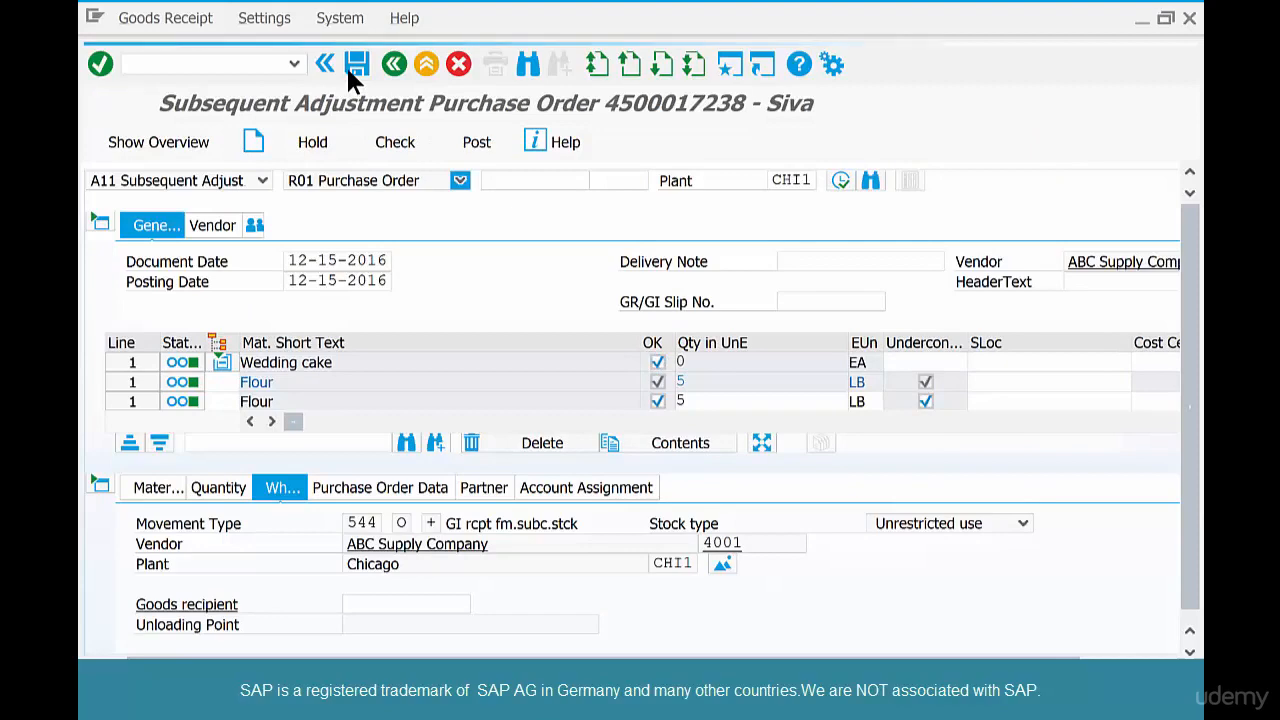
{"action": "left_click", "coordinate": [303, 333]}
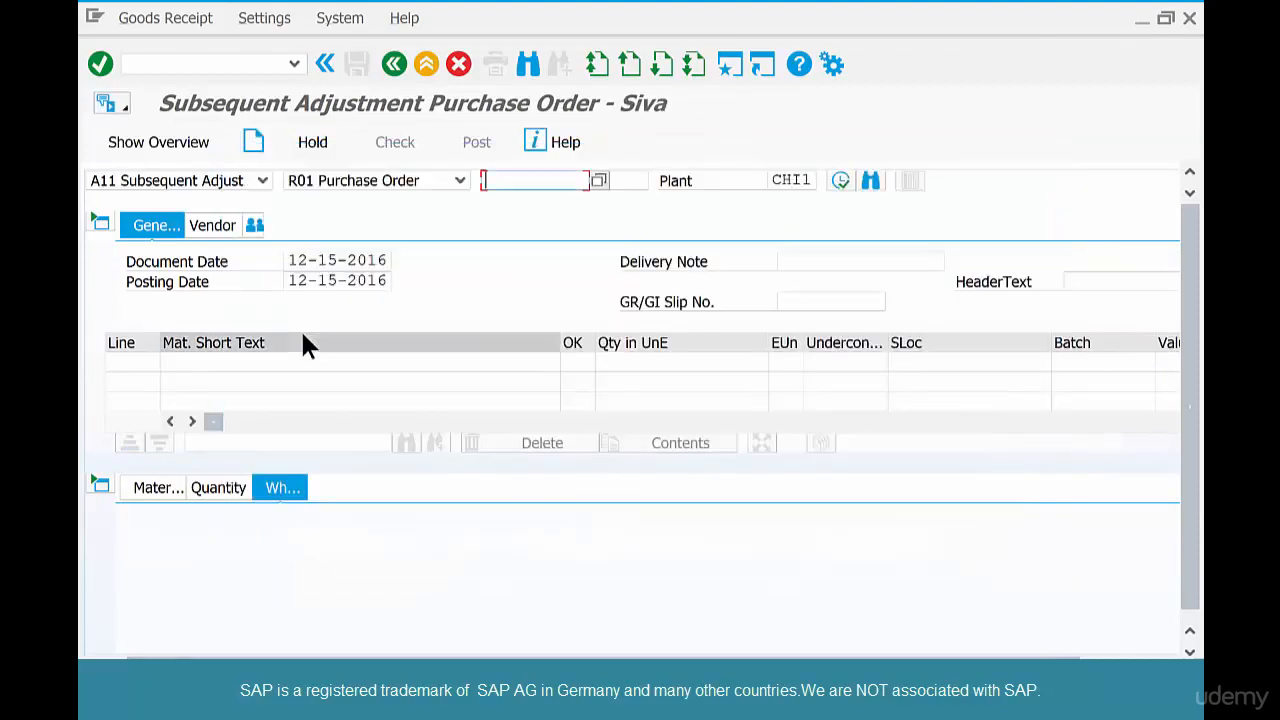
Step: Display the MMBE stock overview of SUGAR-01 for plant CHI1, storage location RAW, examine the stock provided to vendor, and leave it
{"action": "left_click", "coordinate": [397, 64]}
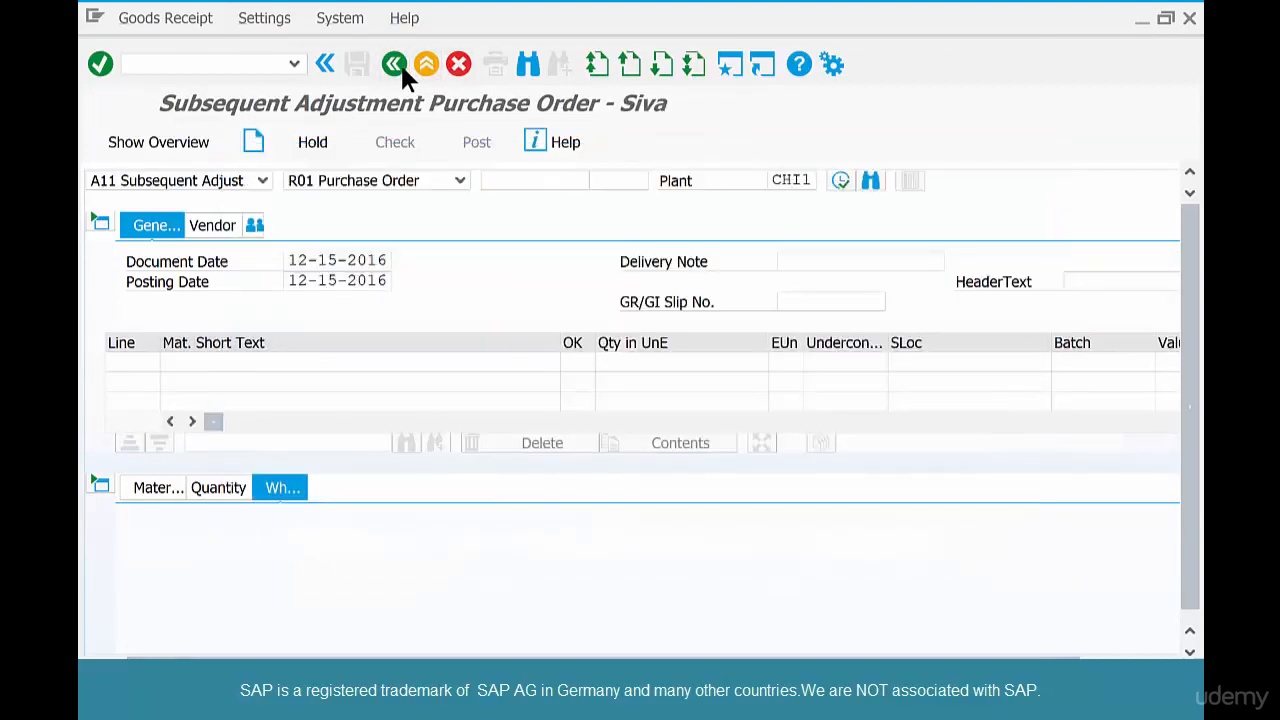
{"action": "left_click", "coordinate": [258, 62]}
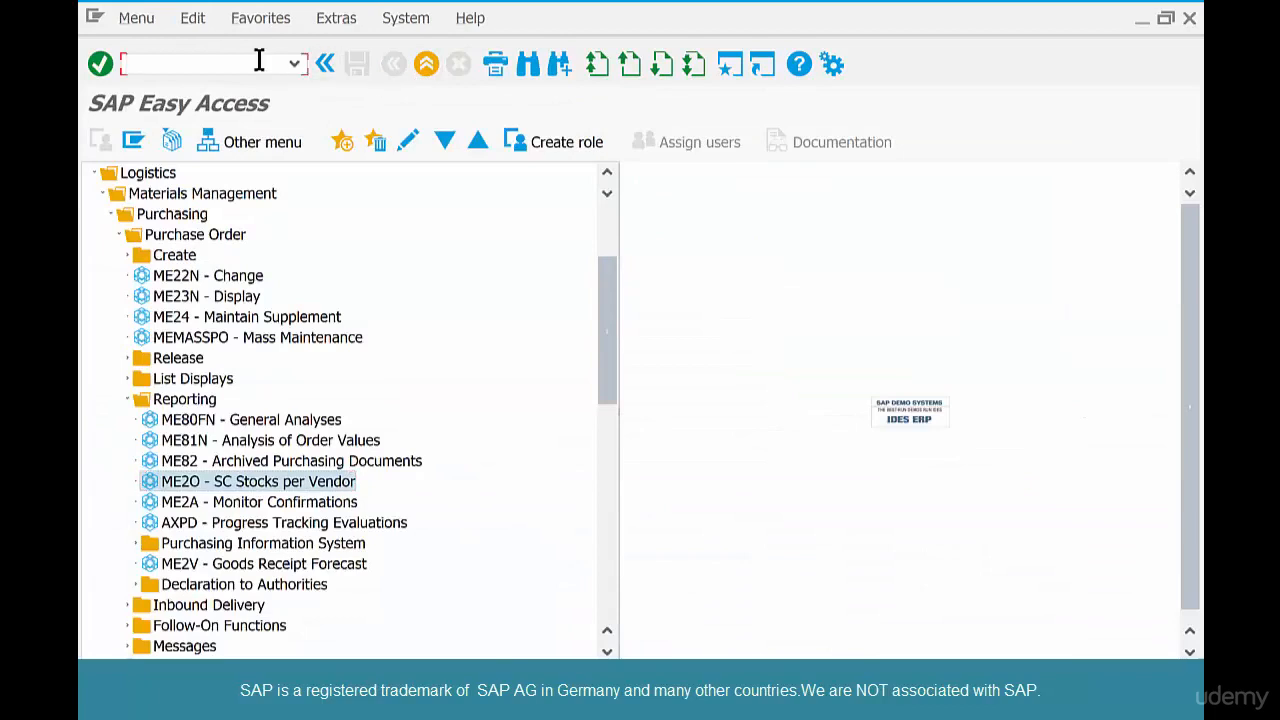
{"action": "type", "text": "mmbe"}
{"action": "key", "text": "Return"}
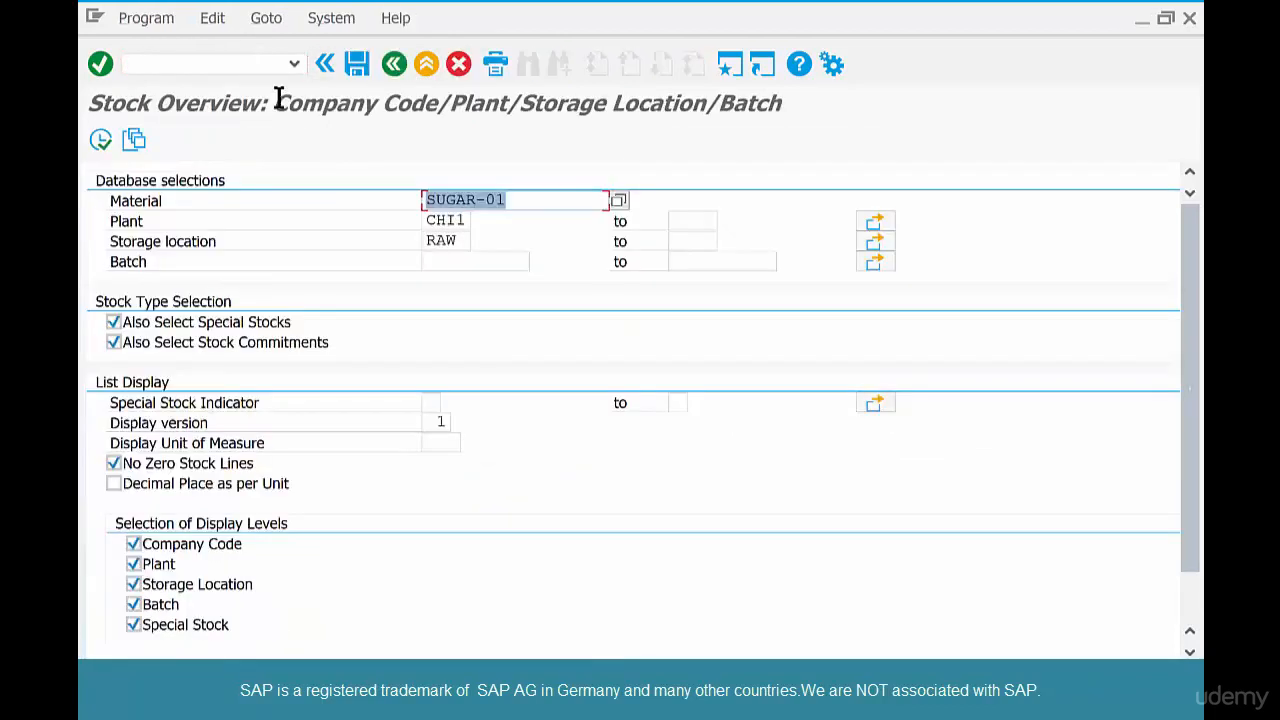
{"action": "left_click", "coordinate": [92, 143]}
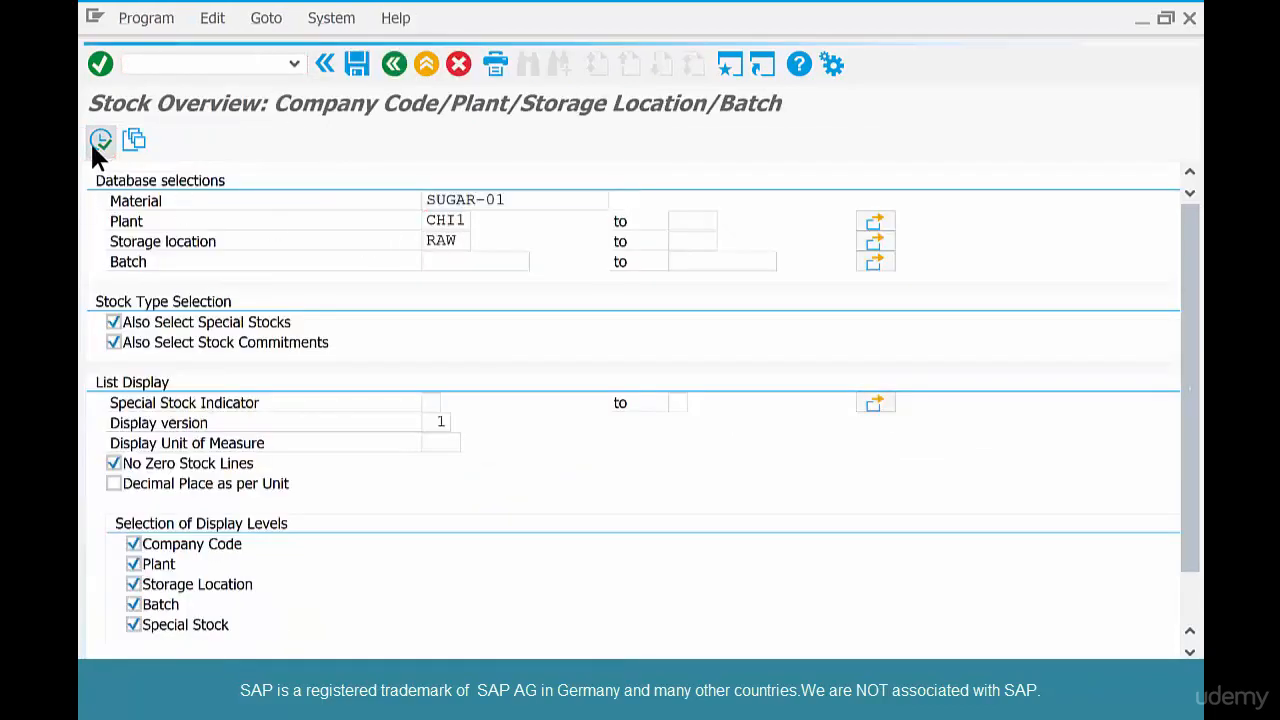
{"action": "left_click", "coordinate": [312, 441]}
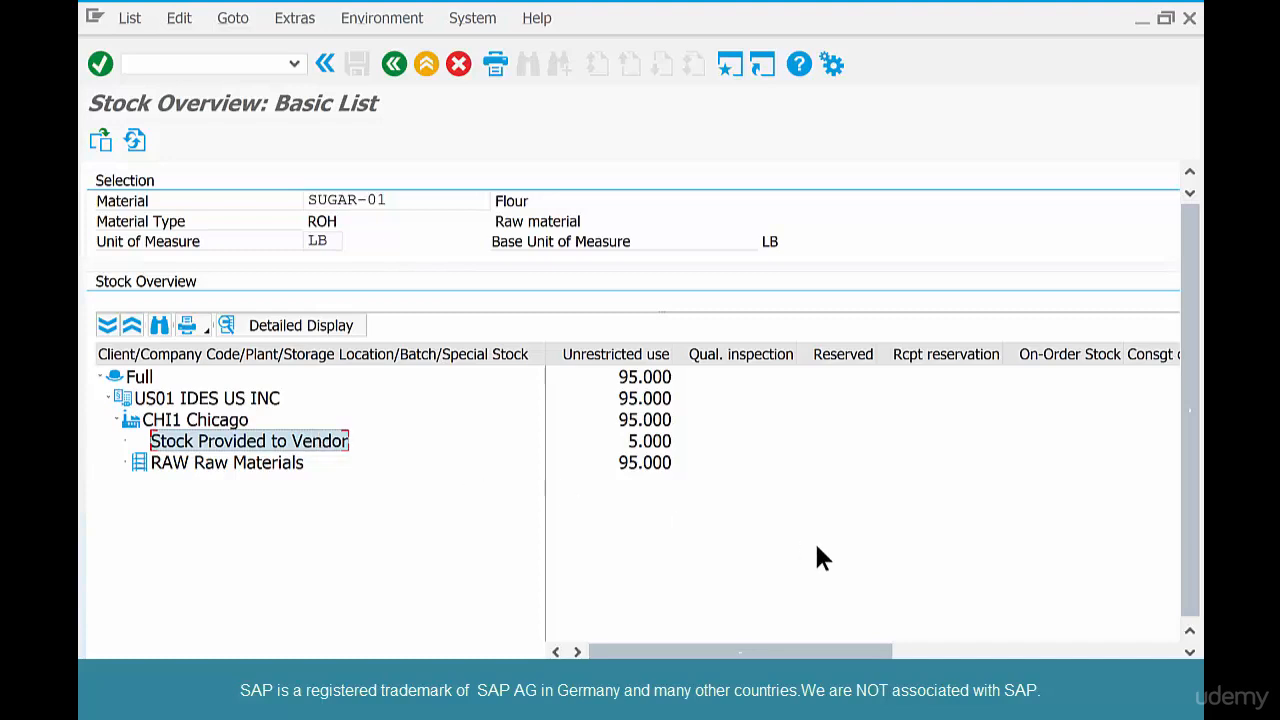
{"action": "left_click", "coordinate": [640, 442]}
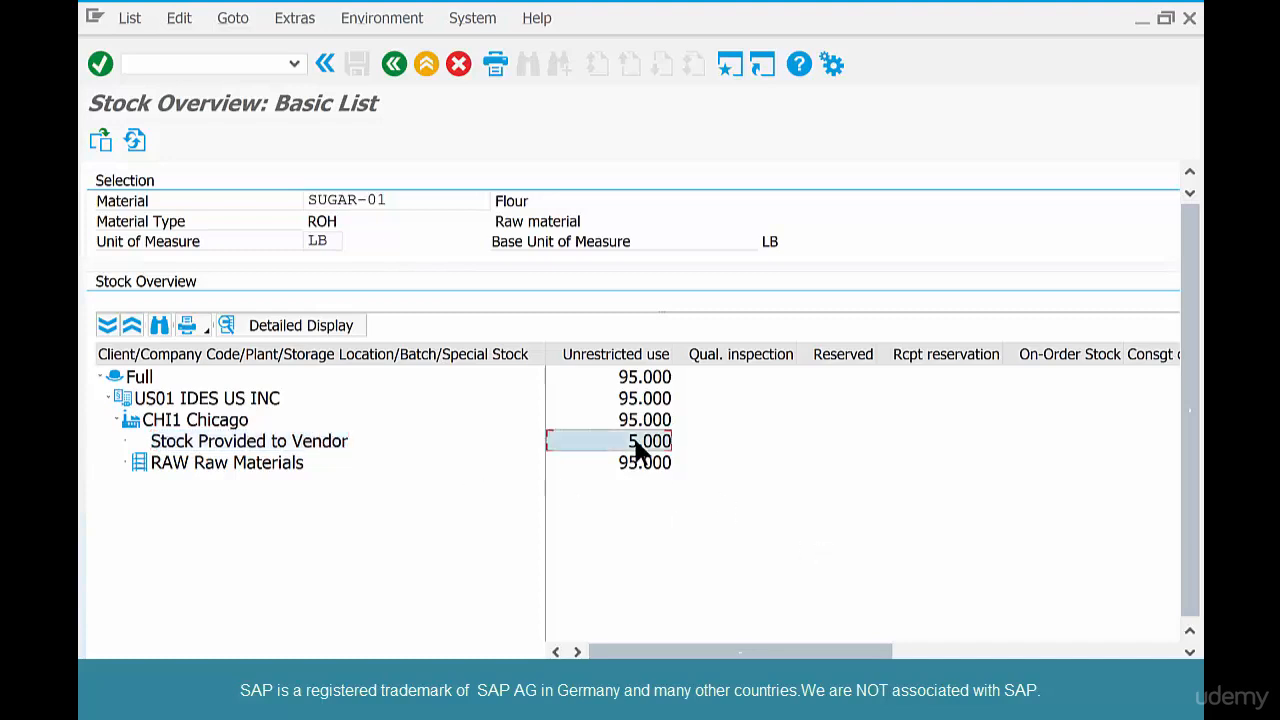
{"action": "left_click", "coordinate": [395, 63]}
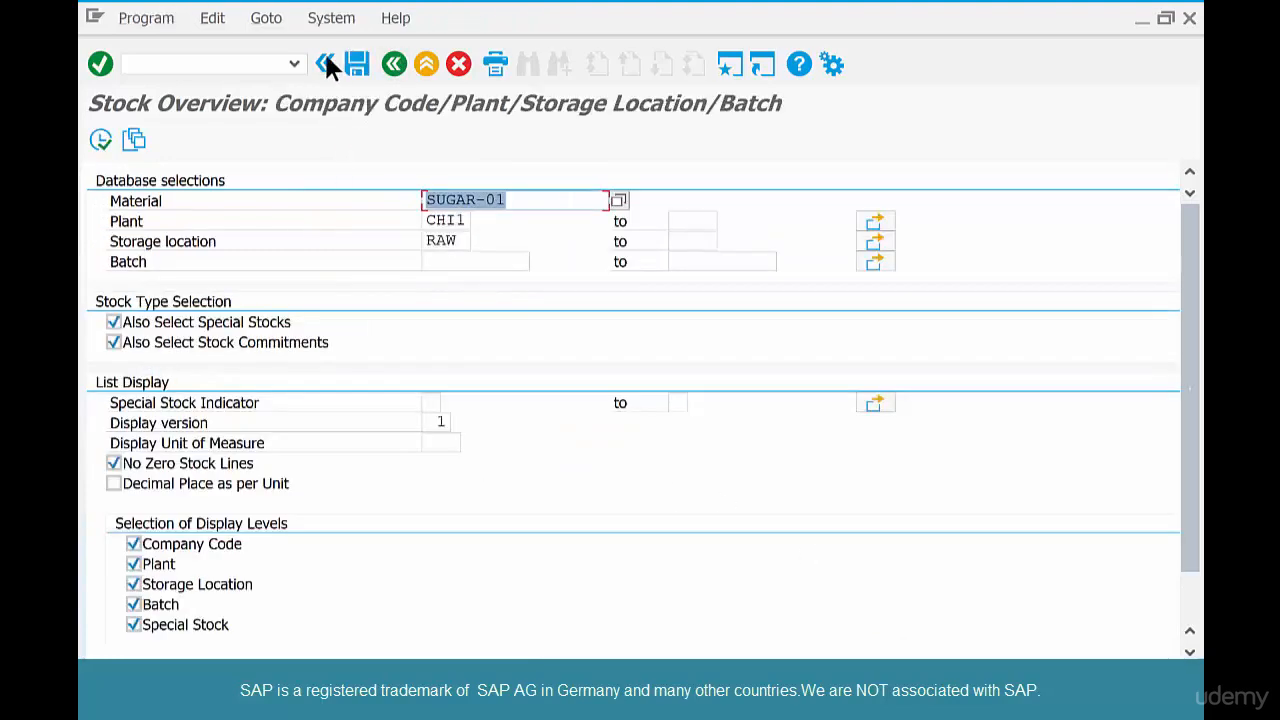
Step: Start another A11 Subsequent Adjustment in MIGO for the same purchase order and expand the Wedding cake item's components
{"action": "key", "text": "alt+Tab"}
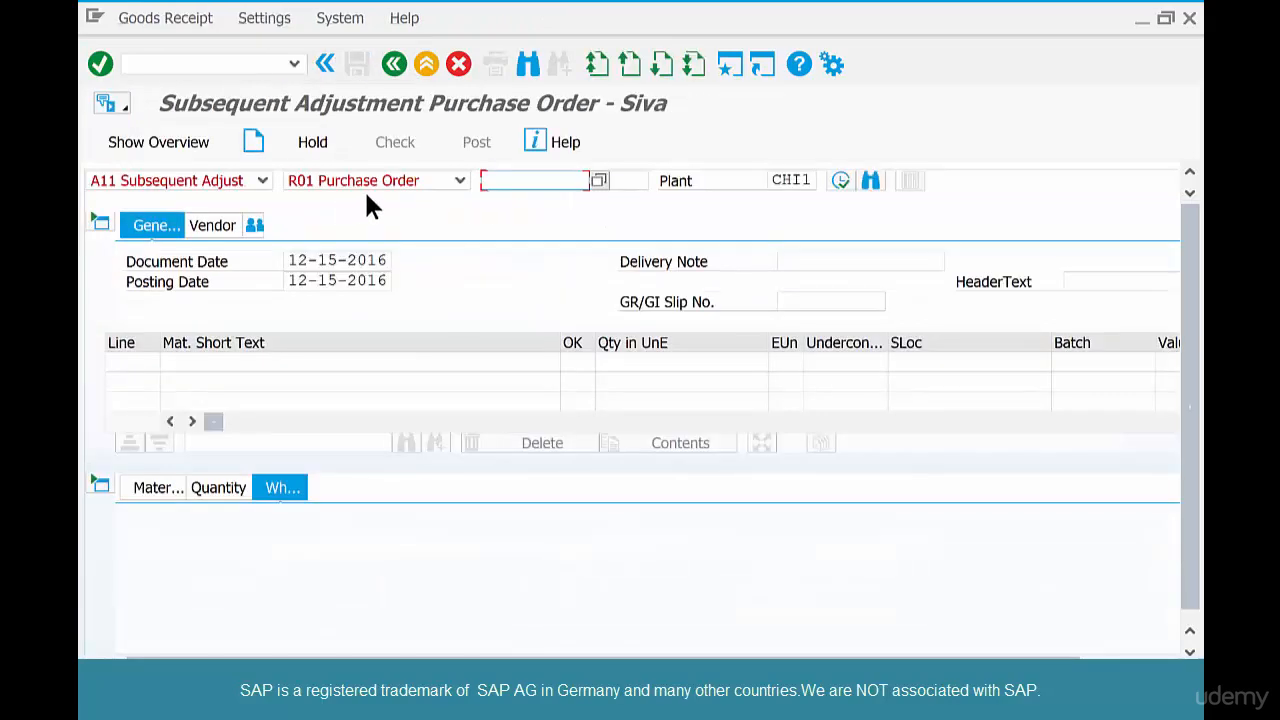
{"action": "type", "text": "450001723"}
{"action": "key", "text": "Return"}
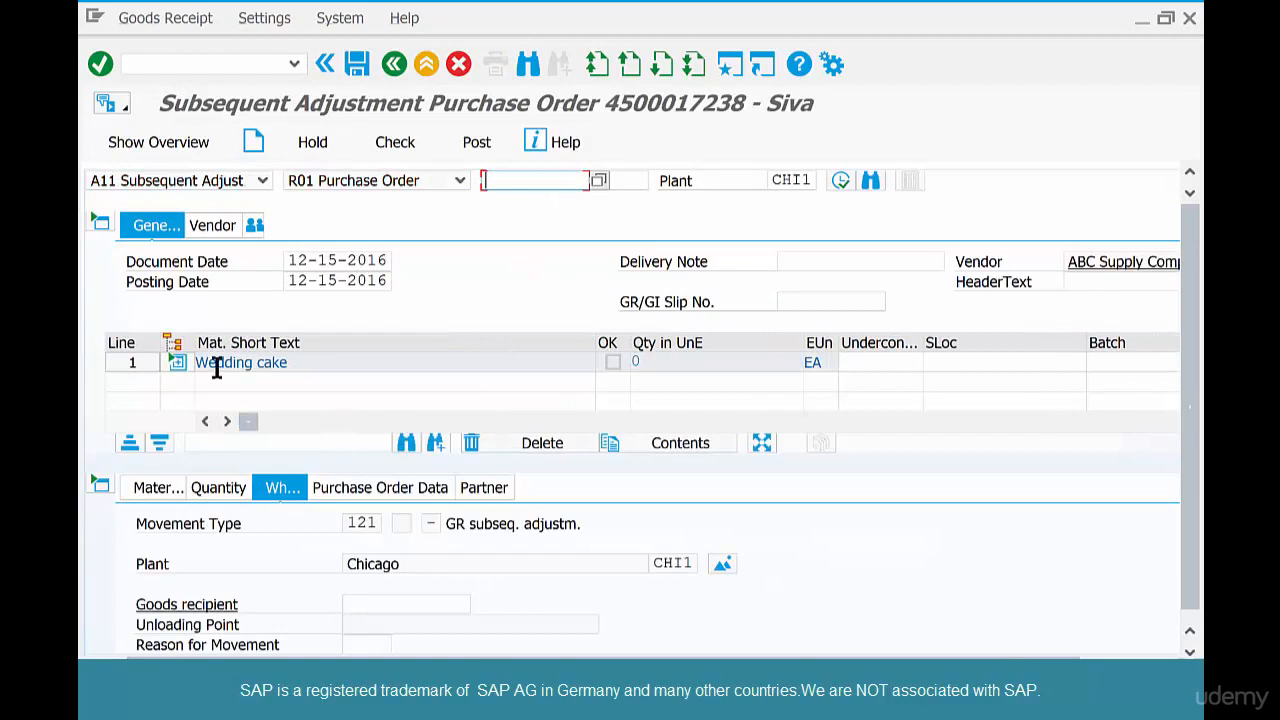
{"action": "left_click", "coordinate": [178, 362]}
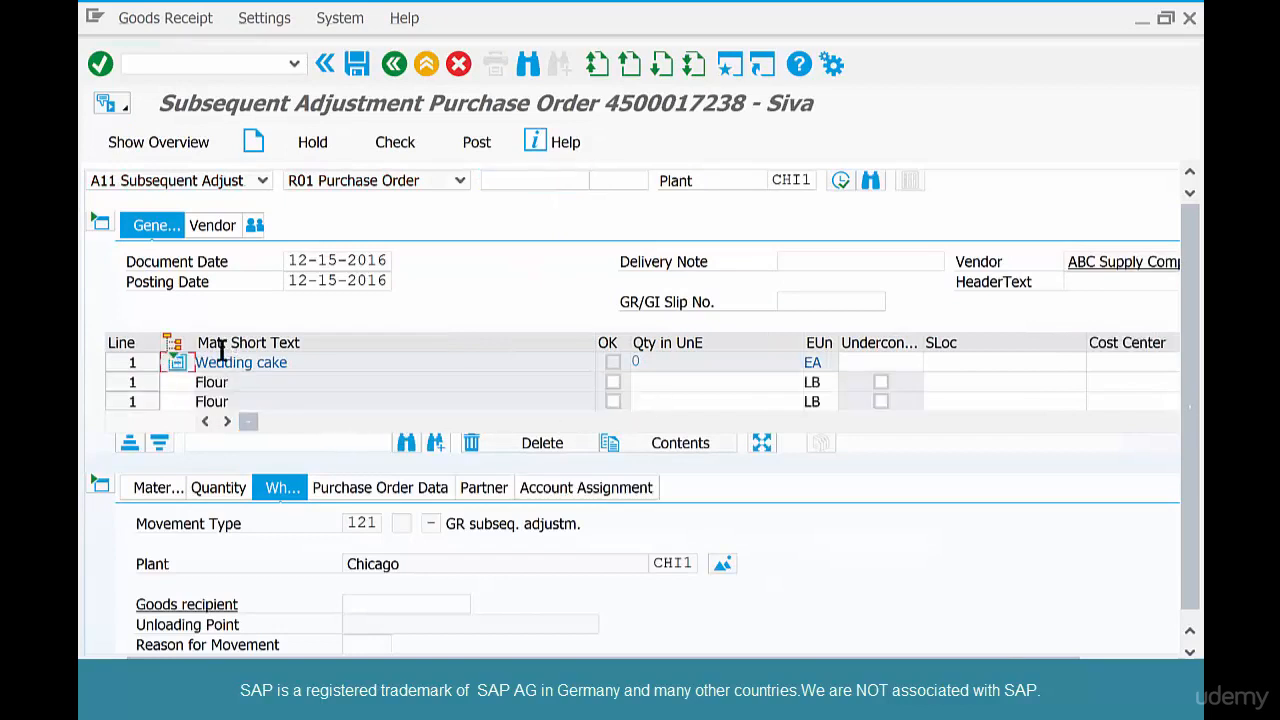
Step: Enter a quantity of 3 LB for each of the two Flour component lines
{"action": "left_click", "coordinate": [666, 381]}
{"action": "type", "text": "3"}
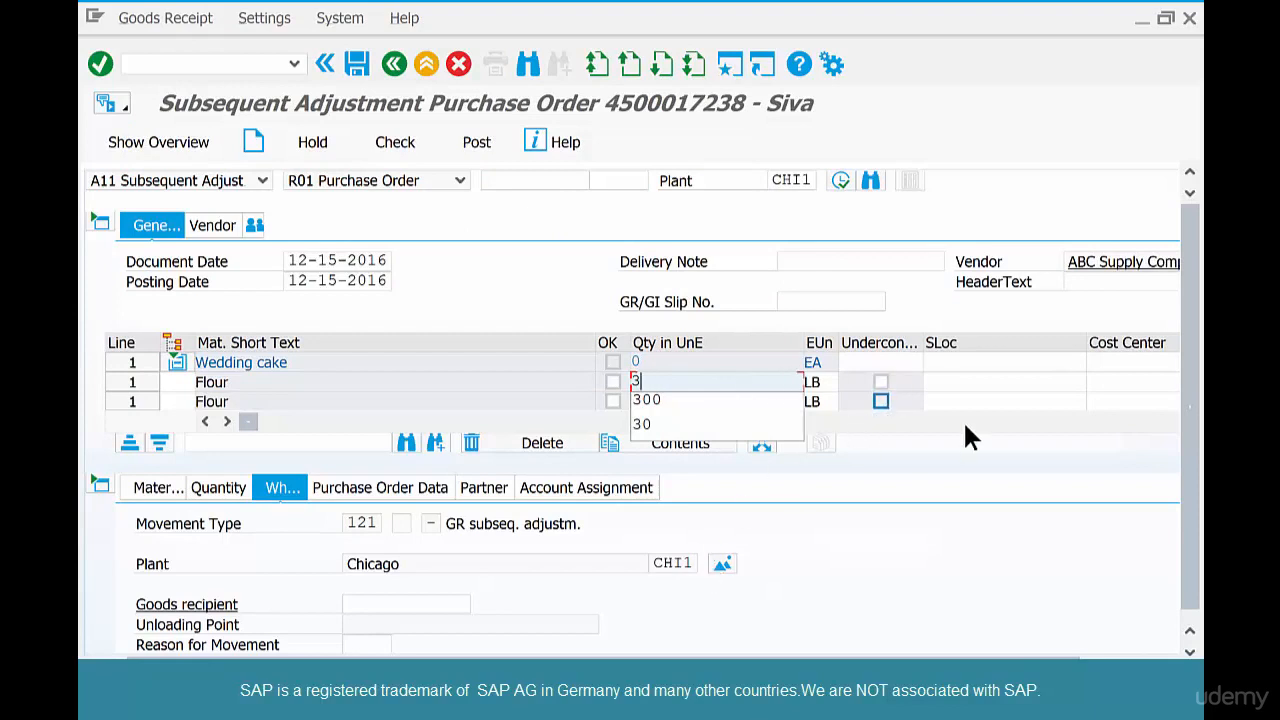
{"action": "left_click", "coordinate": [960, 523]}
{"action": "left_click", "coordinate": [671, 402]}
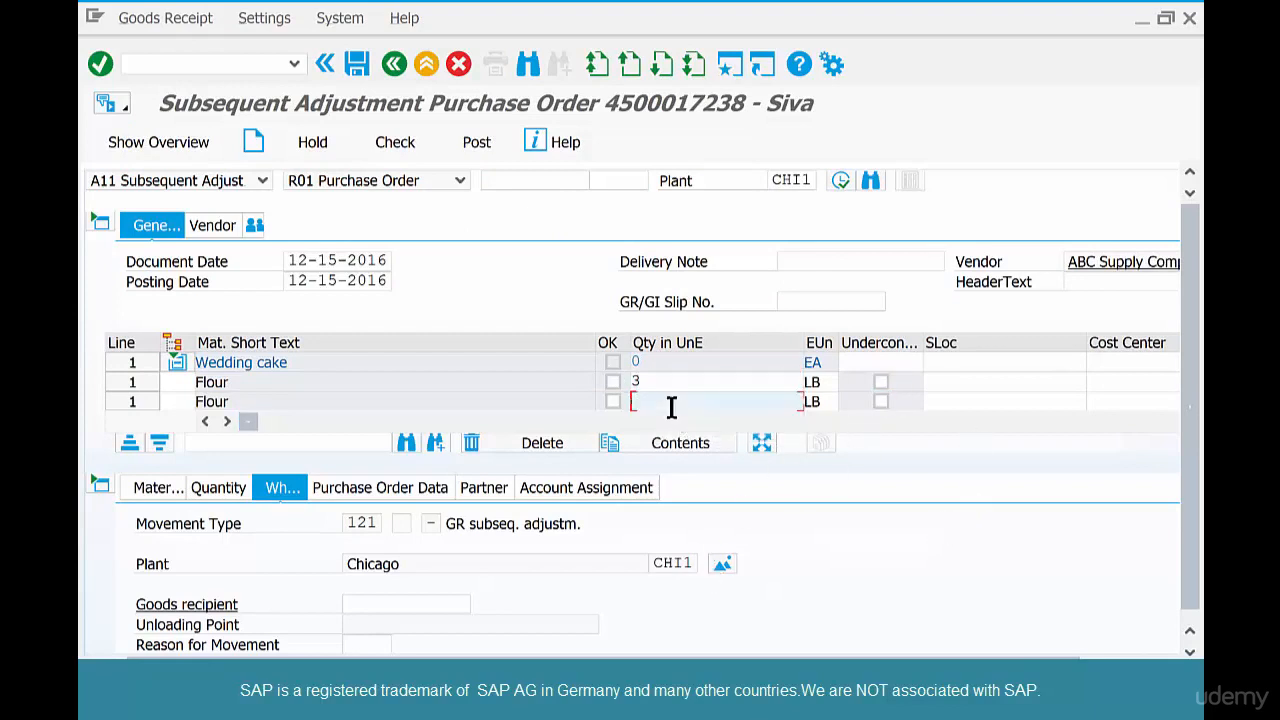
{"action": "type", "text": "3"}
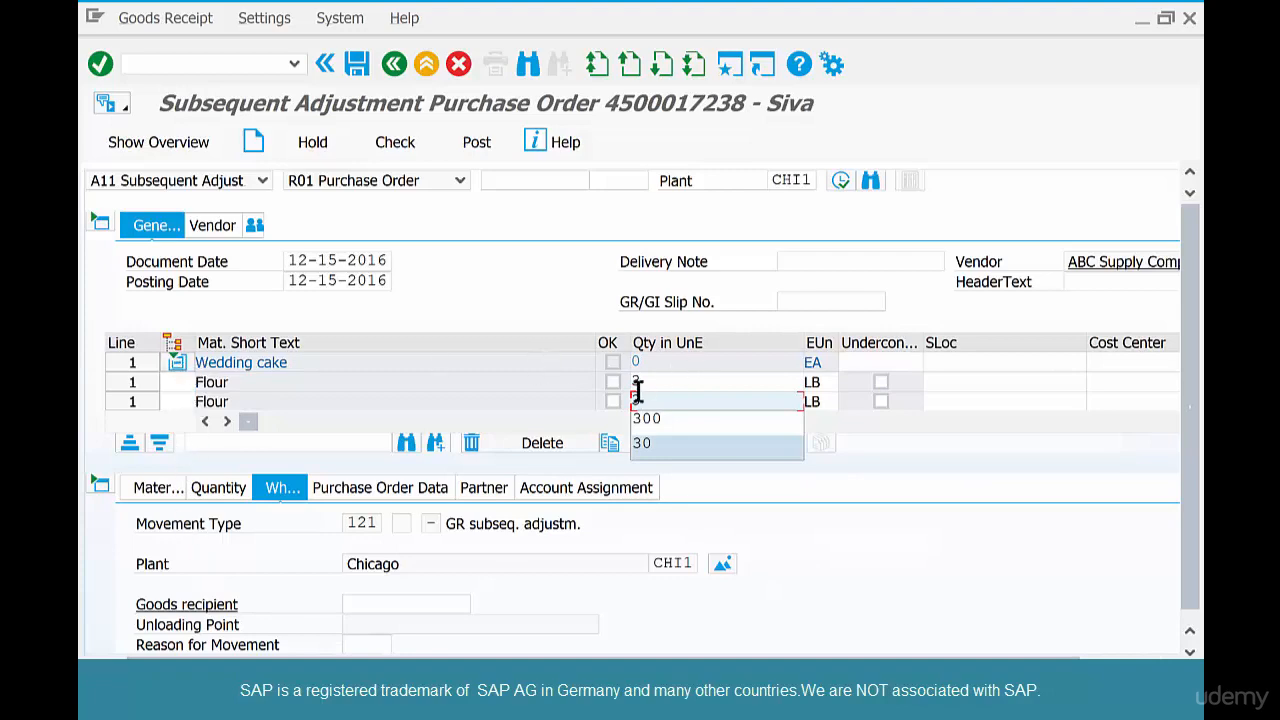
{"action": "key", "text": "Return"}
Step: Mark both Flour component lines and the parent Wedding cake item as OK
{"action": "left_click", "coordinate": [224, 632]}
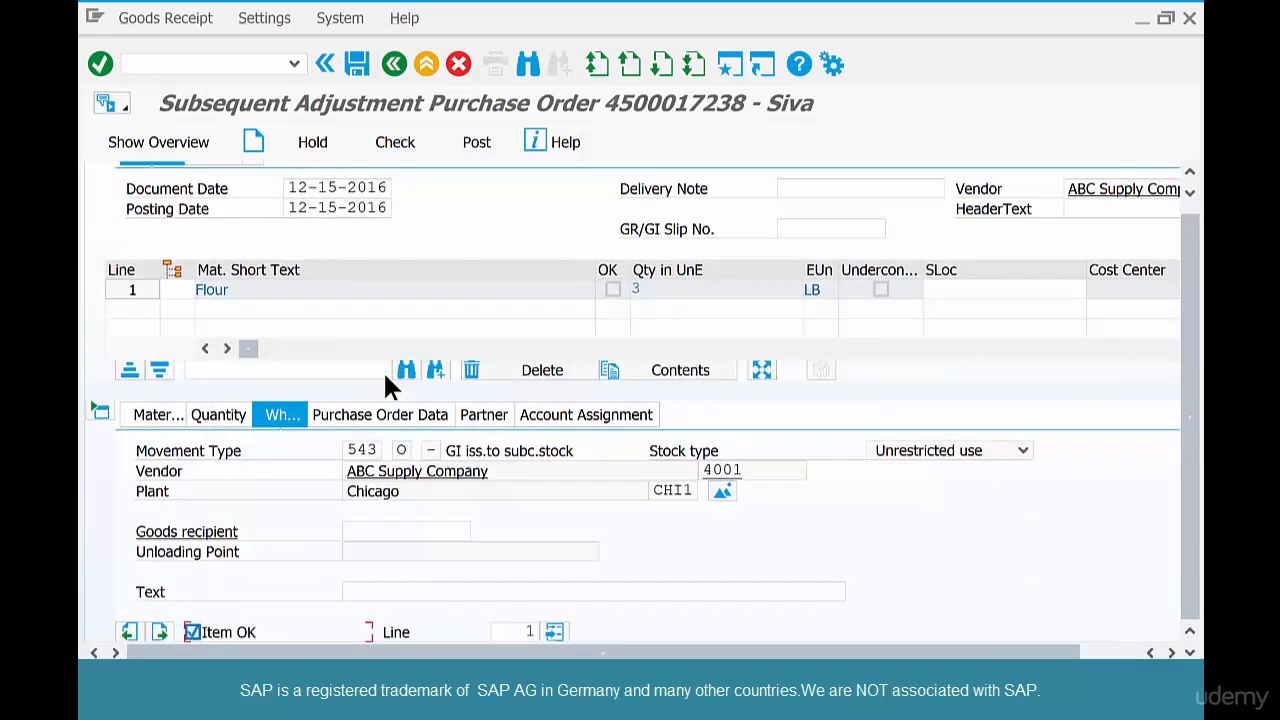
{"action": "left_click", "coordinate": [1122, 652]}
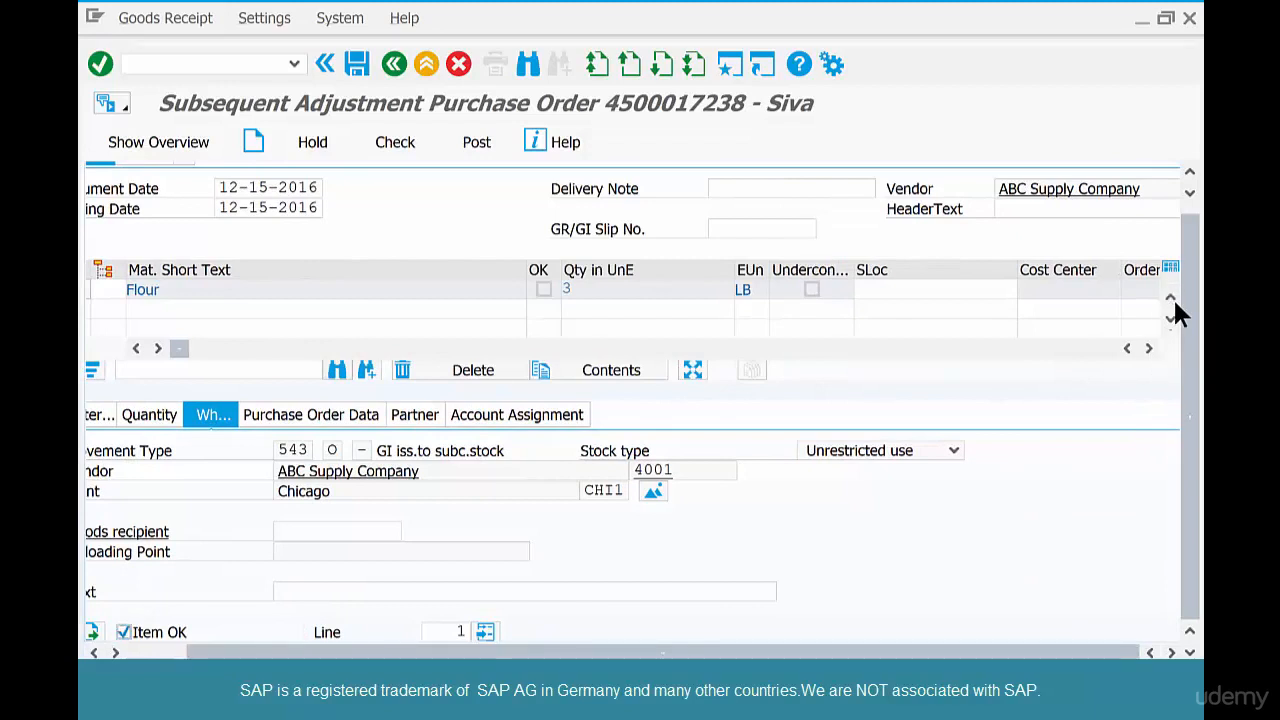
{"action": "left_click", "coordinate": [1171, 304]}
{"action": "left_click", "coordinate": [1171, 304]}
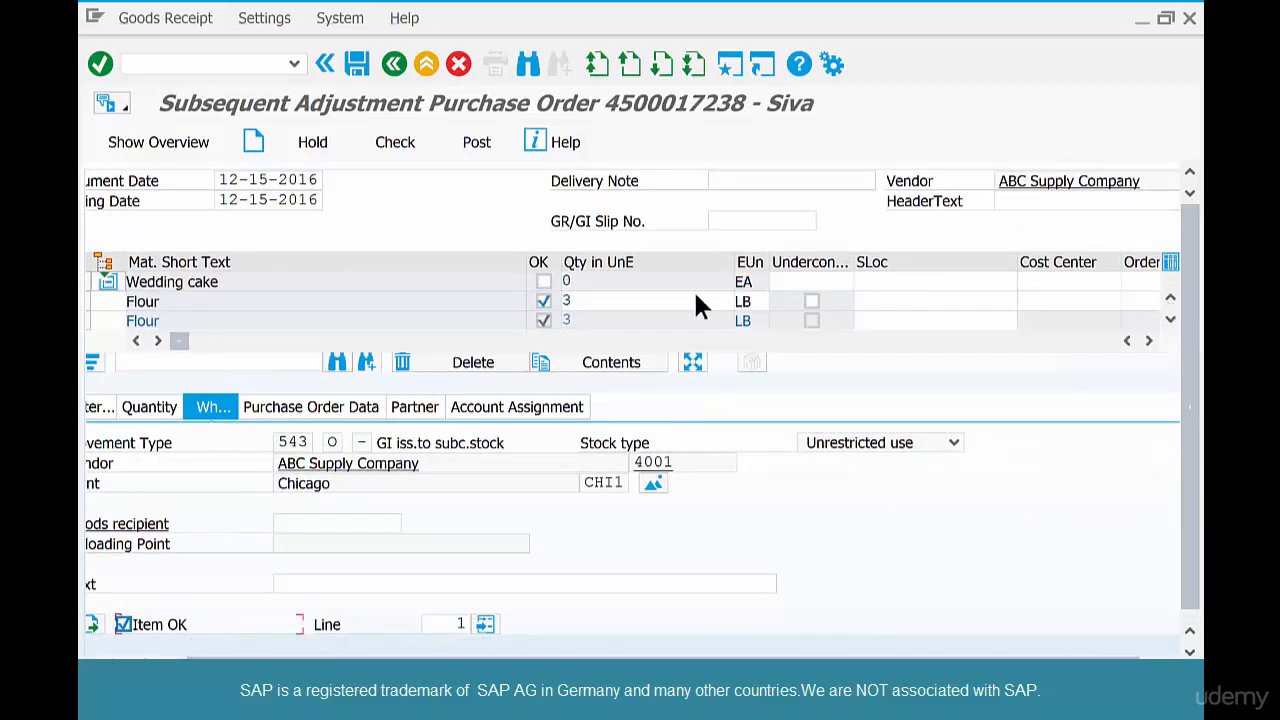
{"action": "left_click", "coordinate": [543, 281]}
Step: Check the subsequent adjustment for the additional 3 LB Flour consumption and post it
{"action": "left_click", "coordinate": [386, 142]}
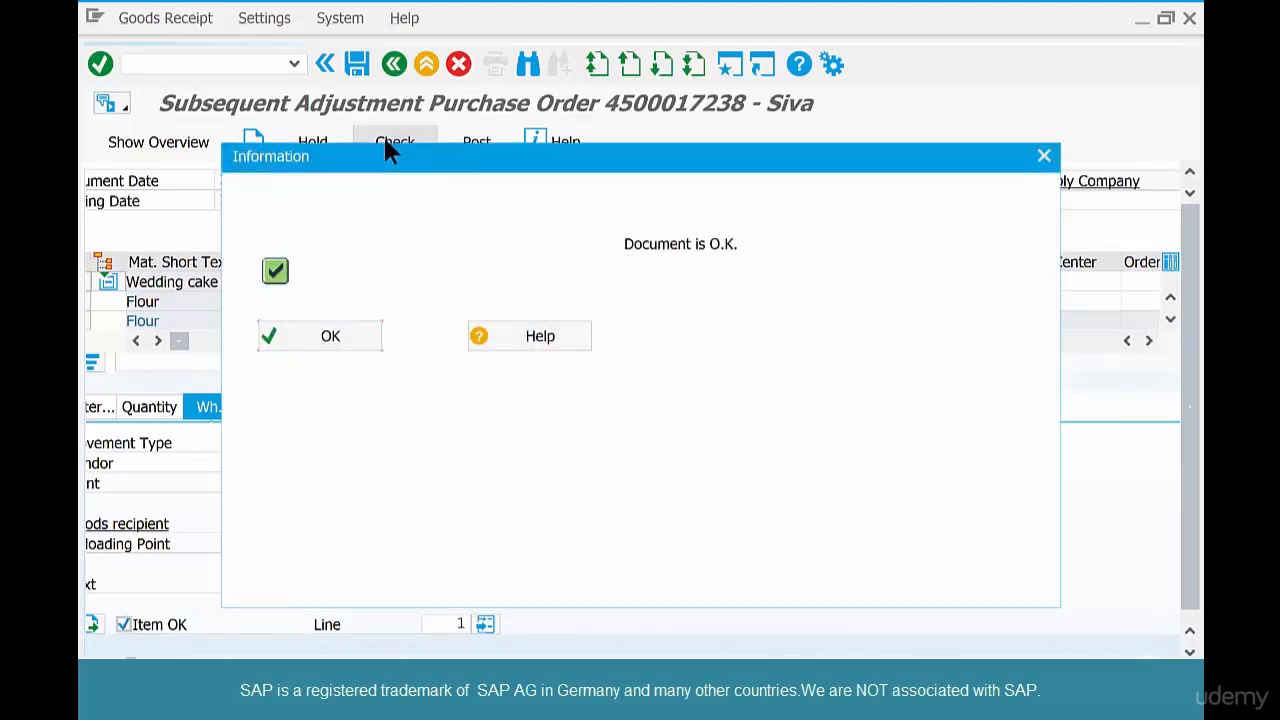
{"action": "left_click", "coordinate": [332, 330]}
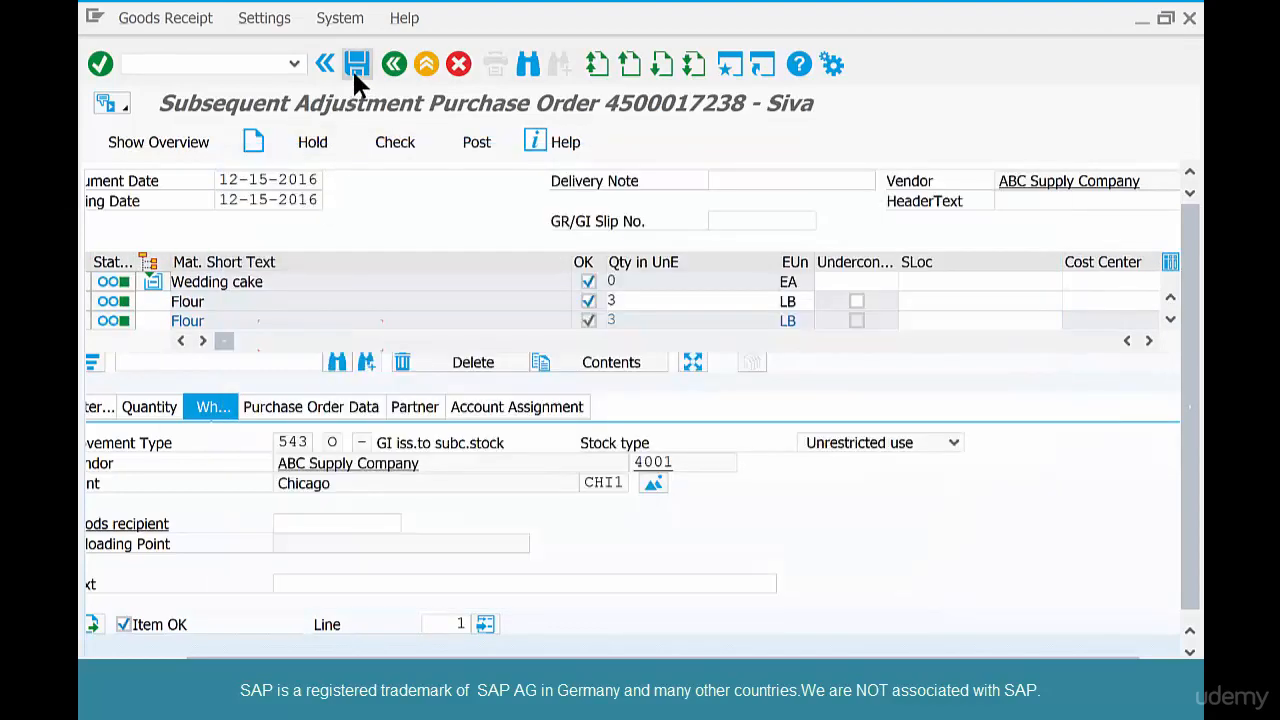
{"action": "left_click", "coordinate": [354, 70]}
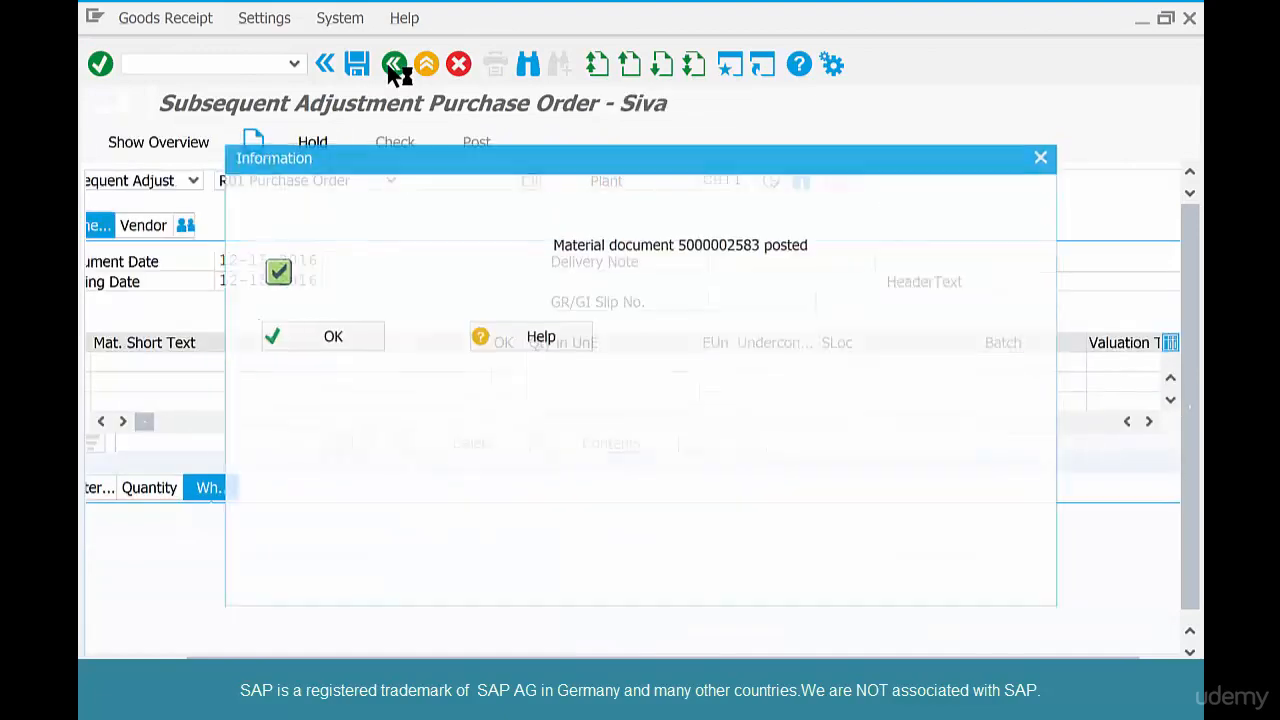
{"action": "left_click", "coordinate": [335, 342]}
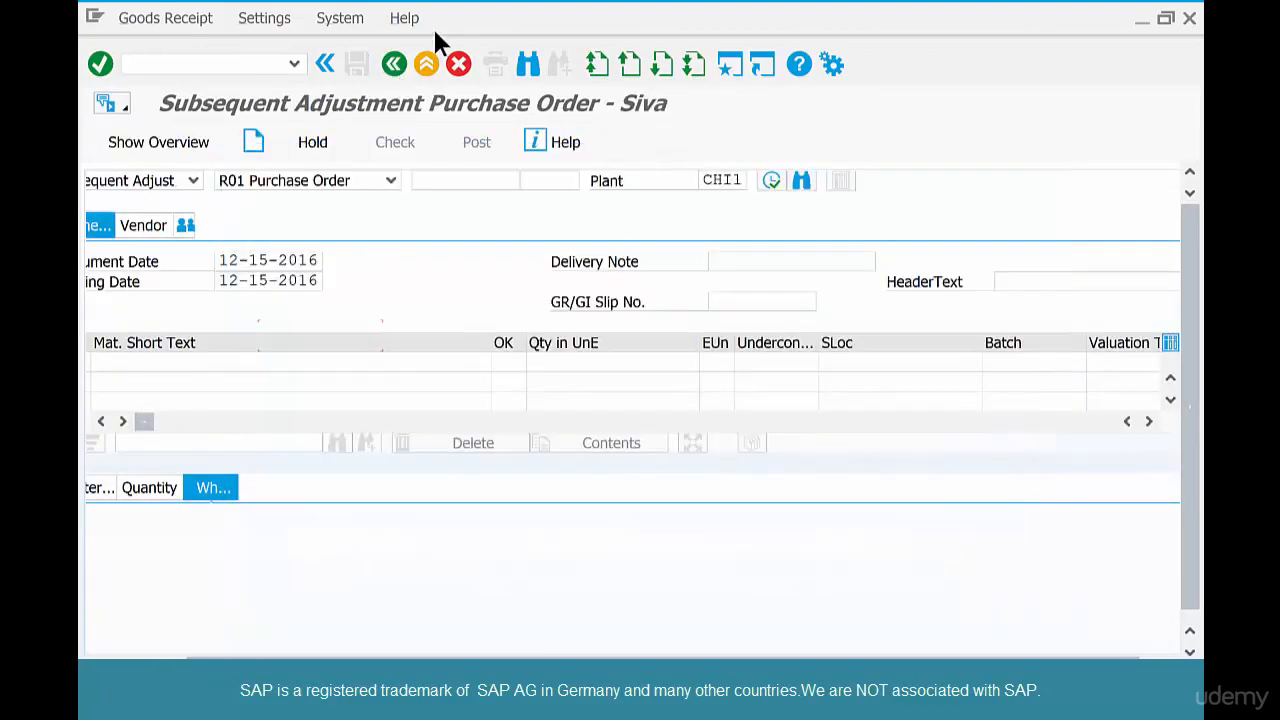
Step: Display the MMBE stock overview of SUGAR-01 again and examine the unrestricted quantity of the stock provided to vendor
{"action": "left_click", "coordinate": [392, 66]}
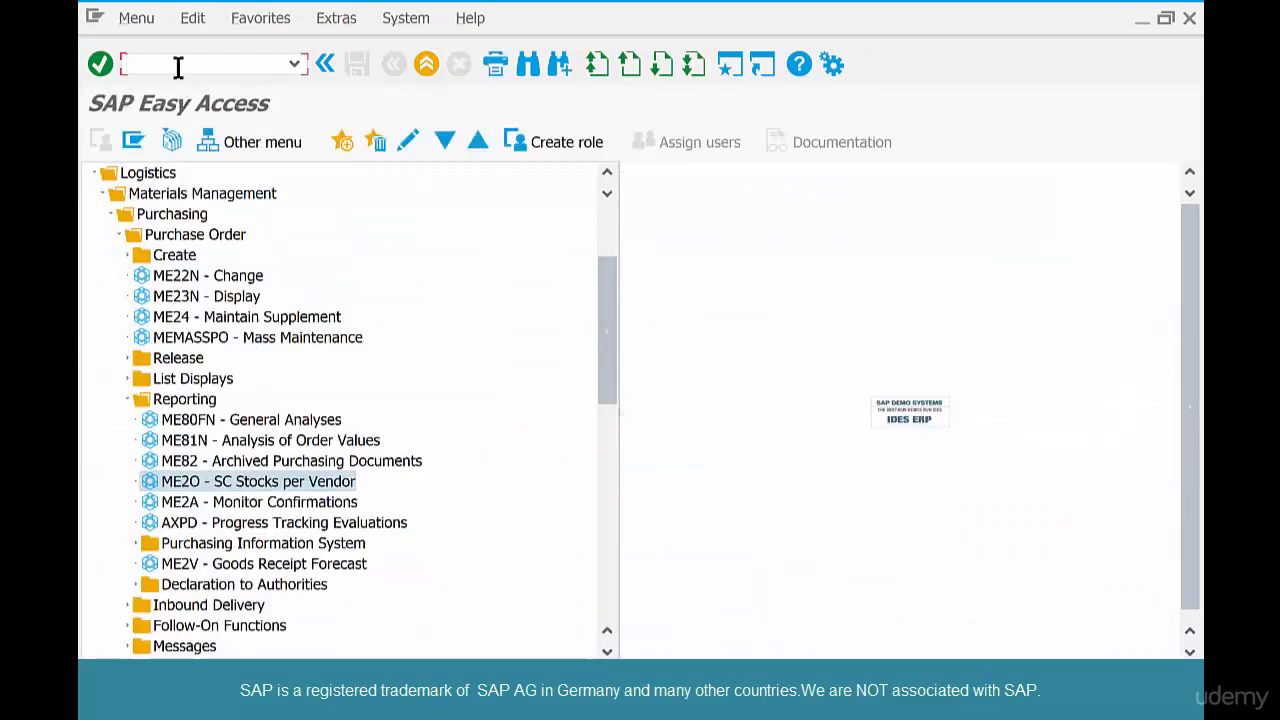
{"action": "type", "text": "mmbe"}
{"action": "key", "text": "Return"}
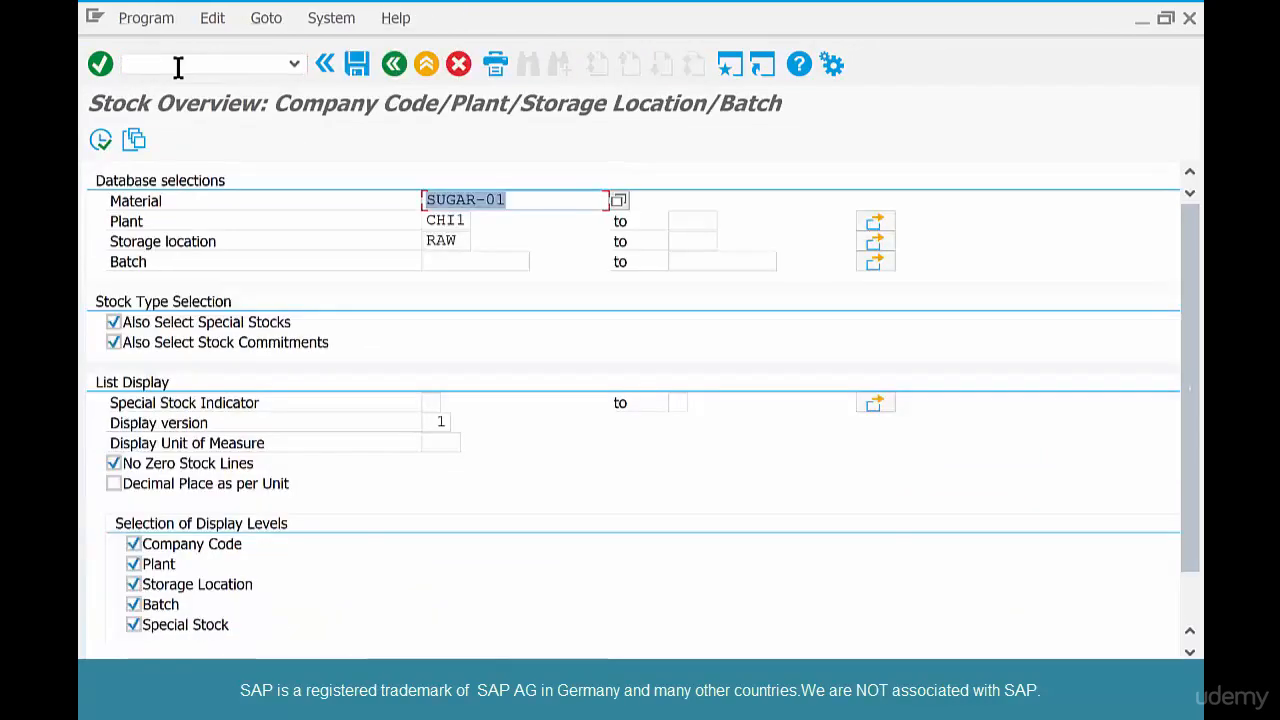
{"action": "left_click", "coordinate": [94, 134]}
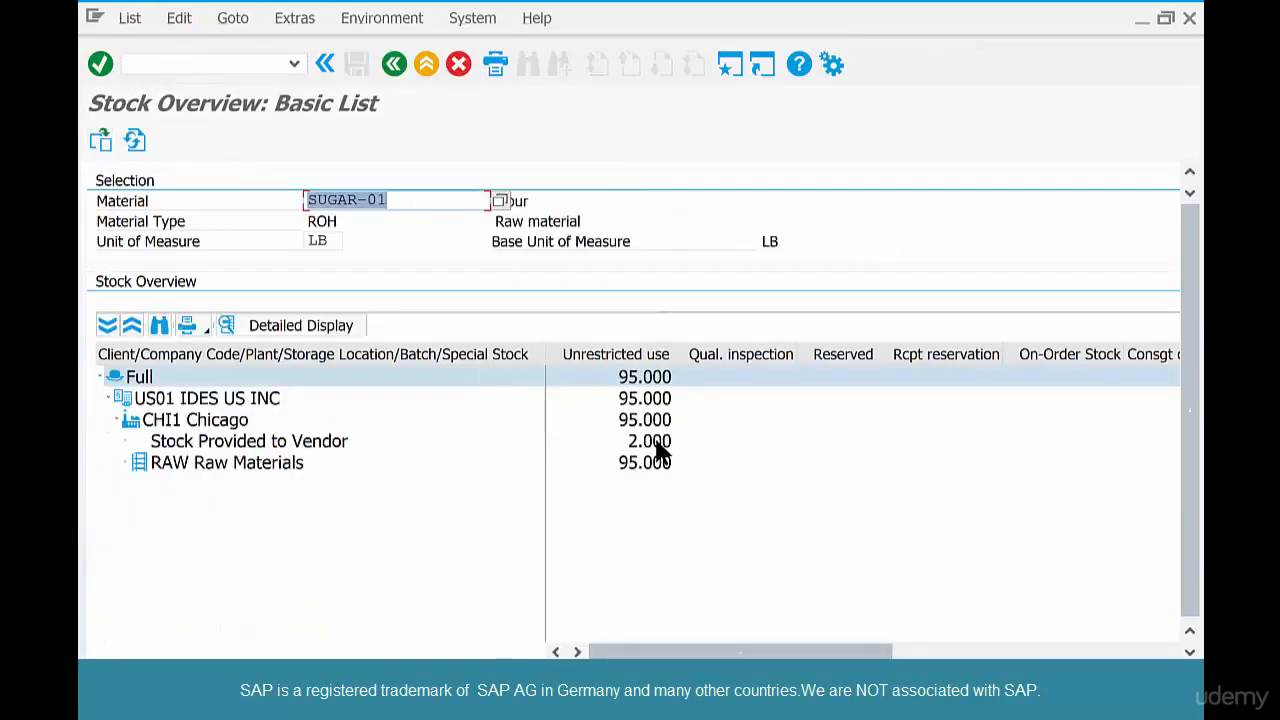
{"action": "left_click", "coordinate": [658, 445]}
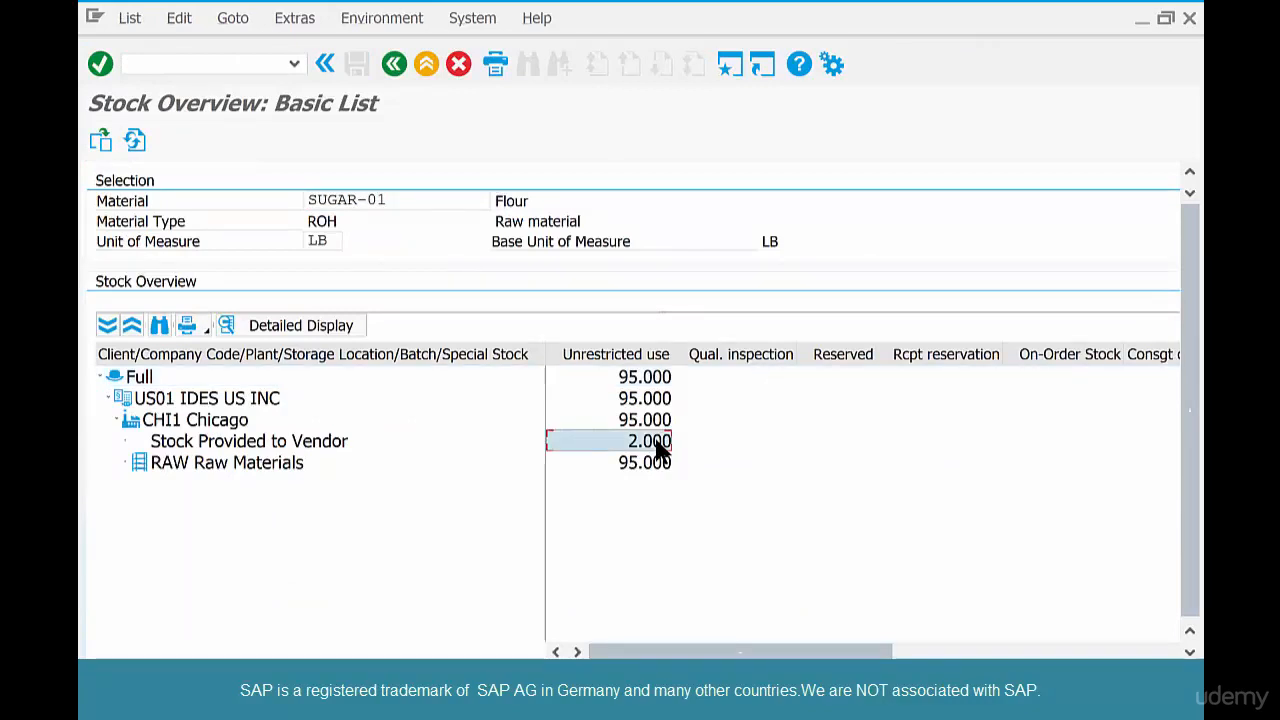